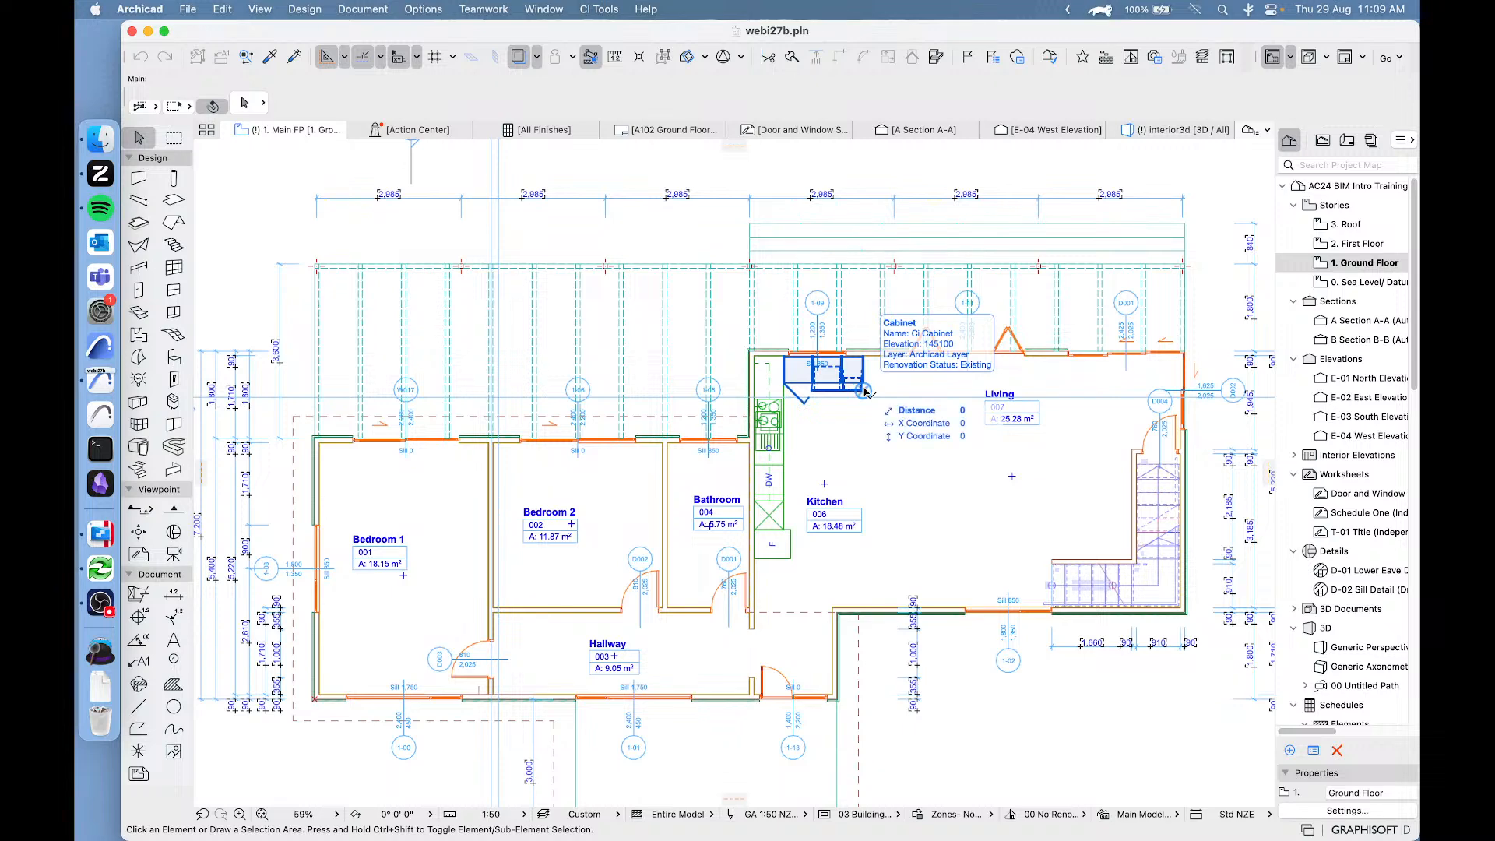
Review the Modules page and the 3D preview in the settings of the existing Ci Cabinet below window 1-09 in the kitchen.
{"action": "left_click", "coordinate": [865, 390]}
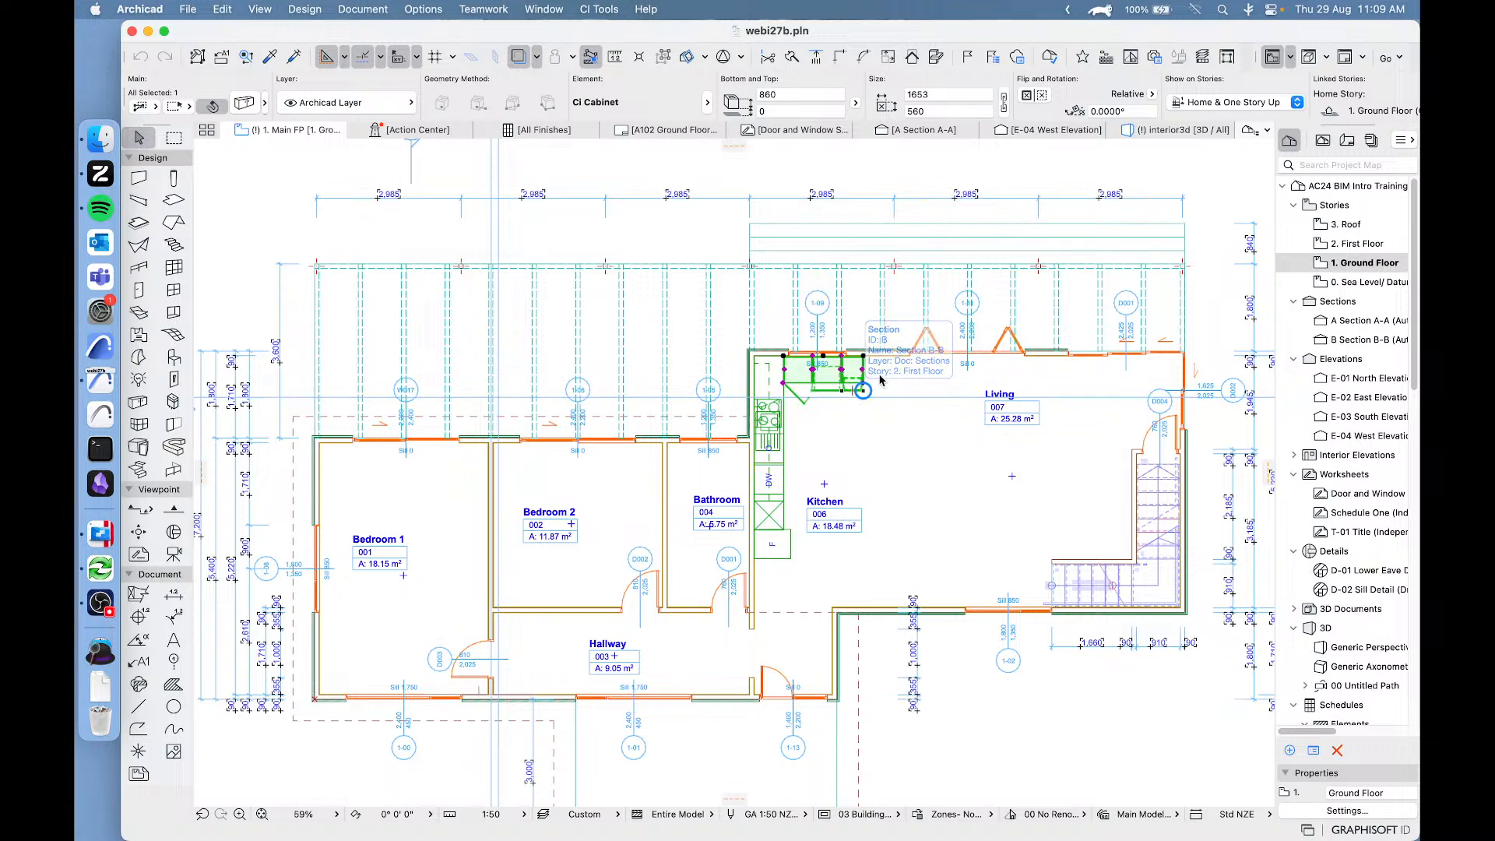
{"action": "scroll", "coordinate": [861, 382], "scroll_direction": "up", "scroll_amount": 3}
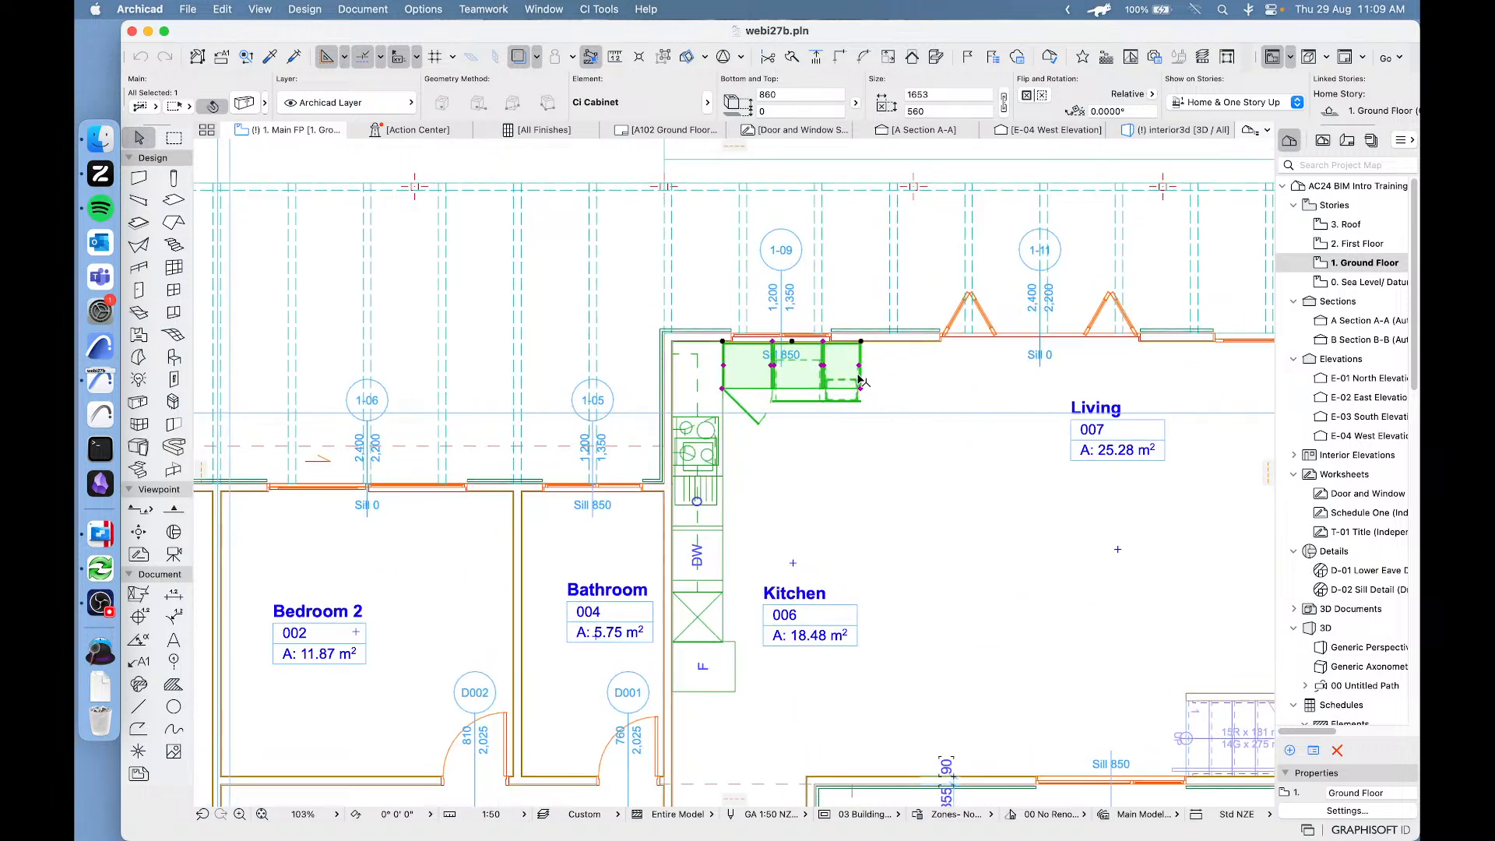
{"action": "scroll", "coordinate": [730, 266], "scroll_direction": "up", "scroll_amount": 3}
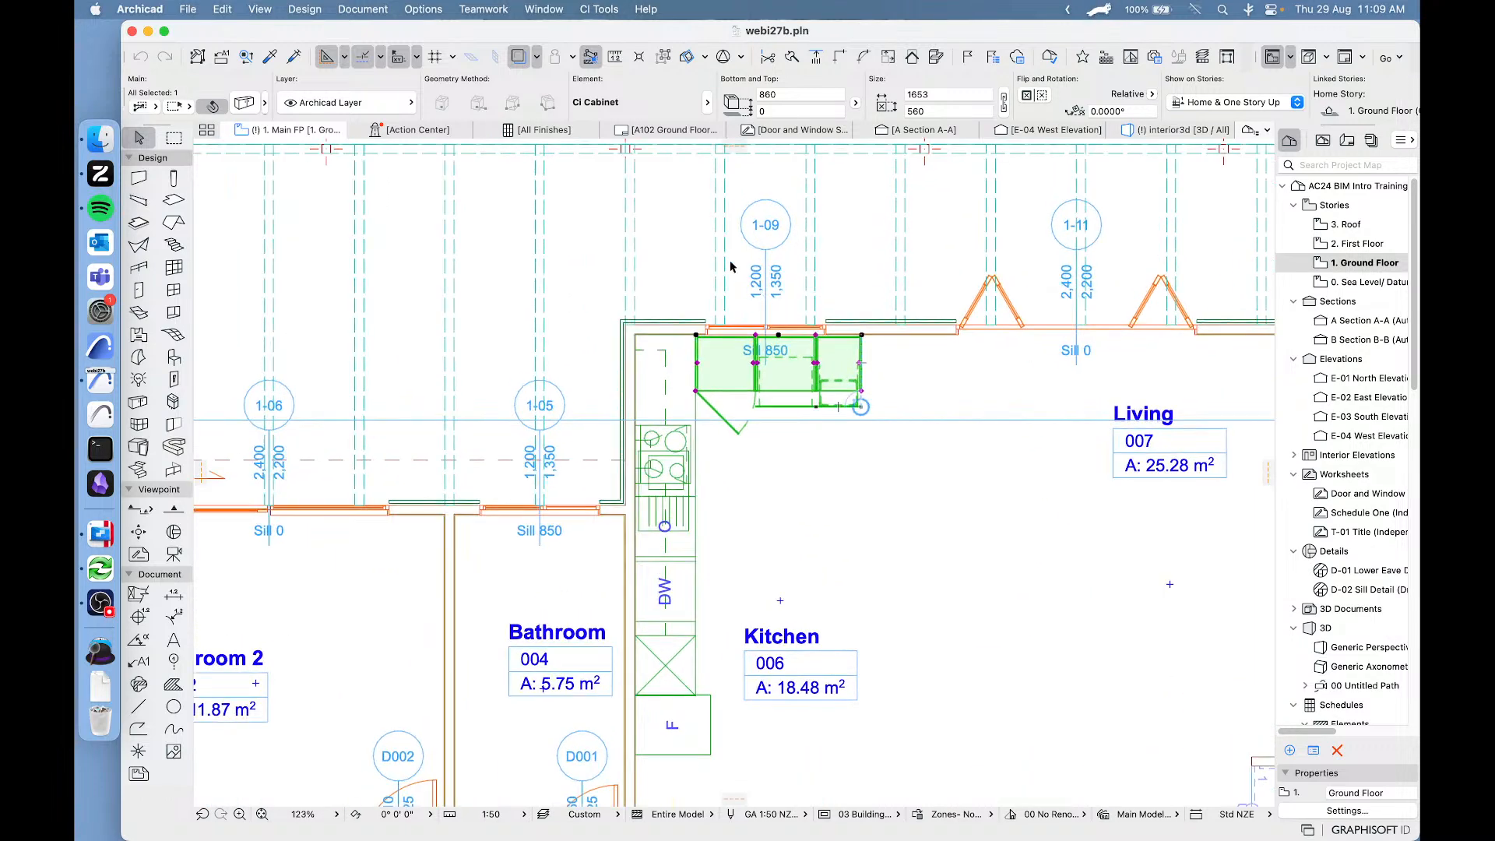
{"action": "left_click", "coordinate": [245, 103]}
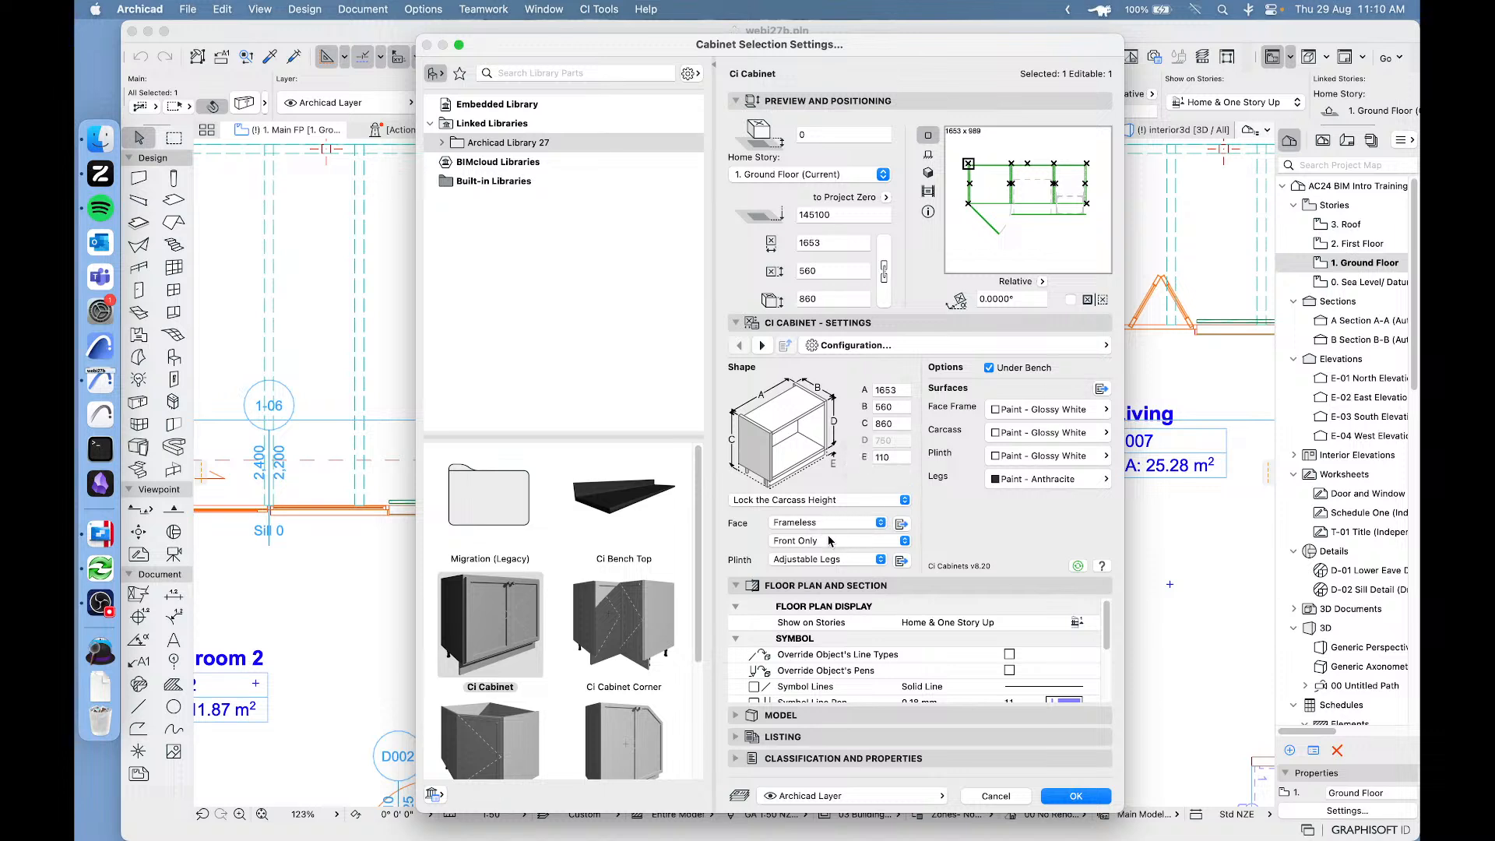
{"action": "left_click", "coordinate": [938, 345]}
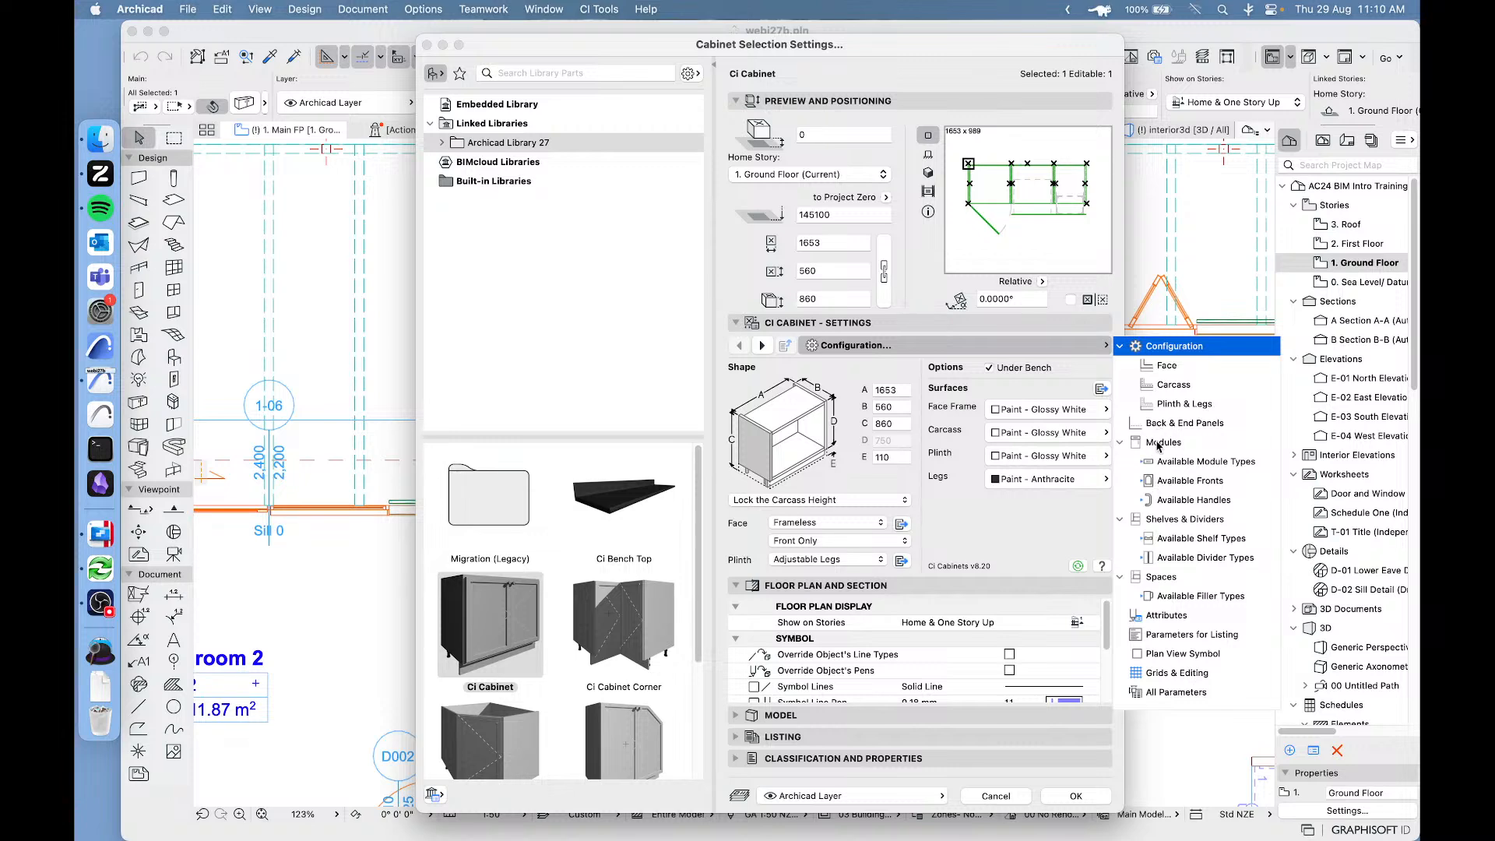
{"action": "left_click", "coordinate": [1161, 444]}
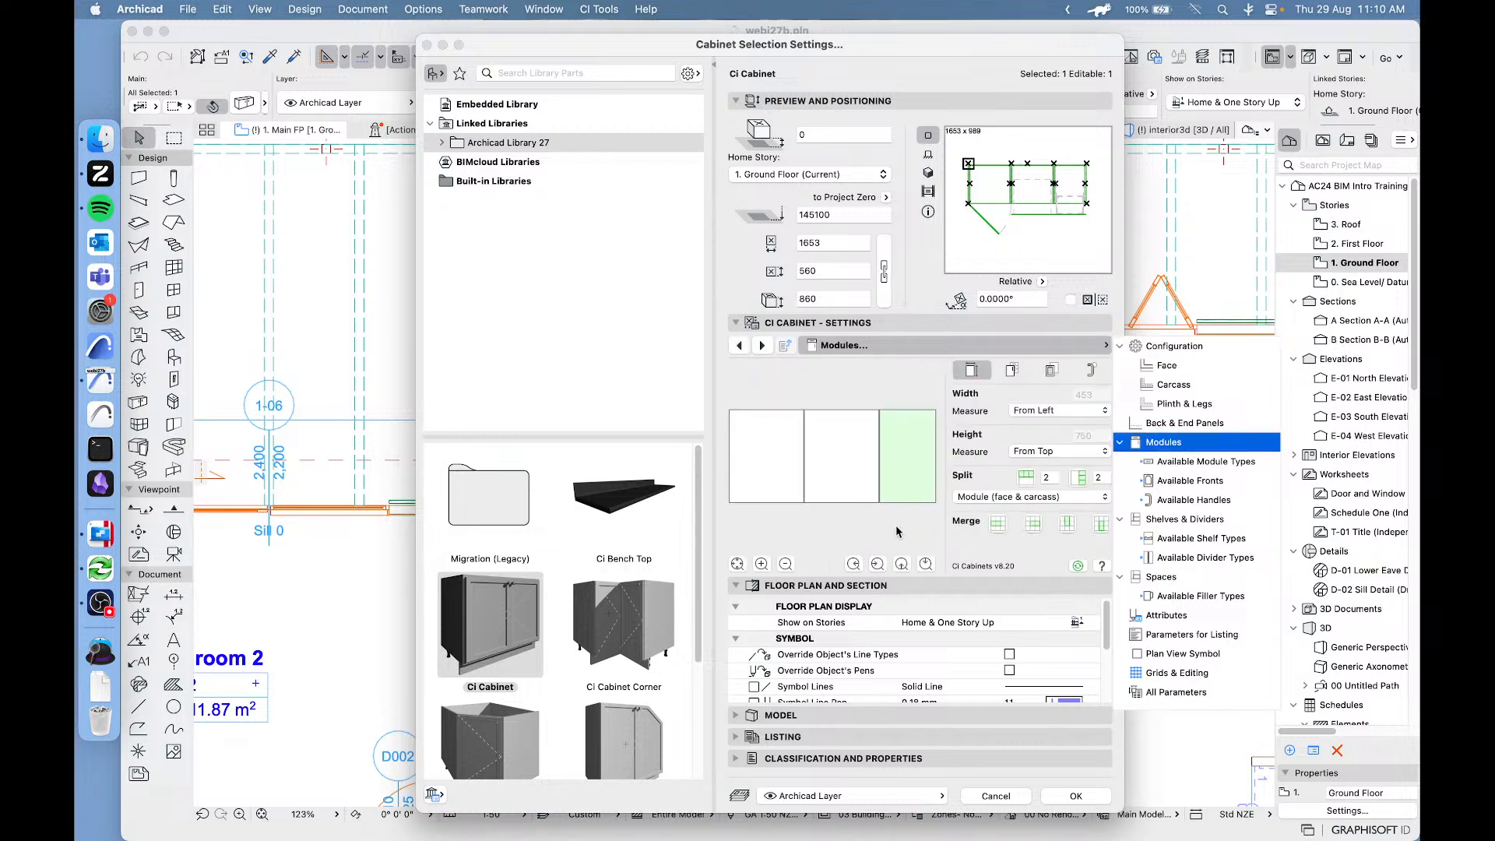
{"action": "left_click", "coordinate": [927, 172]}
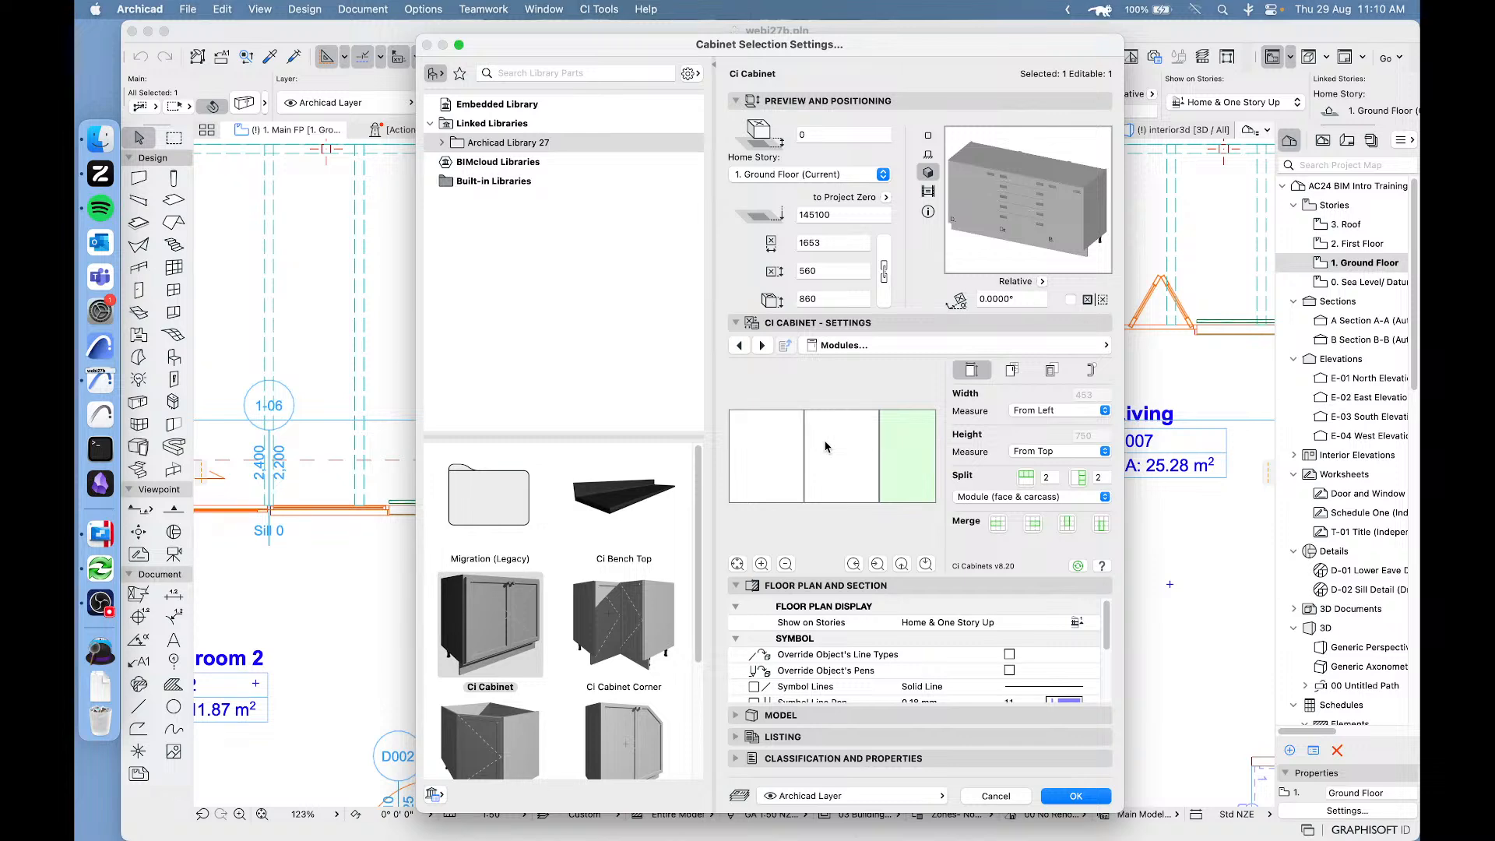
{"action": "left_click", "coordinate": [993, 346]}
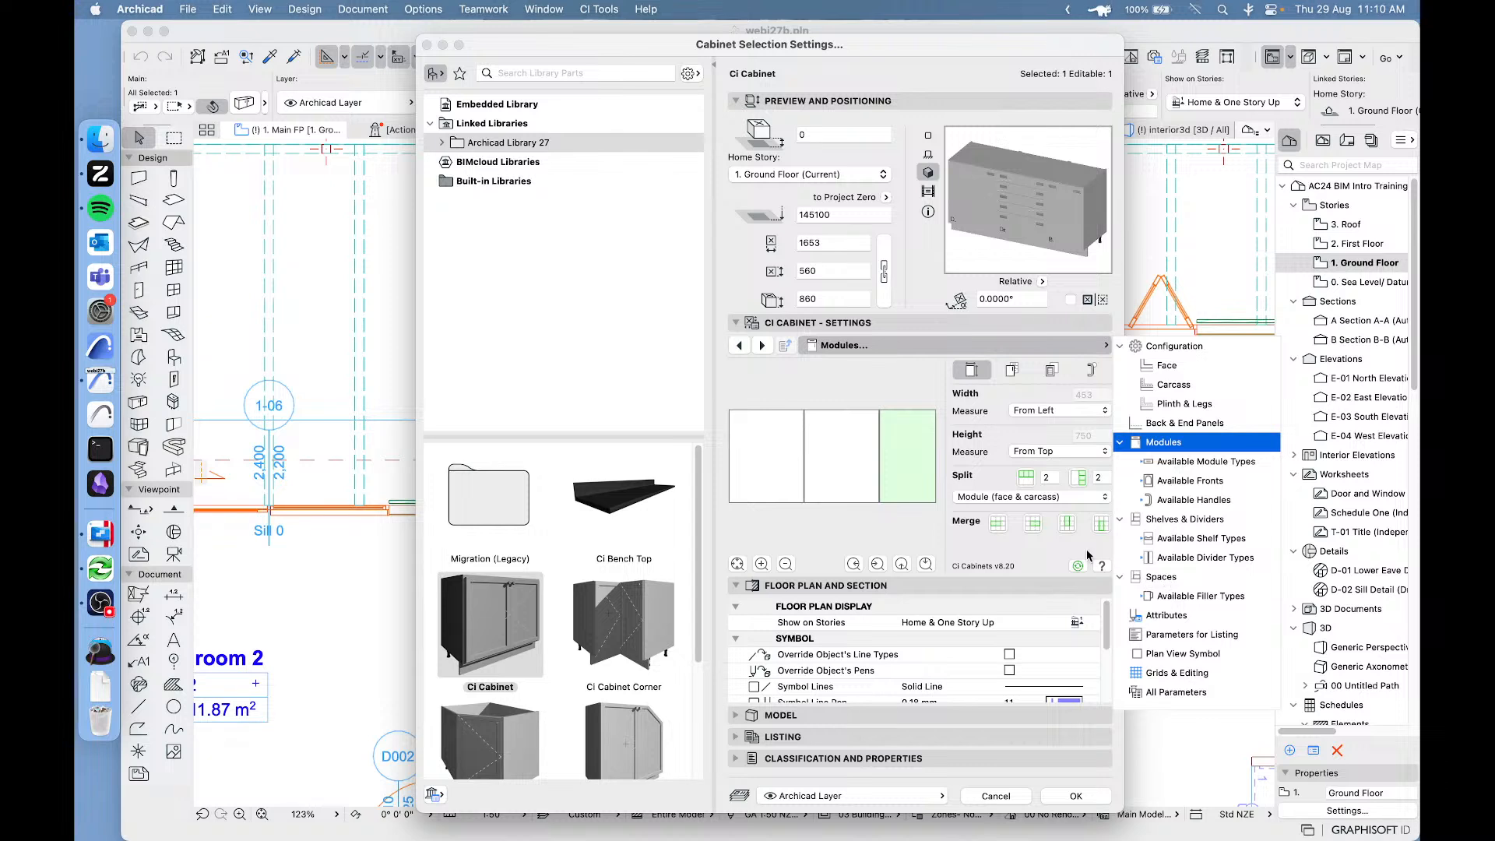
{"action": "left_click", "coordinate": [921, 394]}
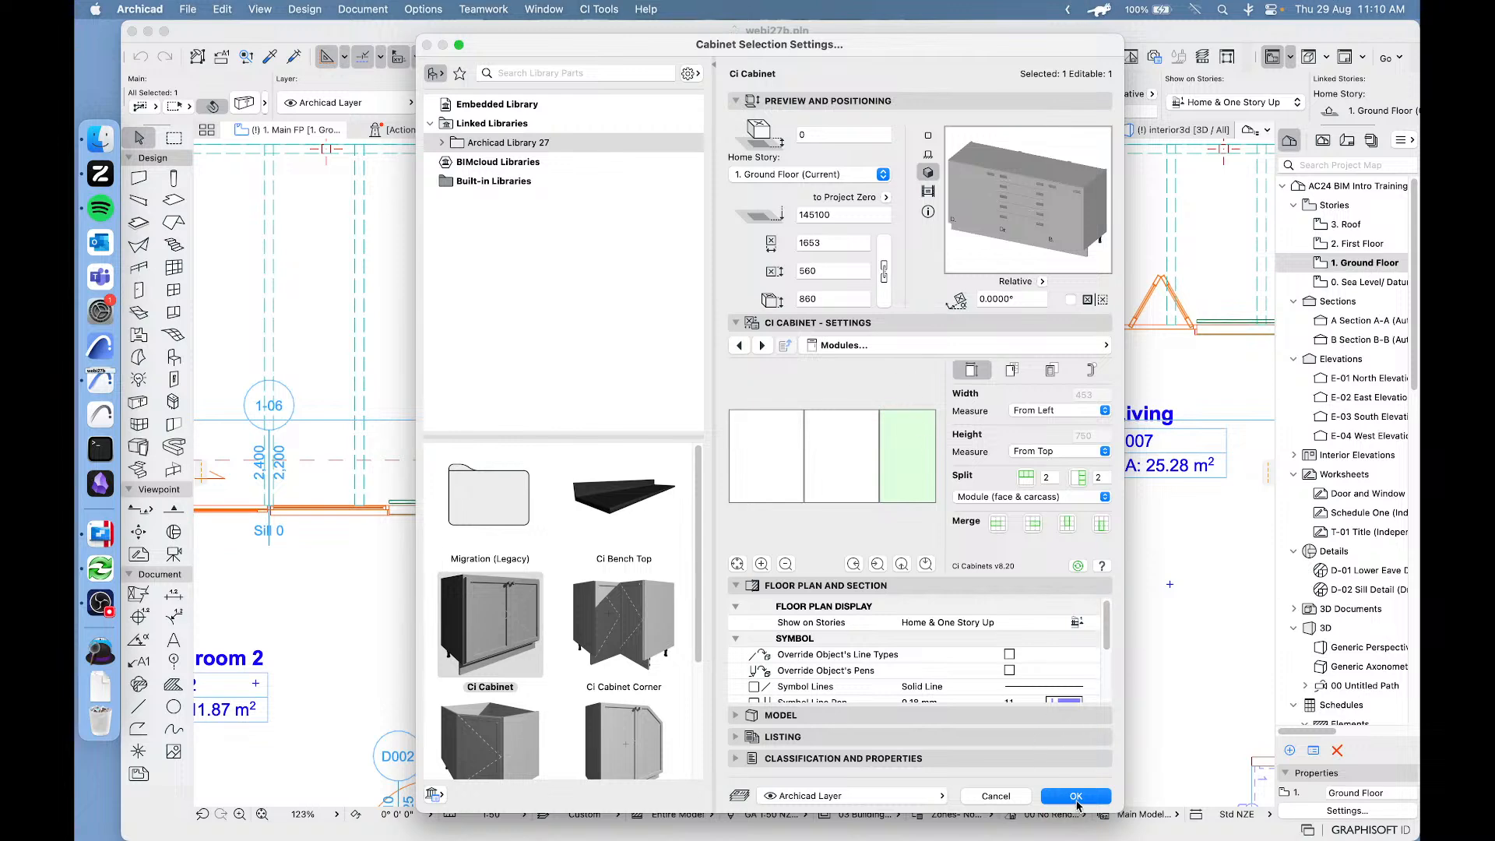
{"action": "key", "text": "Return"}
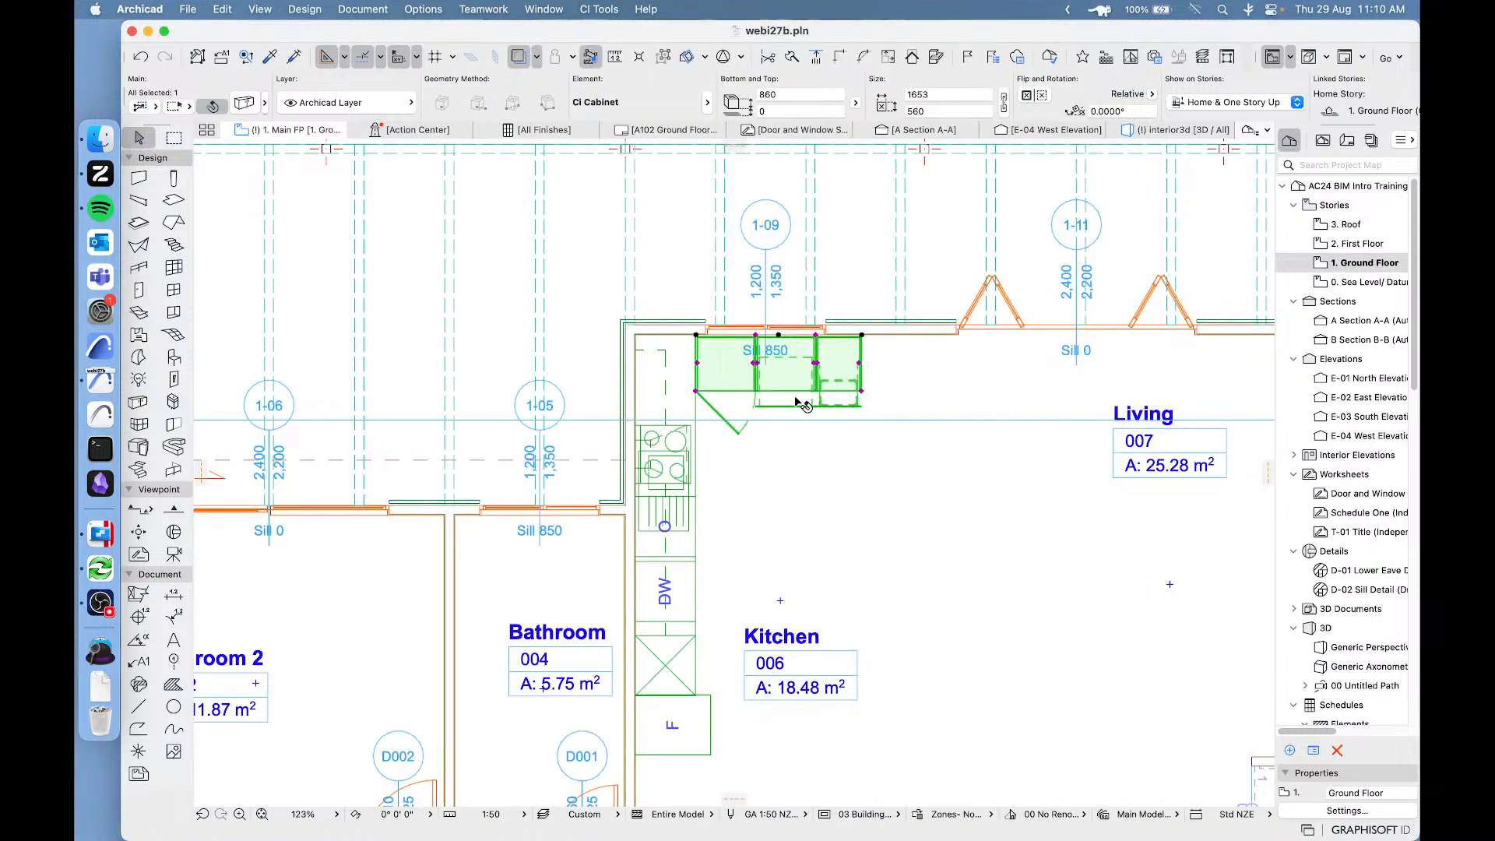
Deselect the existing kitchen cabinet.
{"action": "scroll", "coordinate": [784, 379], "scroll_direction": "down", "scroll_amount": 2}
{"action": "scroll", "coordinate": [784, 379], "scroll_direction": "down", "scroll_amount": 1}
{"action": "middle_click_drag", "start_coordinate": [784, 379], "coordinate": [533, 254]}
{"action": "middle_click_drag", "start_coordinate": [1149, 193], "coordinate": [956, 330]}
{"action": "key", "text": "Escape"}
{"action": "middle_click_drag", "start_coordinate": [629, 373], "coordinate": [929, 322]}
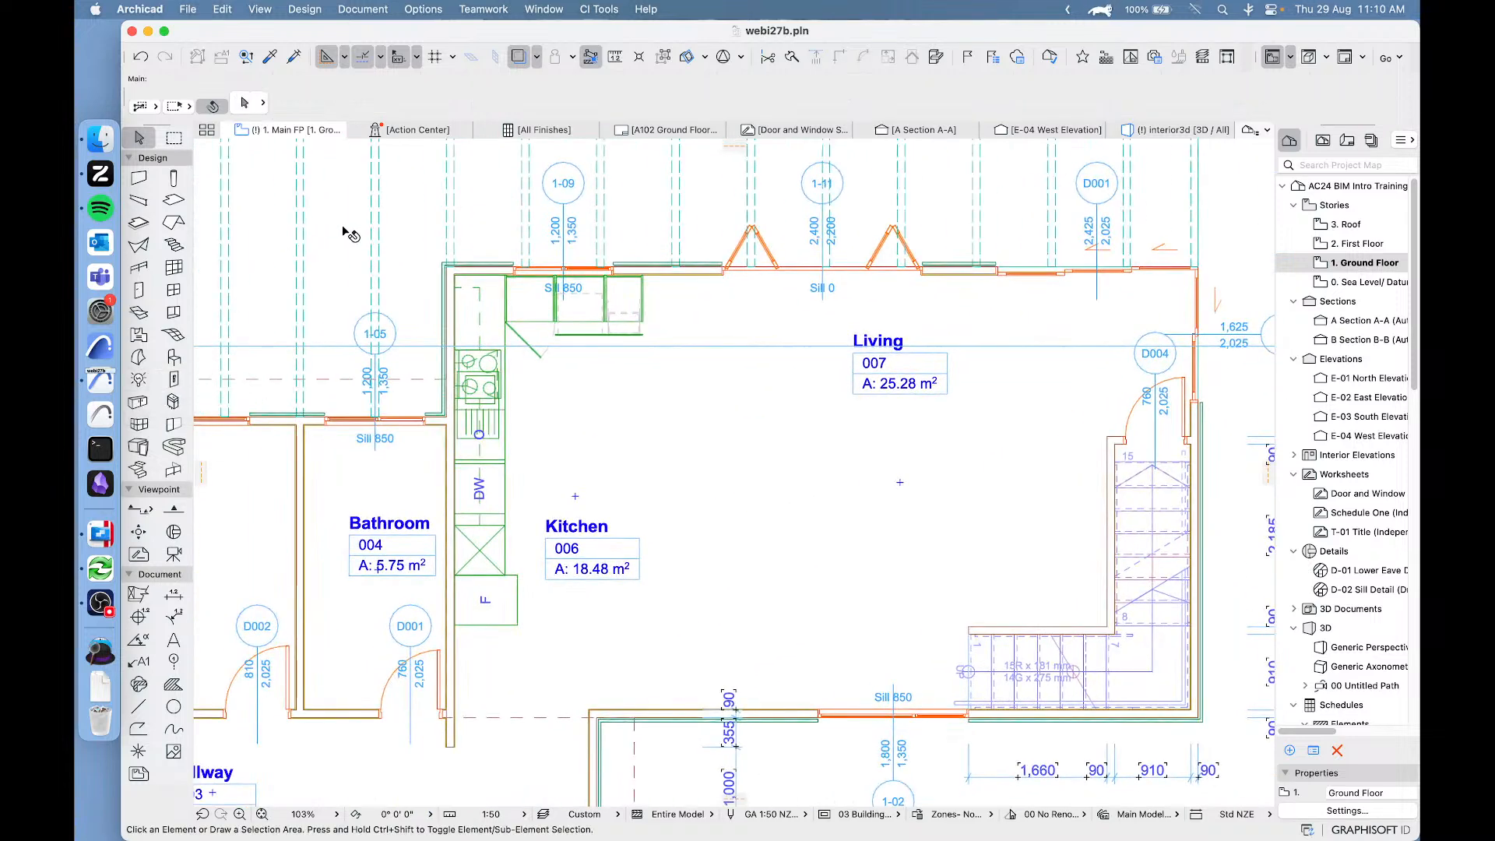
{"action": "mouse_move", "coordinate": [343, 233]}
{"action": "mouse_move", "coordinate": [483, 191]}
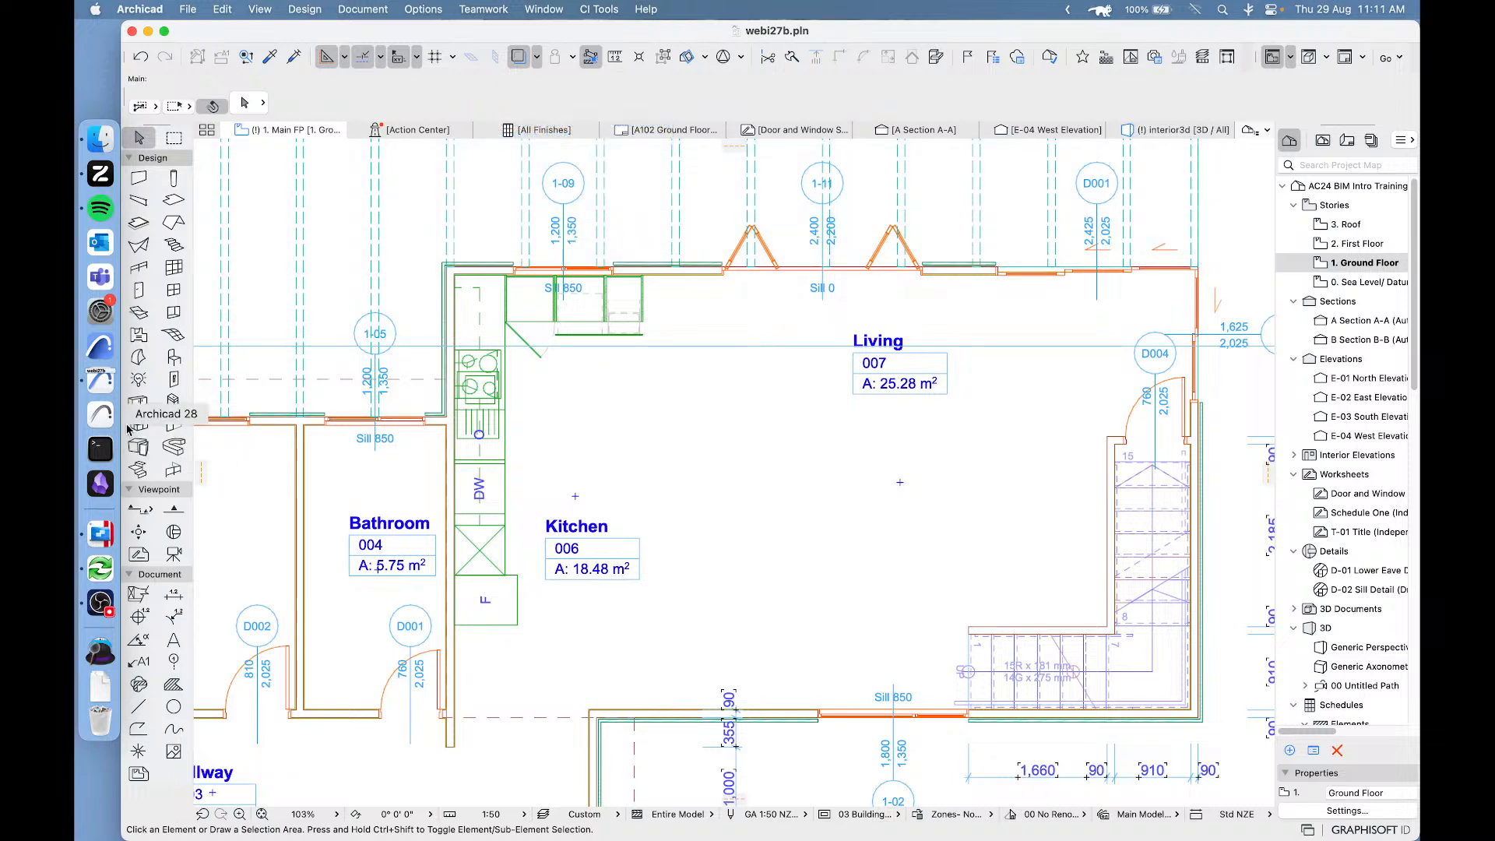
Activate the Cabinet tool and look up CI Tools Profile 27 among the available work environment profiles.
{"action": "left_click", "coordinate": [139, 403]}
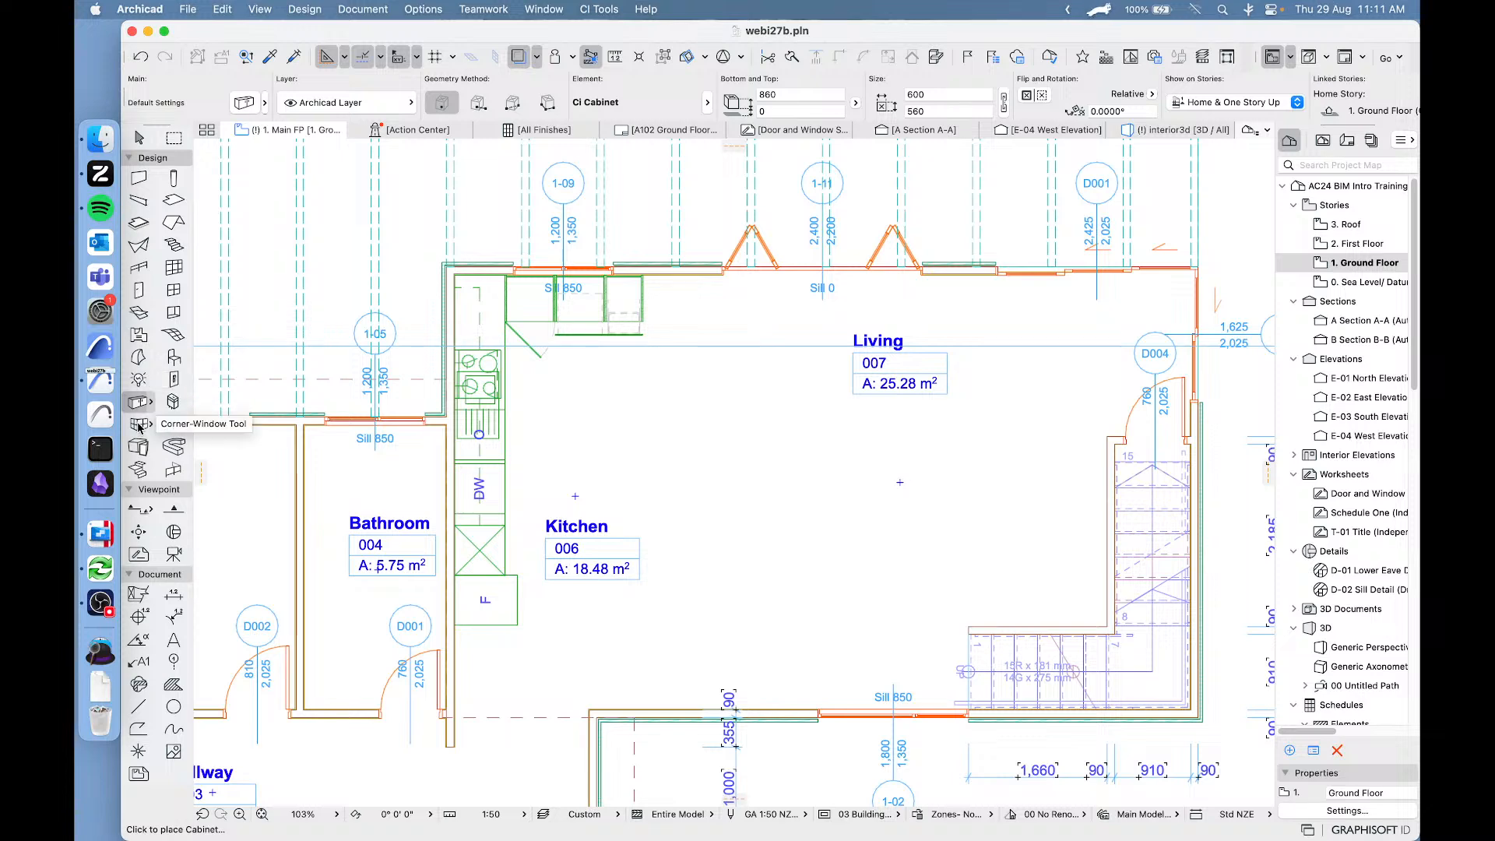
{"action": "left_click", "coordinate": [434, 9]}
{"action": "mouse_move", "coordinate": [488, 276]}
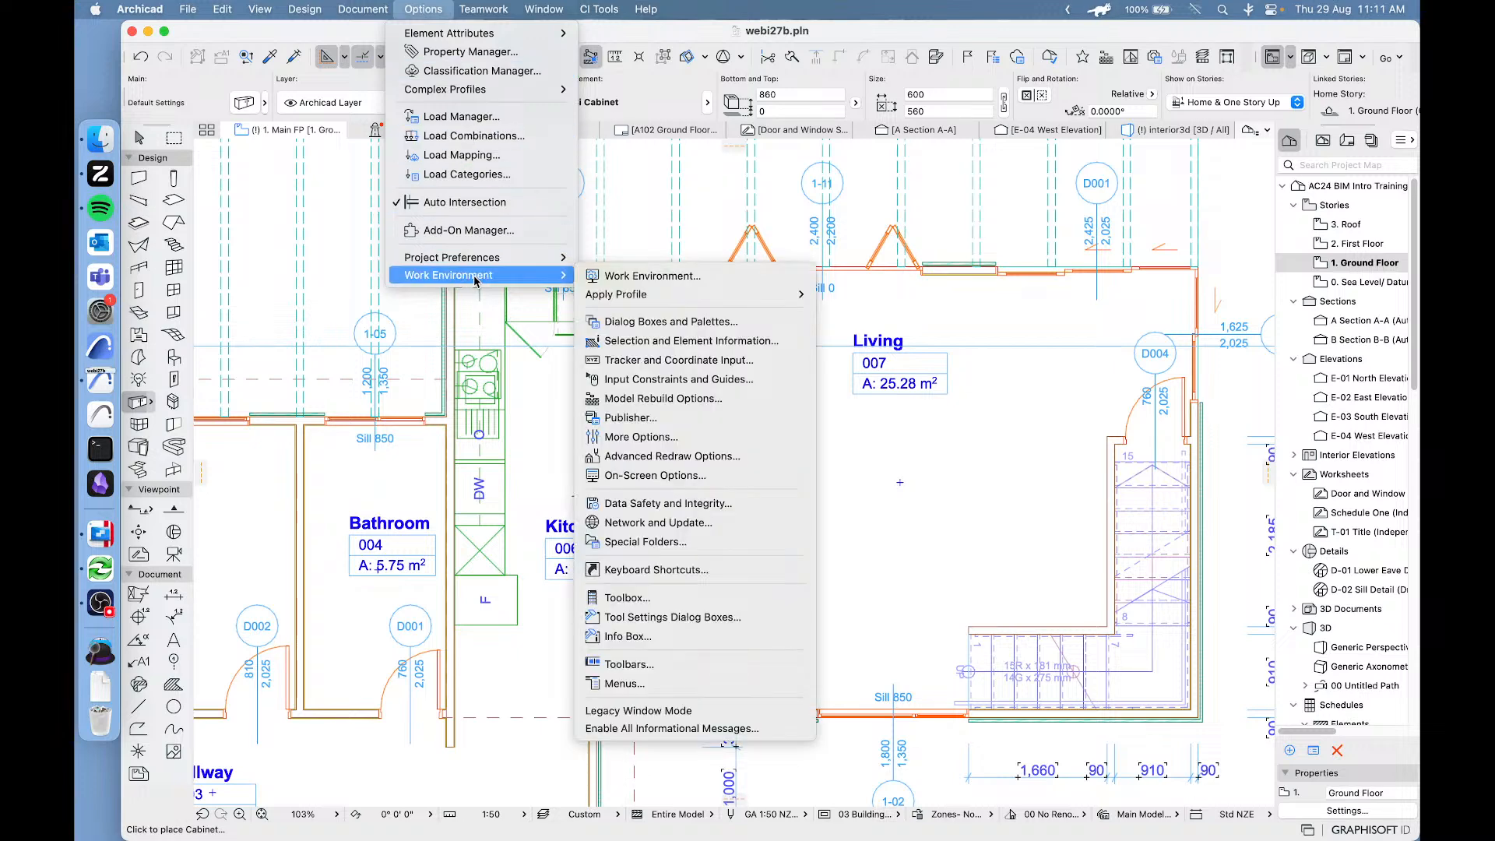
{"action": "mouse_move", "coordinate": [654, 296]}
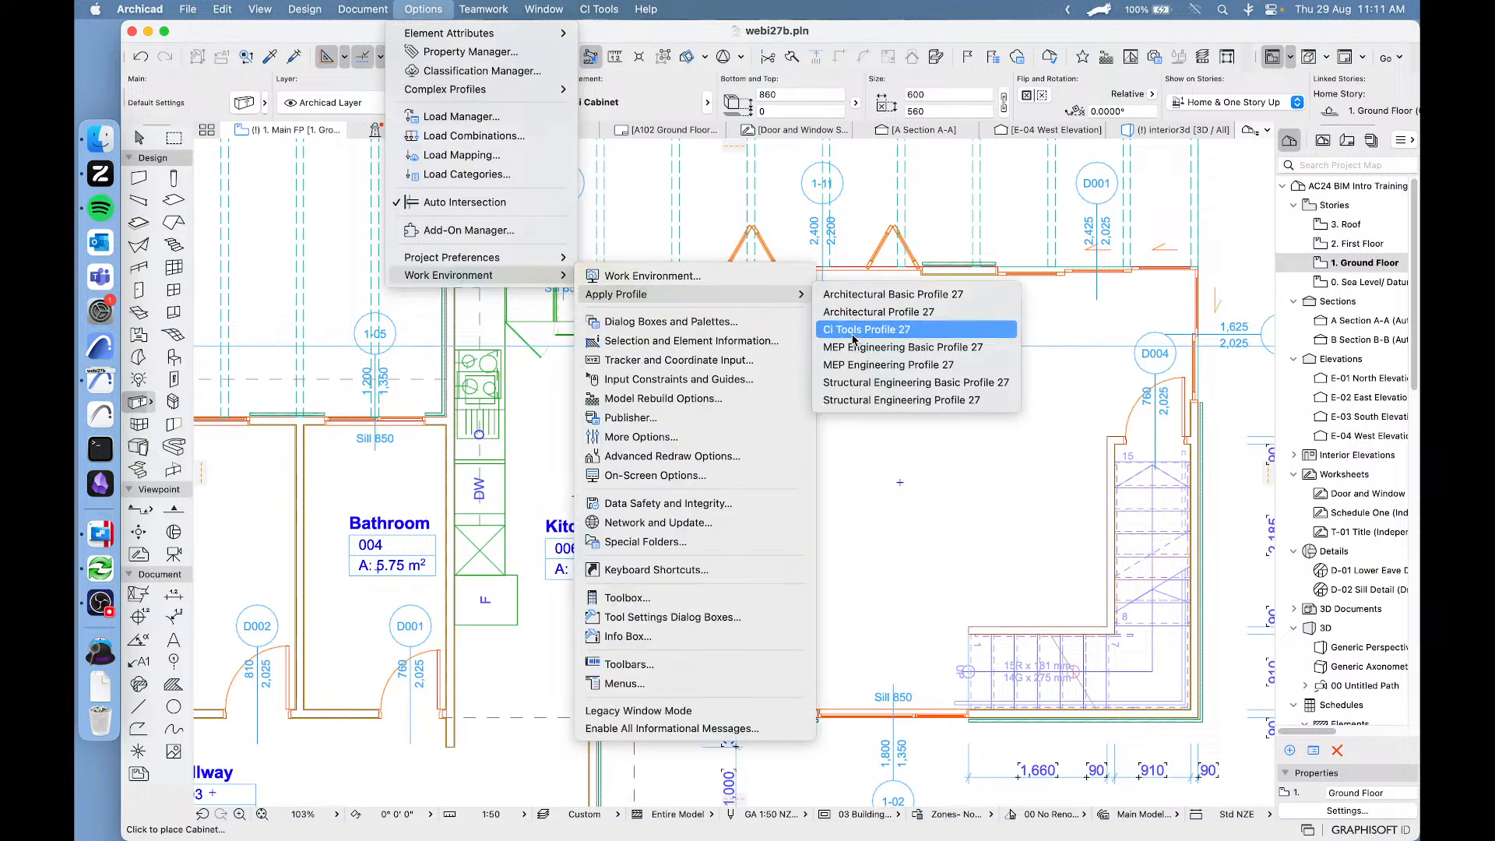
{"action": "left_click", "coordinate": [917, 339]}
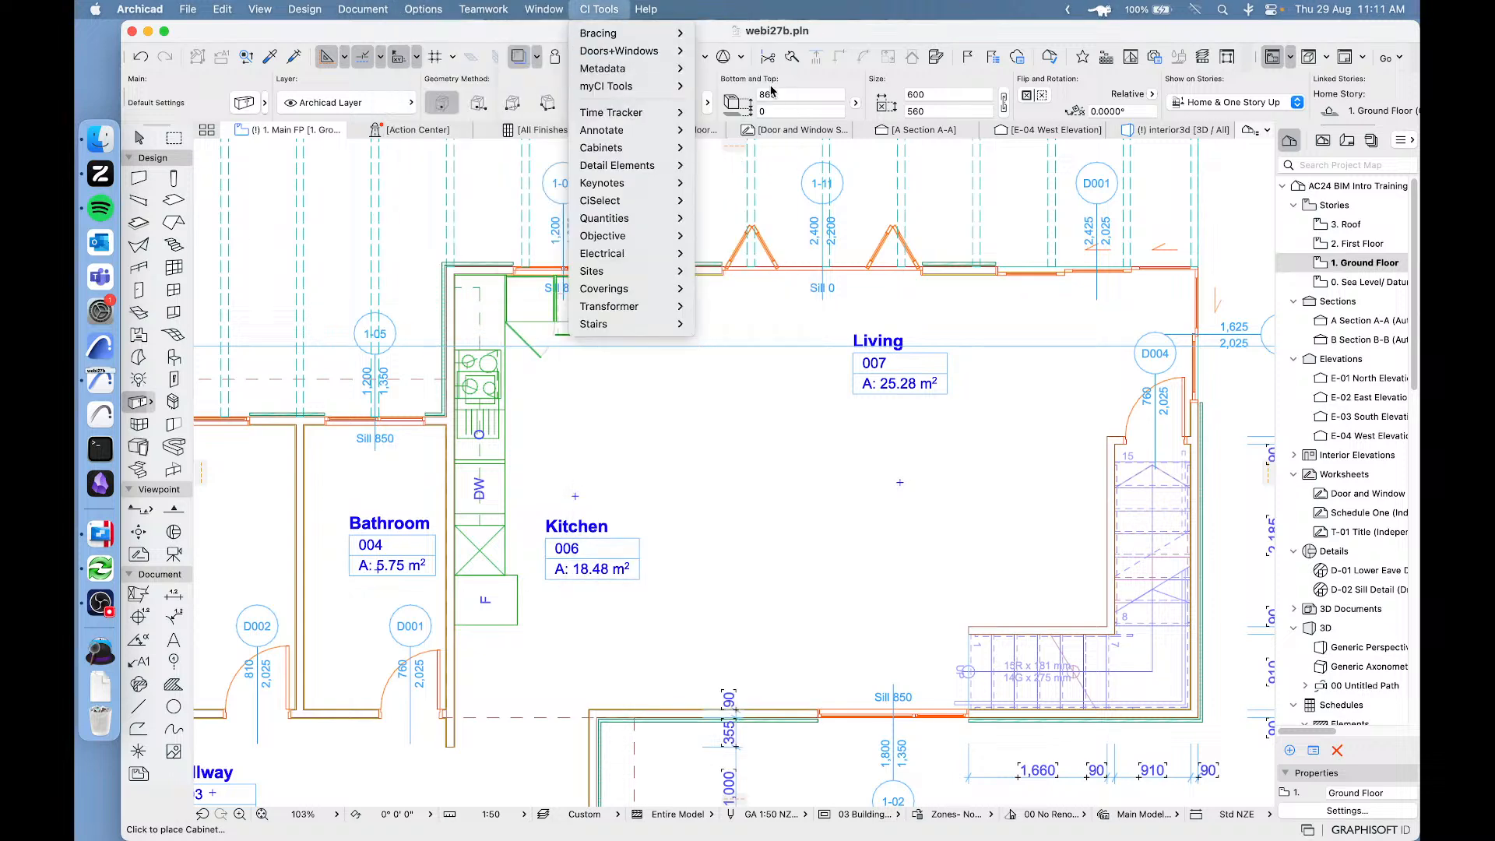
{"action": "mouse_move", "coordinate": [468, 14]}
{"action": "left_click", "coordinate": [413, 34]}
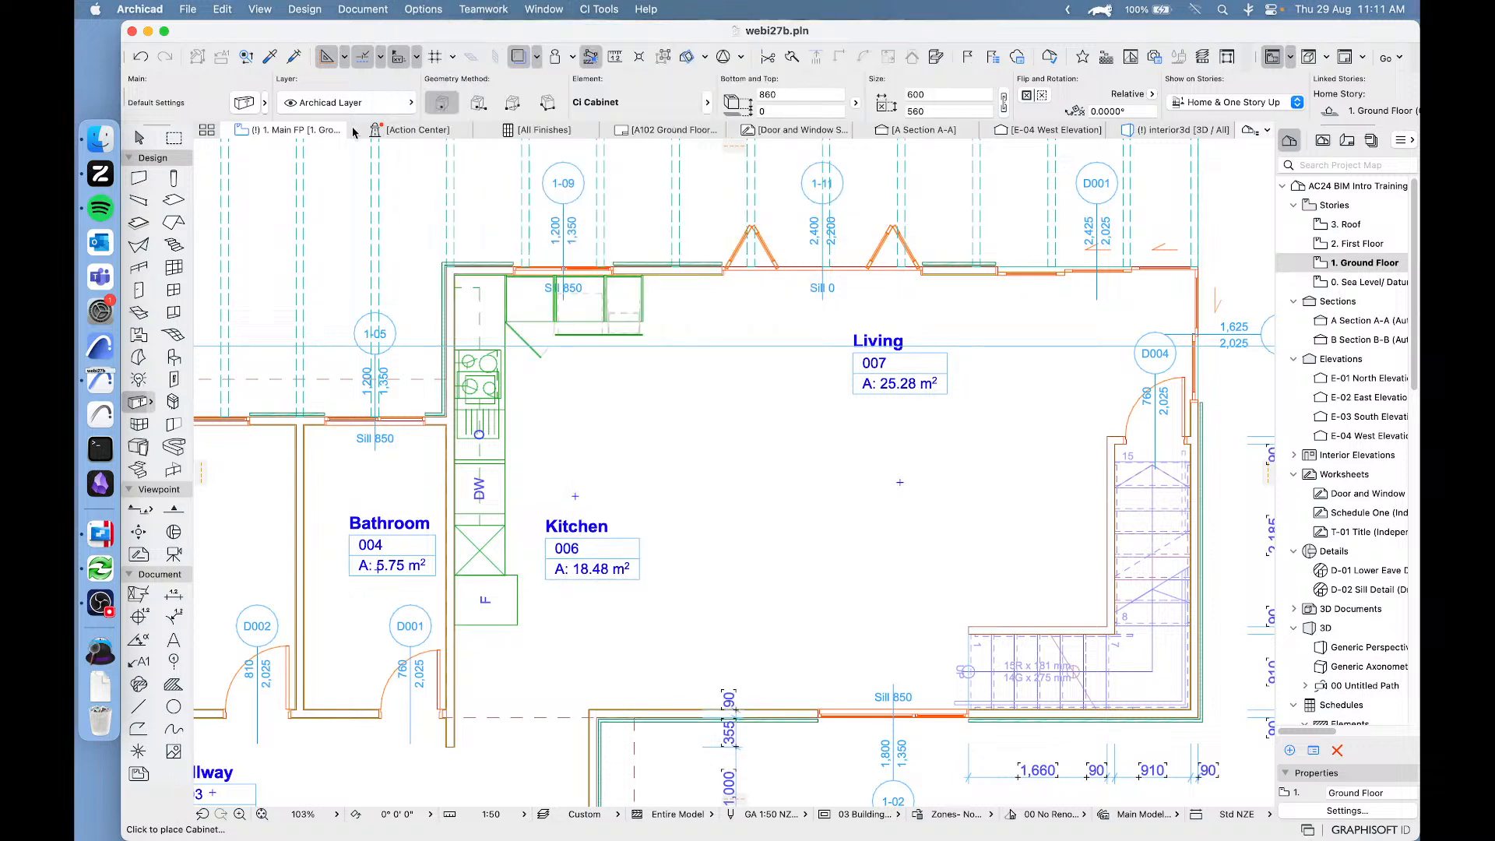
Browse the cabinet types in the Cabinet tool's default settings and confirm Ci Cabinet as the default object.
{"action": "double_click", "coordinate": [138, 404]}
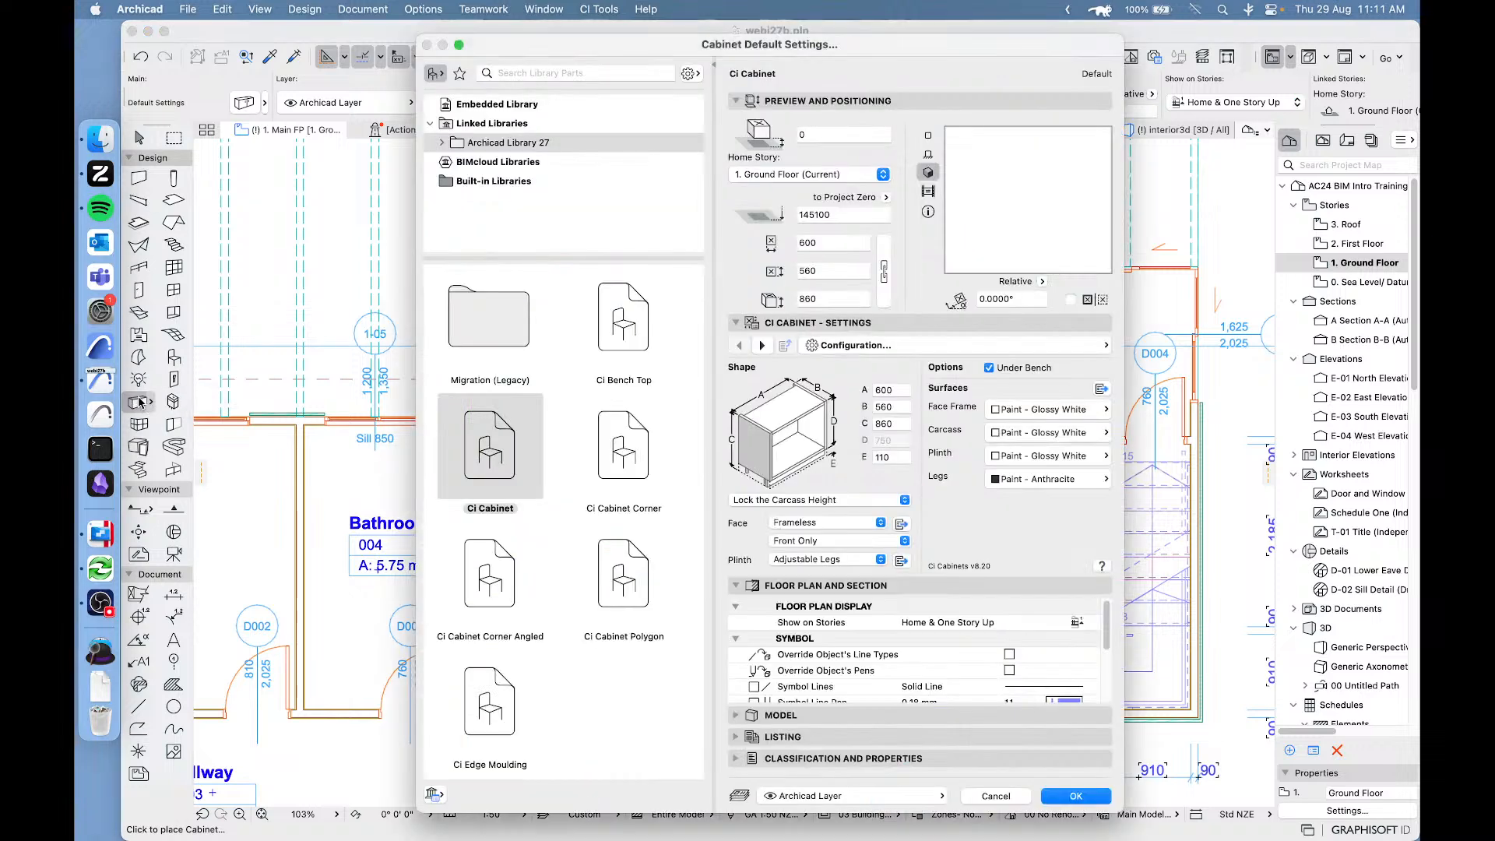
{"action": "left_click_drag", "start_coordinate": [701, 516], "coordinate": [712, 586]}
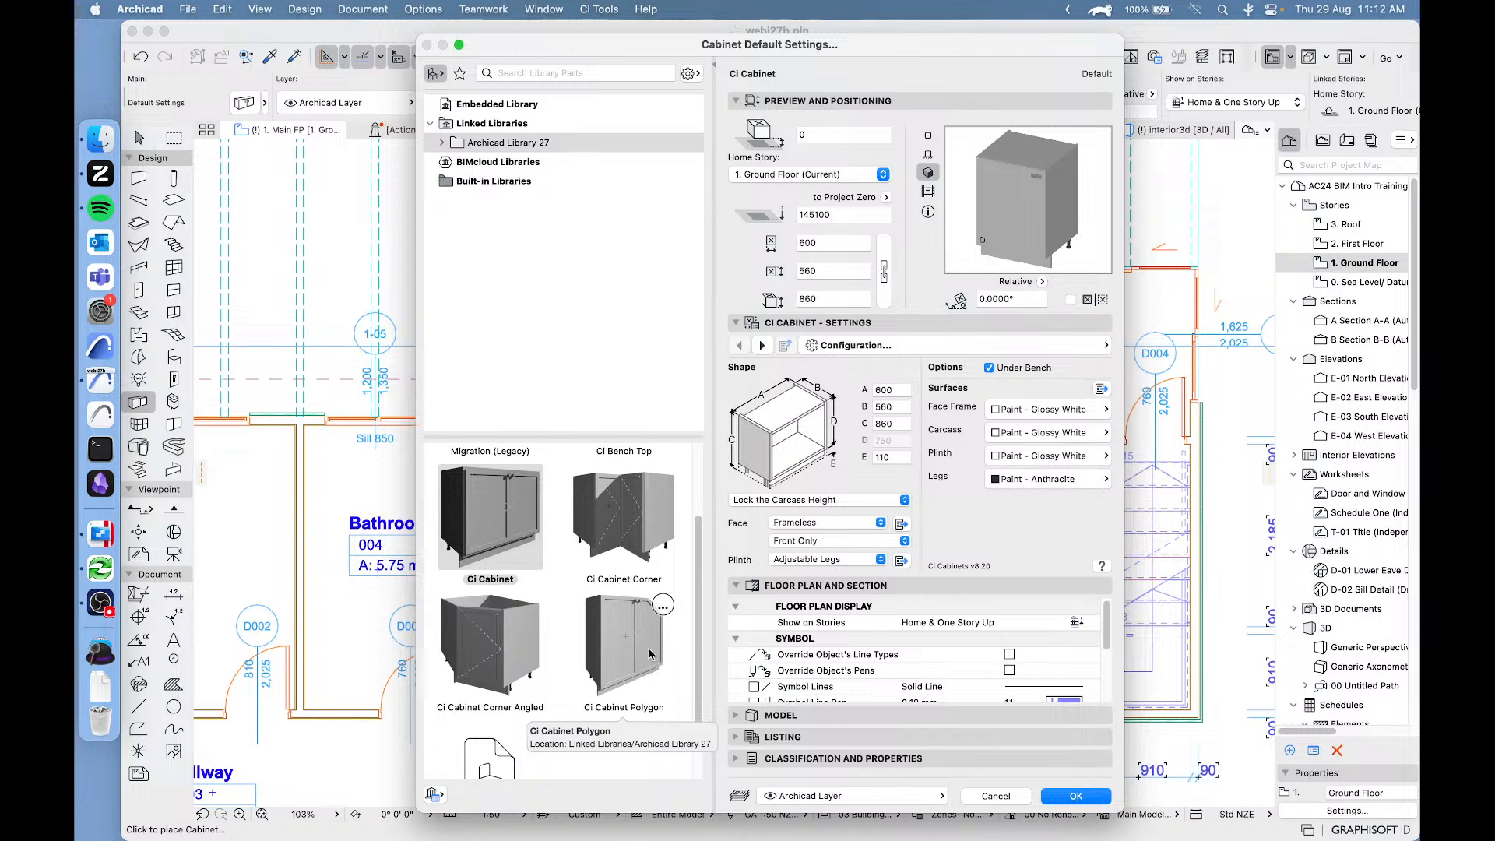
{"action": "scroll", "coordinate": [576, 631], "scroll_direction": "up", "scroll_amount": 2}
{"action": "left_click", "coordinate": [482, 624]}
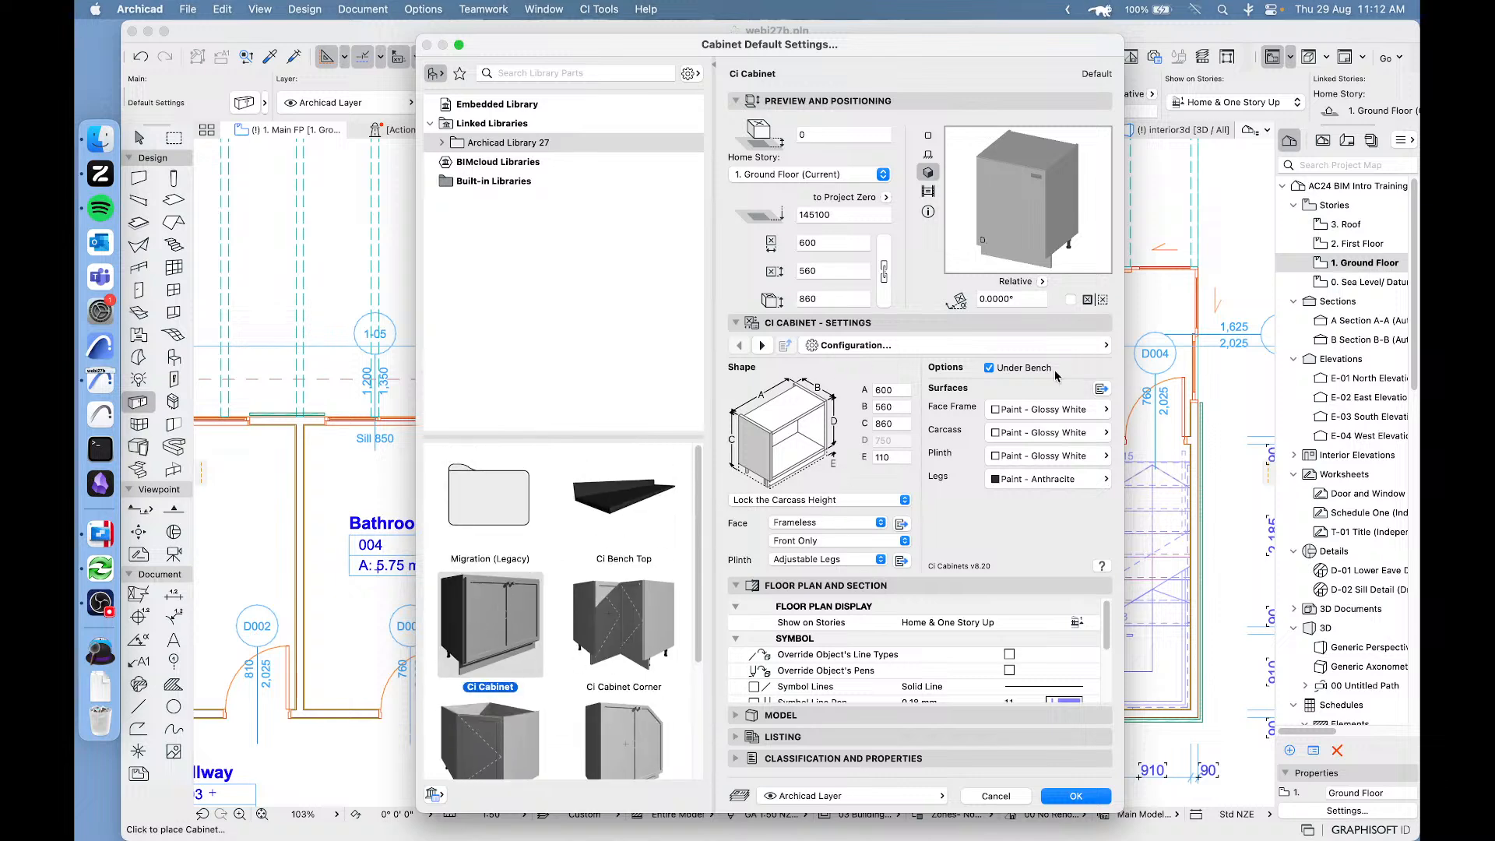
{"action": "right_click", "coordinate": [492, 626]}
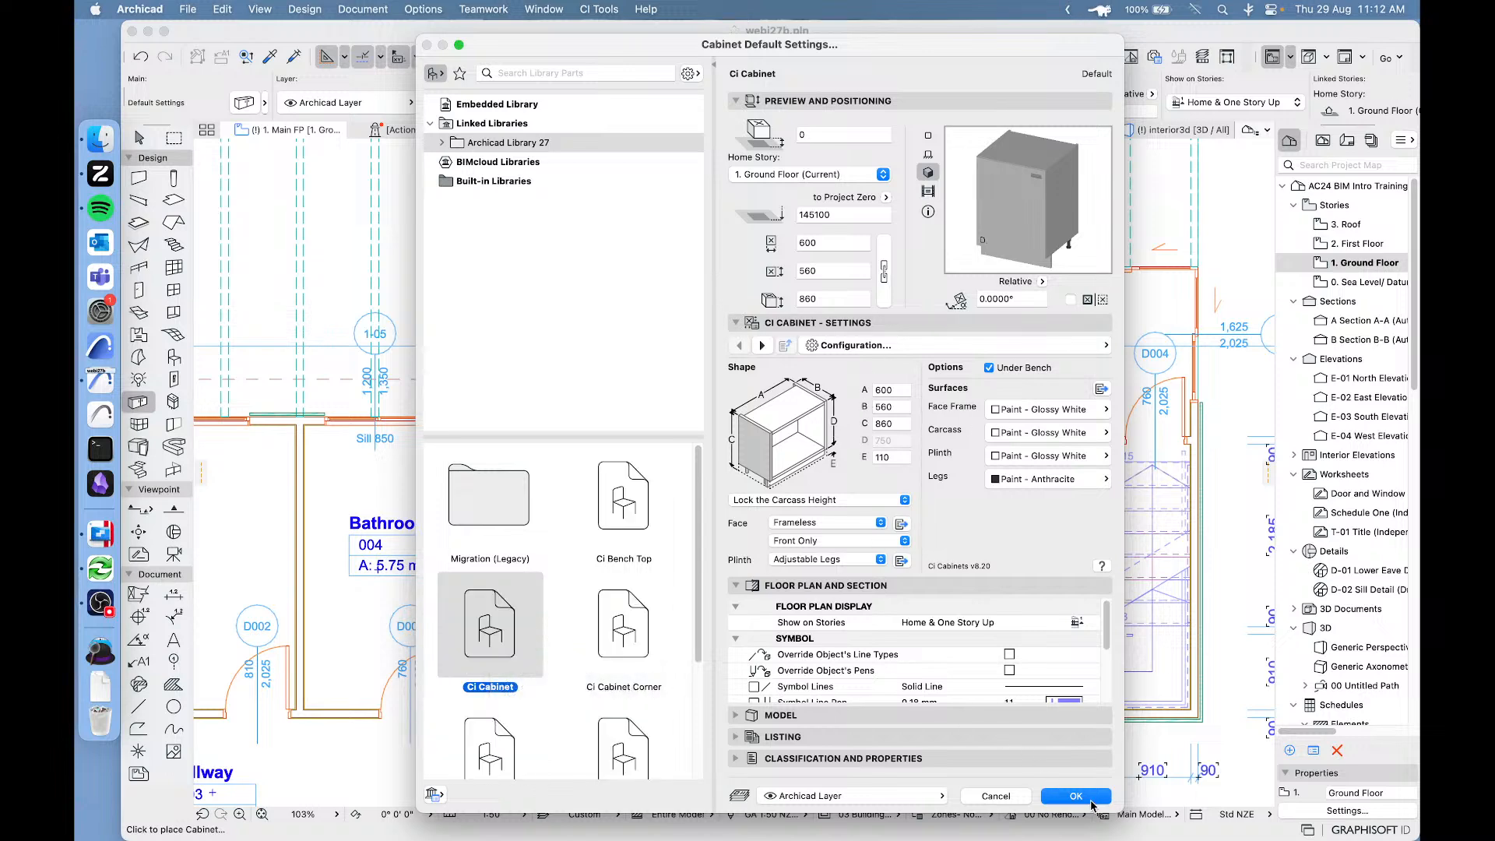
{"action": "left_click", "coordinate": [1086, 797]}
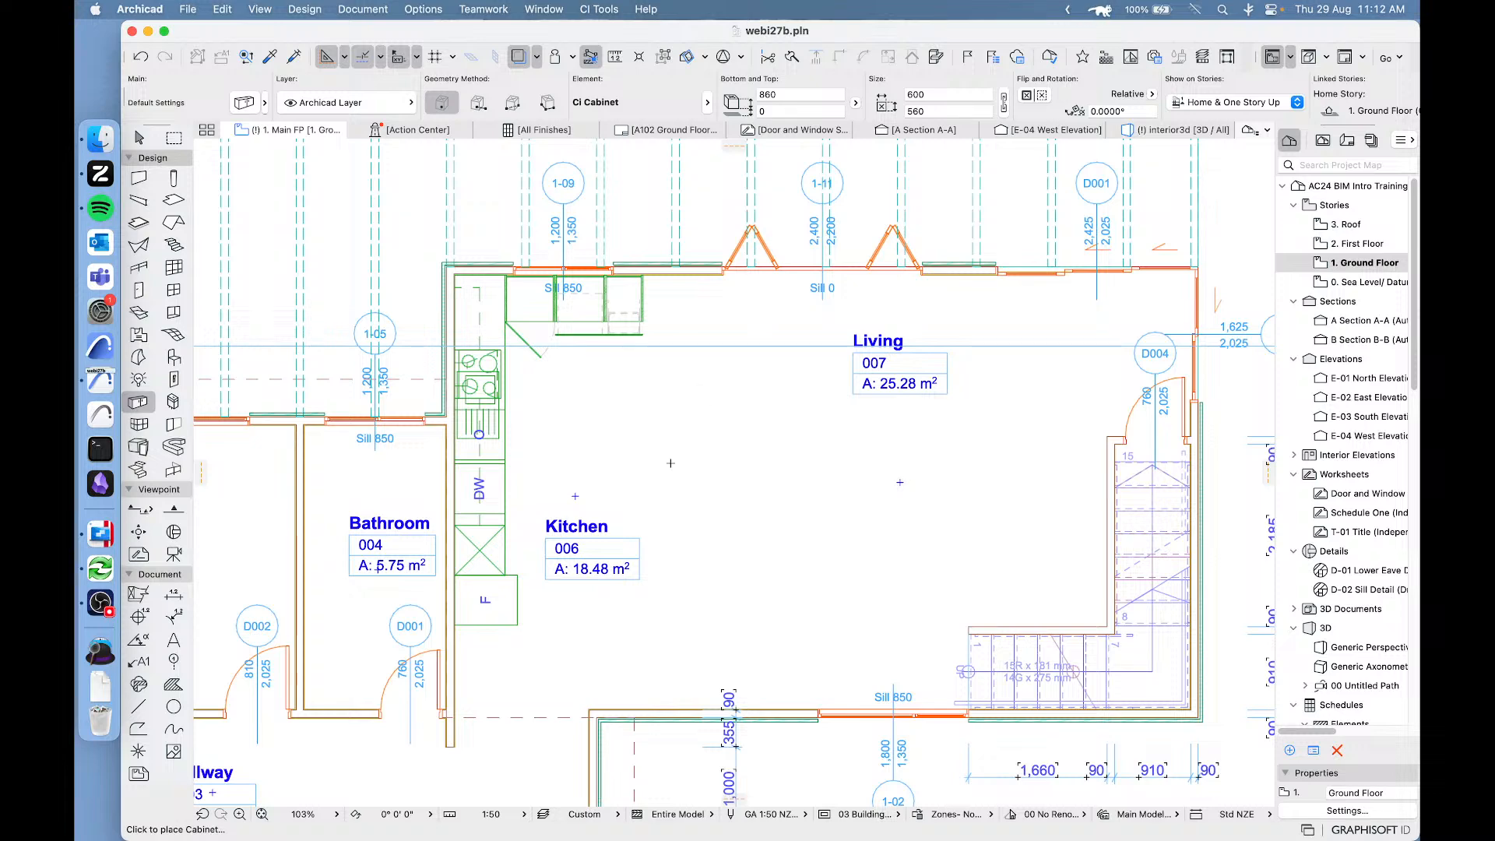
Place a 600 × 560 mm Ci Cabinet in the open floor area between the Kitchen and Living labels and select it.
{"action": "left_click", "coordinate": [704, 501]}
{"action": "scroll", "coordinate": [701, 503], "scroll_direction": "up", "scroll_amount": 5}
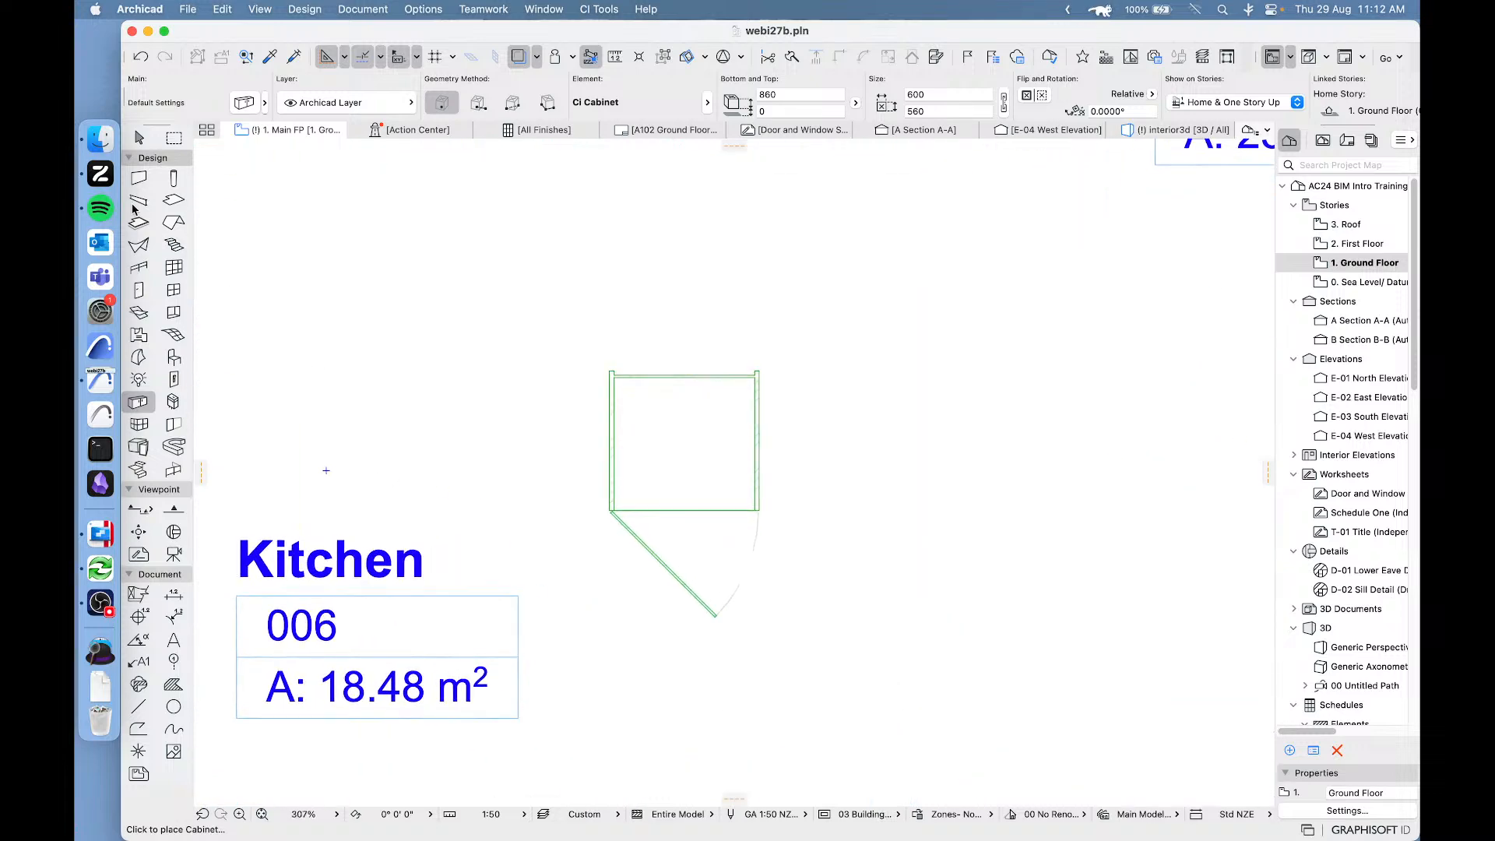
{"action": "left_click", "coordinate": [147, 143]}
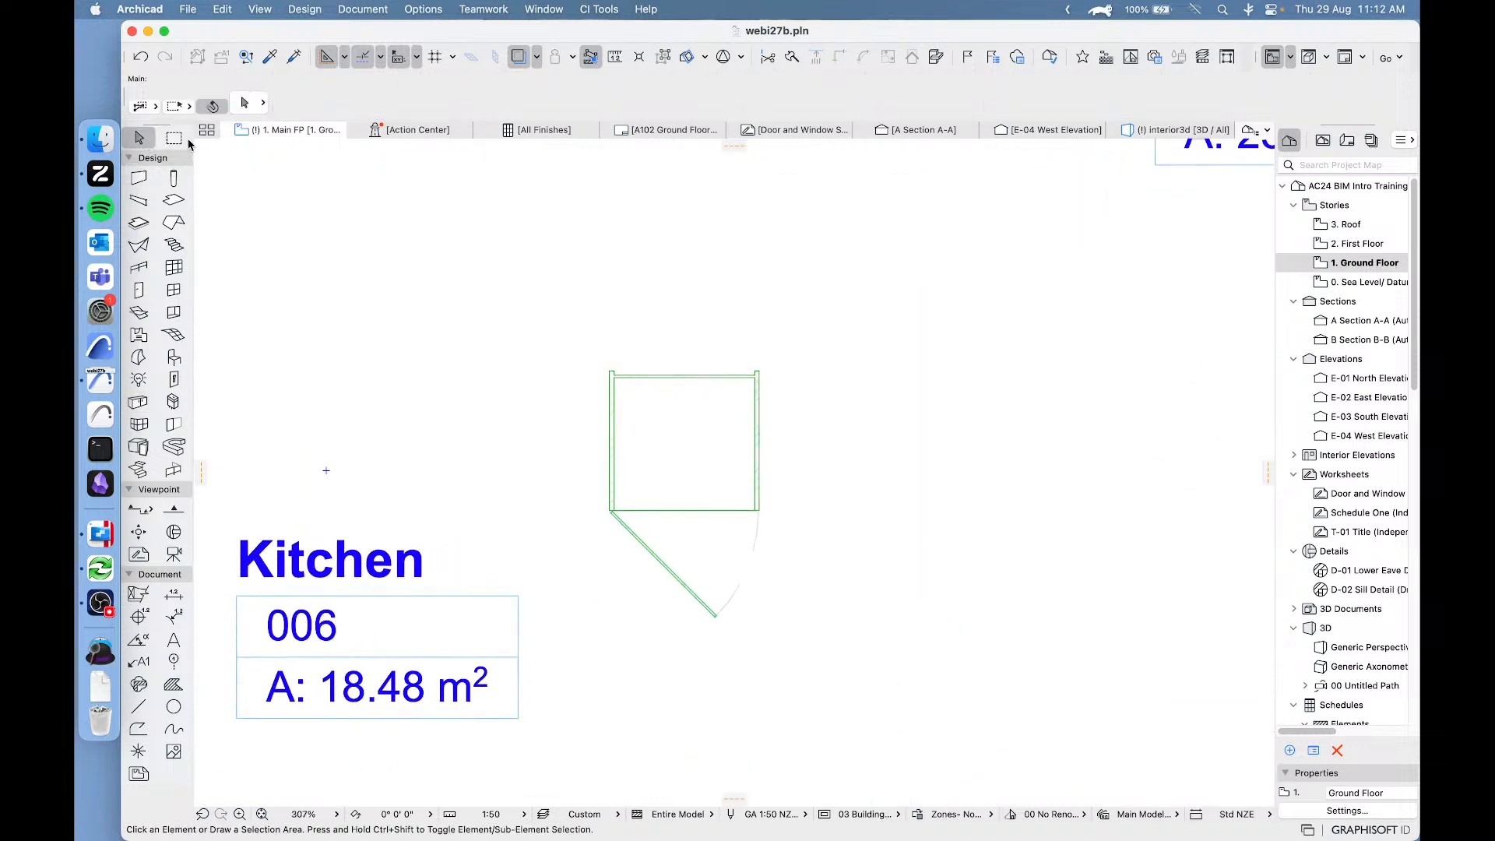
{"action": "left_click", "coordinate": [755, 512]}
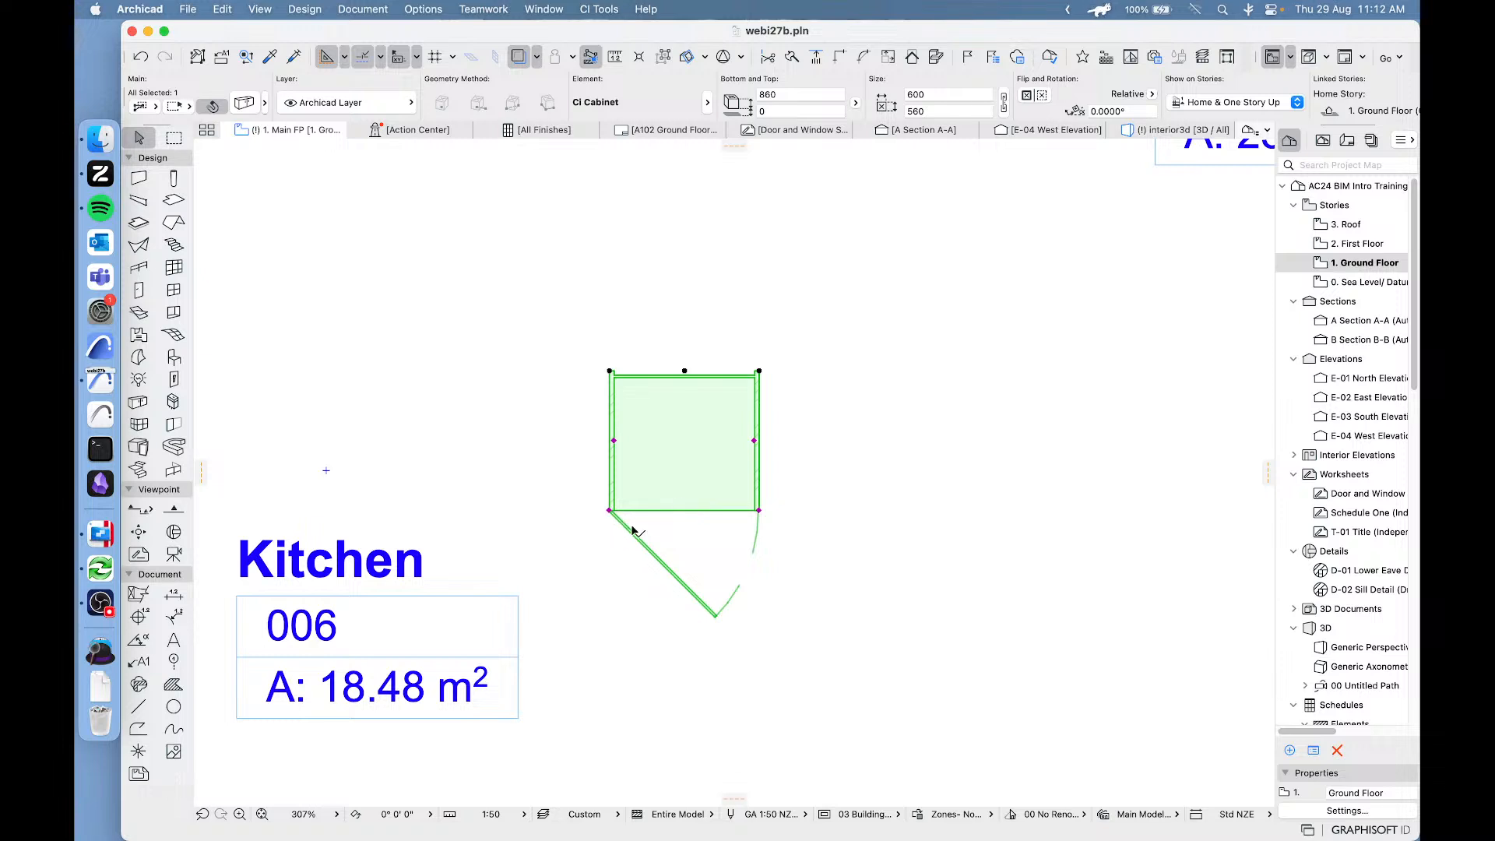
Stretch the new cabinet from its upper right corner to a width of about 1957 mm, keeping its depth.
{"action": "scroll", "coordinate": [701, 536], "scroll_direction": "up", "scroll_amount": 5}
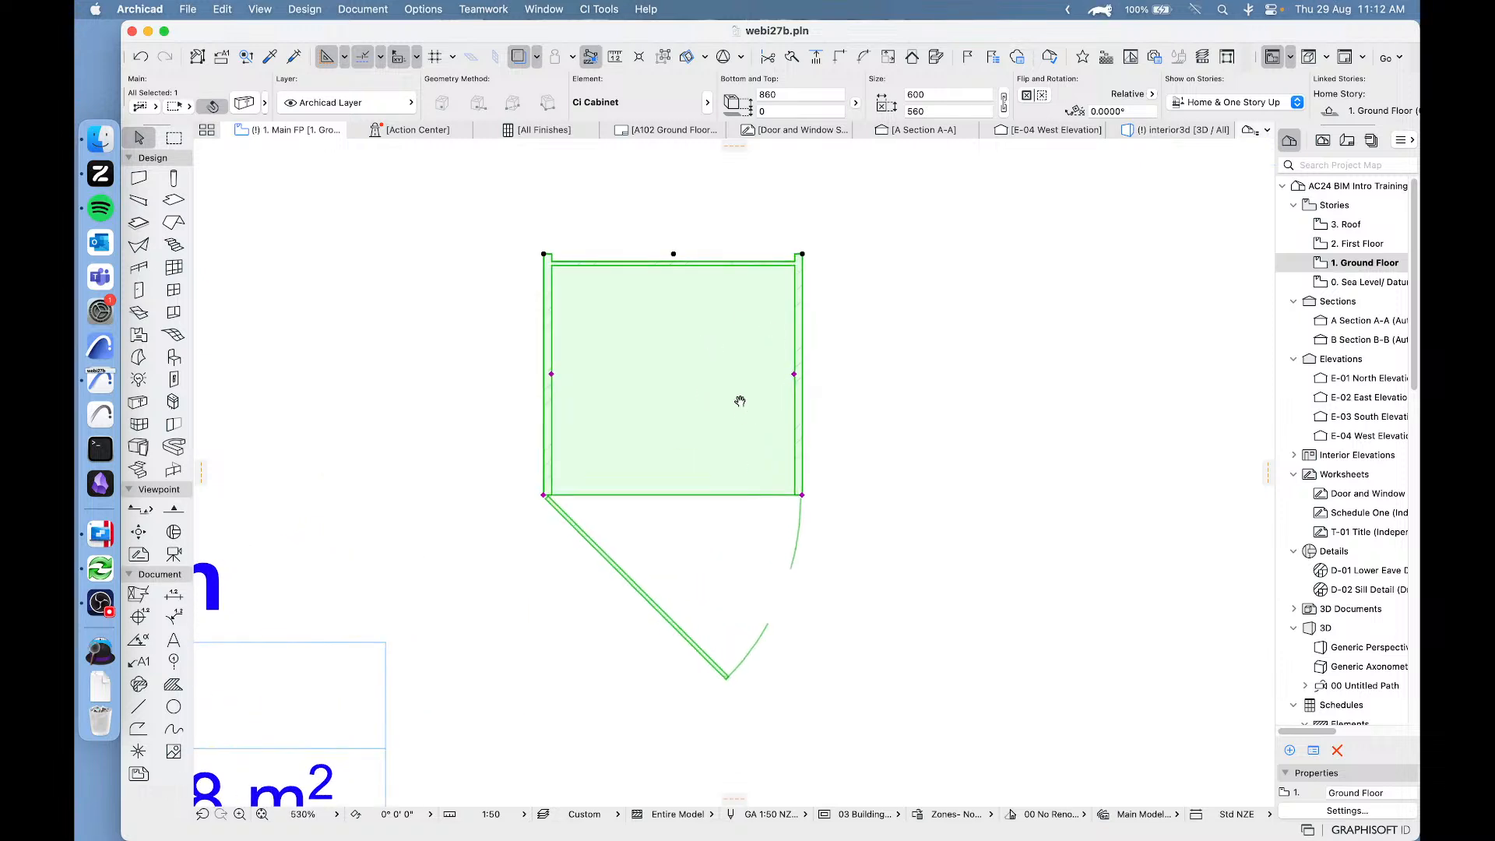
{"action": "middle_click_drag", "start_coordinate": [740, 402], "coordinate": [689, 510]}
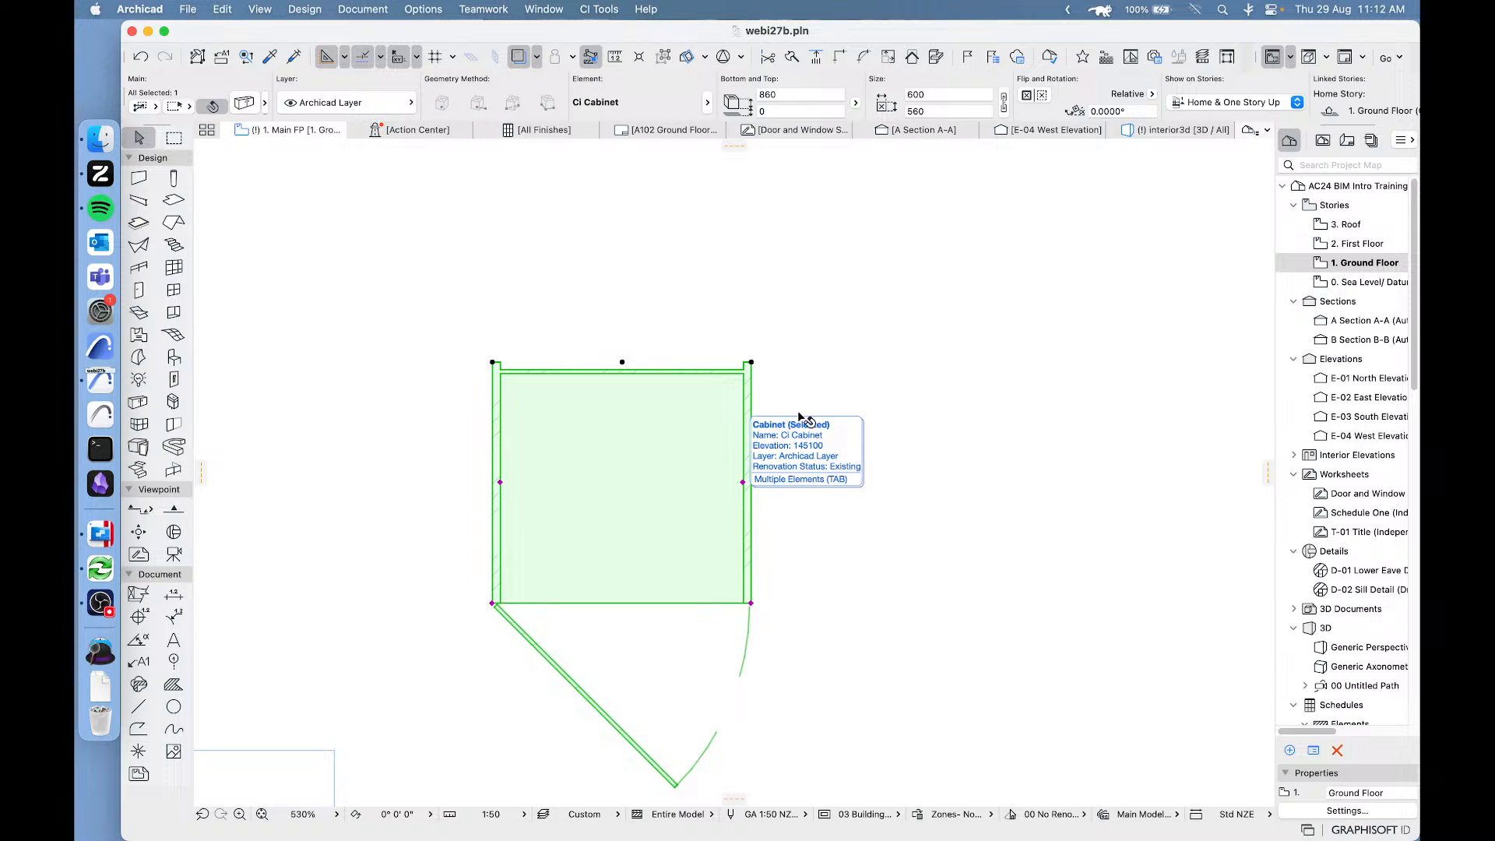
{"action": "scroll", "coordinate": [792, 391], "scroll_direction": "down", "scroll_amount": 5}
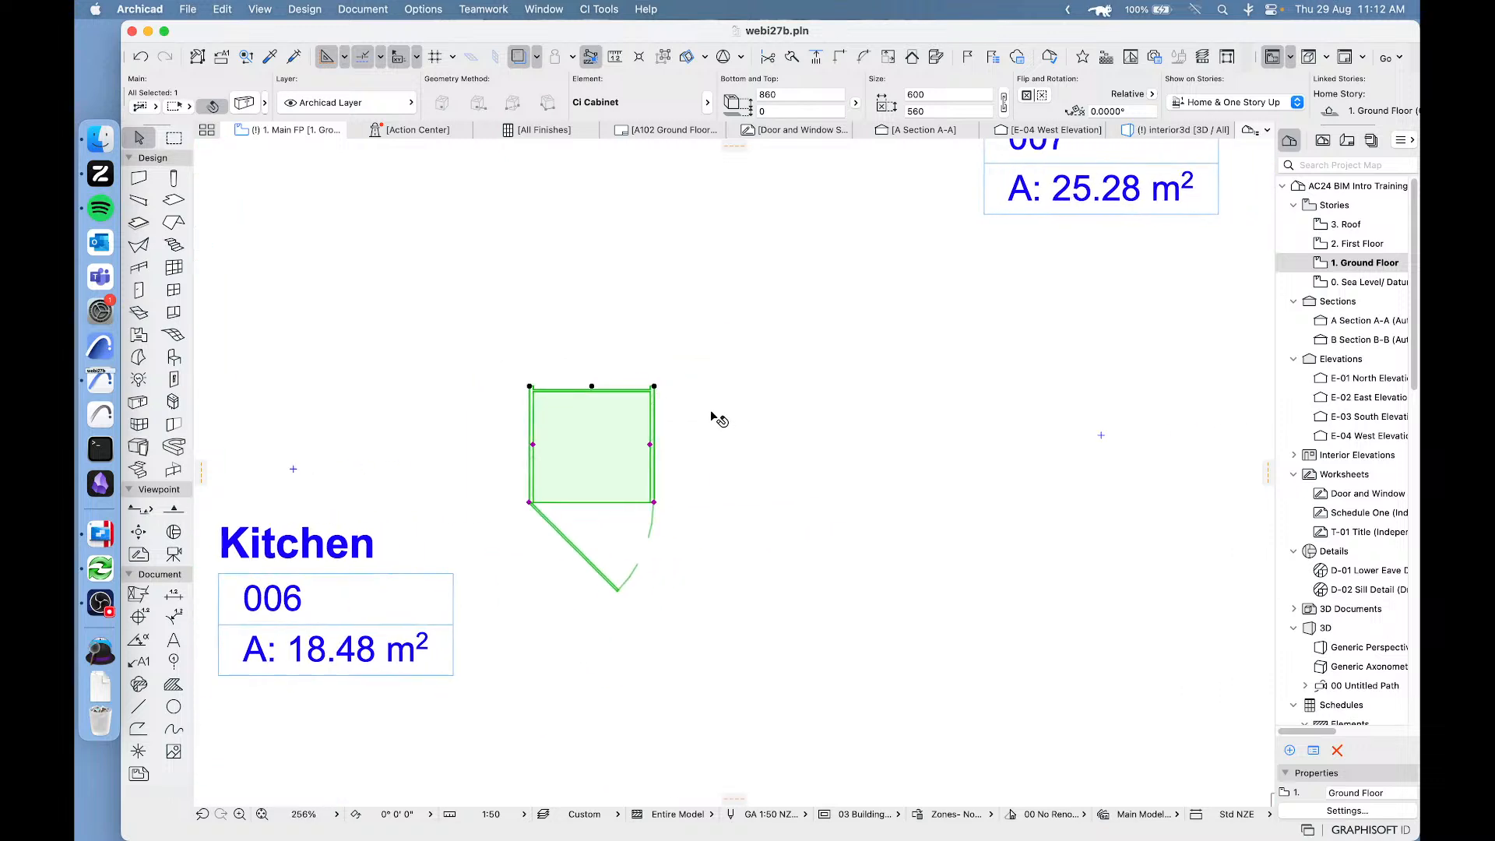
{"action": "left_click", "coordinate": [655, 388]}
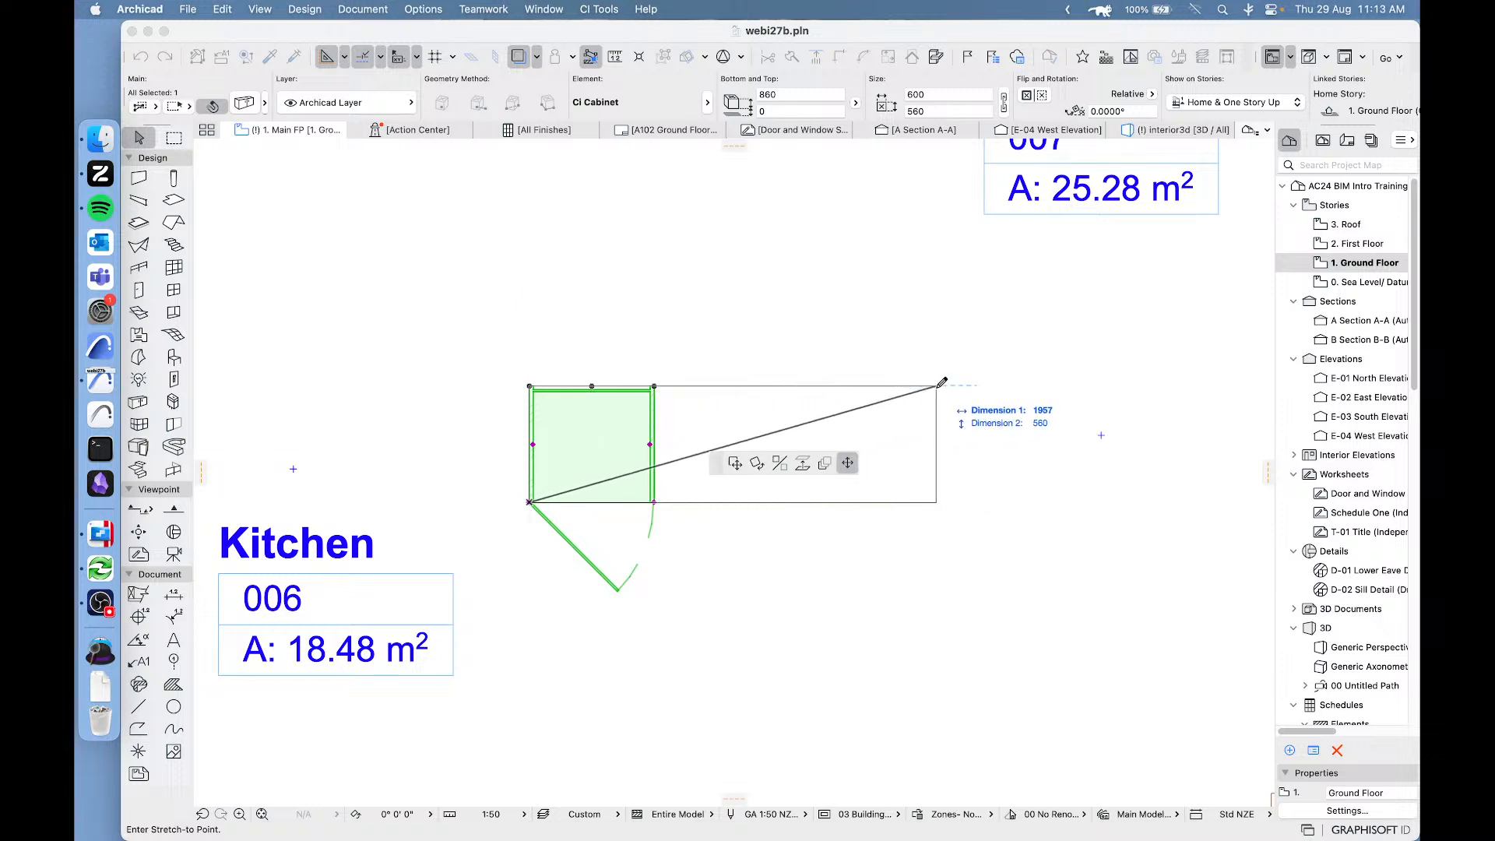
{"action": "left_click", "coordinate": [937, 385]}
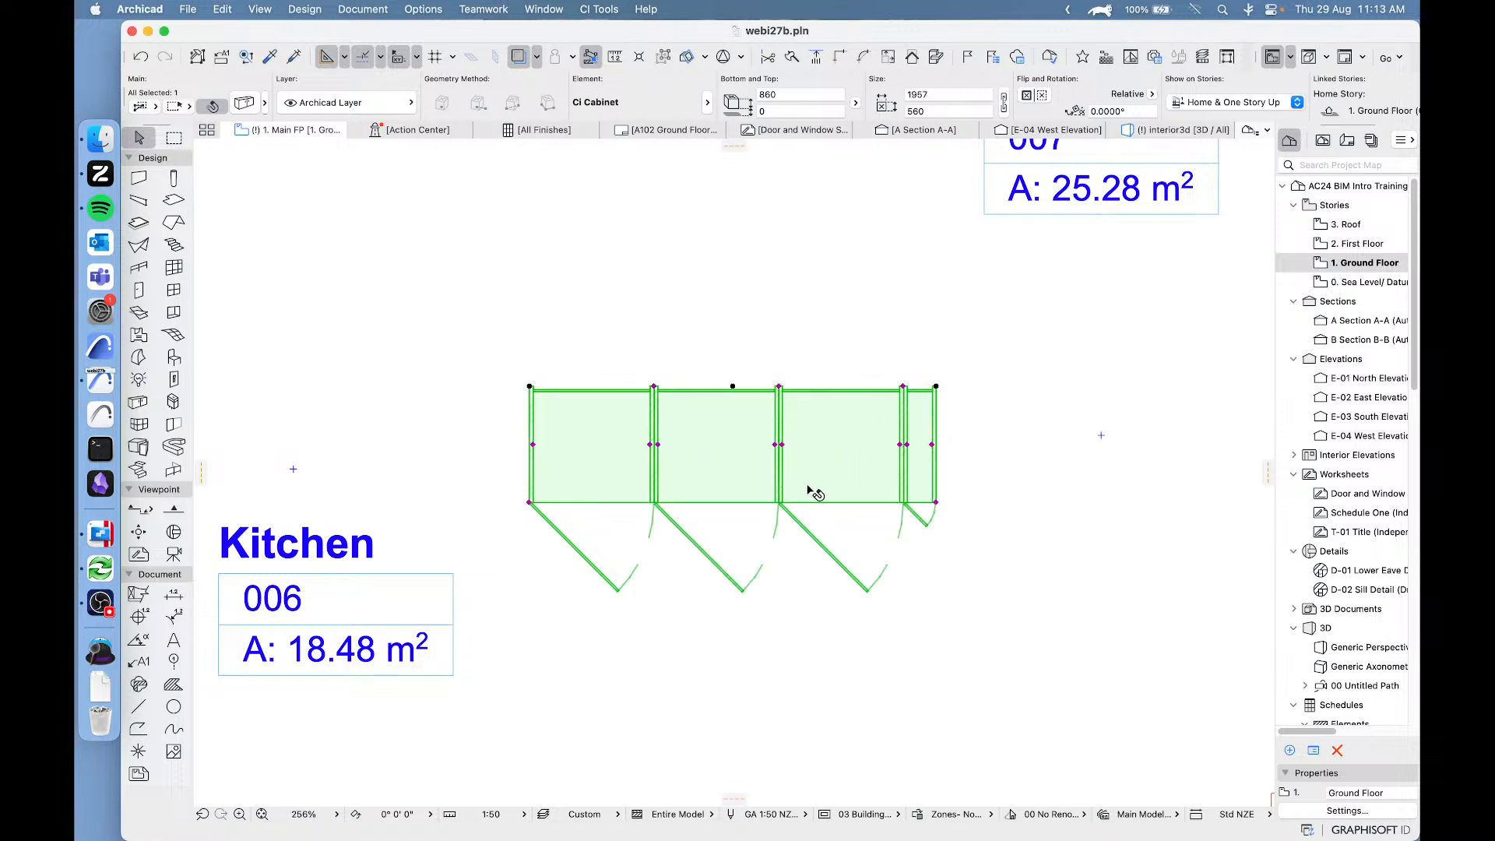
{"action": "scroll", "coordinate": [802, 476], "scroll_direction": "right", "scroll_amount": 3}
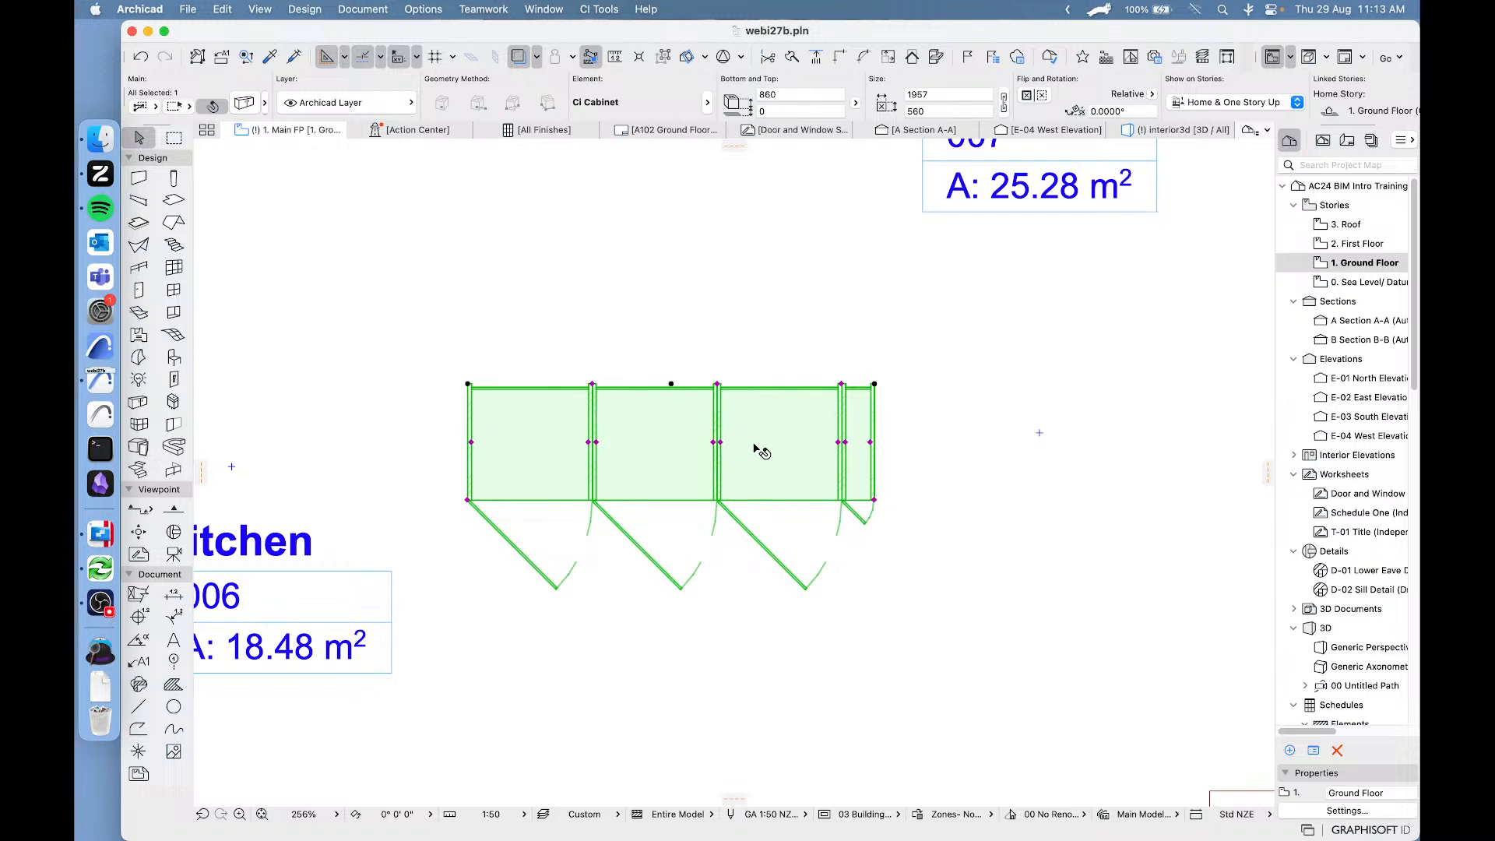
Open the selected cabinet's Grids & Editing settings and review the partition insertion options for width adjustment.
{"action": "left_click", "coordinate": [244, 105]}
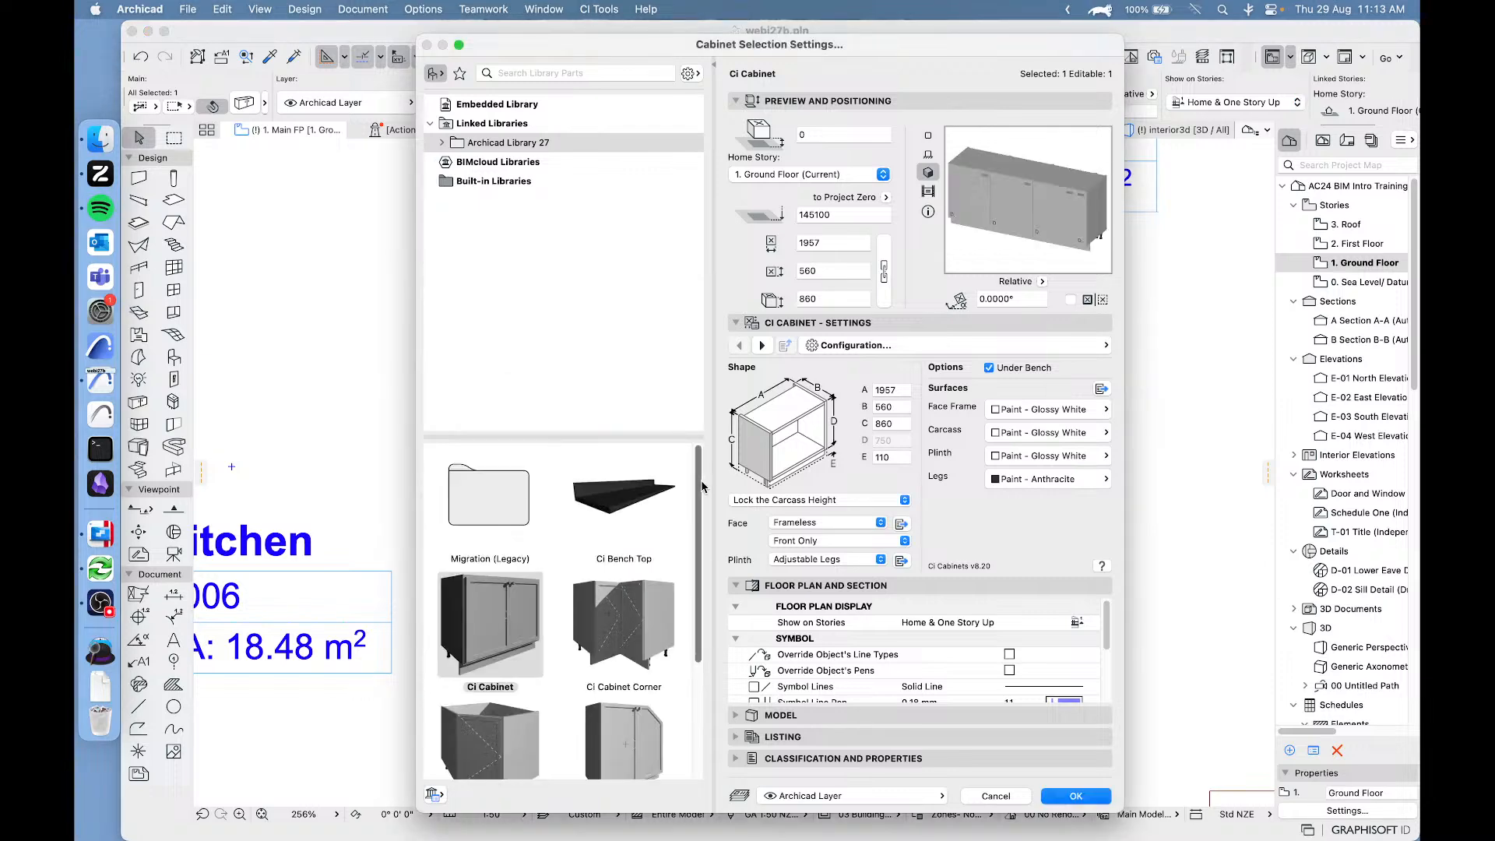
{"action": "left_click", "coordinate": [993, 345]}
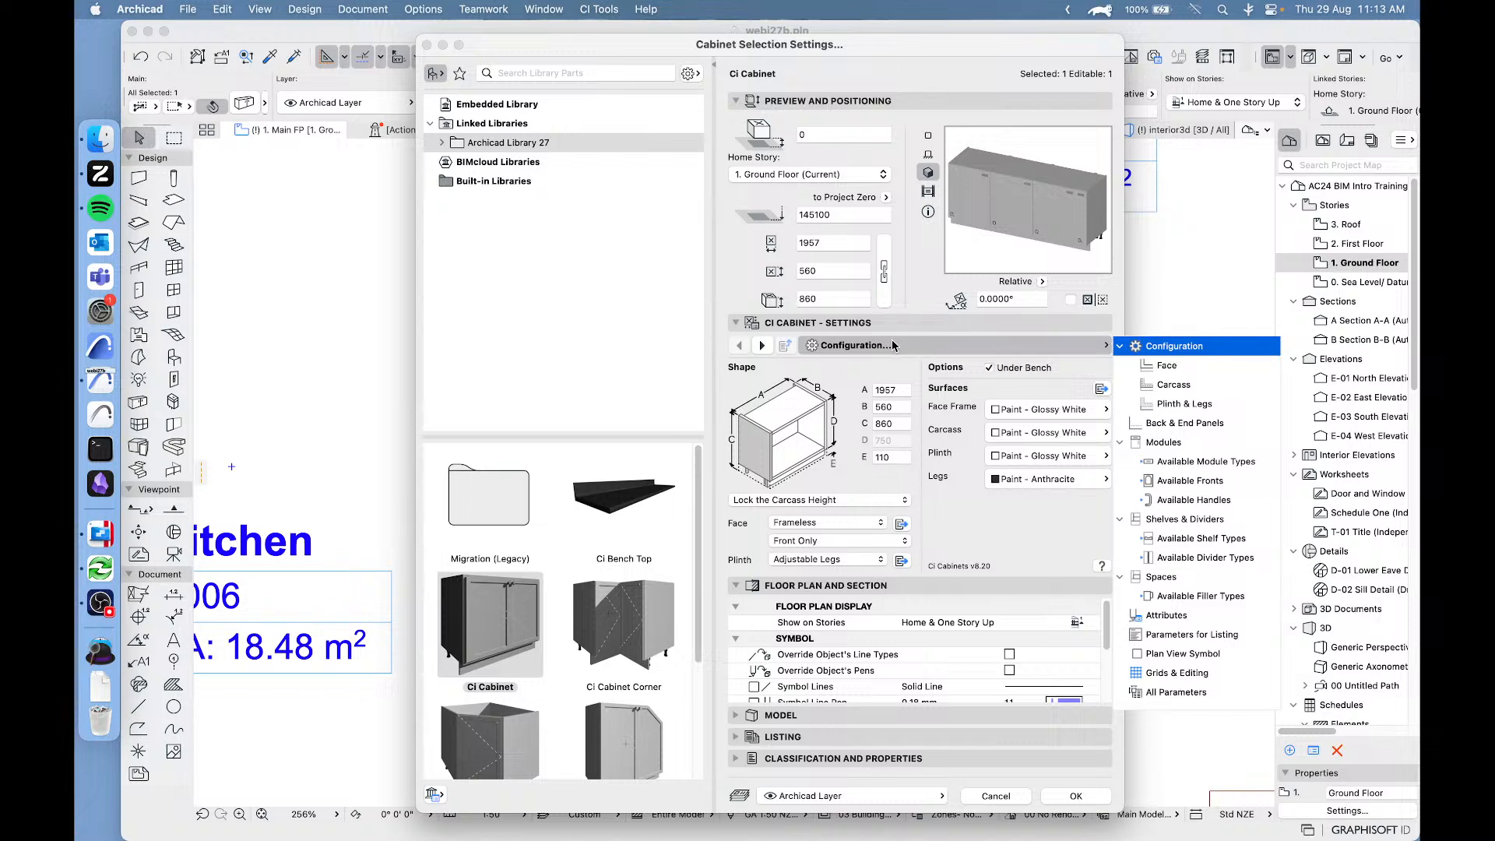
{"action": "left_click", "coordinate": [1178, 674]}
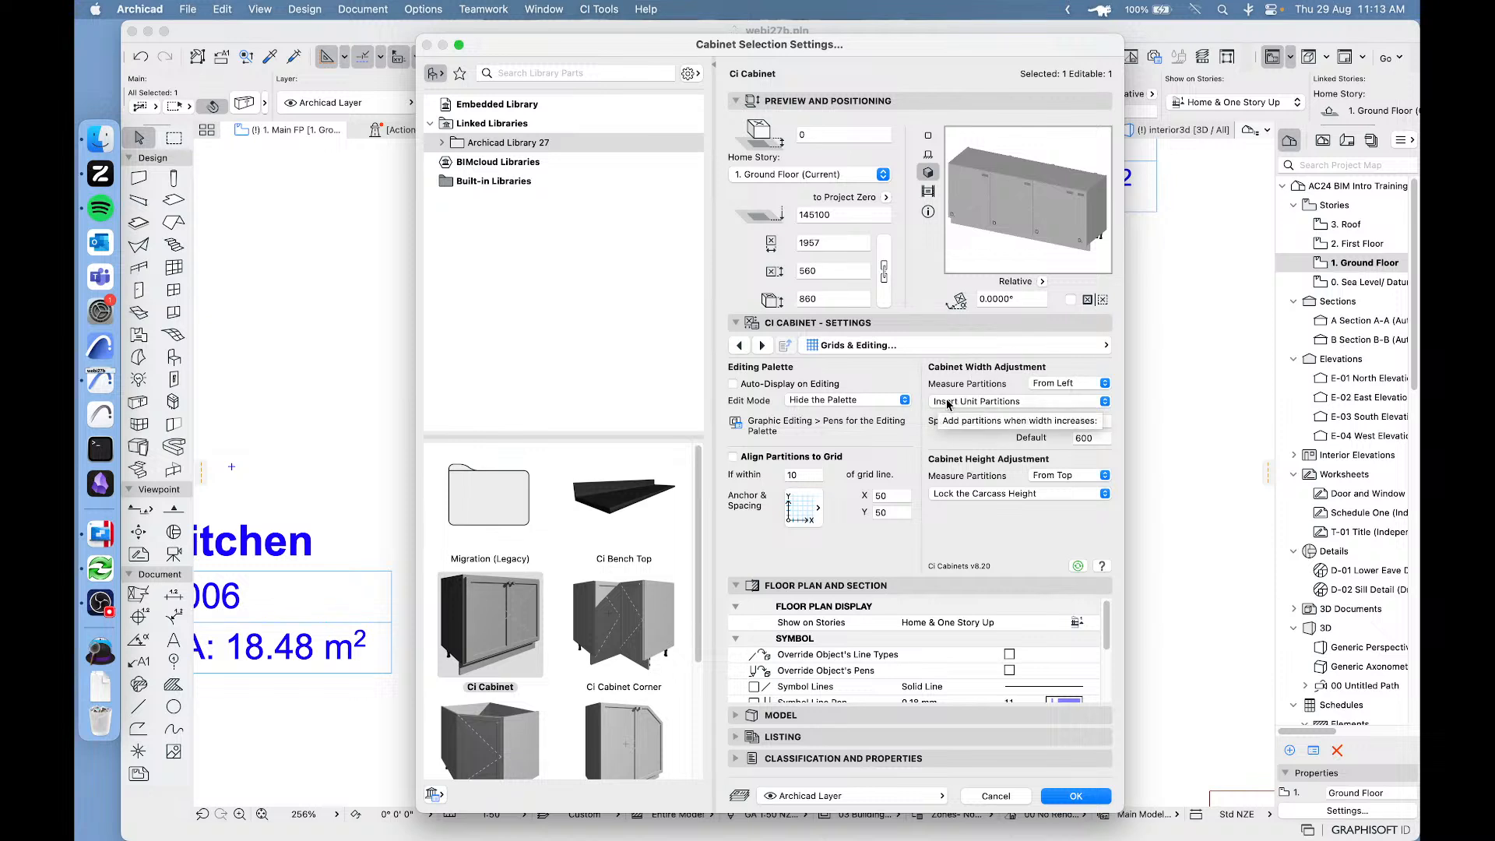
{"action": "left_click", "coordinate": [991, 406]}
{"action": "left_click", "coordinate": [1075, 453]}
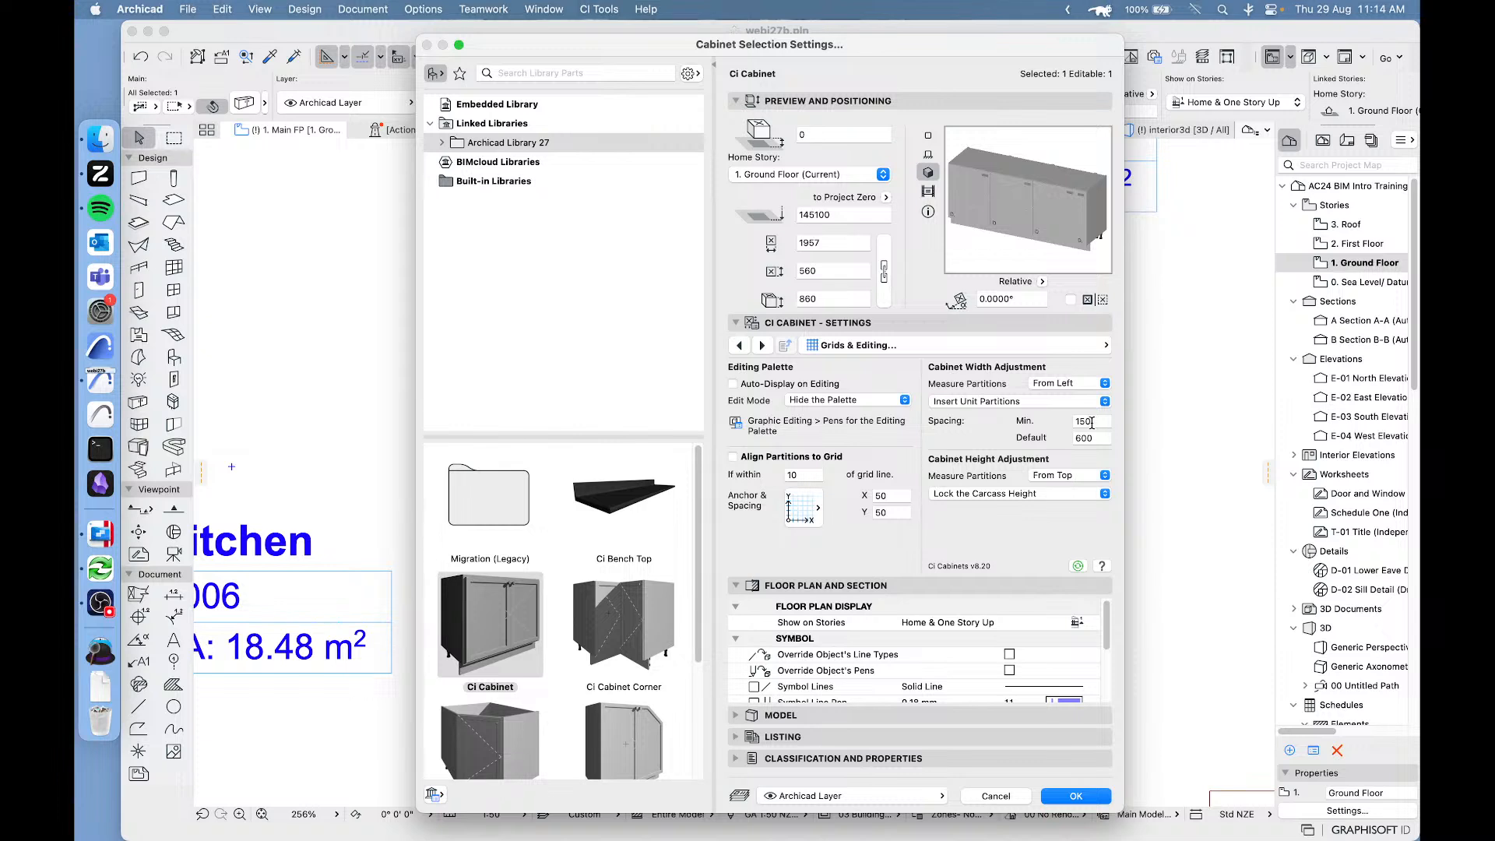
Try Insert No Partitions and Insert Module Partitions for the cabinet's width adjustment, and discard the settings changes.
{"action": "left_click", "coordinate": [1005, 402]}
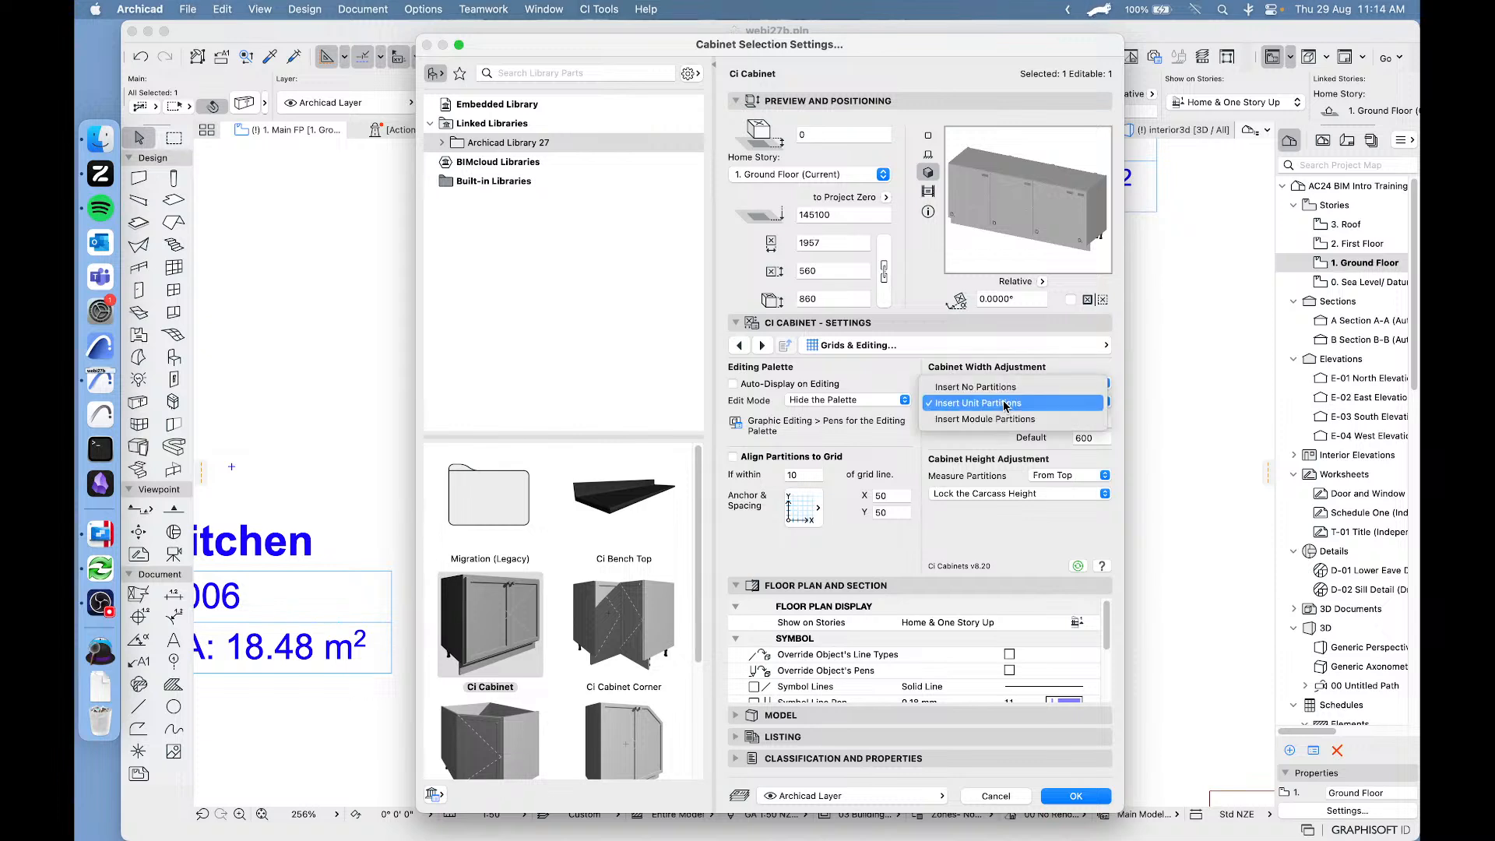
{"action": "left_click", "coordinate": [1017, 387]}
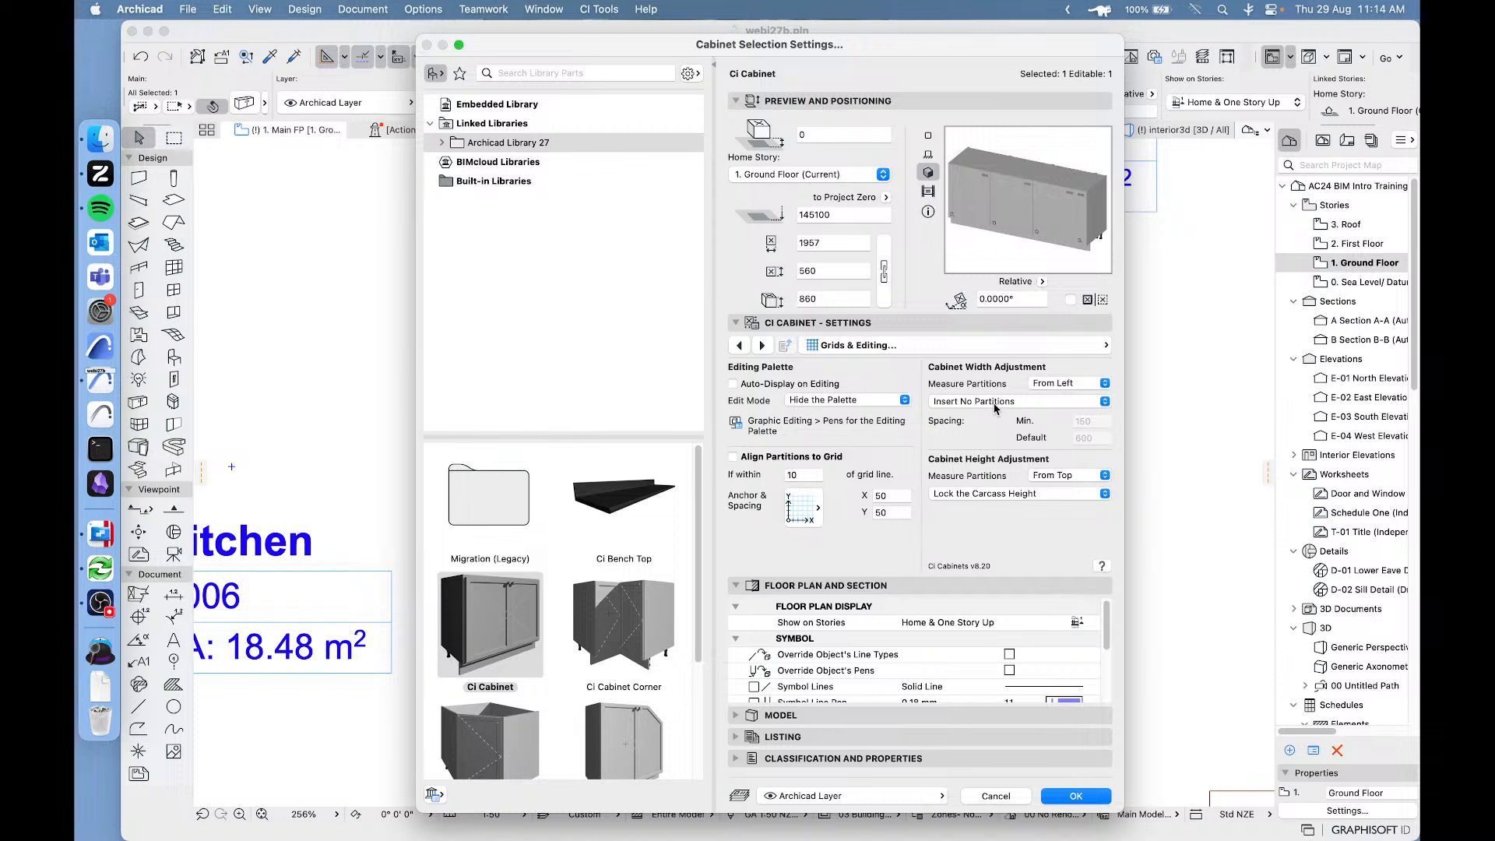
{"action": "left_click", "coordinate": [995, 402]}
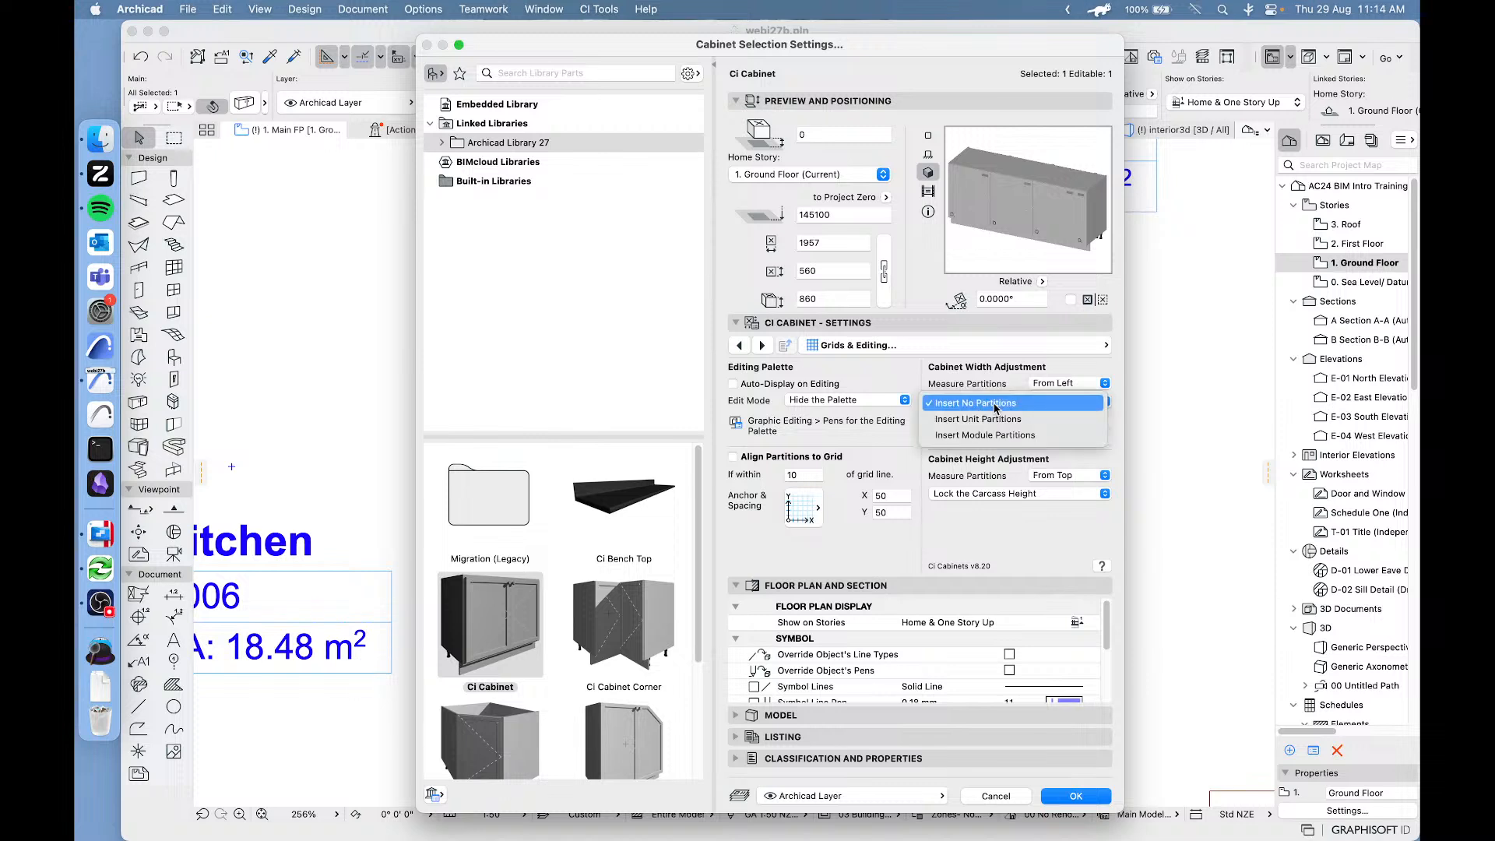
{"action": "left_click", "coordinate": [995, 435]}
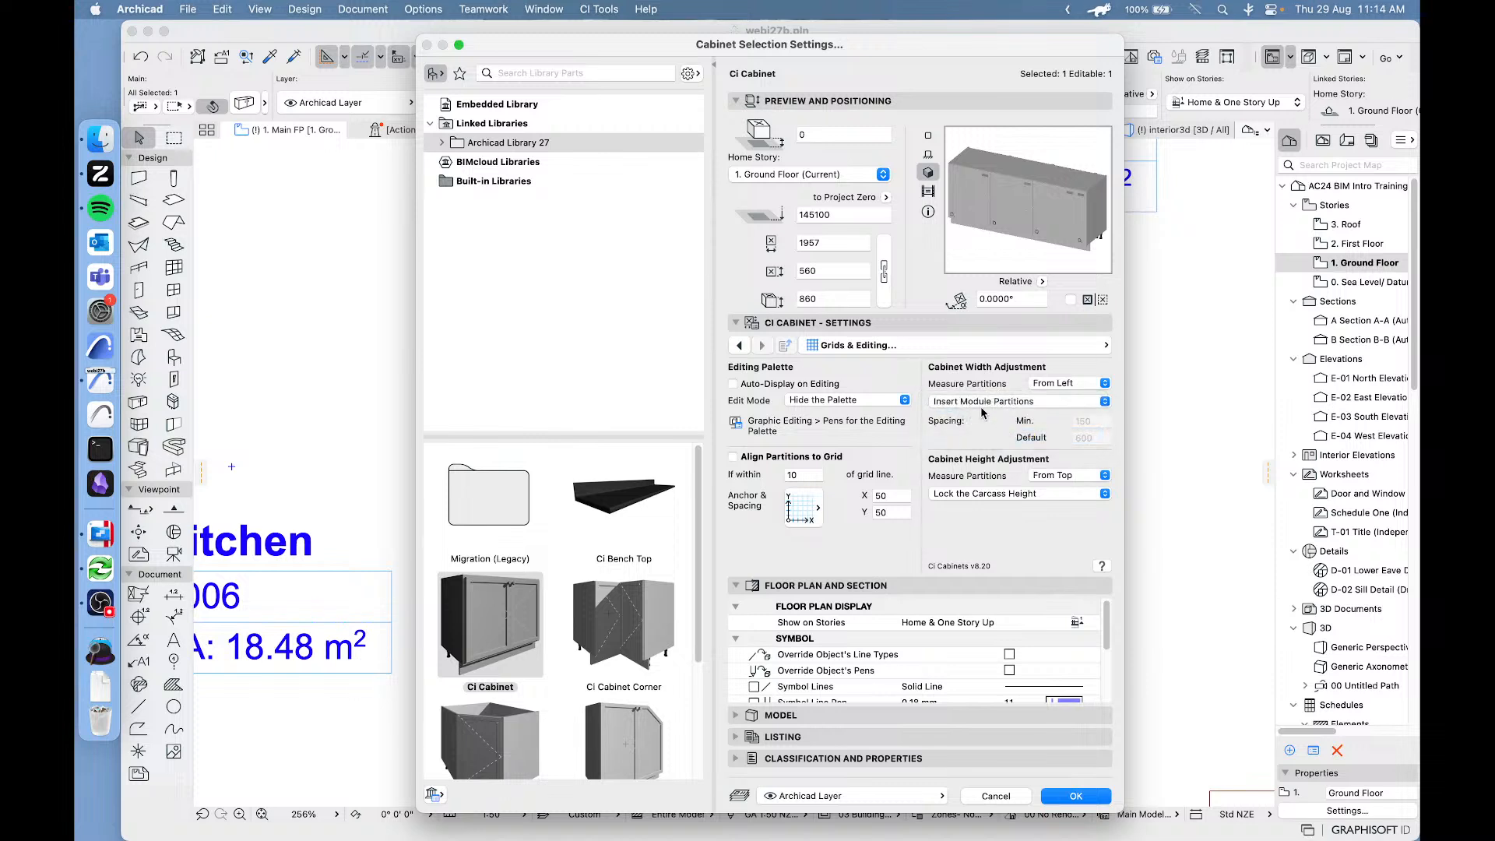
{"action": "left_click", "coordinate": [979, 405]}
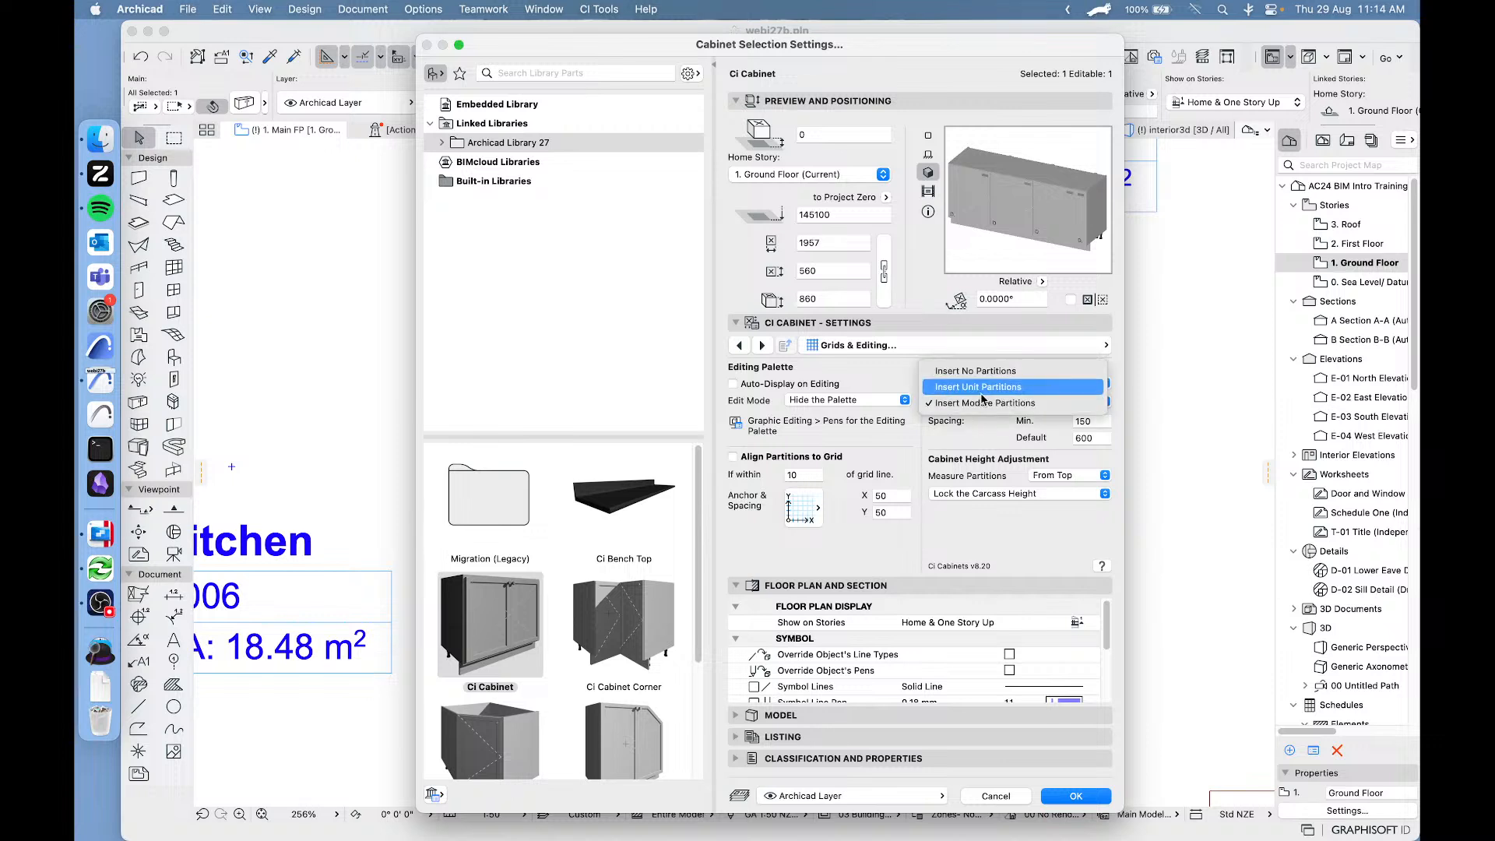
{"action": "left_click", "coordinate": [986, 432]}
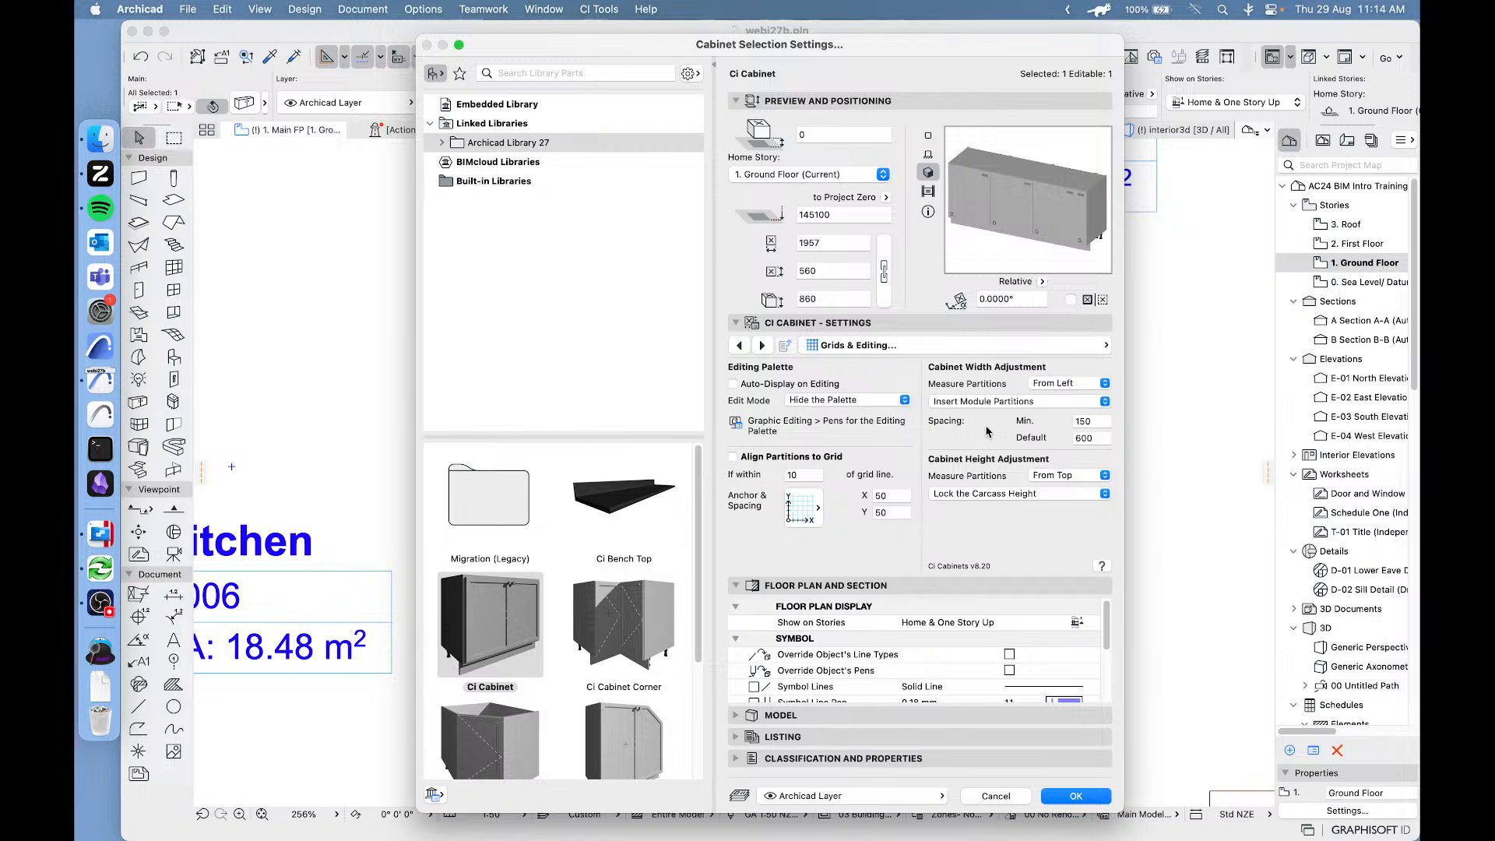
{"action": "left_click", "coordinate": [996, 796]}
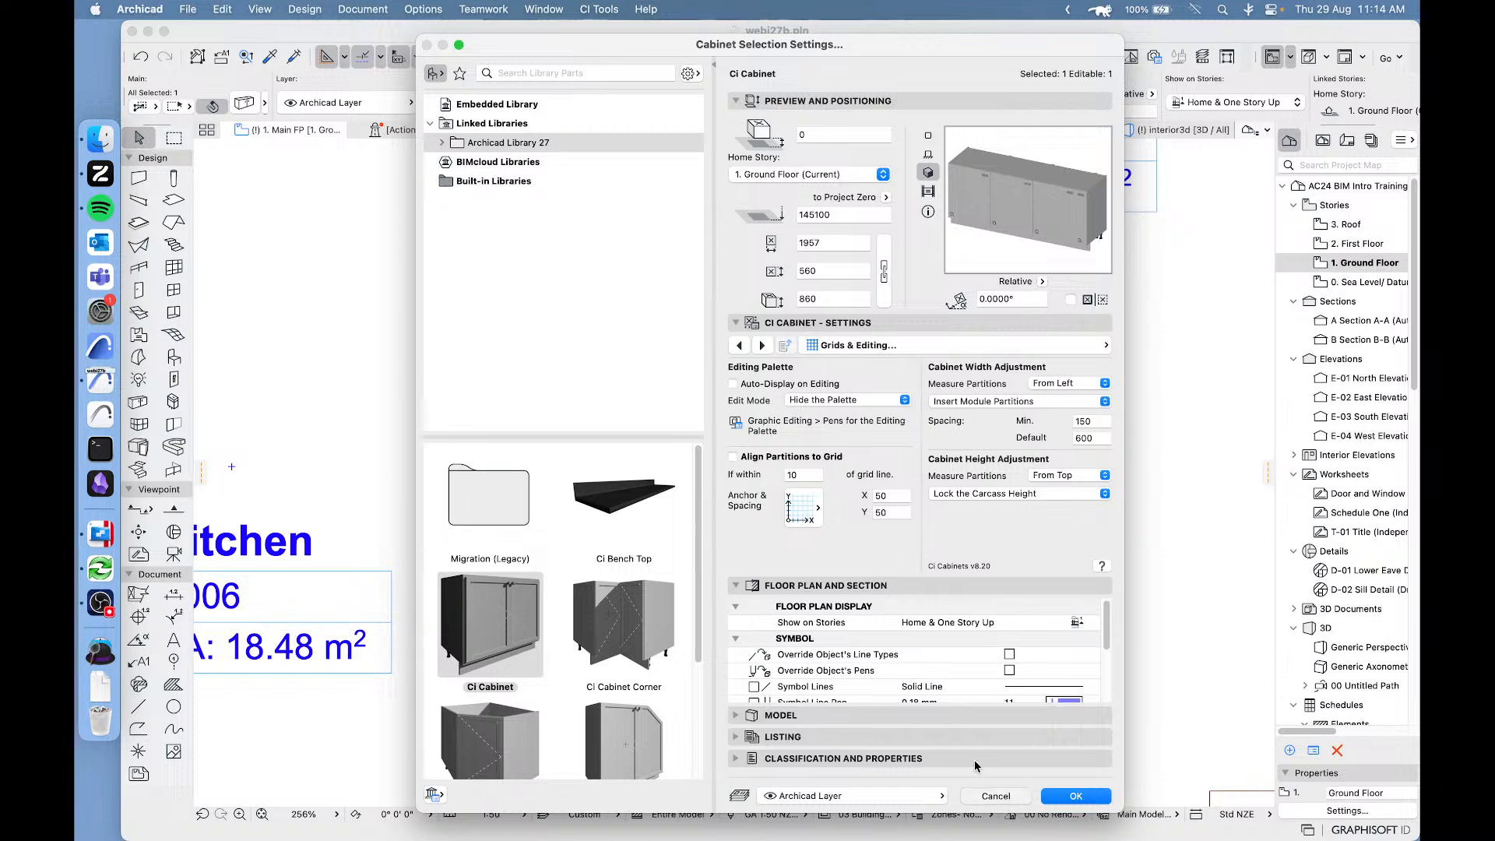
Move the cabinet's first internal partition to about 356 mm from its left end and back to about 600 mm.
{"action": "middle_click_drag", "start_coordinate": [746, 481], "coordinate": [888, 467]}
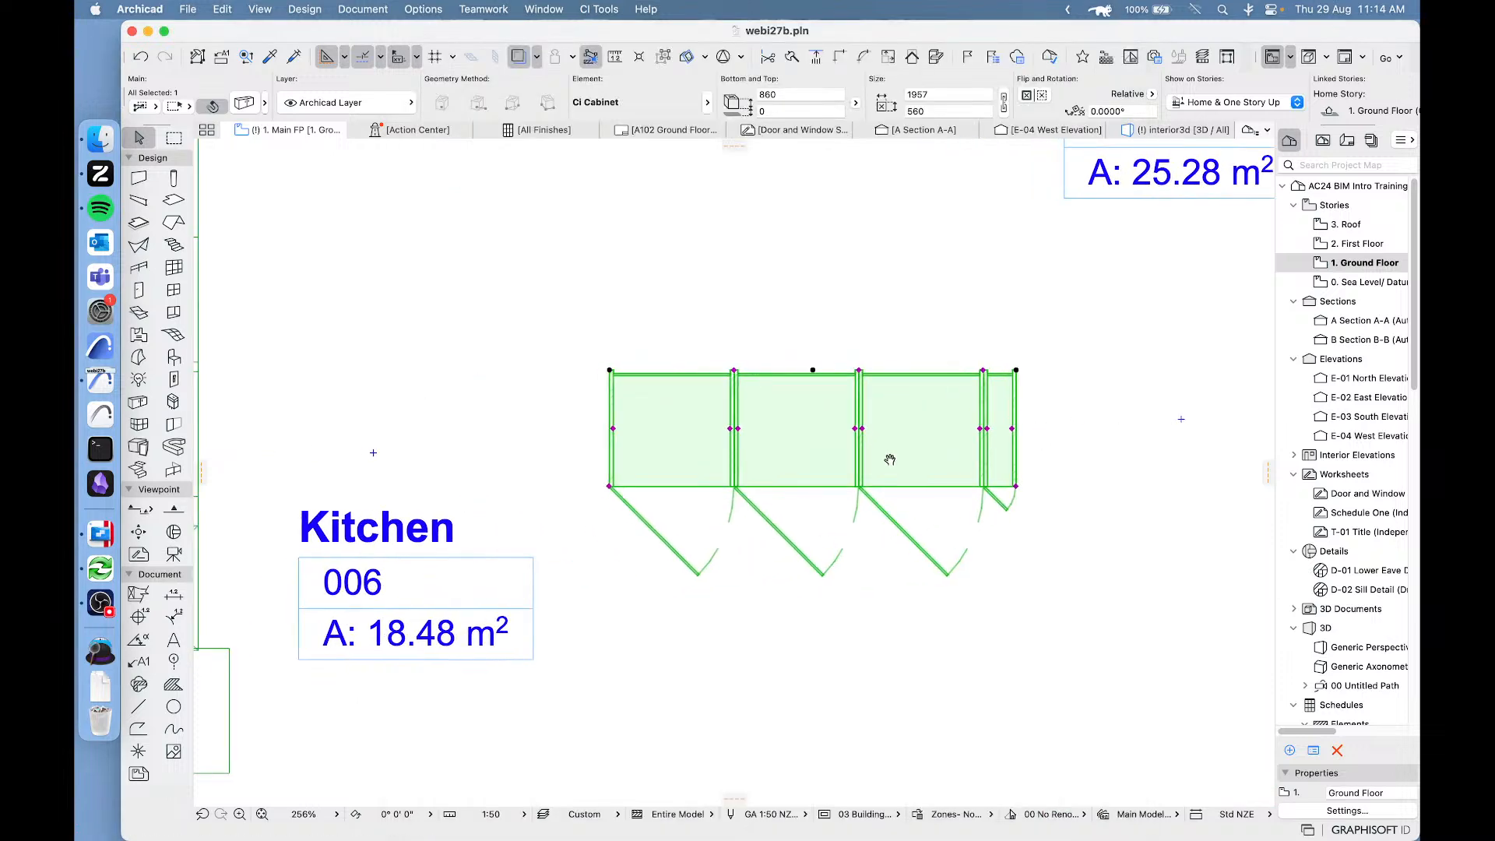
{"action": "scroll", "coordinate": [798, 485], "scroll_direction": "up", "scroll_amount": 5}
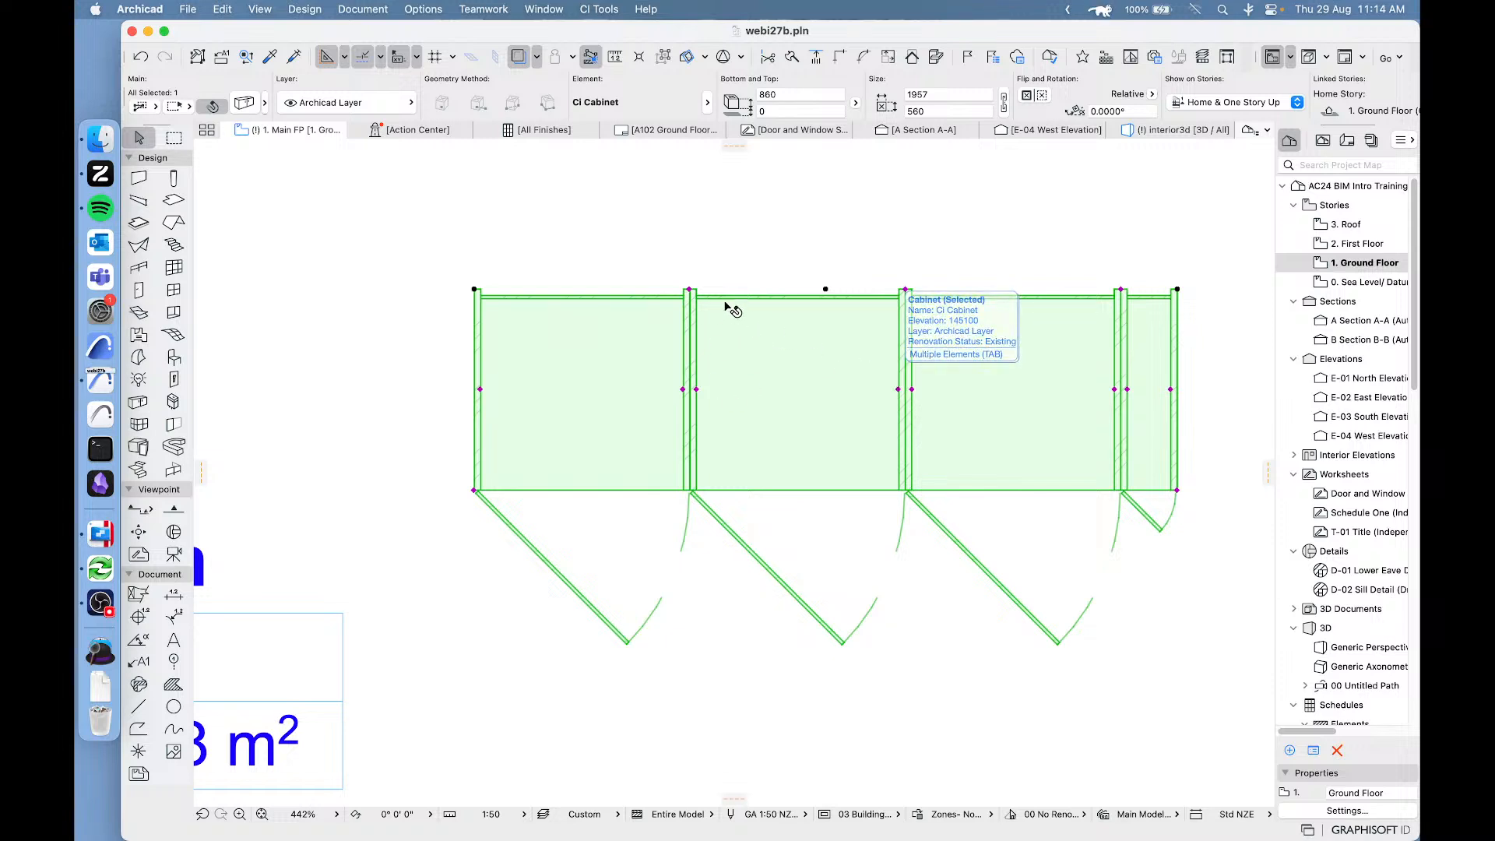
{"action": "left_click", "coordinate": [690, 289]}
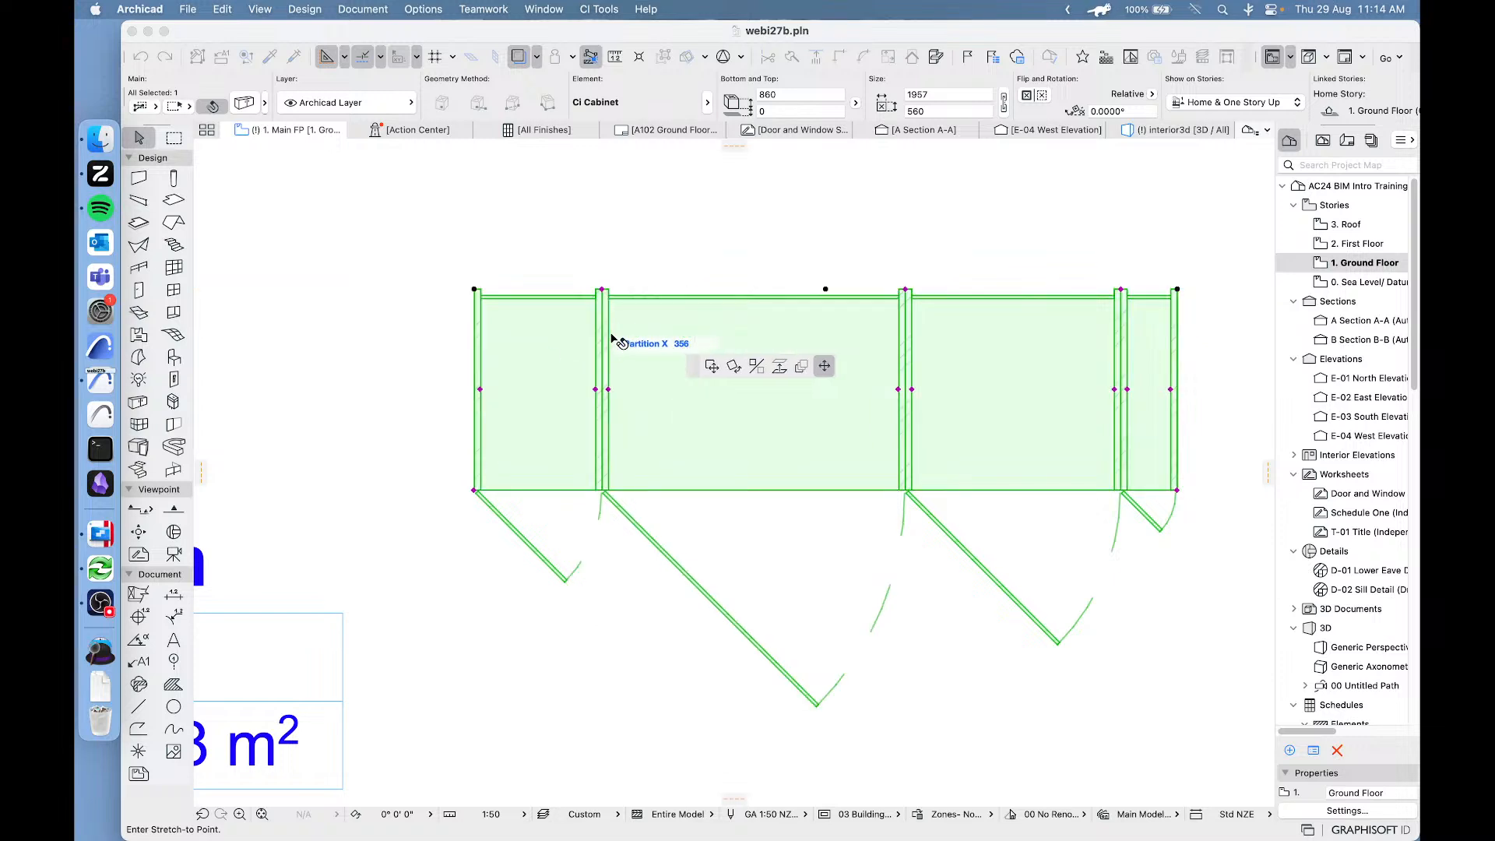
{"action": "left_click", "coordinate": [602, 333]}
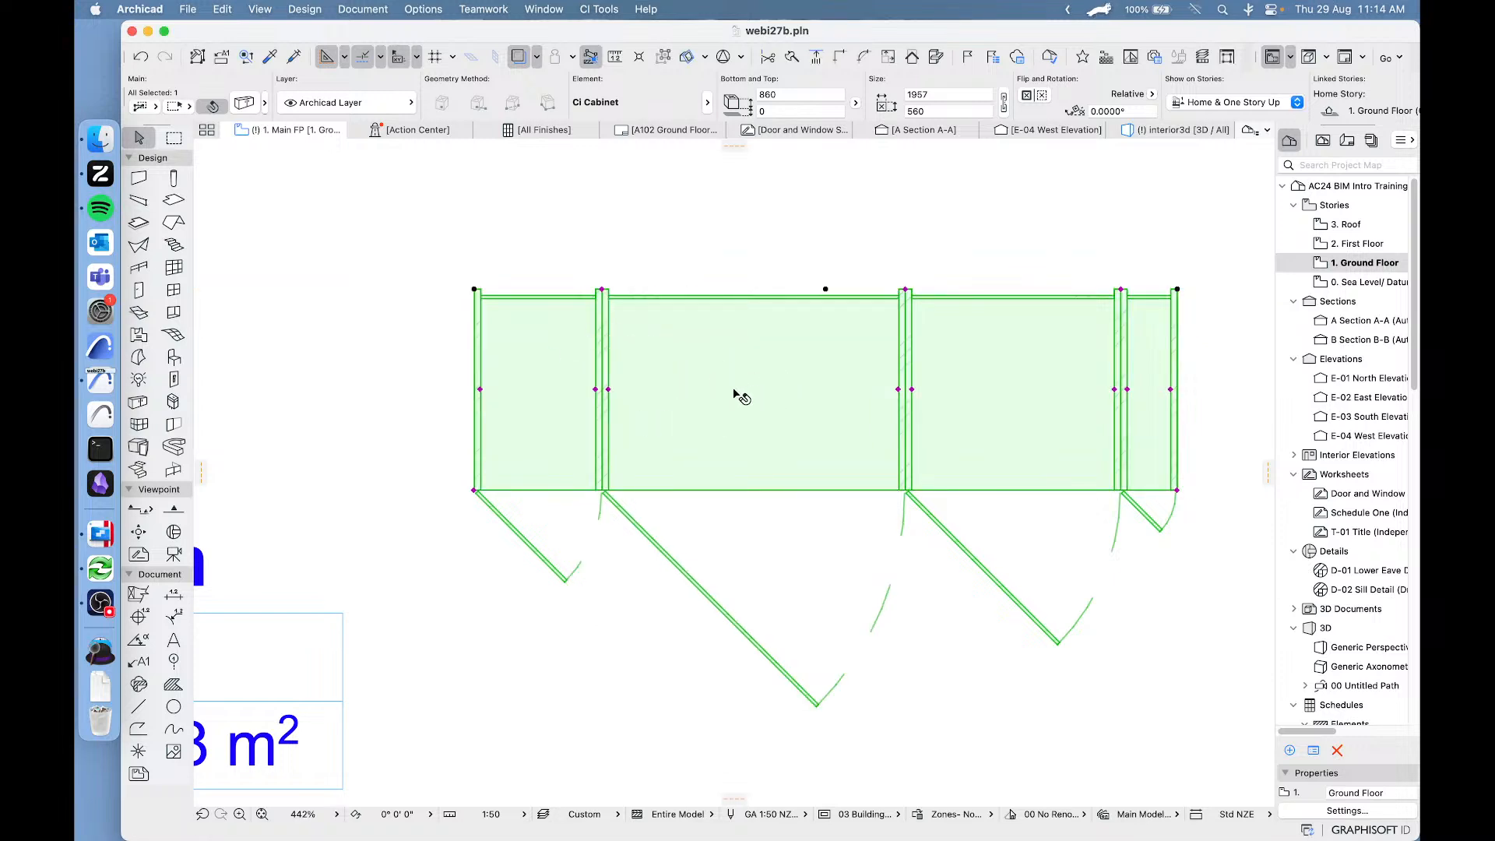
{"action": "left_click", "coordinate": [604, 291]}
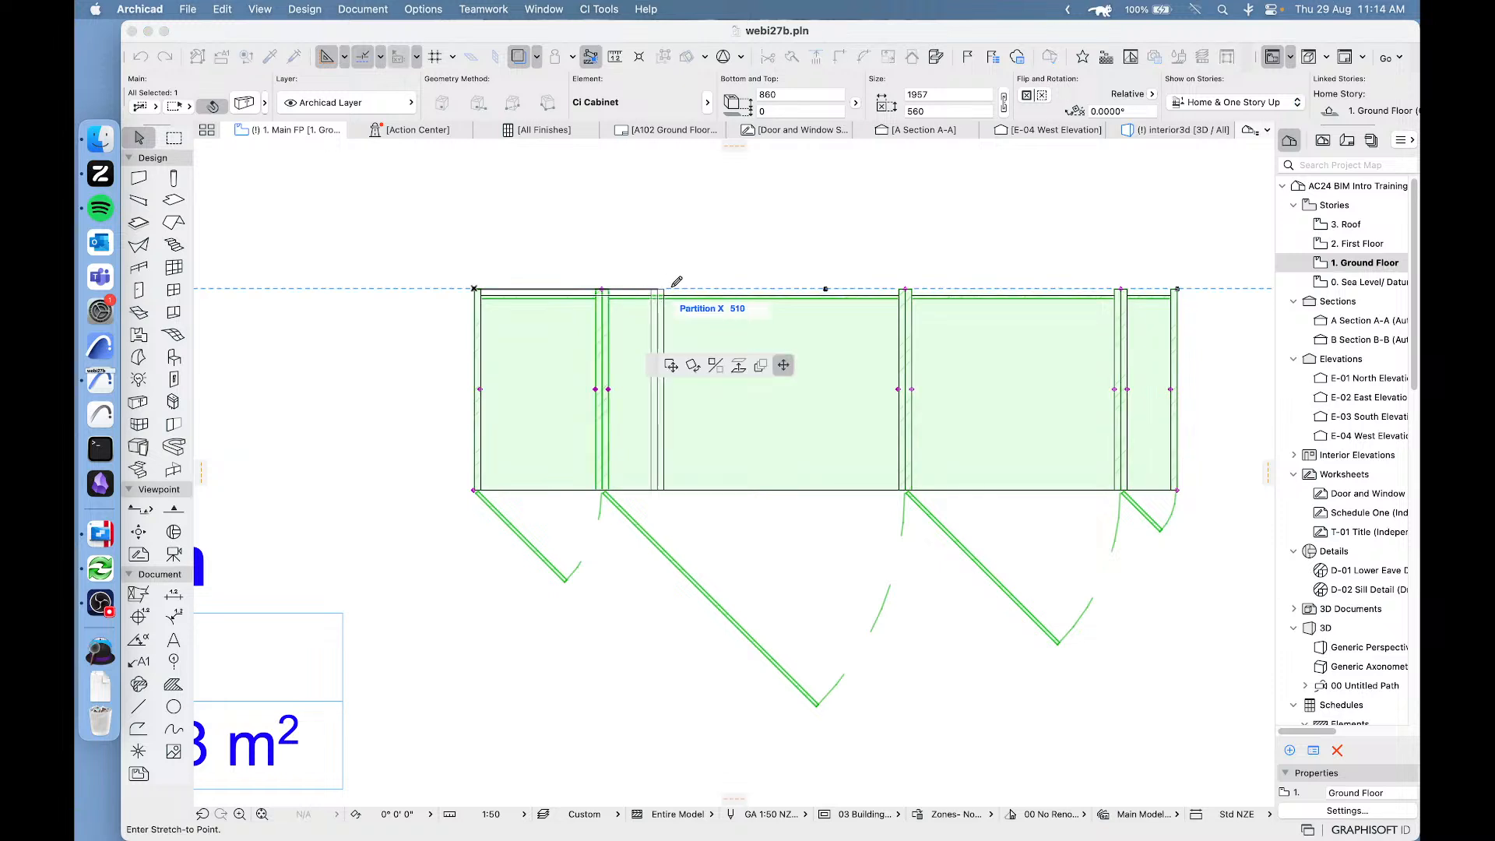
{"action": "left_click", "coordinate": [693, 289]}
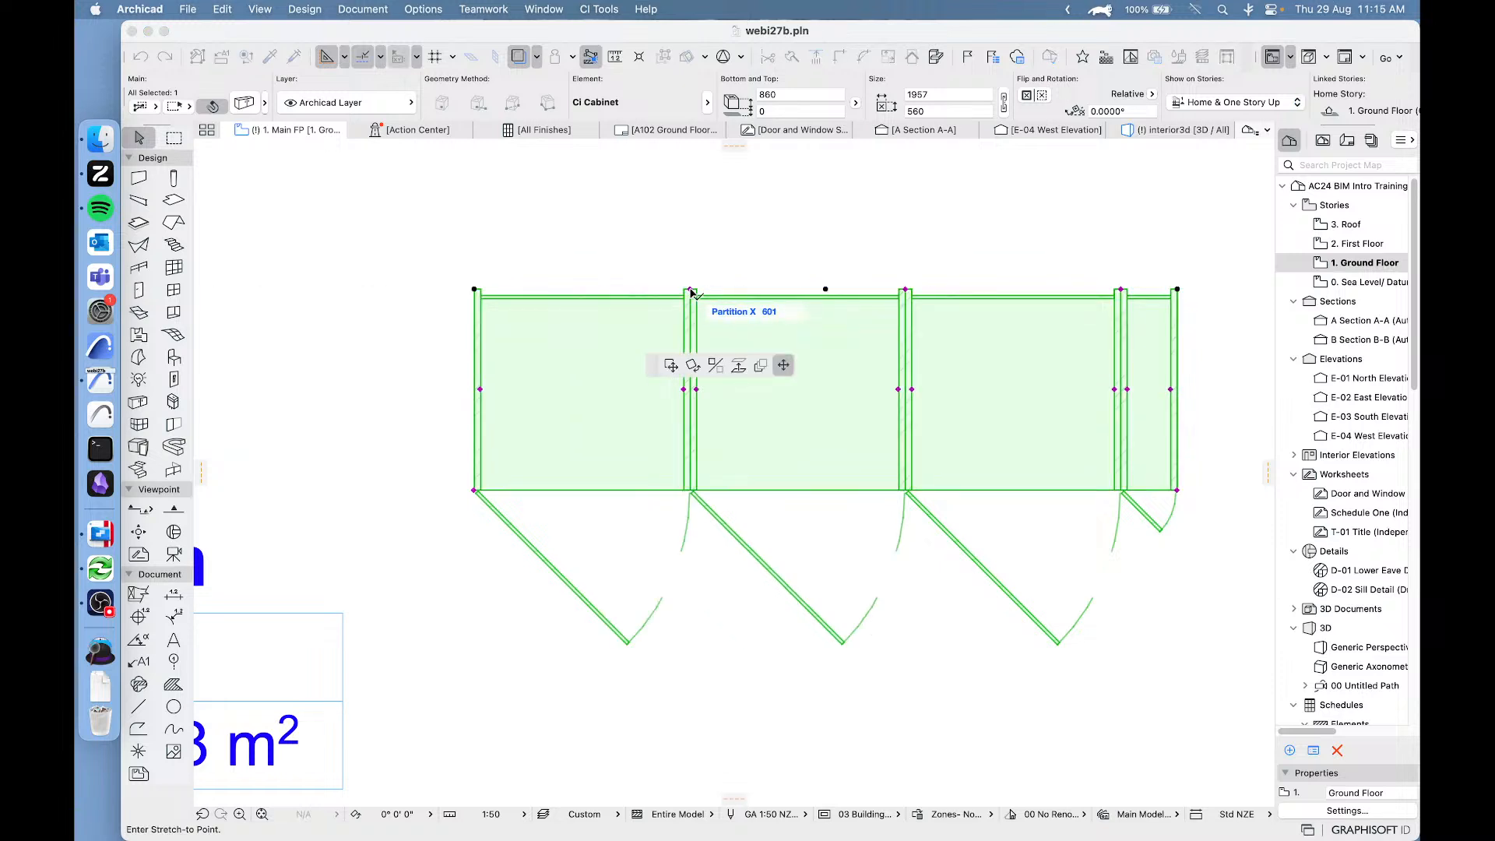
Offset the second carcass unit's left side to leave a gap beside the first unit, and undo the offset.
{"action": "left_click", "coordinate": [697, 390]}
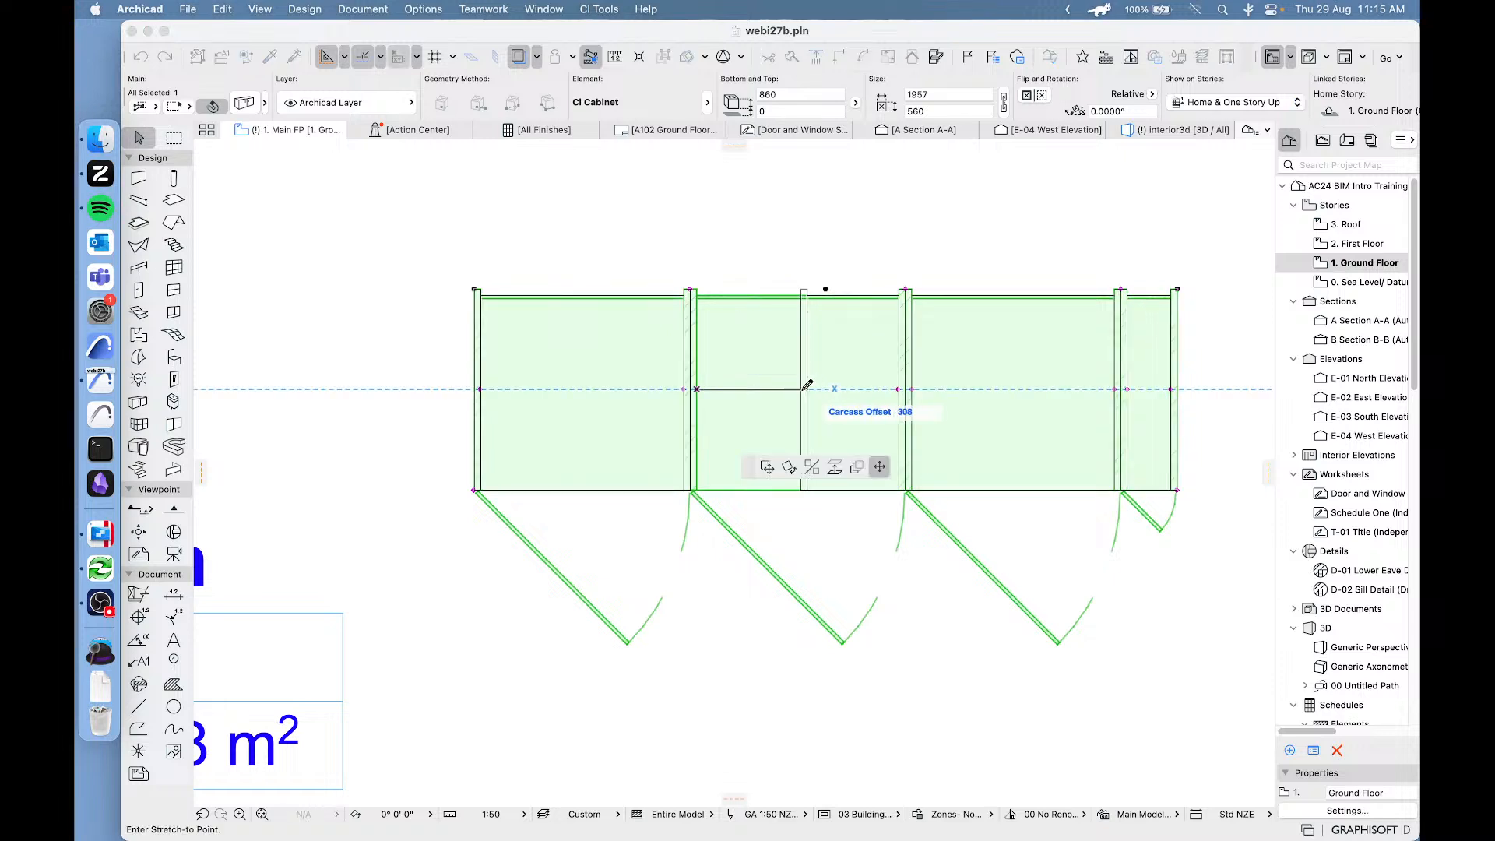
{"action": "left_click", "coordinate": [783, 390]}
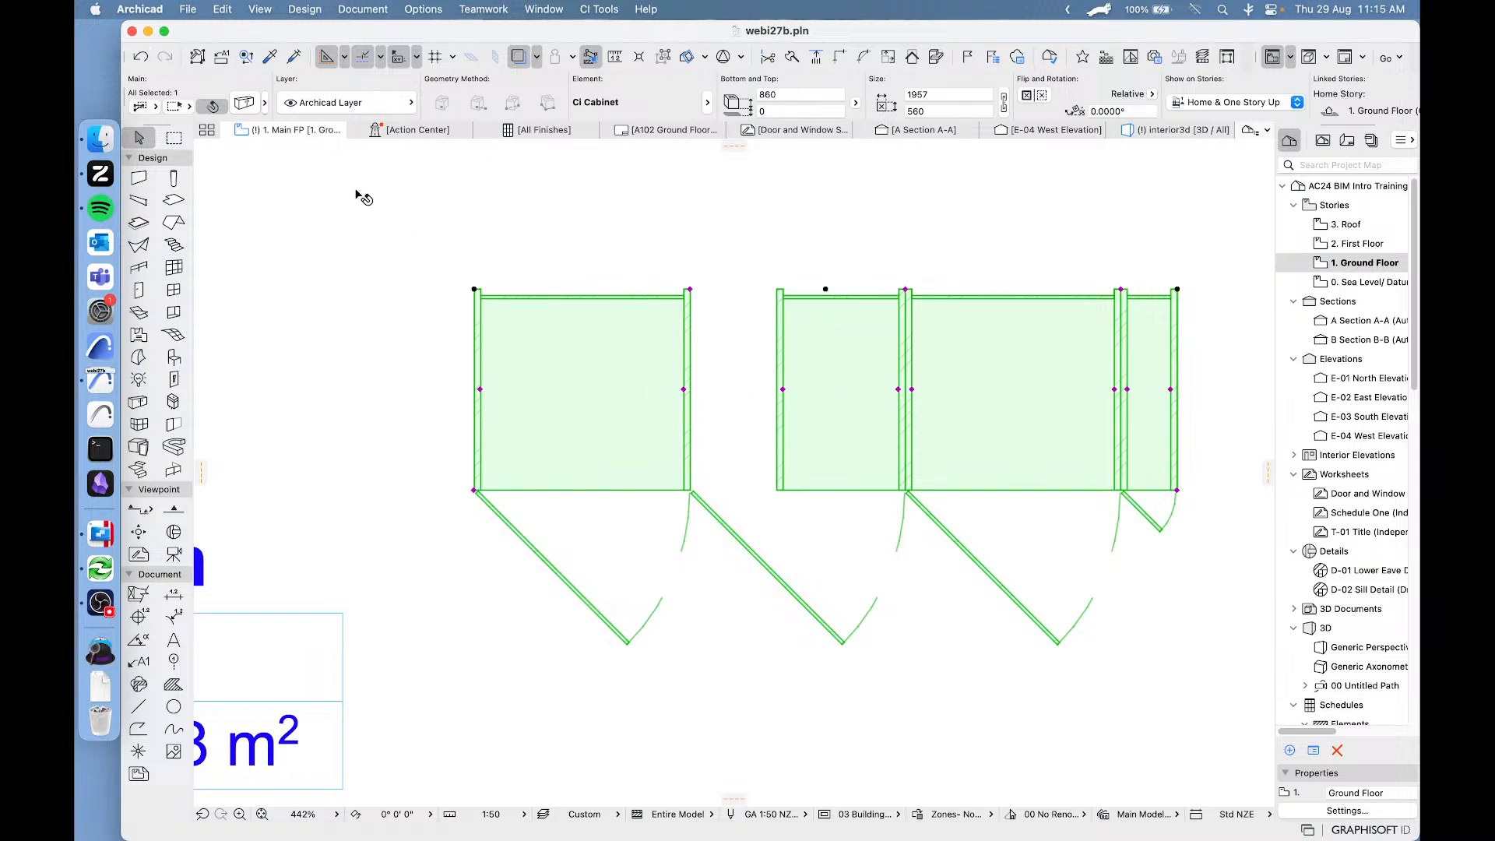
{"action": "left_click", "coordinate": [140, 56]}
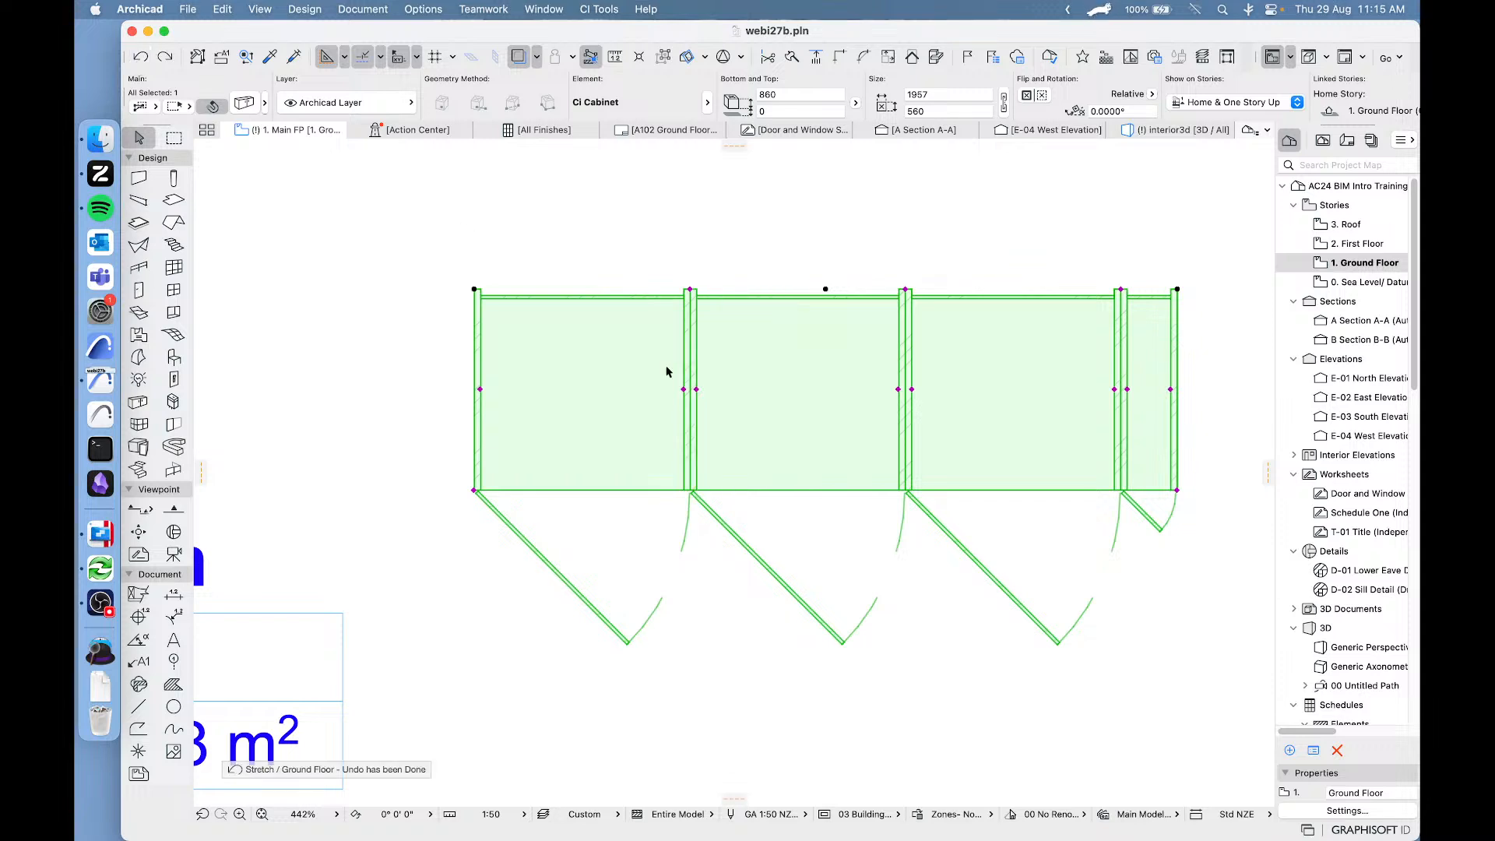
Reopen the cabinet's settings at the Modules page and display the module size and split options.
{"action": "middle_click_drag", "start_coordinate": [1001, 467], "coordinate": [905, 501]}
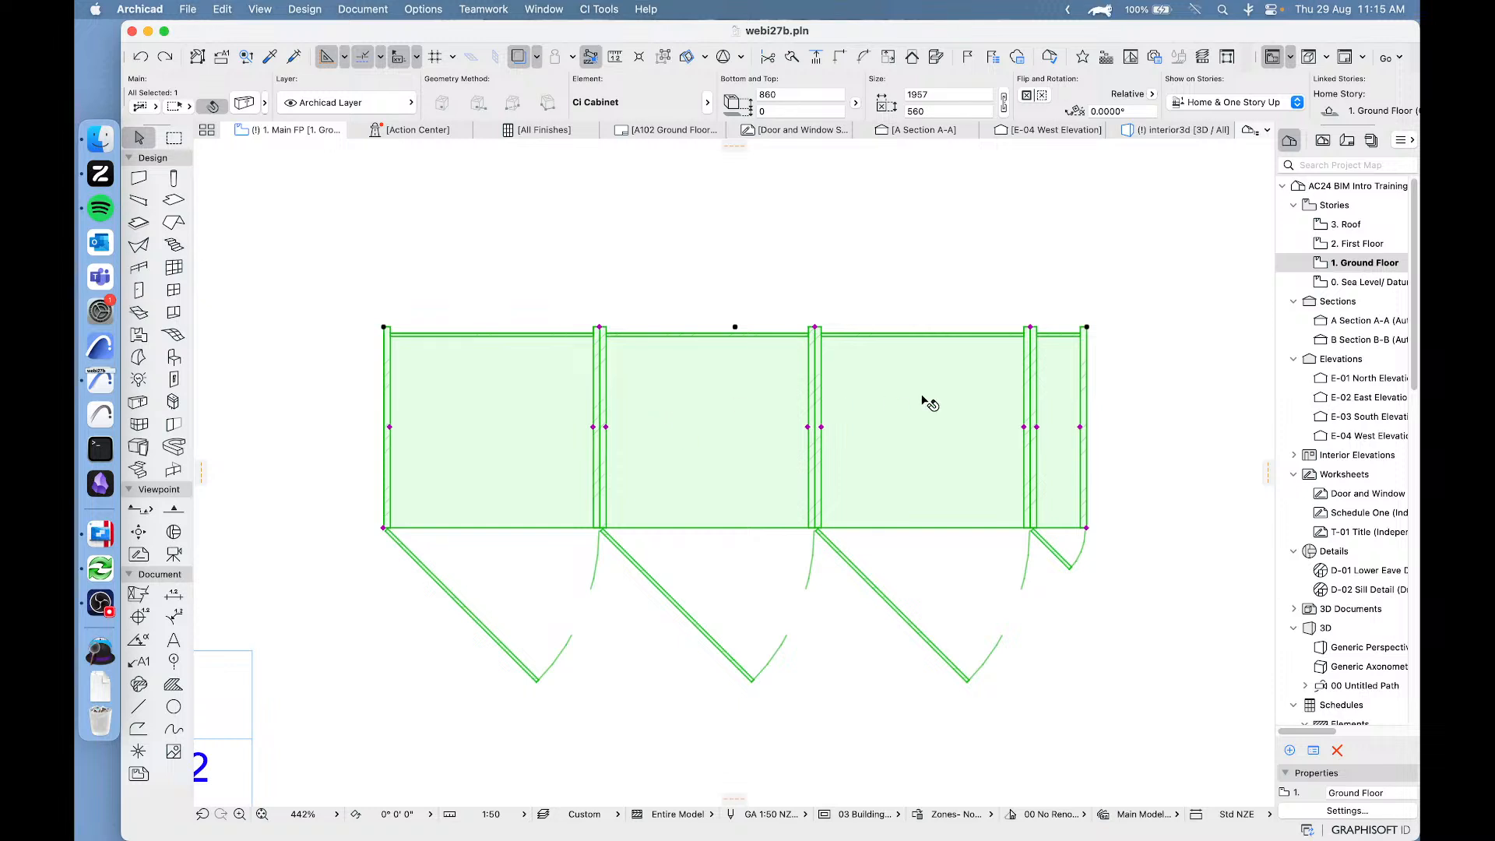
{"action": "left_click", "coordinate": [244, 104]}
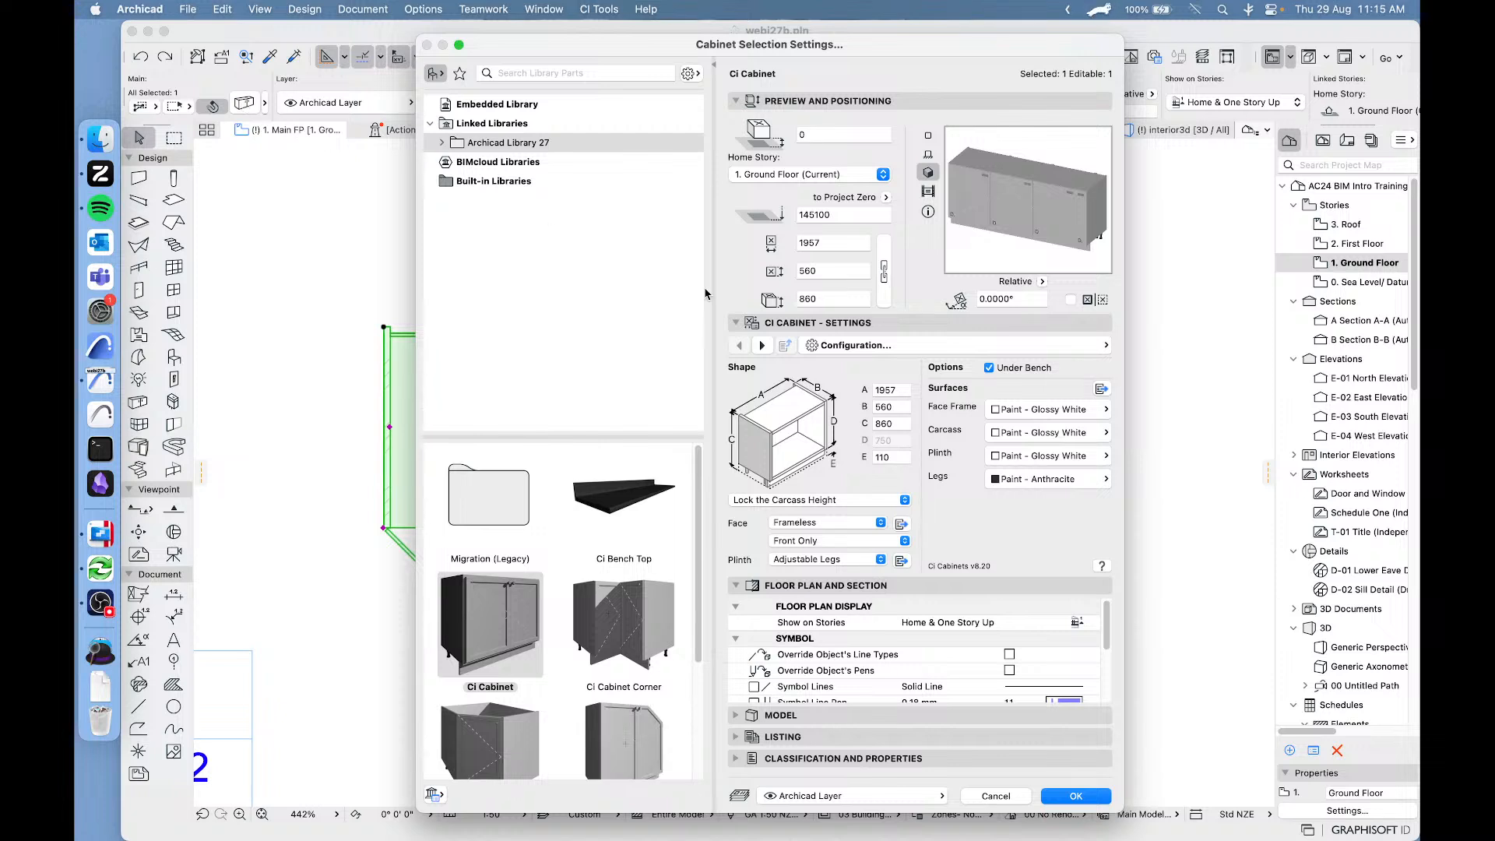
{"action": "left_click", "coordinate": [919, 348]}
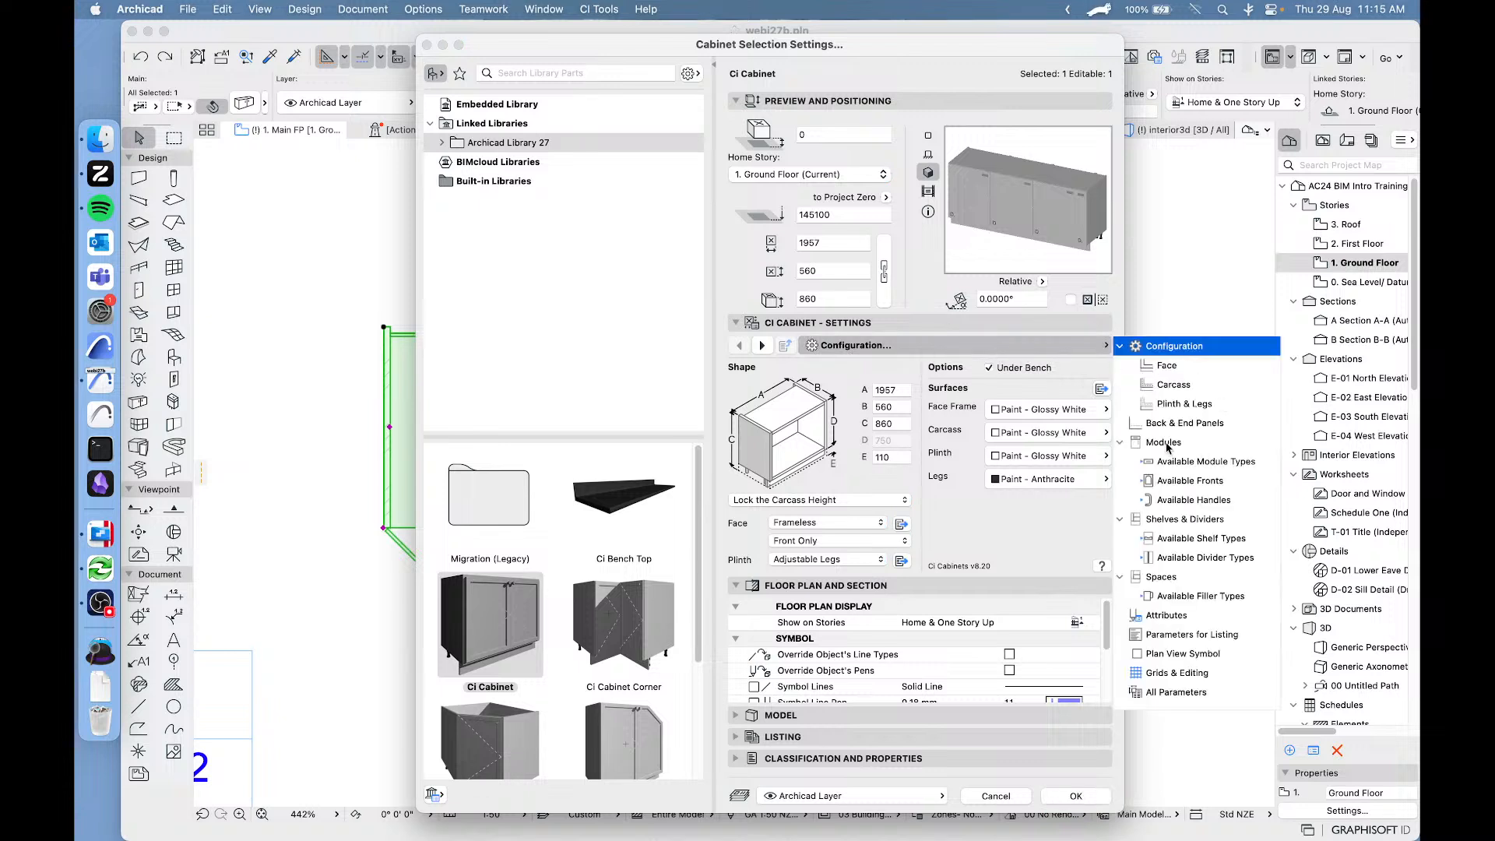
{"action": "left_click", "coordinate": [1166, 442]}
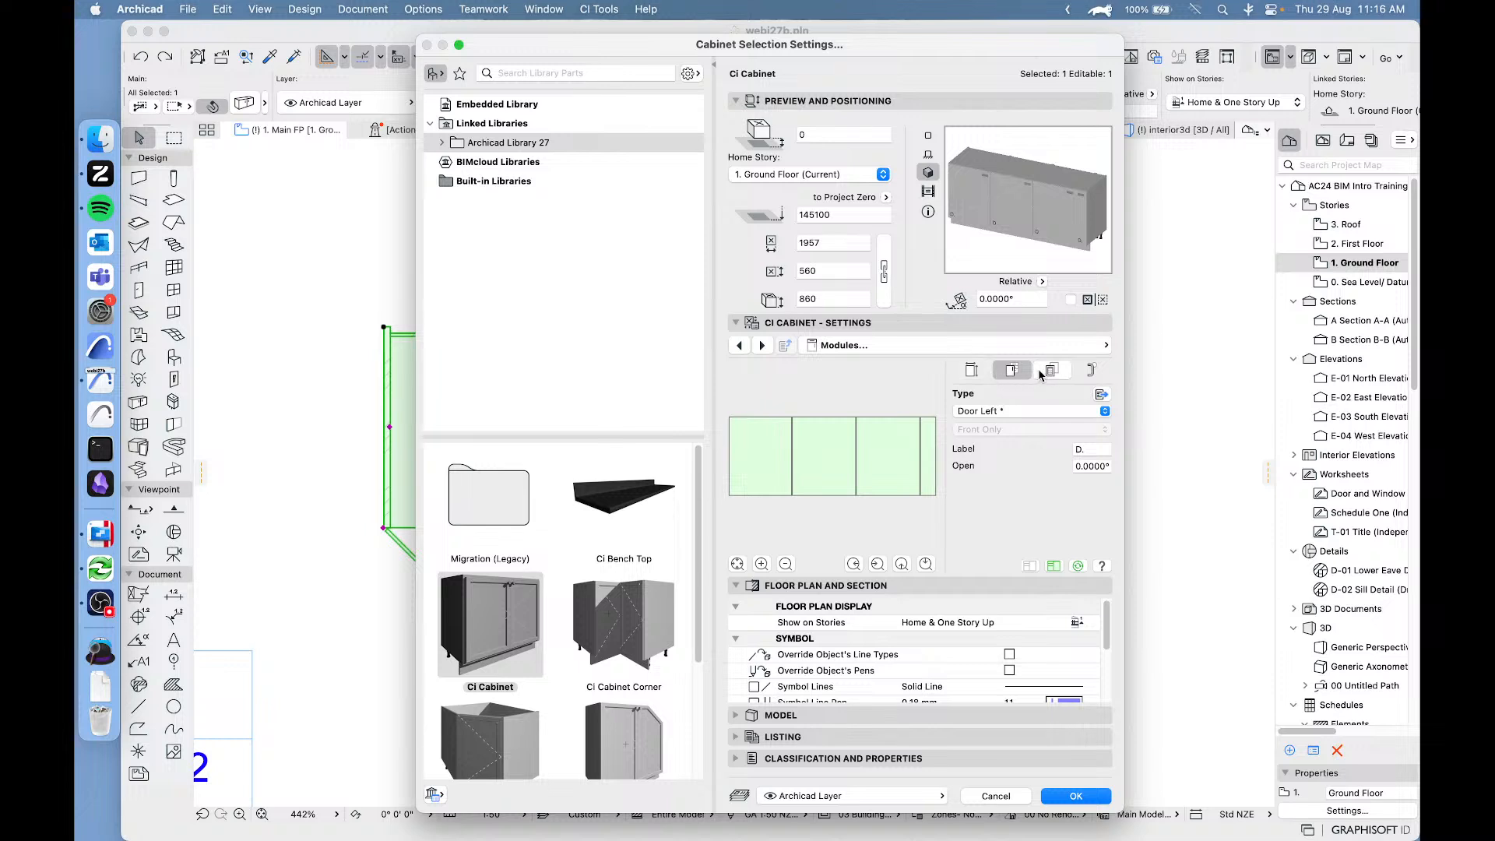
{"action": "left_click", "coordinate": [977, 374]}
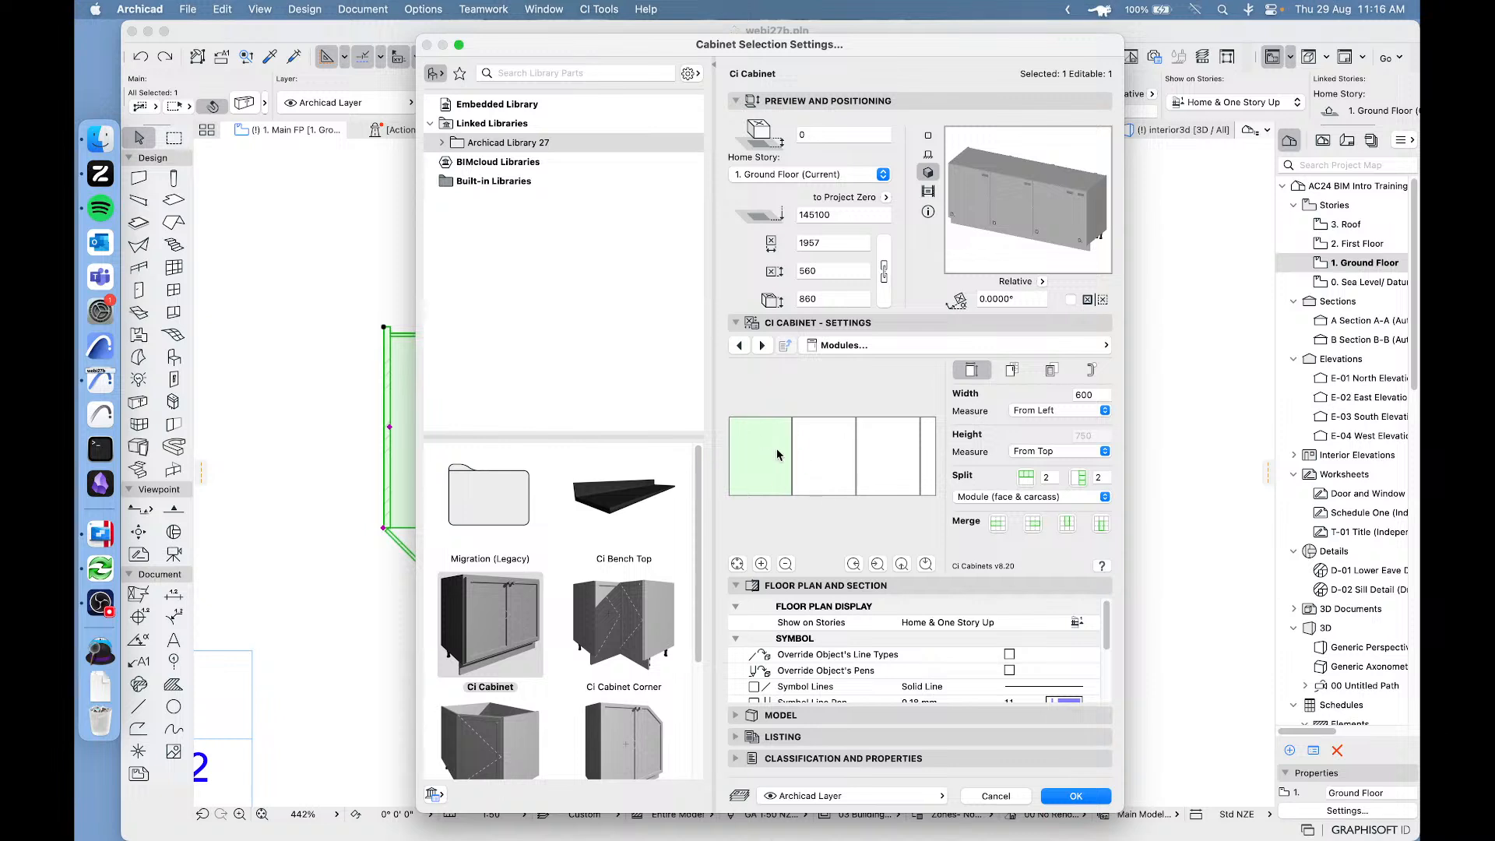
Set the width of the second module from the left to 500 mm, keeping it measured From Left.
{"action": "left_click", "coordinate": [829, 456]}
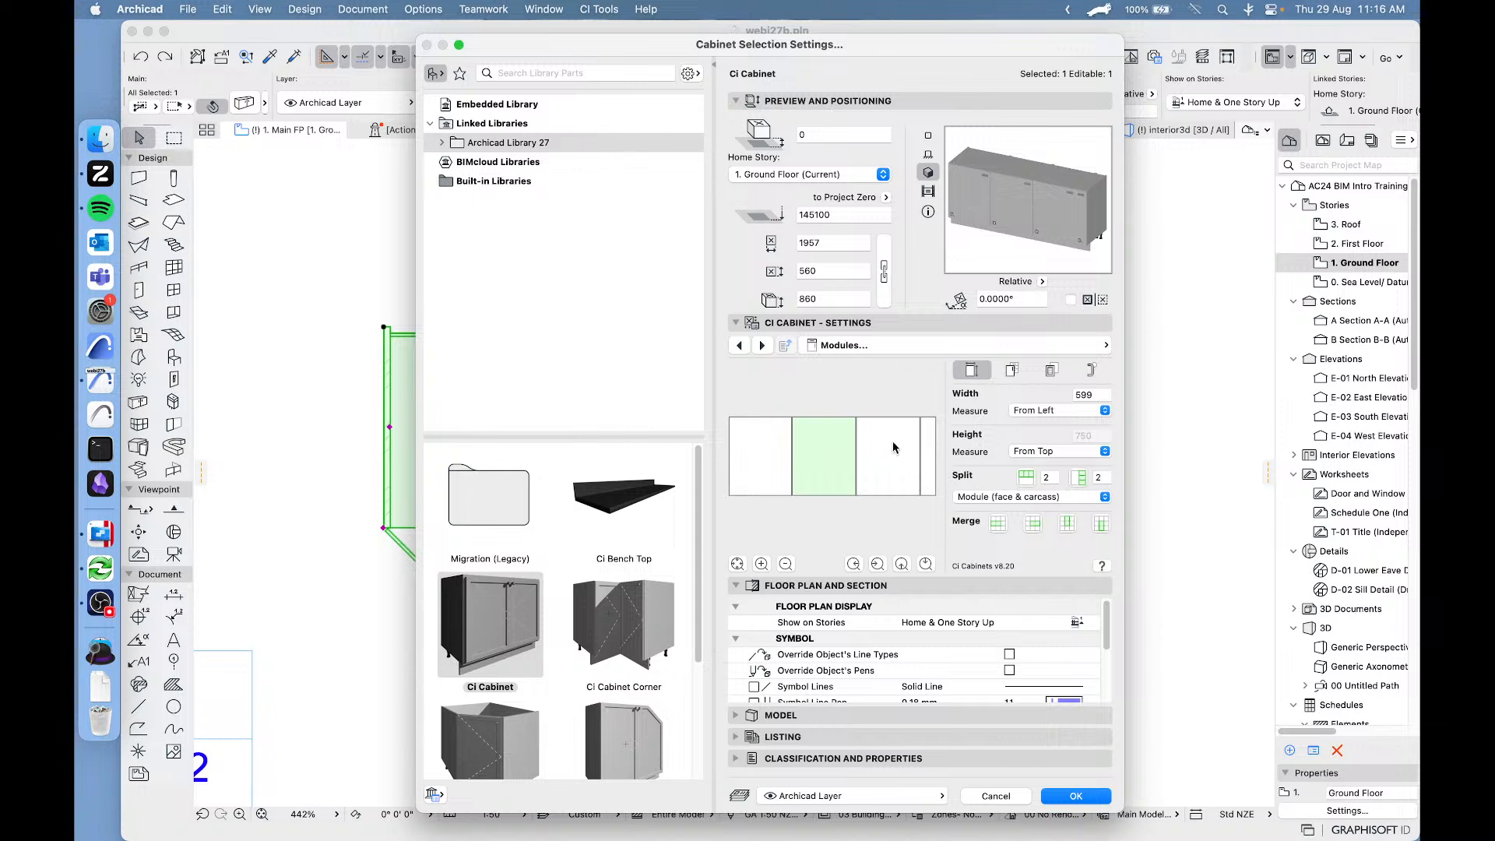
{"action": "left_click", "coordinate": [1103, 392]}
{"action": "left_click_drag", "start_coordinate": [1103, 393], "coordinate": [1032, 397]}
{"action": "type", "text": "500"}
{"action": "key", "text": "Return"}
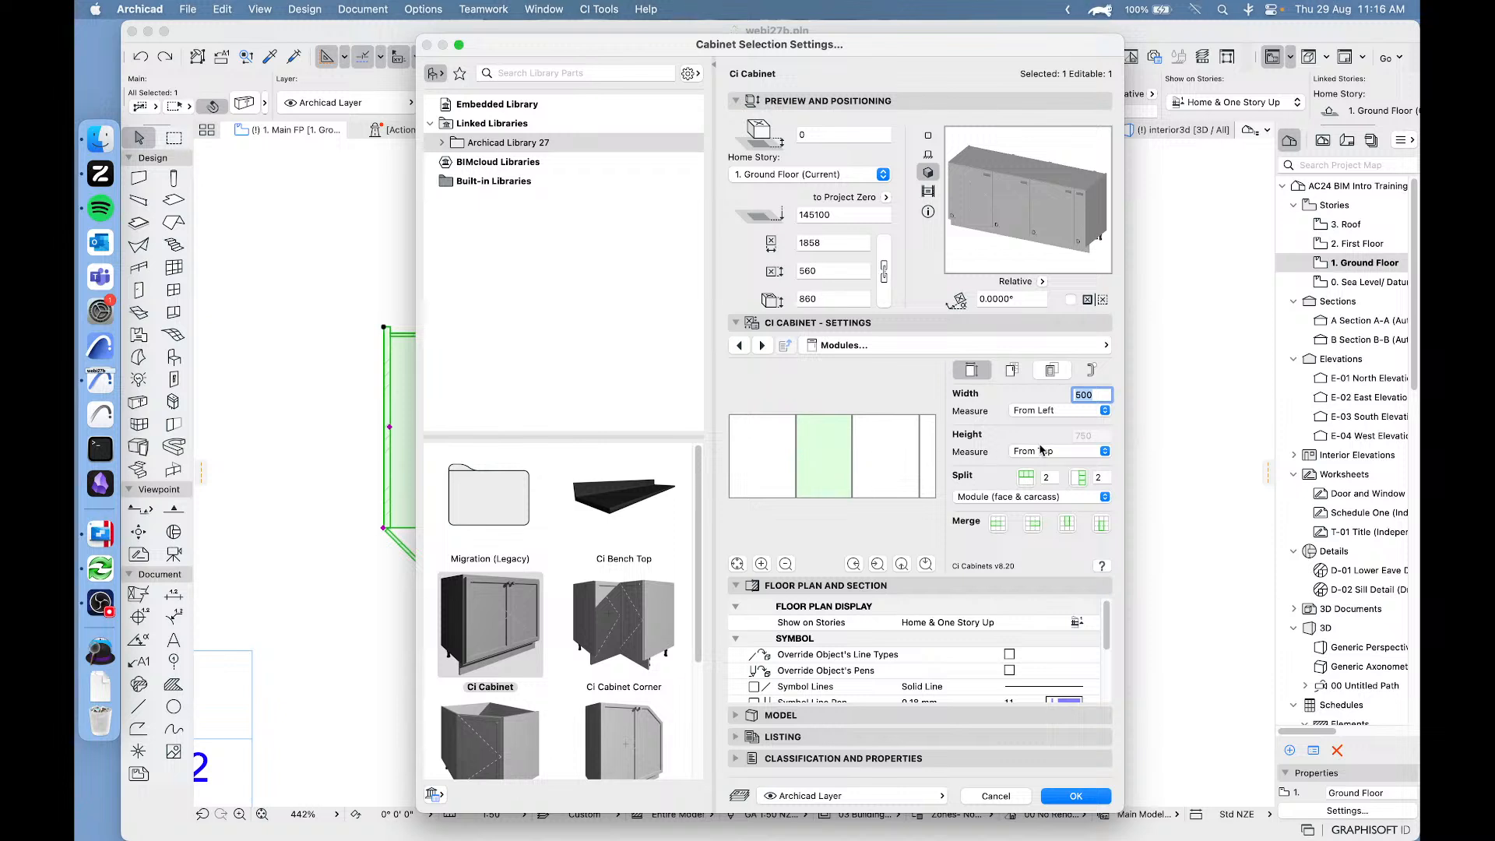
{"action": "left_click", "coordinate": [1027, 413]}
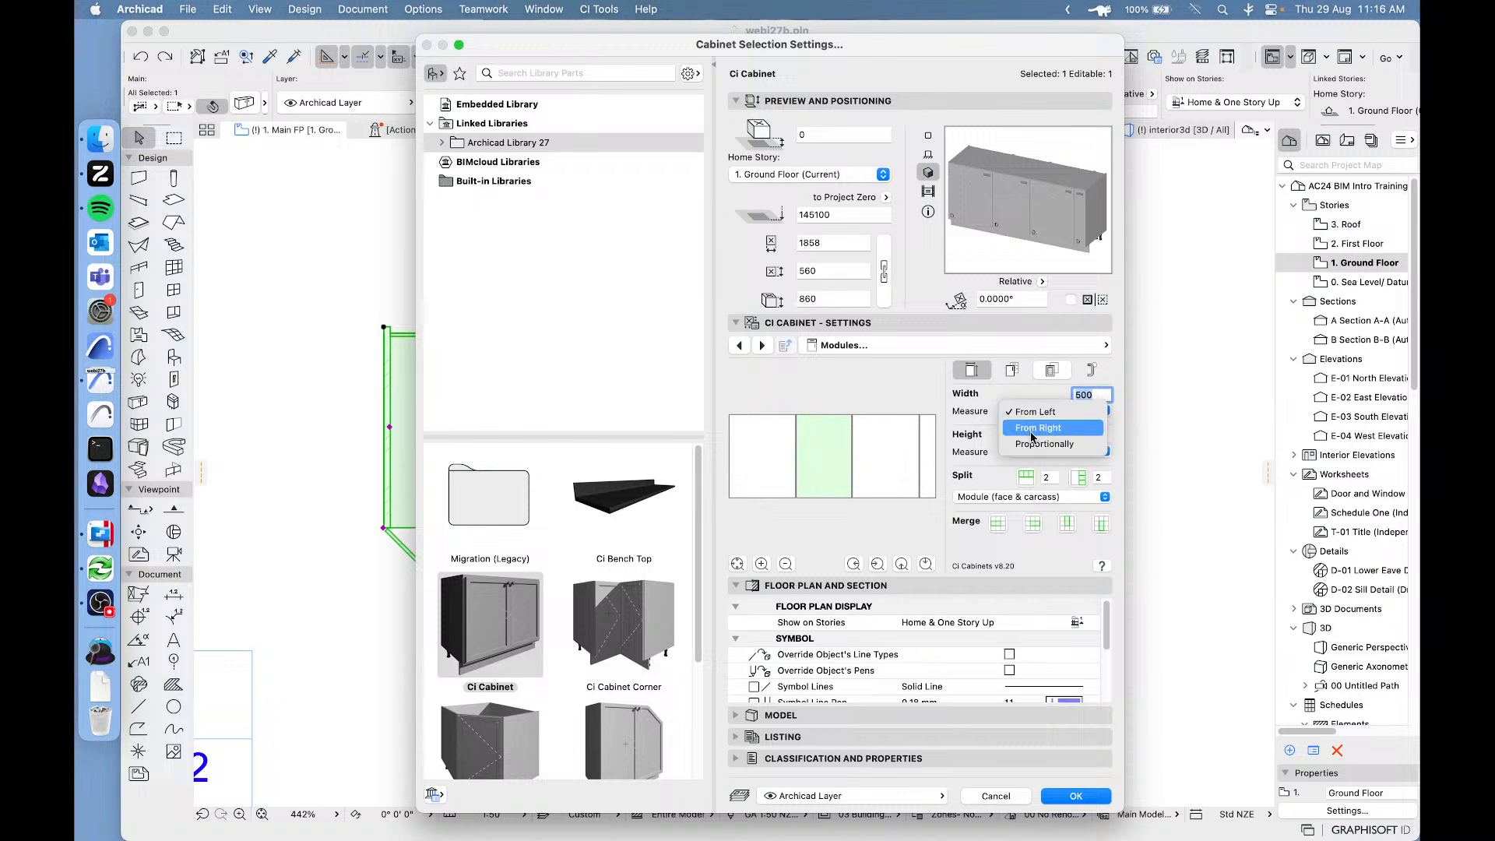
{"action": "left_click", "coordinate": [978, 425]}
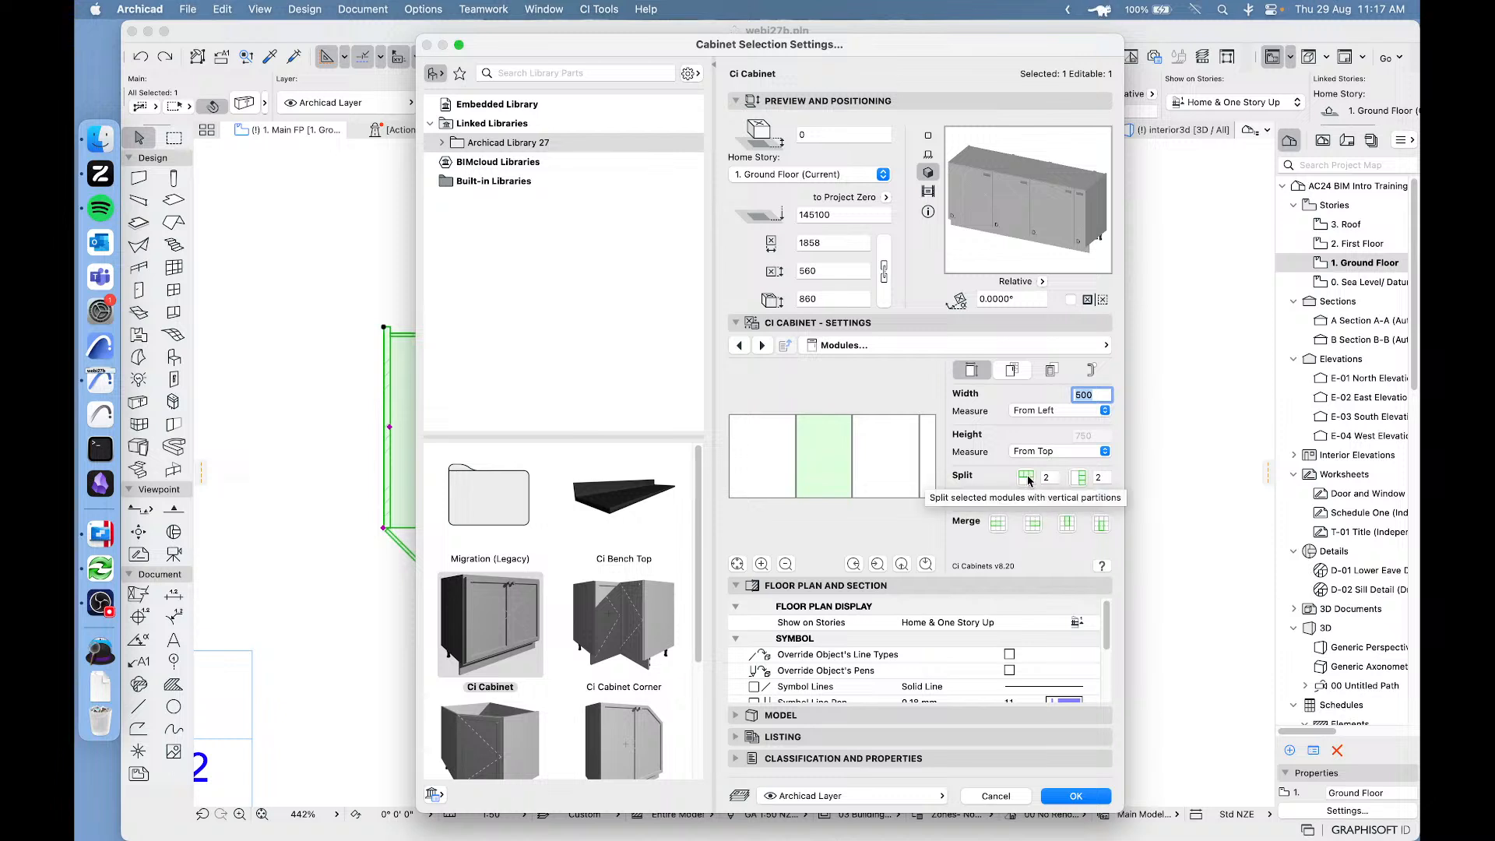
Split the 500 mm module into two stacked modules and set their height measurement to From Base.
{"action": "left_click", "coordinate": [1079, 477]}
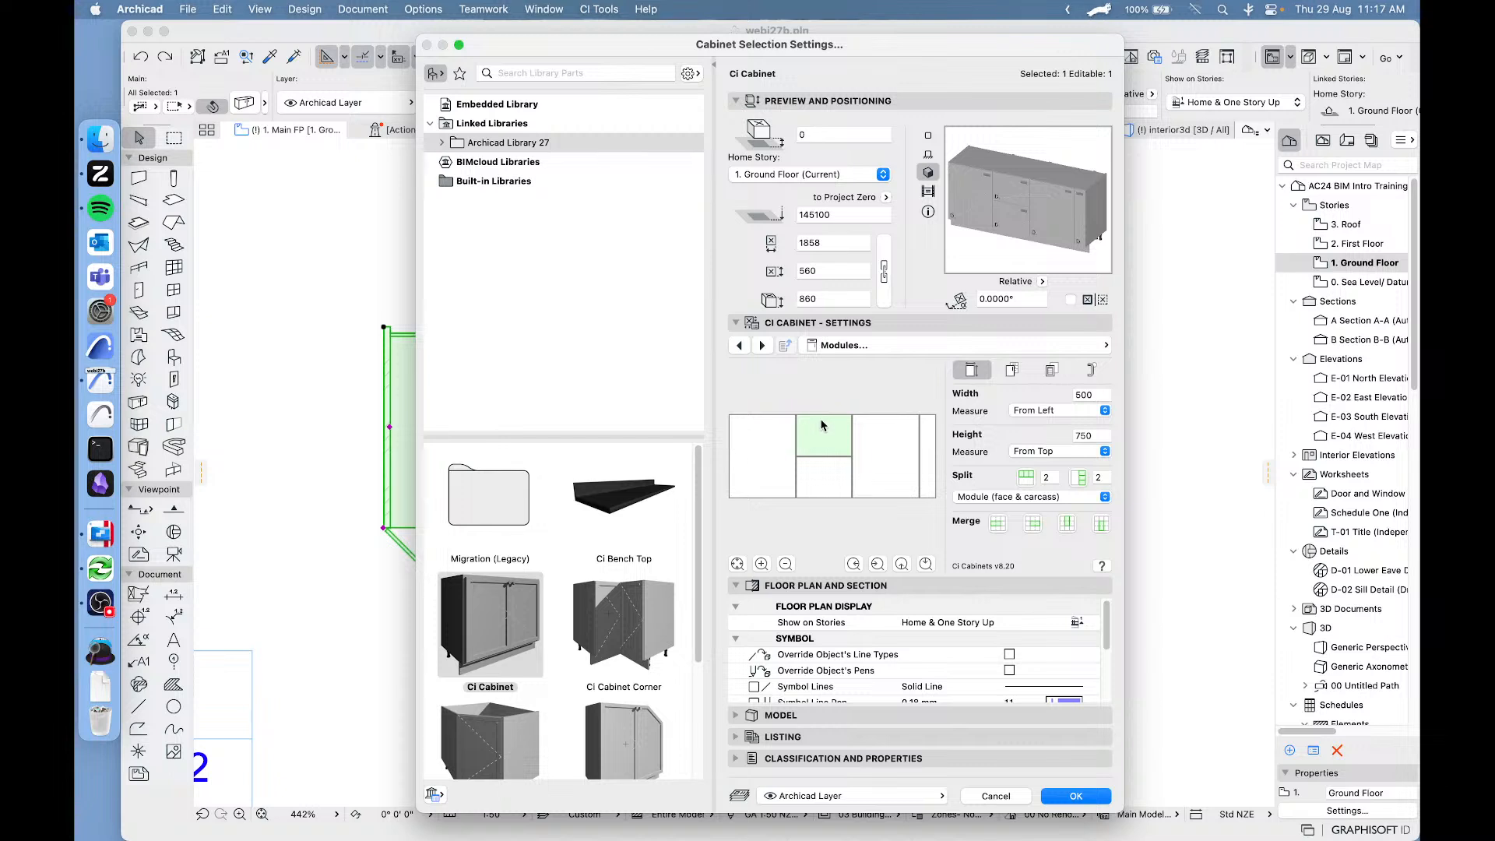
{"action": "left_click", "coordinate": [830, 465]}
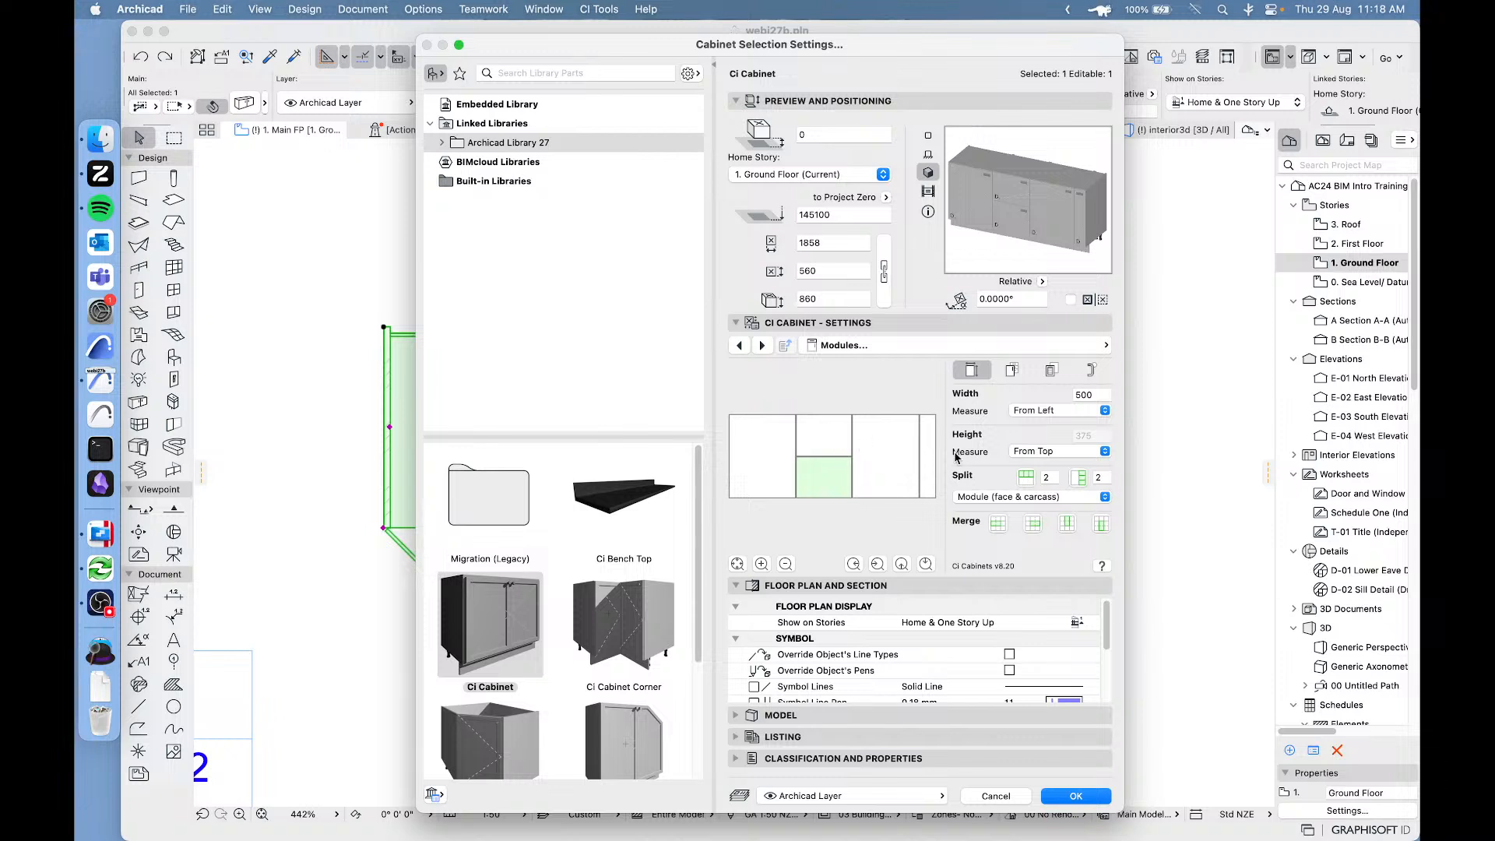
{"action": "left_click", "coordinate": [1061, 451]}
{"action": "left_click", "coordinate": [1021, 437]}
{"action": "left_click", "coordinate": [828, 438]}
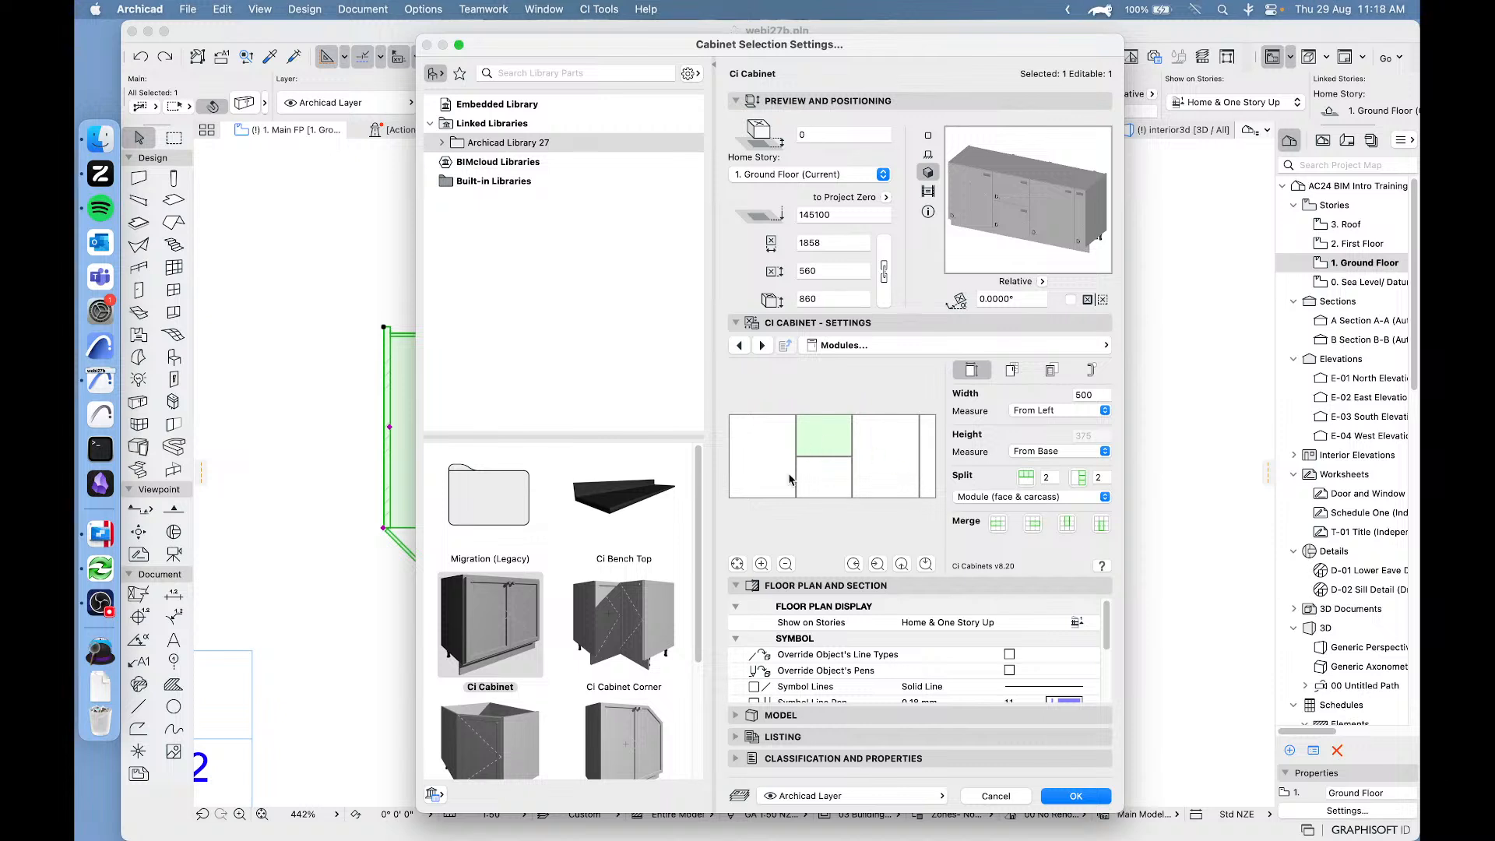
Try the Oven and Slide-out Shelving types on the 600 mm module beside the two stacked modules.
{"action": "left_click", "coordinate": [876, 453]}
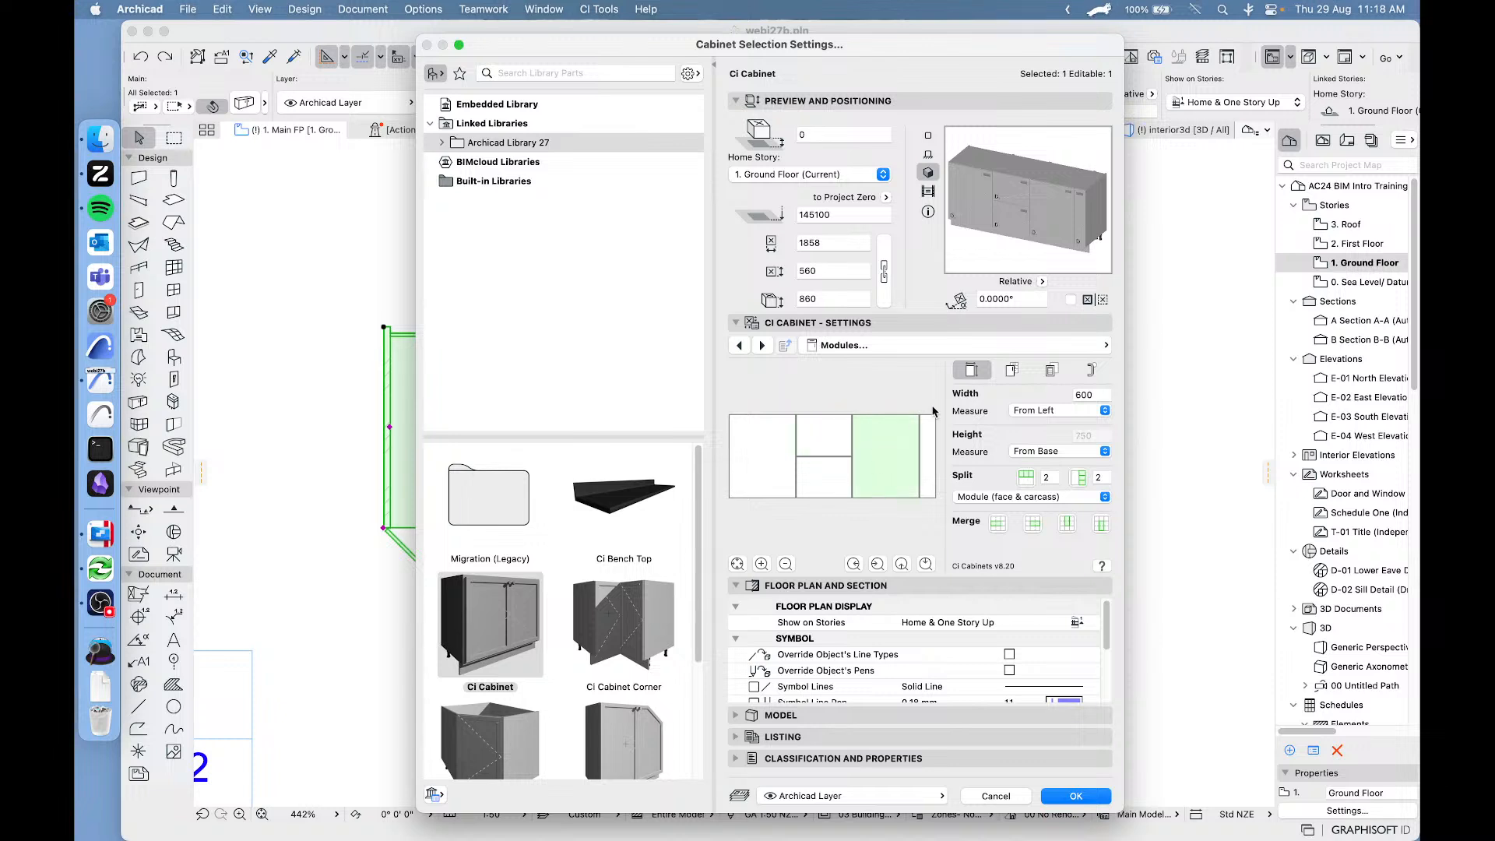
{"action": "left_click", "coordinate": [1012, 372]}
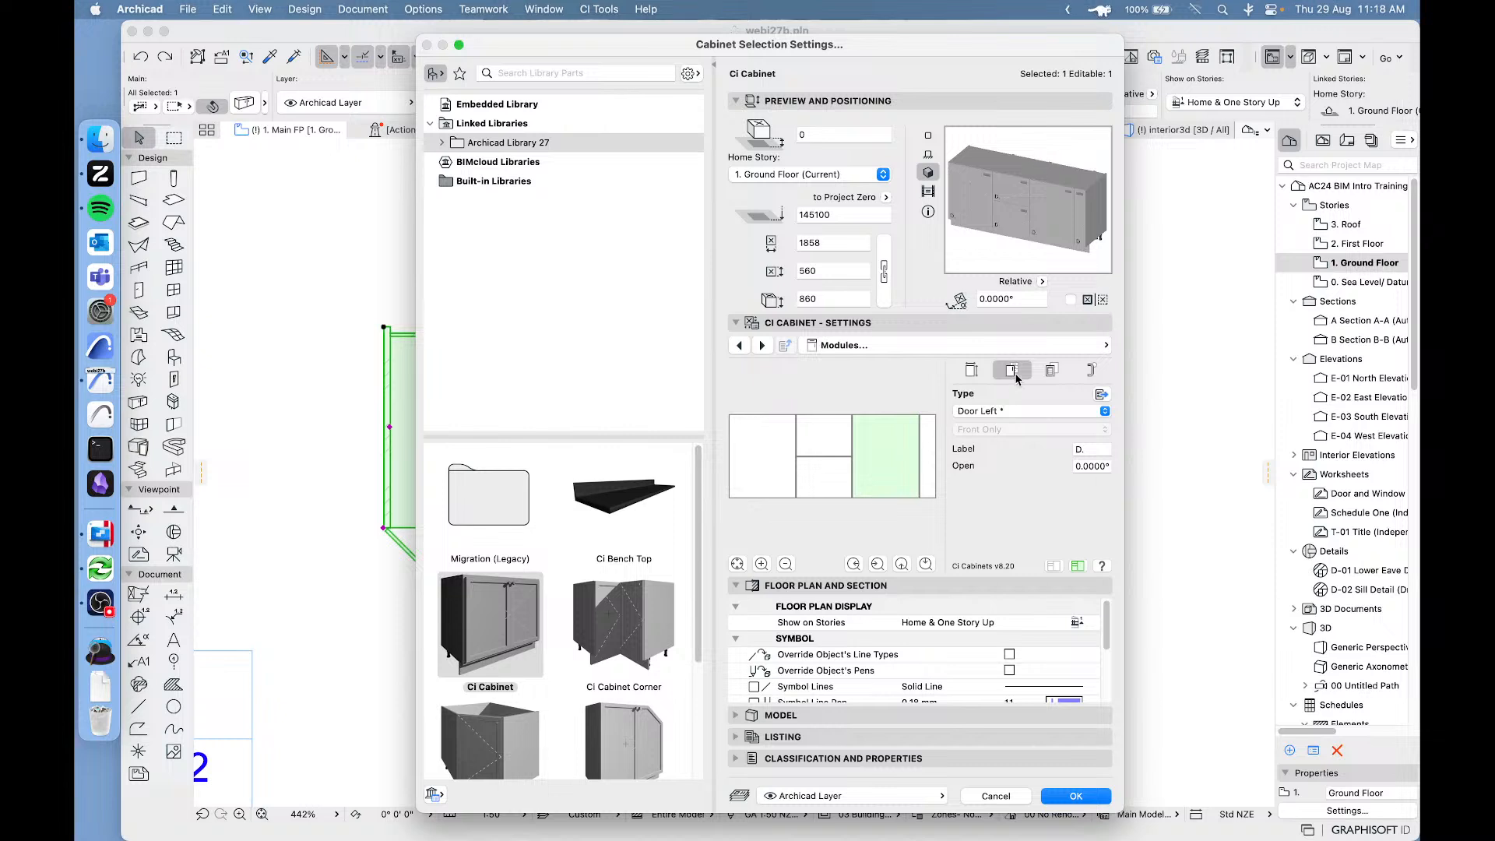
{"action": "left_click", "coordinate": [1031, 413]}
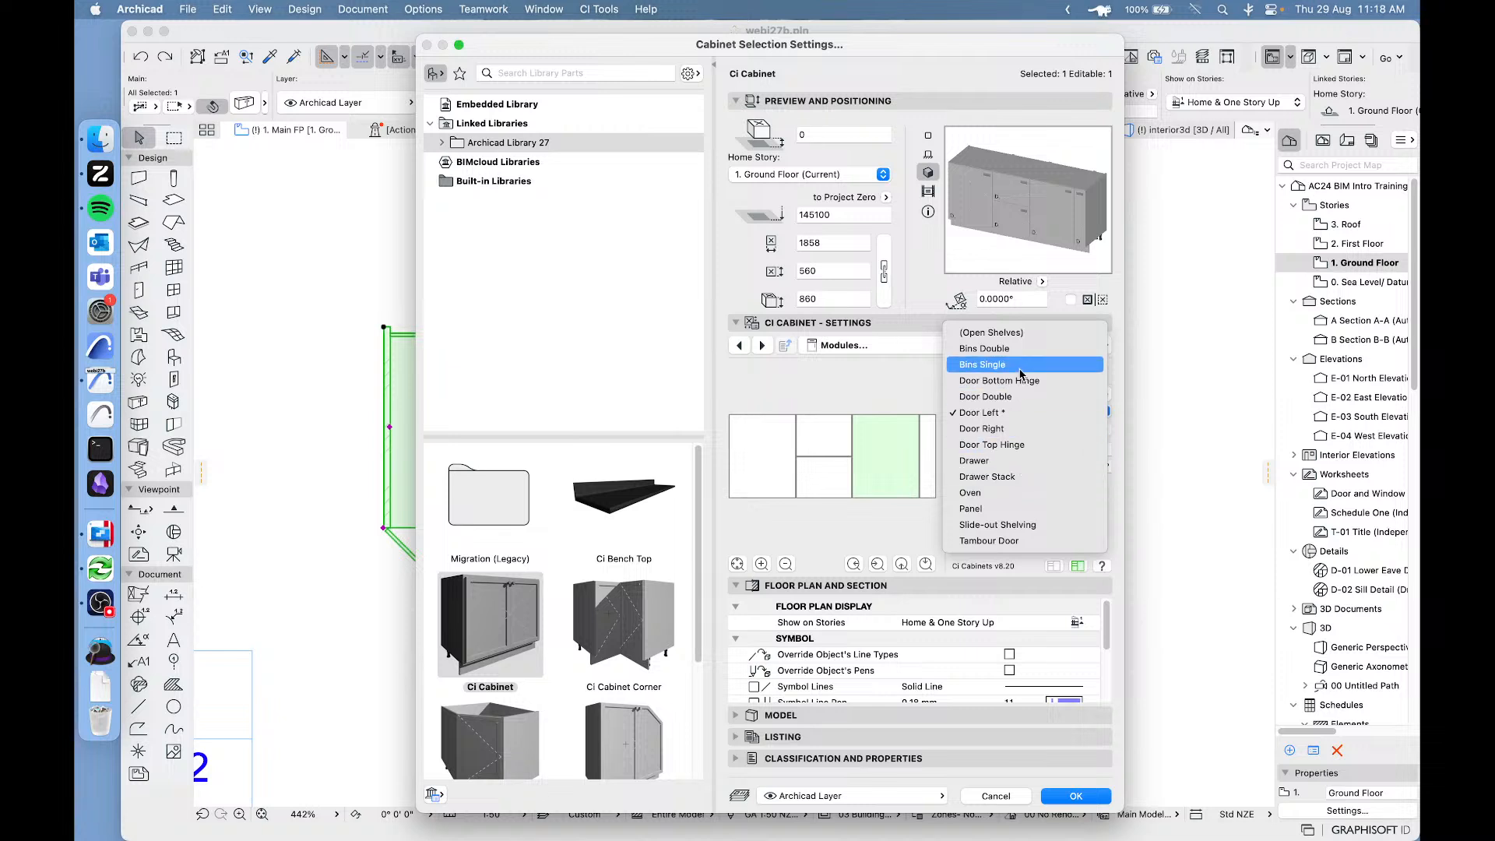
{"action": "left_click", "coordinate": [1009, 492]}
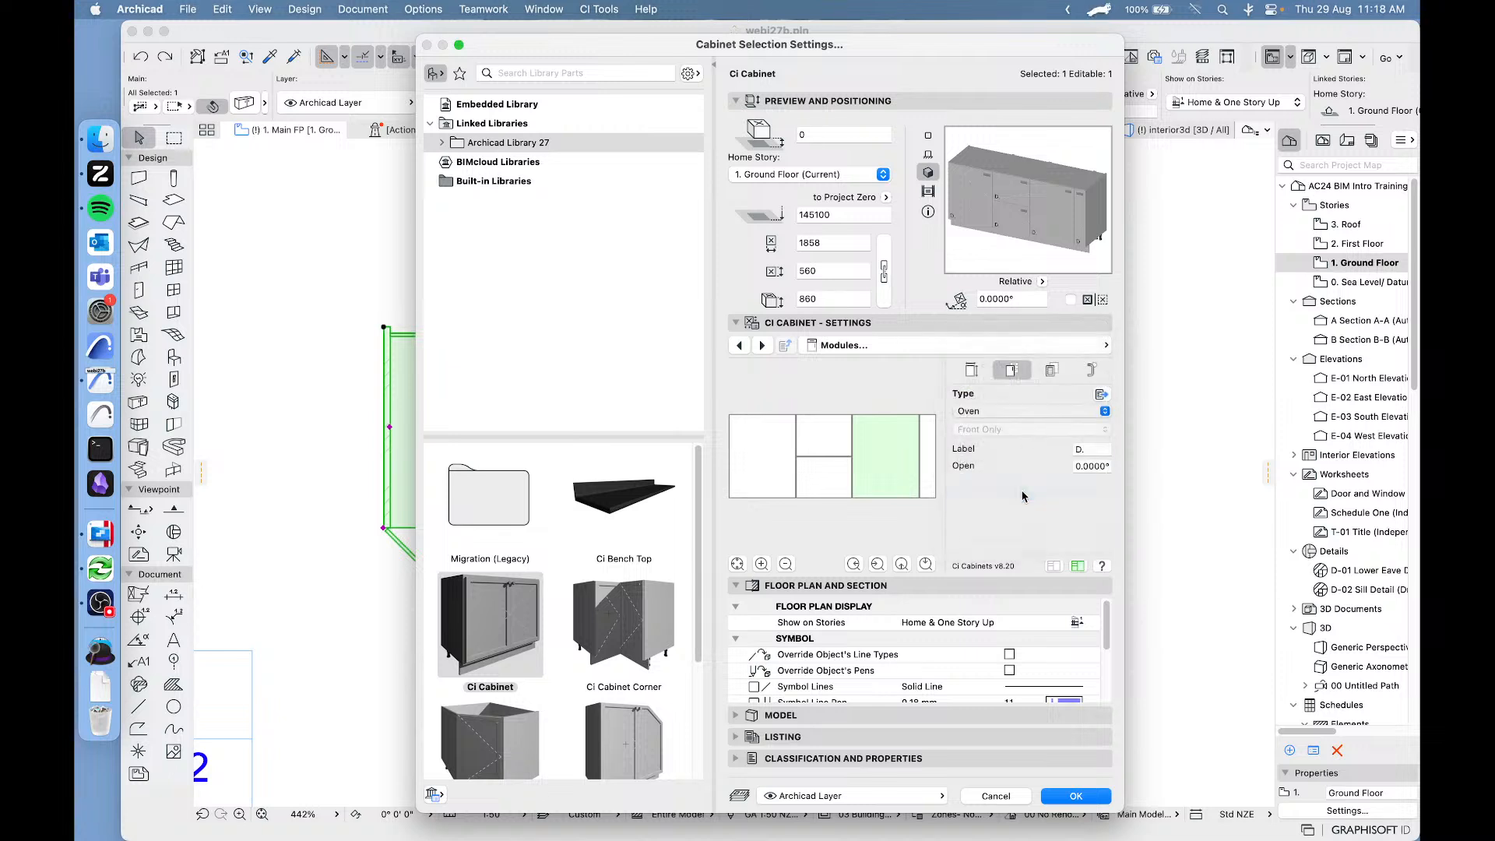
{"action": "left_click", "coordinate": [1026, 410]}
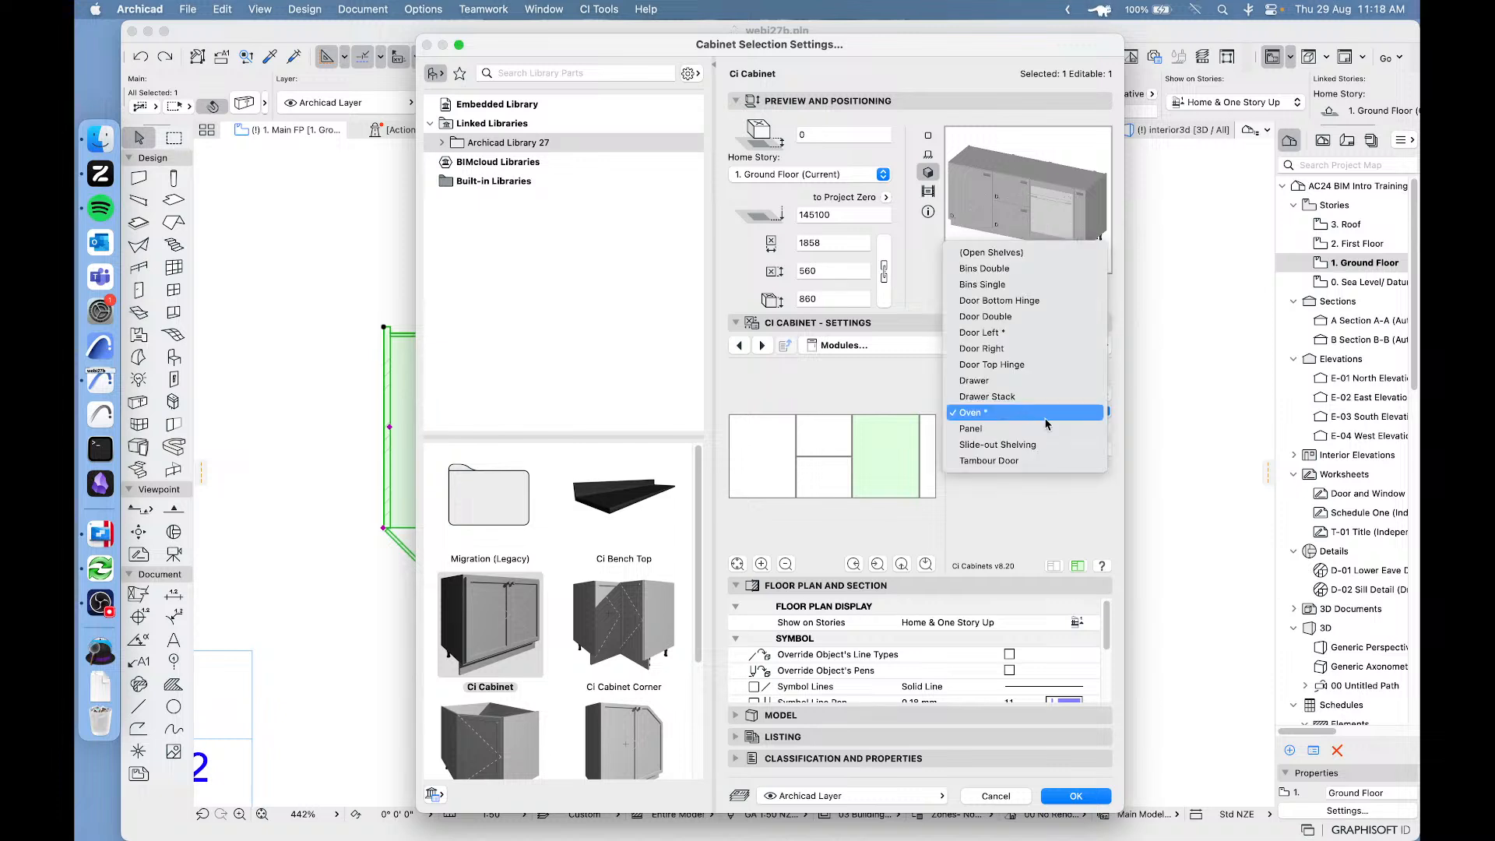
{"action": "left_click", "coordinate": [1002, 444]}
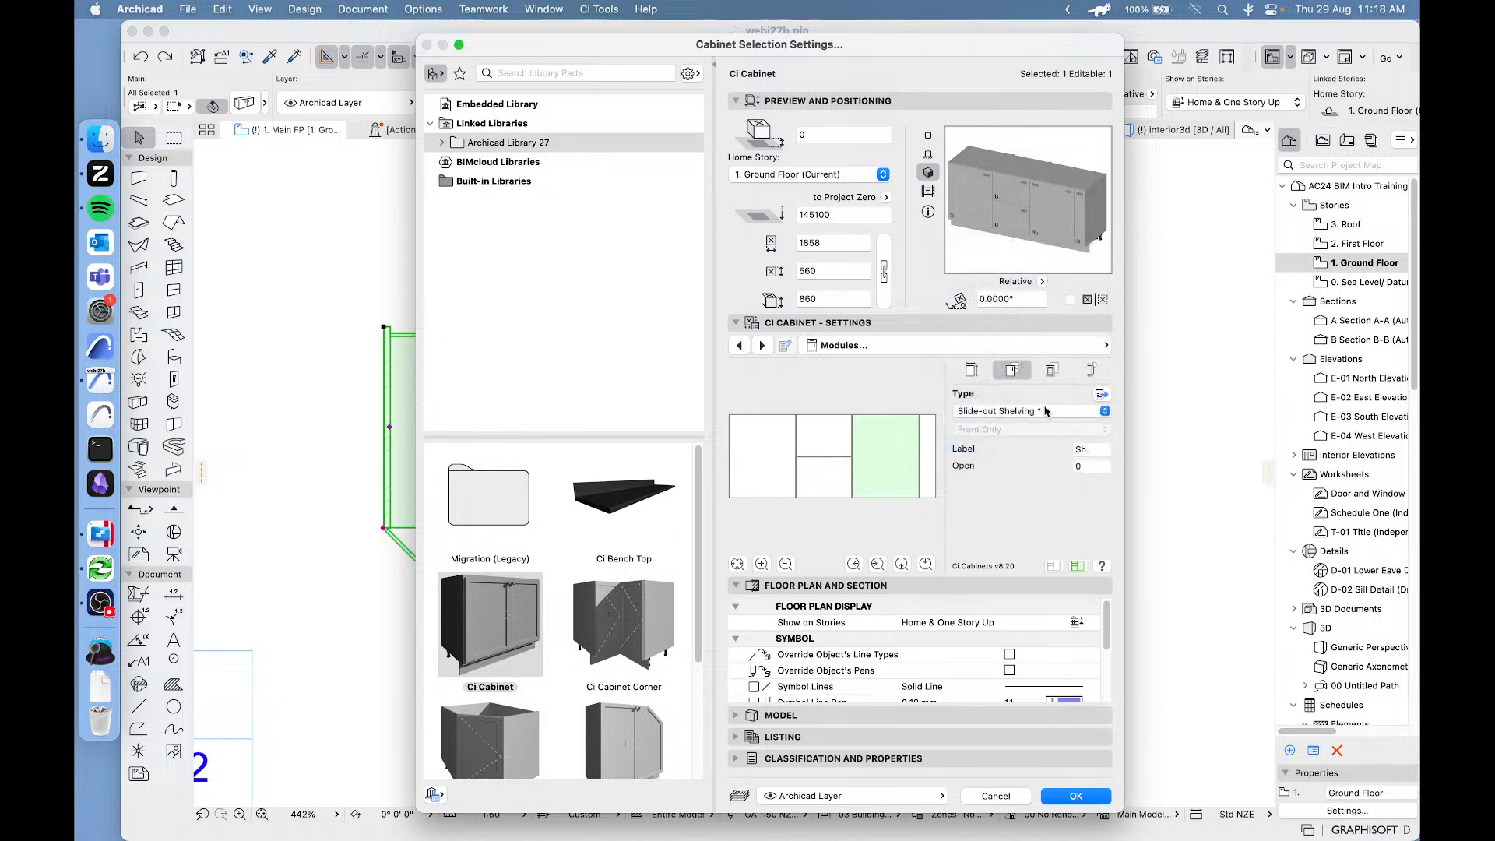
Set the 600 mm module's type to Door Double and give it the Glass front.
{"action": "left_click", "coordinate": [1023, 412]}
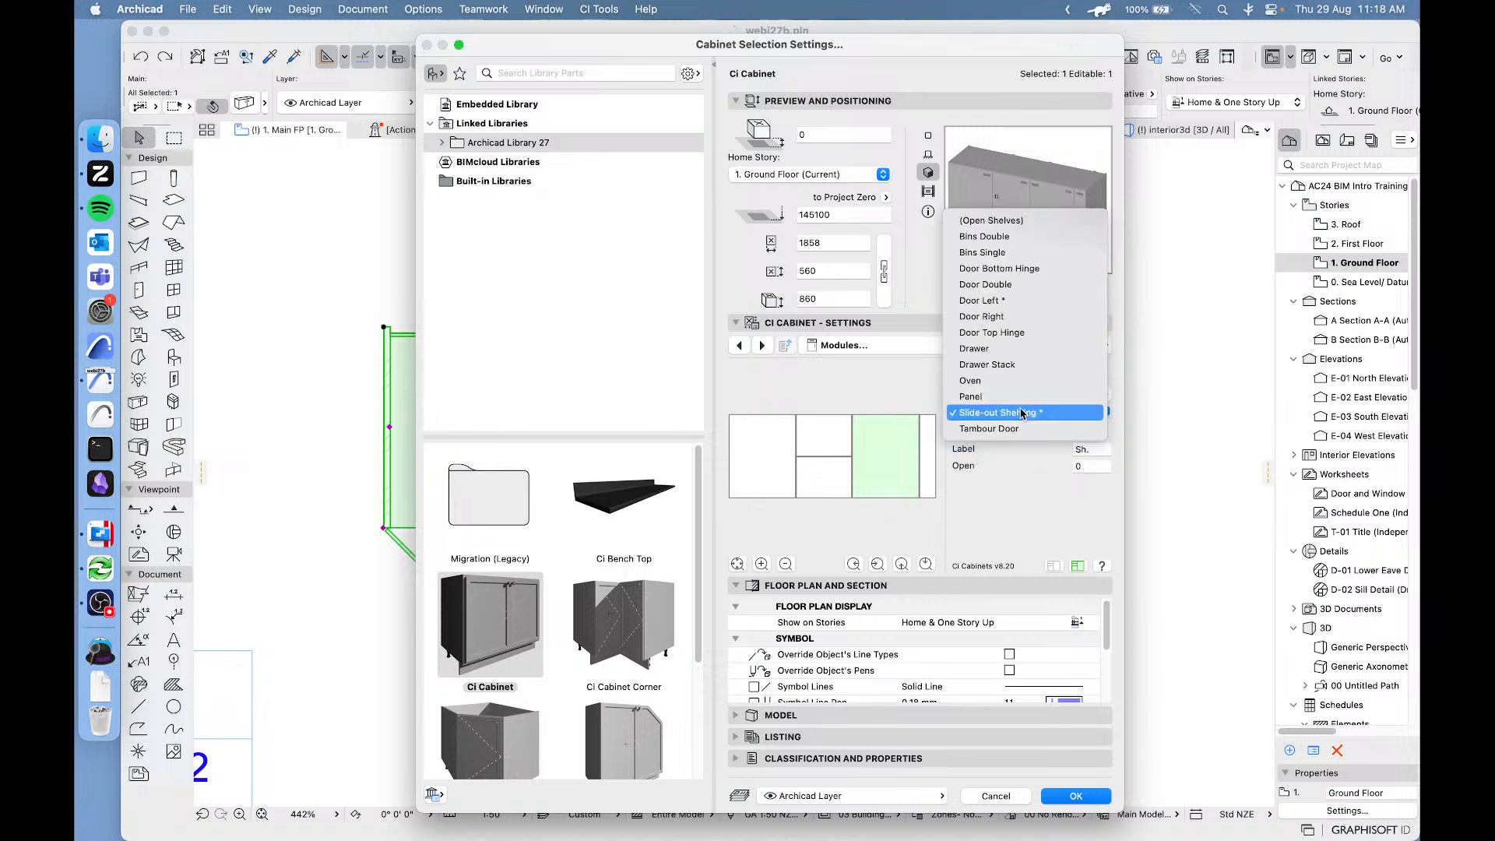
{"action": "left_click", "coordinate": [1005, 286]}
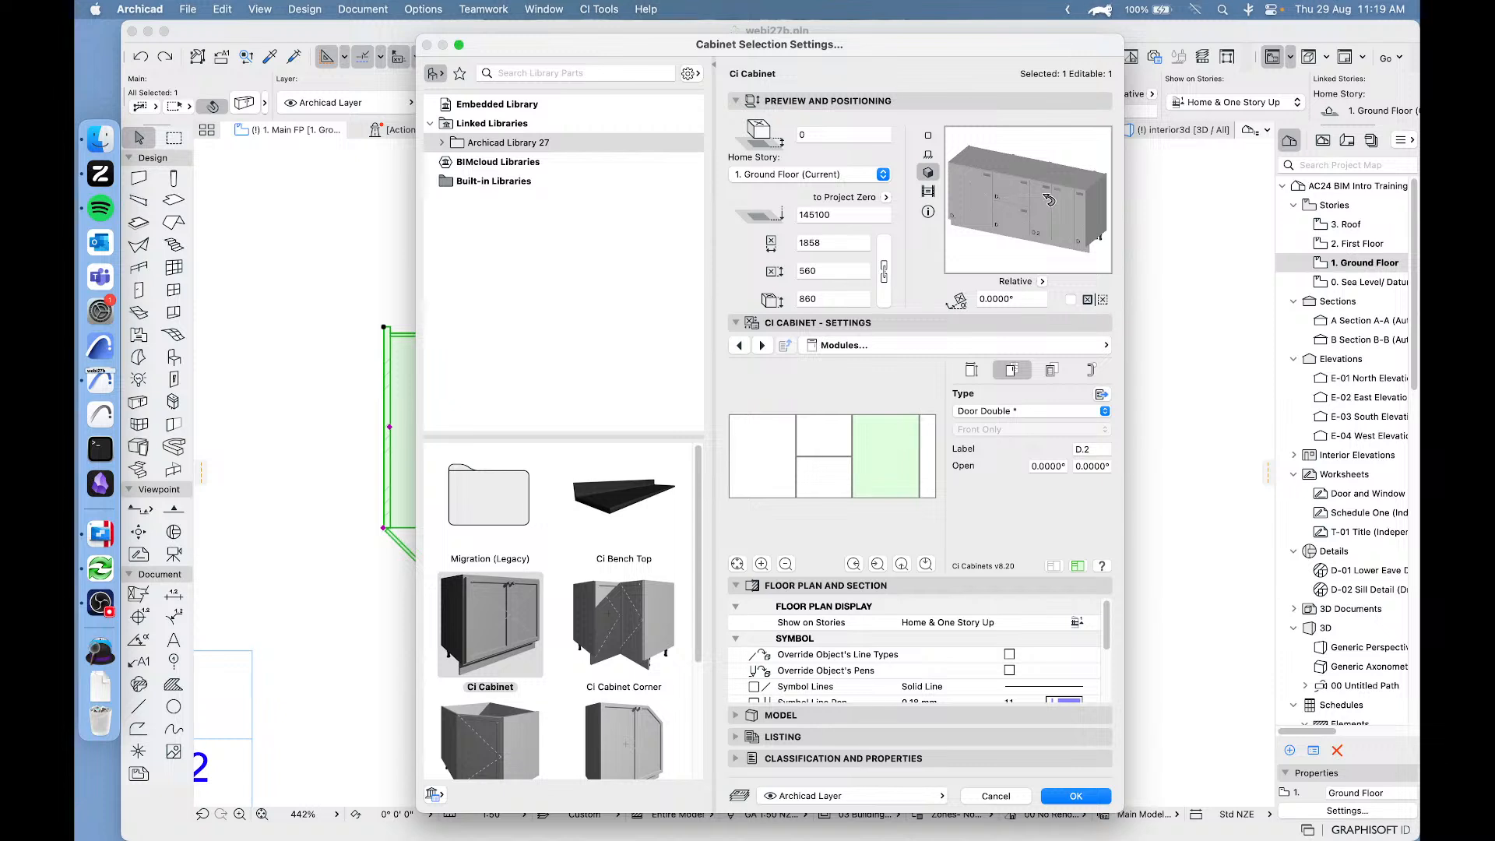
{"action": "left_click", "coordinate": [1051, 370]}
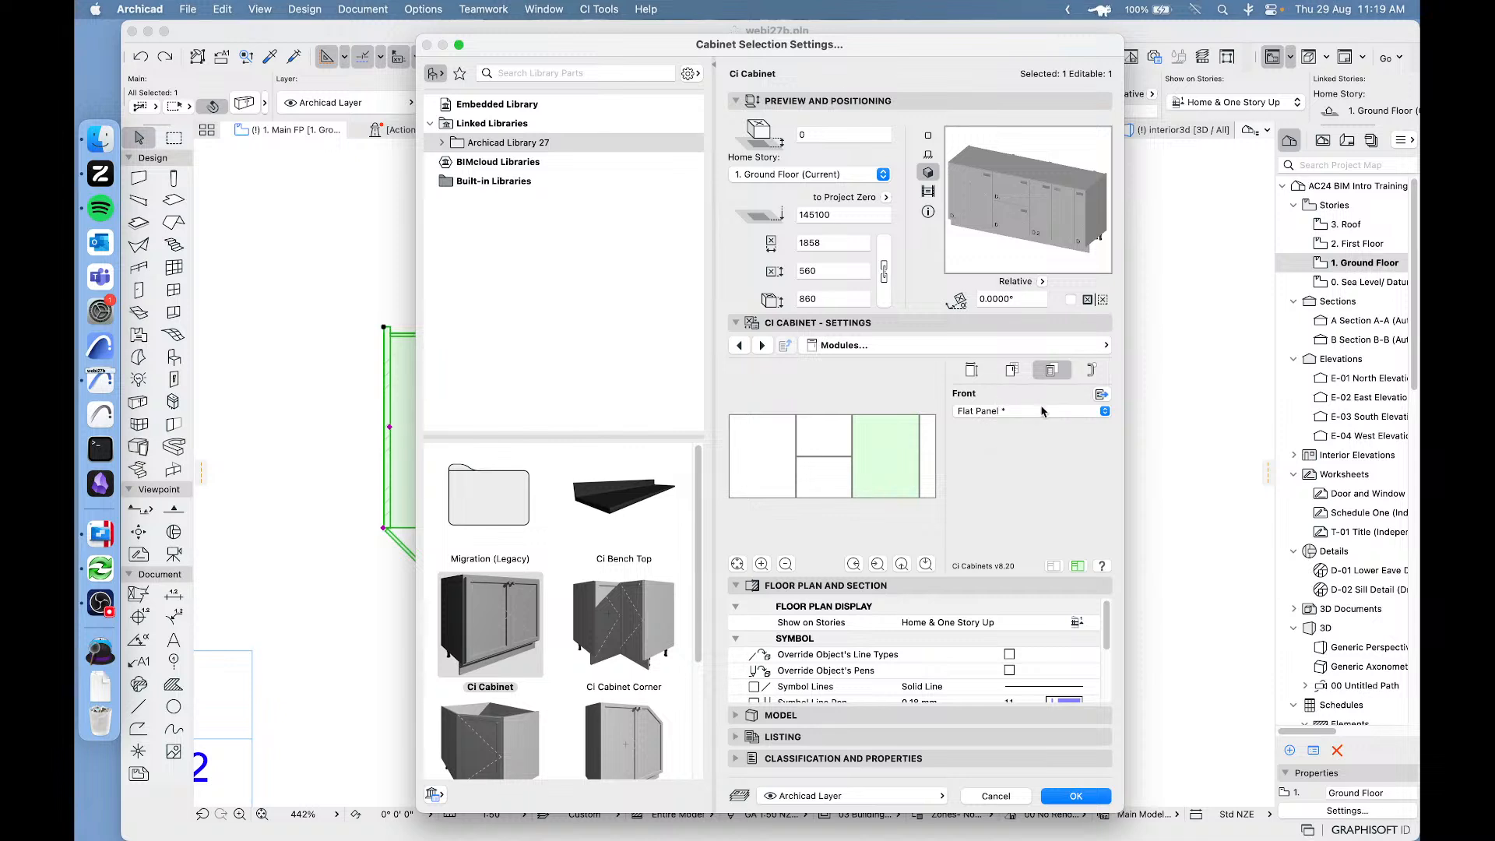
{"action": "left_click", "coordinate": [1024, 413]}
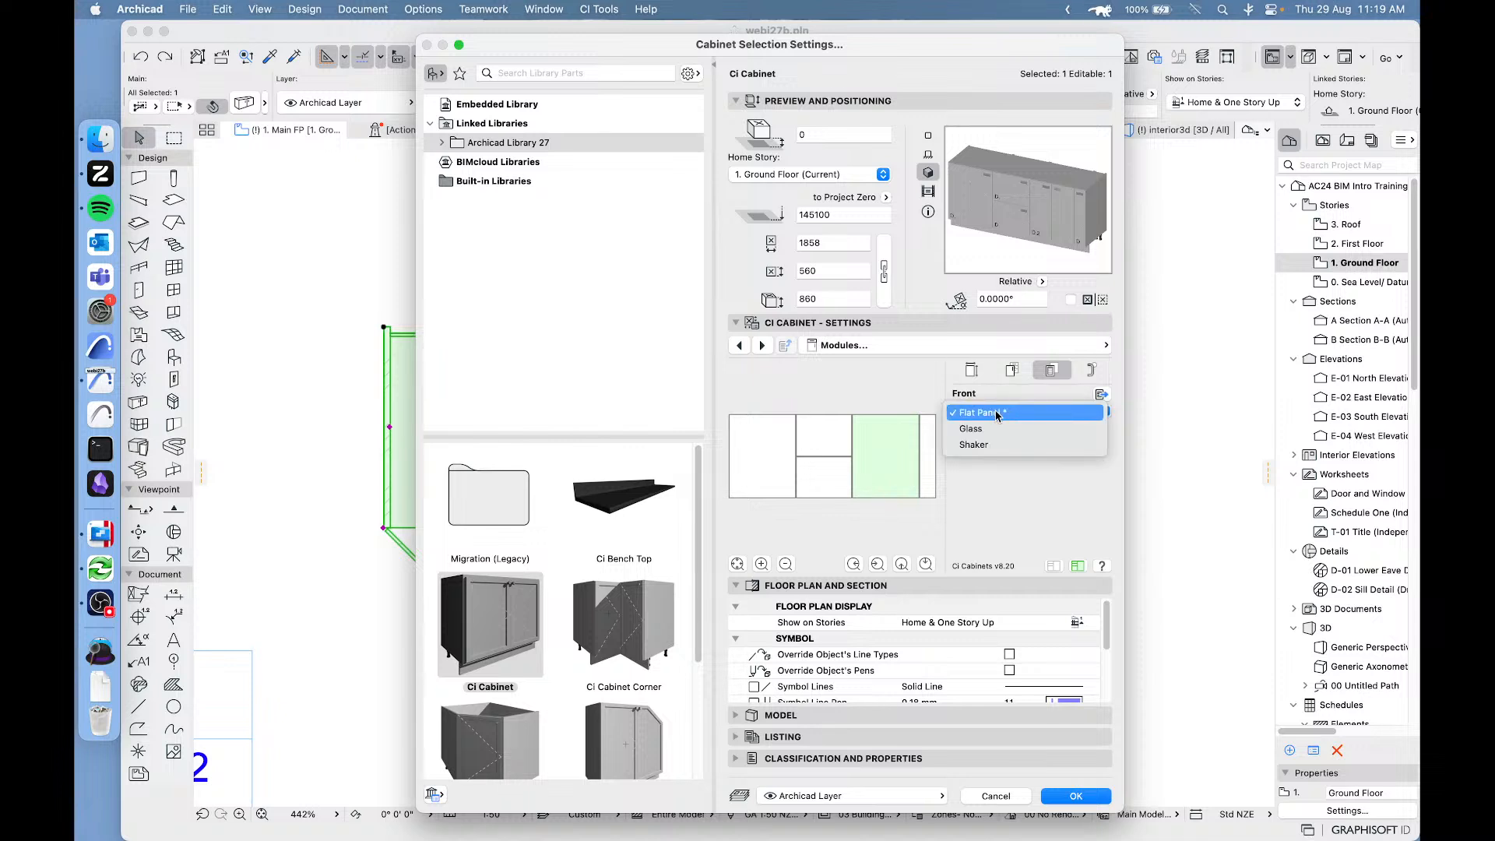
{"action": "left_click", "coordinate": [995, 431]}
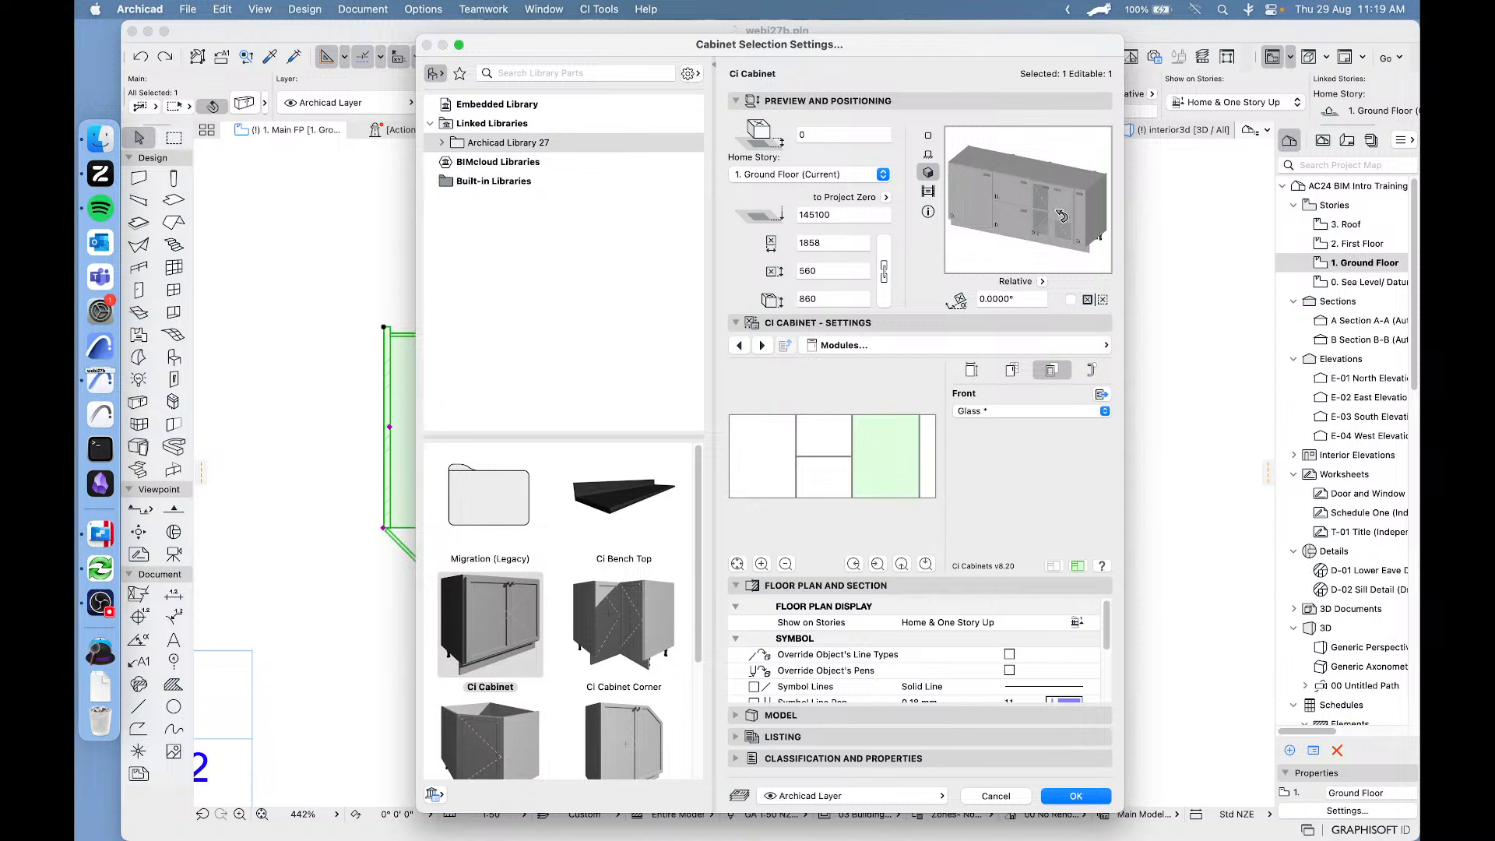
Change the 600 mm module's handle to Dee Pull and choose a vertical handle position on the front.
{"action": "left_click", "coordinate": [1089, 373]}
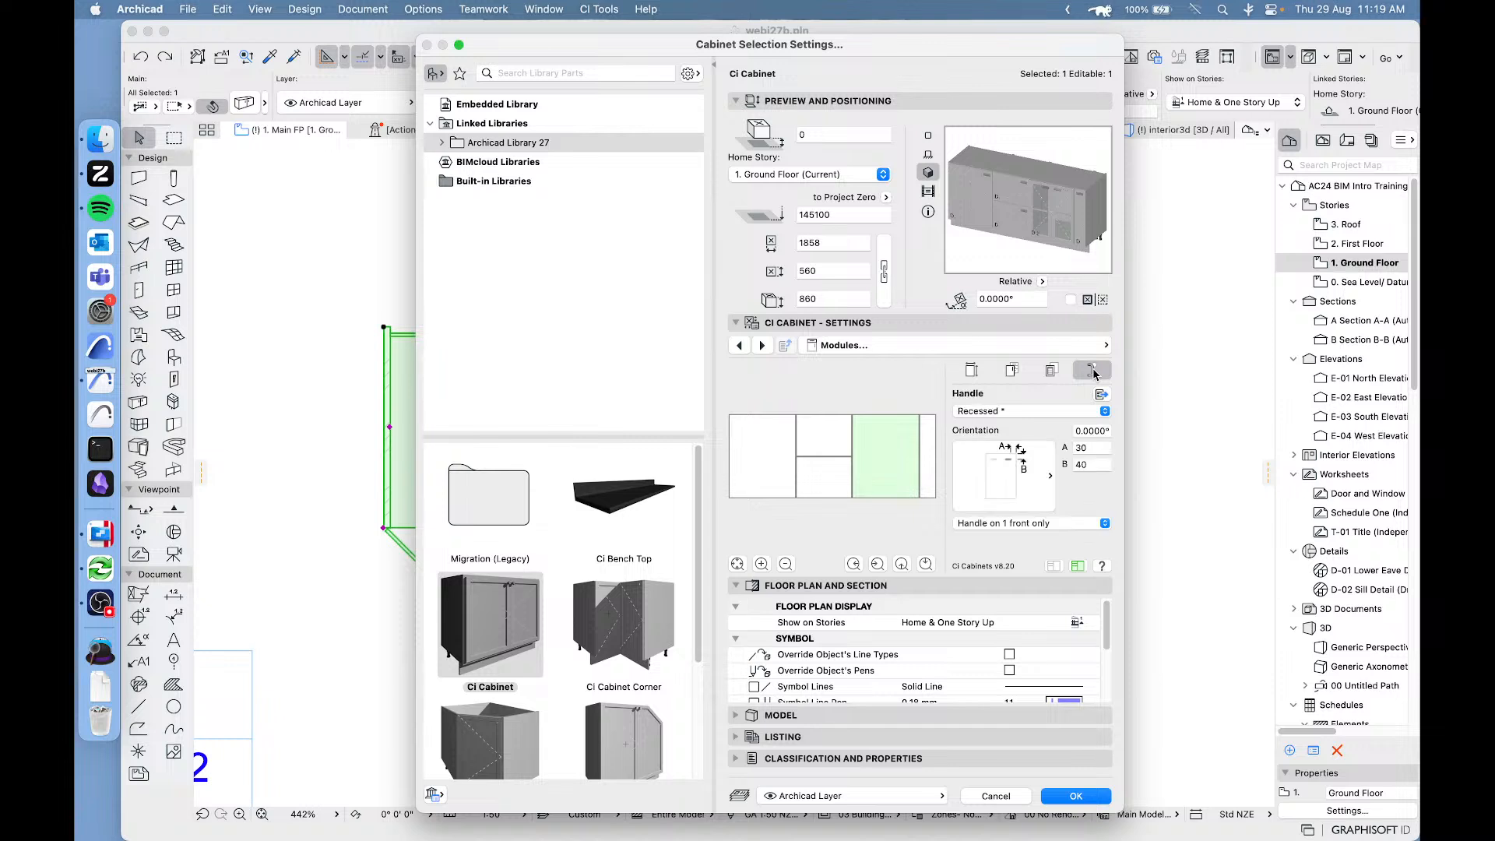
{"action": "left_click", "coordinate": [1009, 412]}
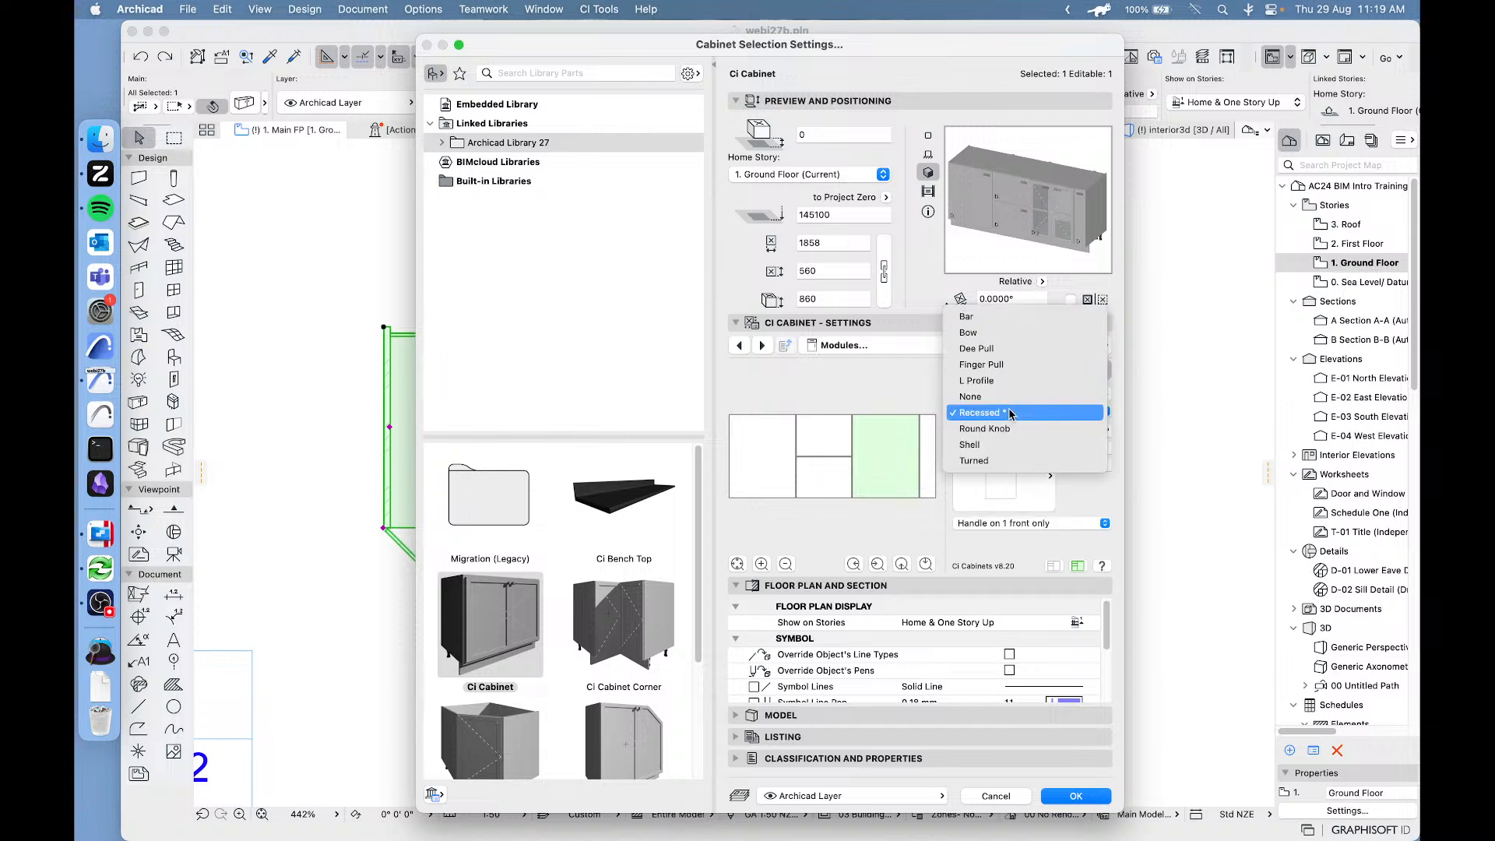
{"action": "left_click", "coordinate": [997, 349]}
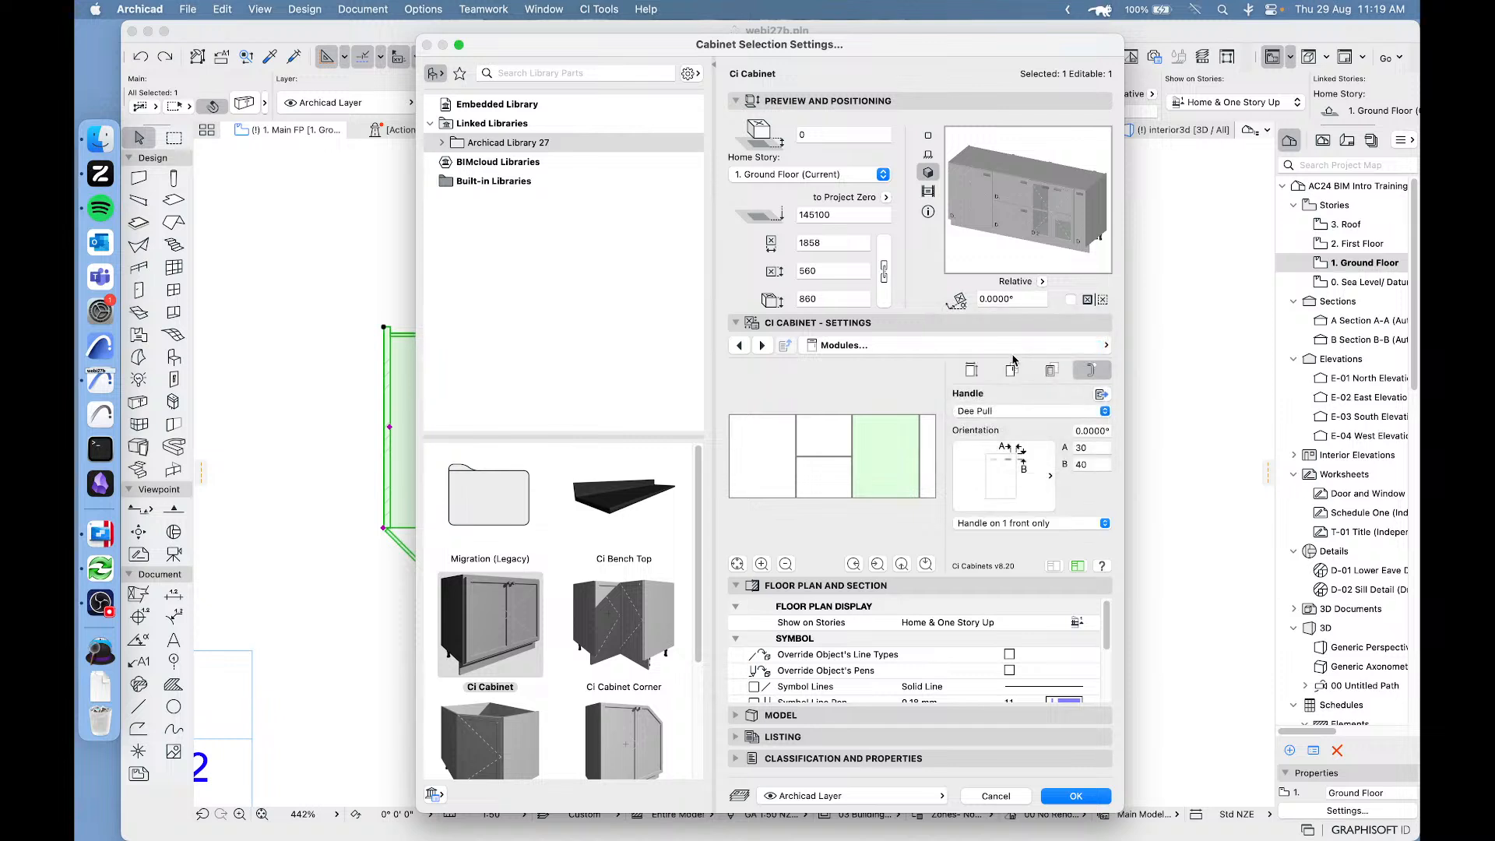
{"action": "left_click", "coordinate": [1017, 472]}
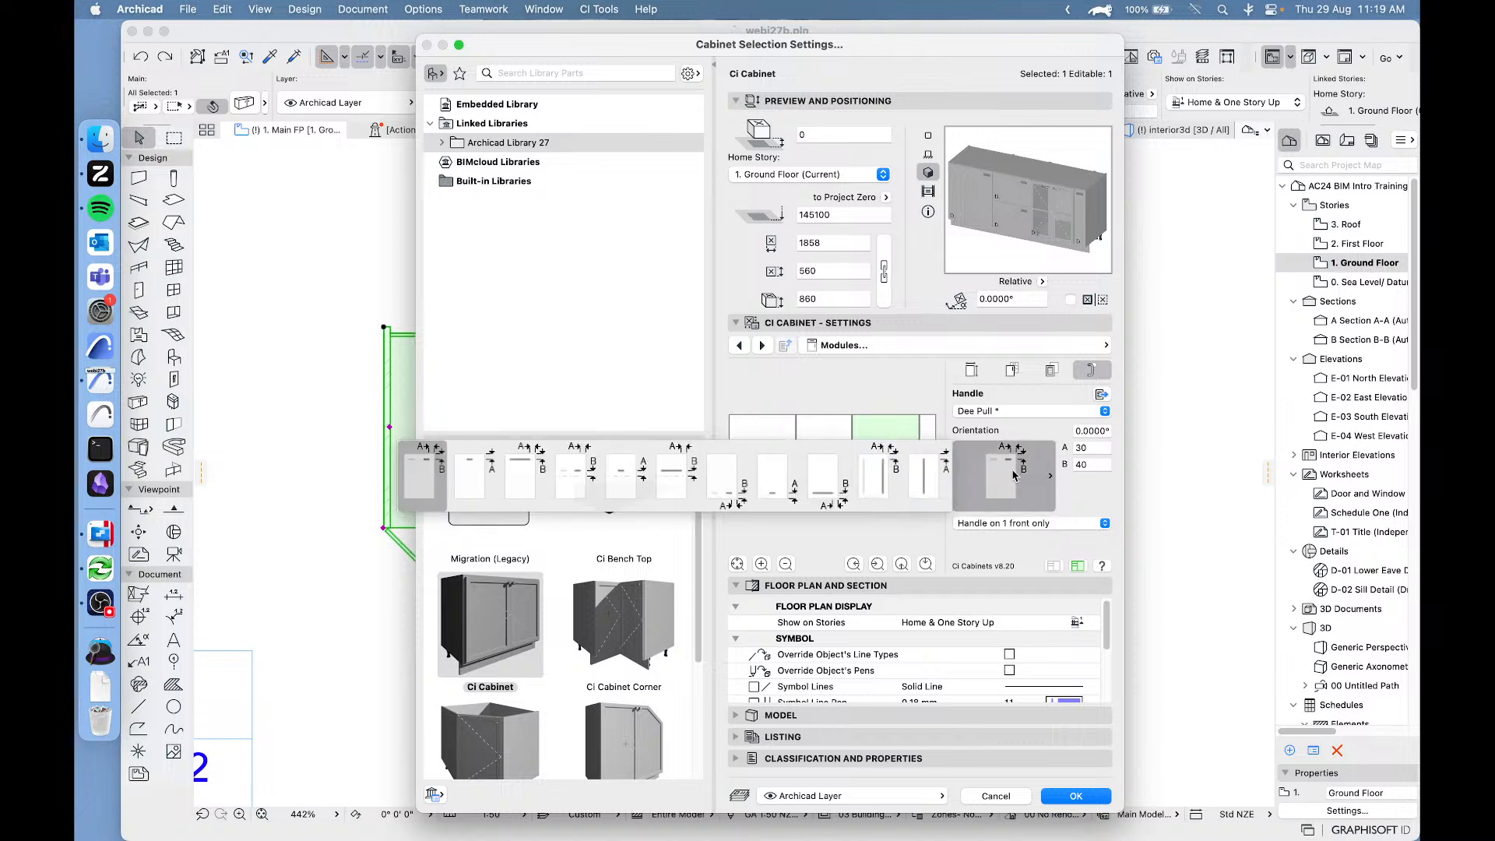
{"action": "left_click", "coordinate": [873, 480]}
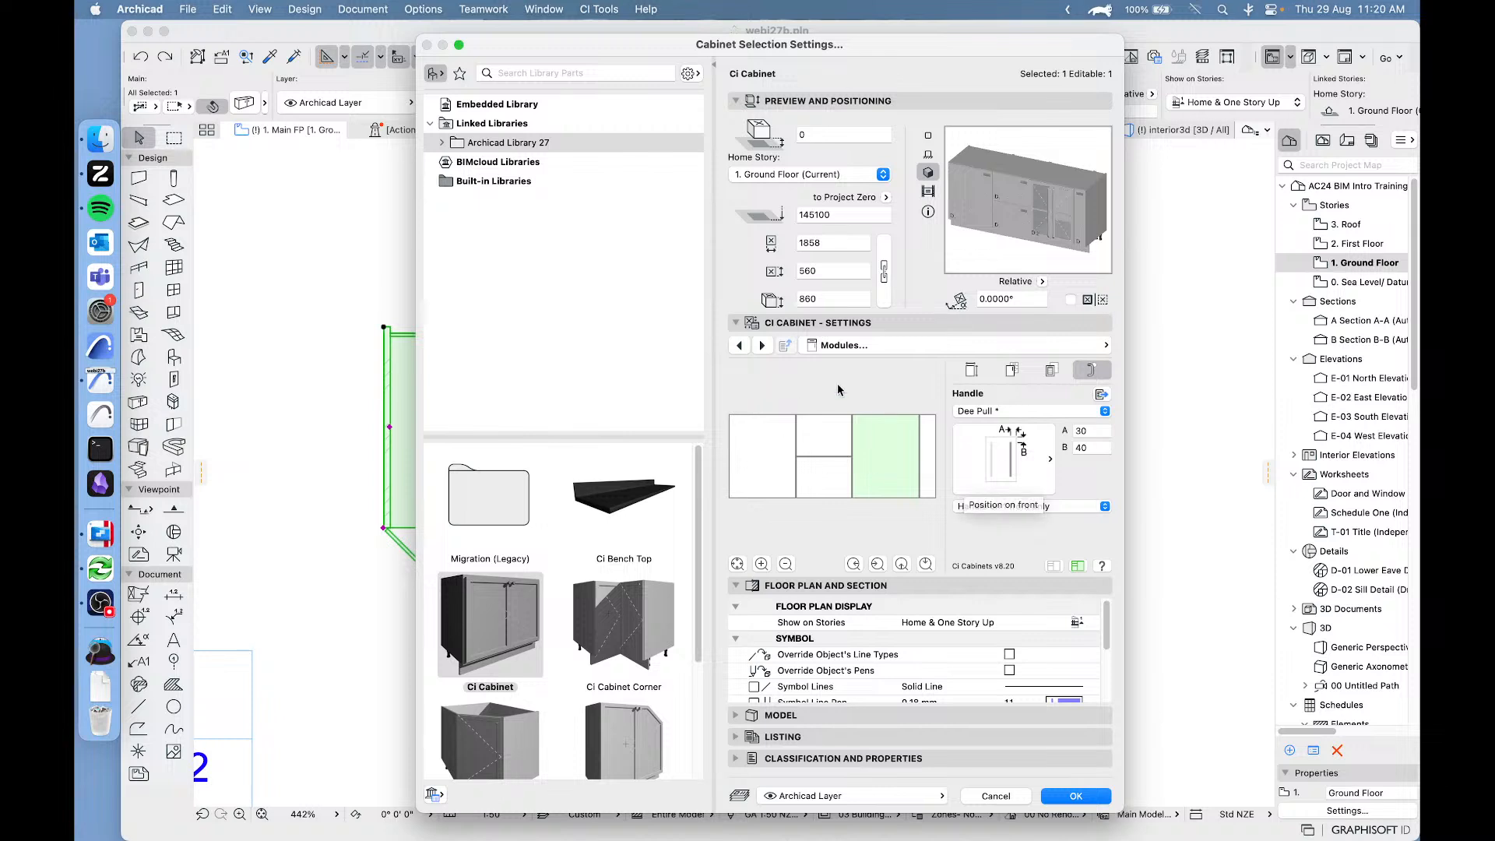
Give the leftmost module of the cabinet the Glass front.
{"action": "left_click", "coordinate": [756, 455]}
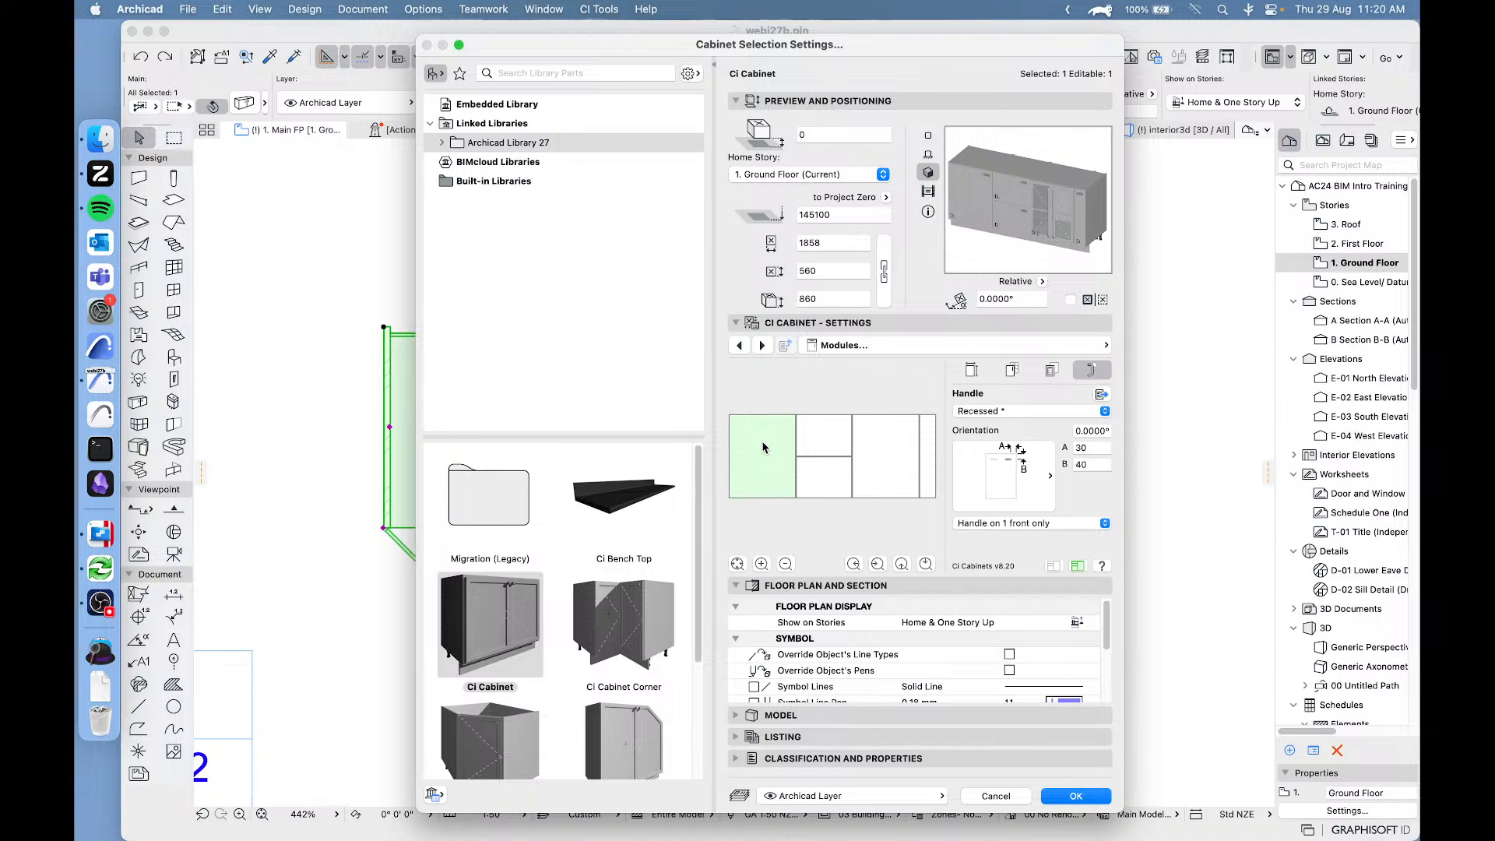
{"action": "left_click", "coordinate": [1026, 412]}
{"action": "left_click", "coordinate": [848, 386]}
{"action": "left_click", "coordinate": [1053, 370]}
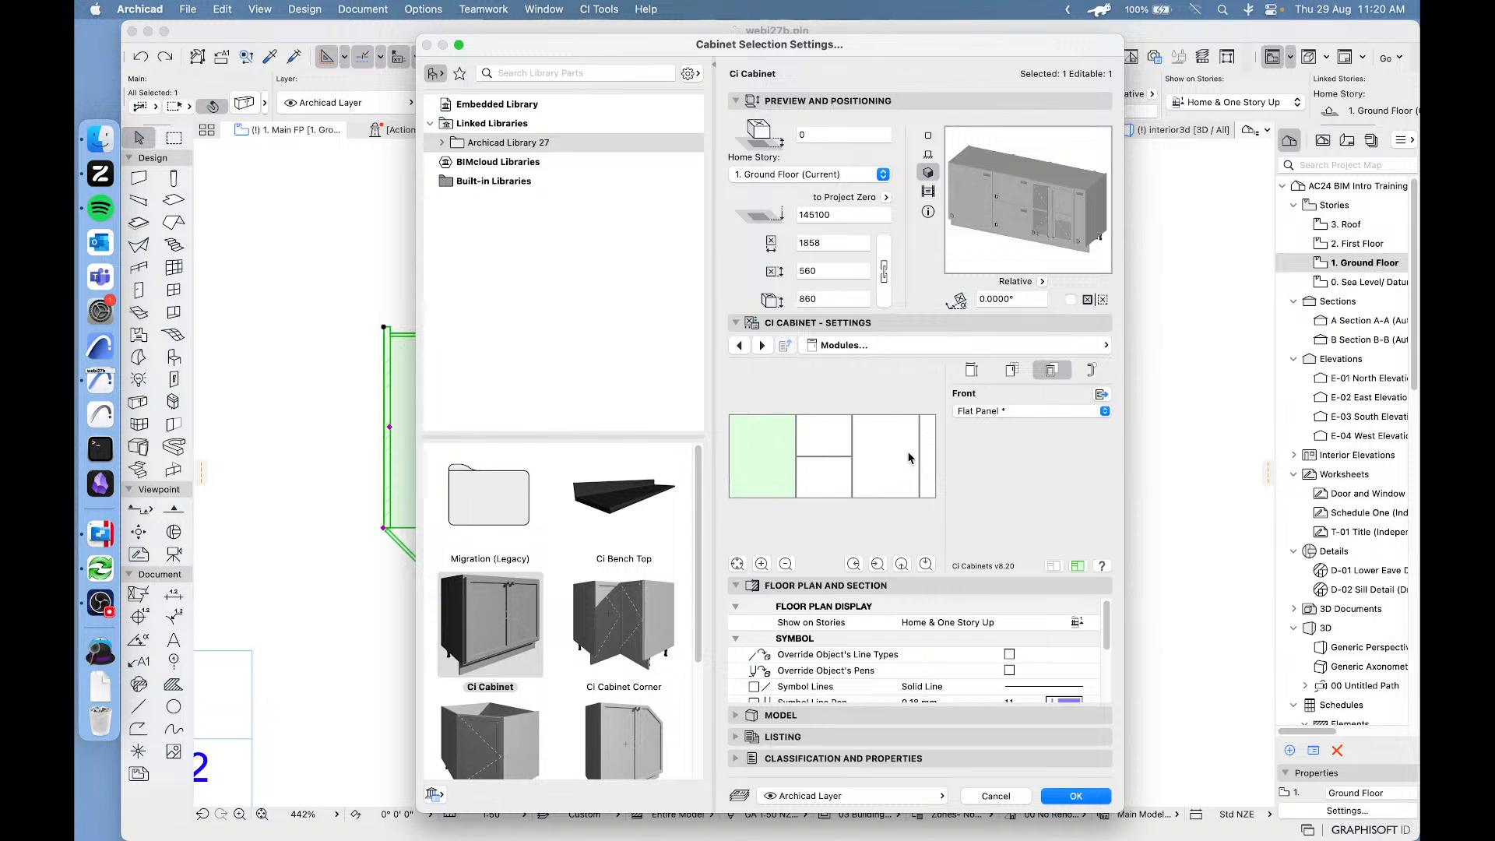
{"action": "left_click", "coordinate": [1034, 411]}
{"action": "left_click", "coordinate": [998, 427]}
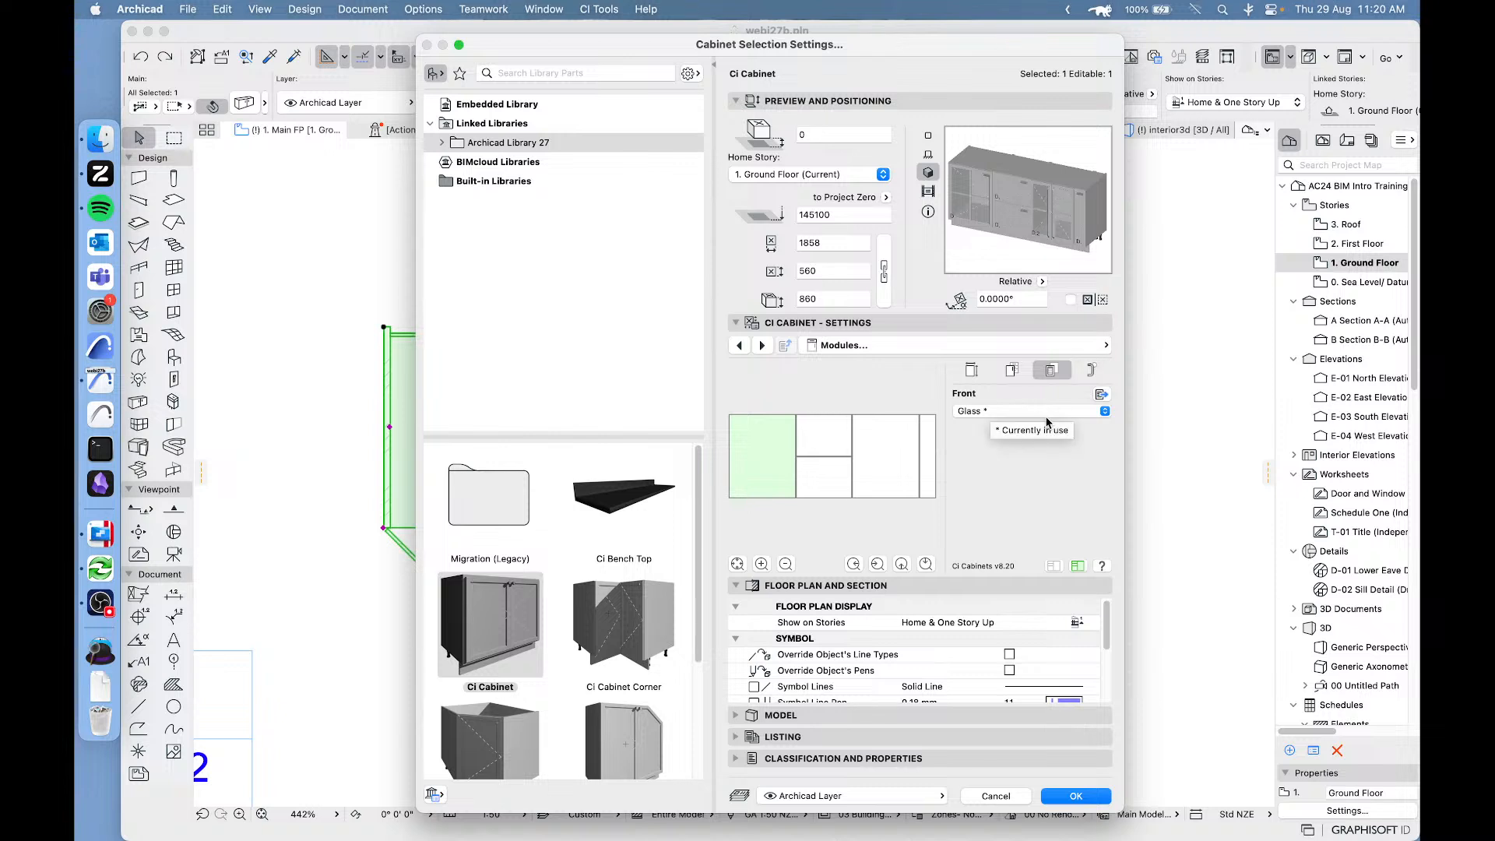
Open the available fronts settings and duplicate the Glass front.
{"action": "left_click", "coordinate": [1098, 396]}
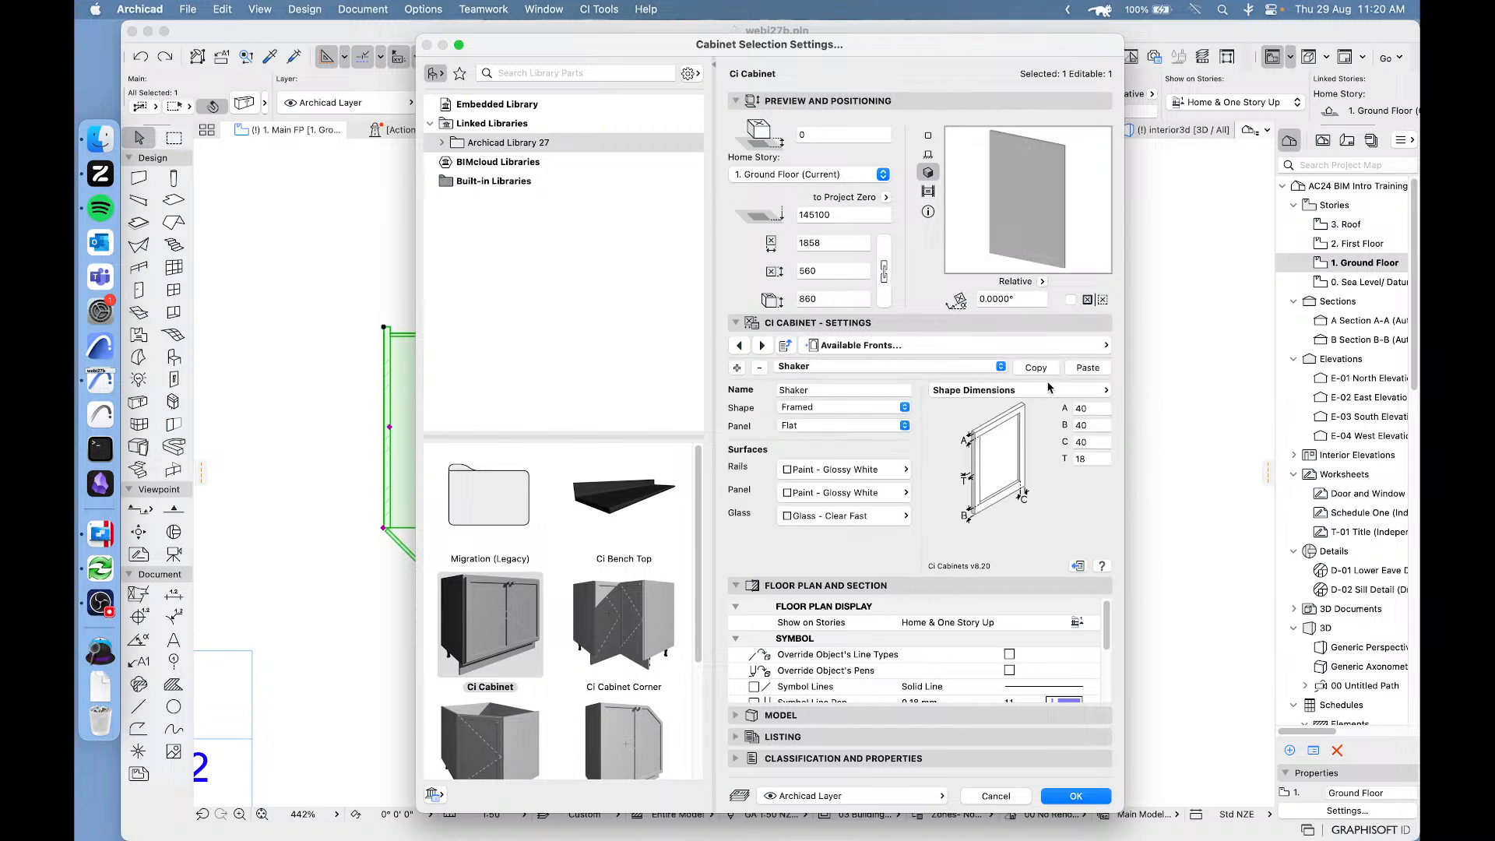
{"action": "left_click", "coordinate": [811, 366]}
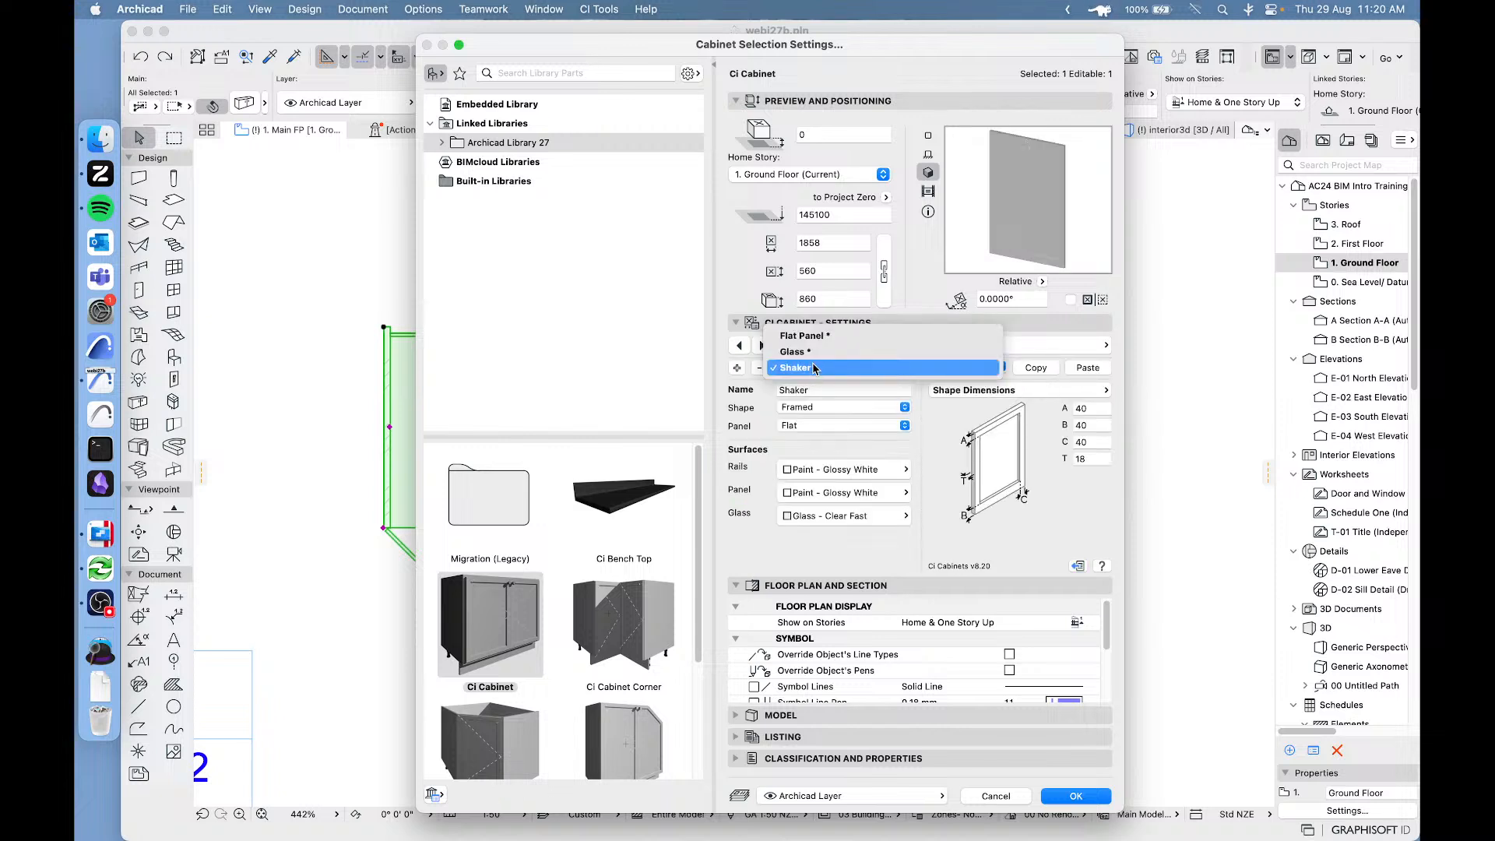
{"action": "left_click", "coordinate": [813, 352]}
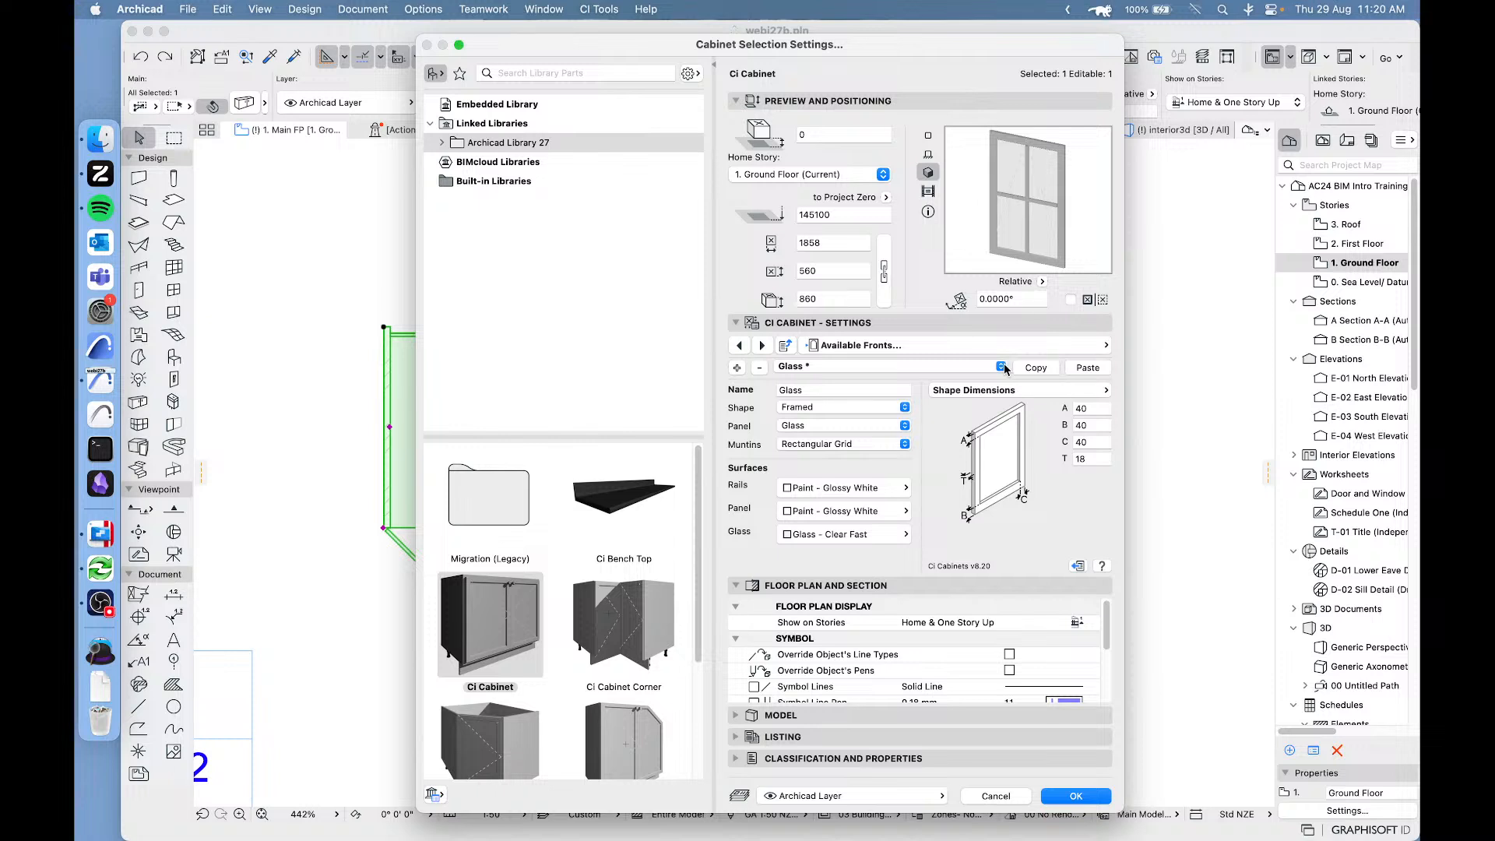
{"action": "left_click", "coordinate": [737, 368]}
{"action": "left_click", "coordinate": [842, 367]}
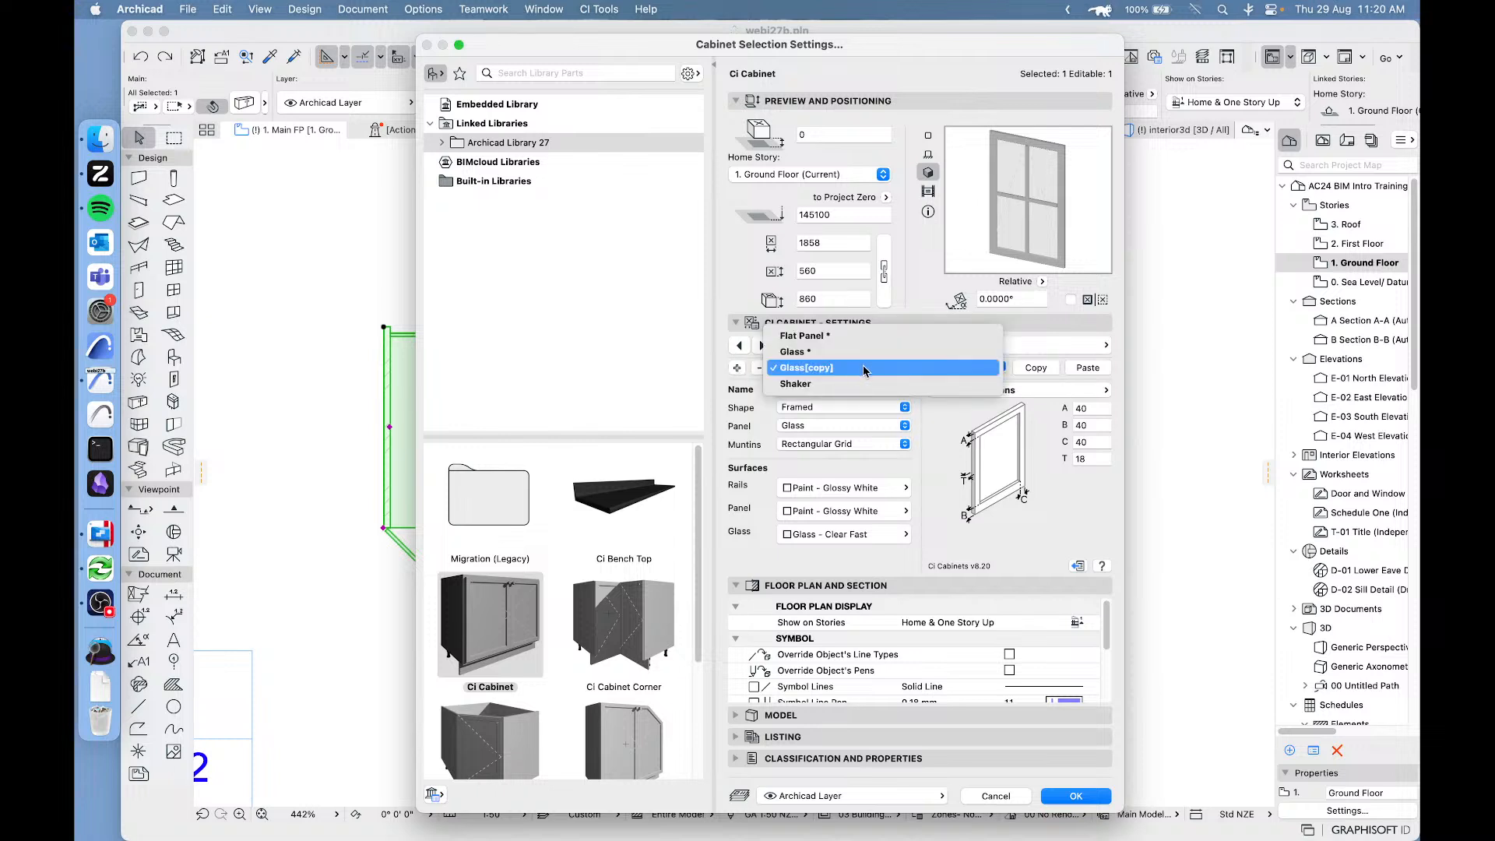
{"action": "left_click", "coordinate": [766, 434]}
Set the copied glass front's muntins to Diamond Grid and its glass surface to Glass - Blue.
{"action": "left_click", "coordinate": [850, 444]}
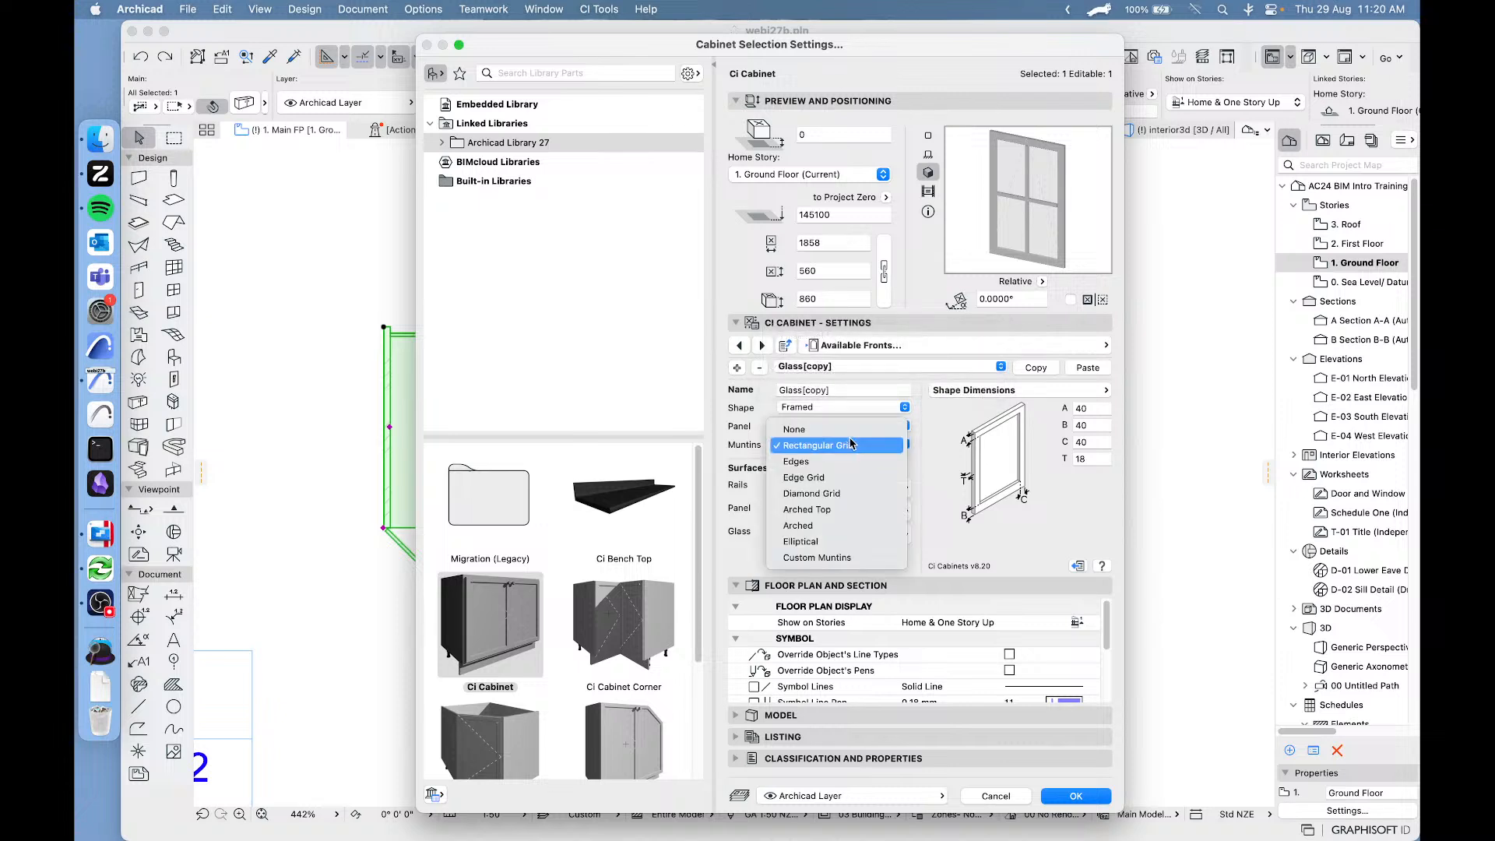
{"action": "left_click", "coordinate": [833, 496]}
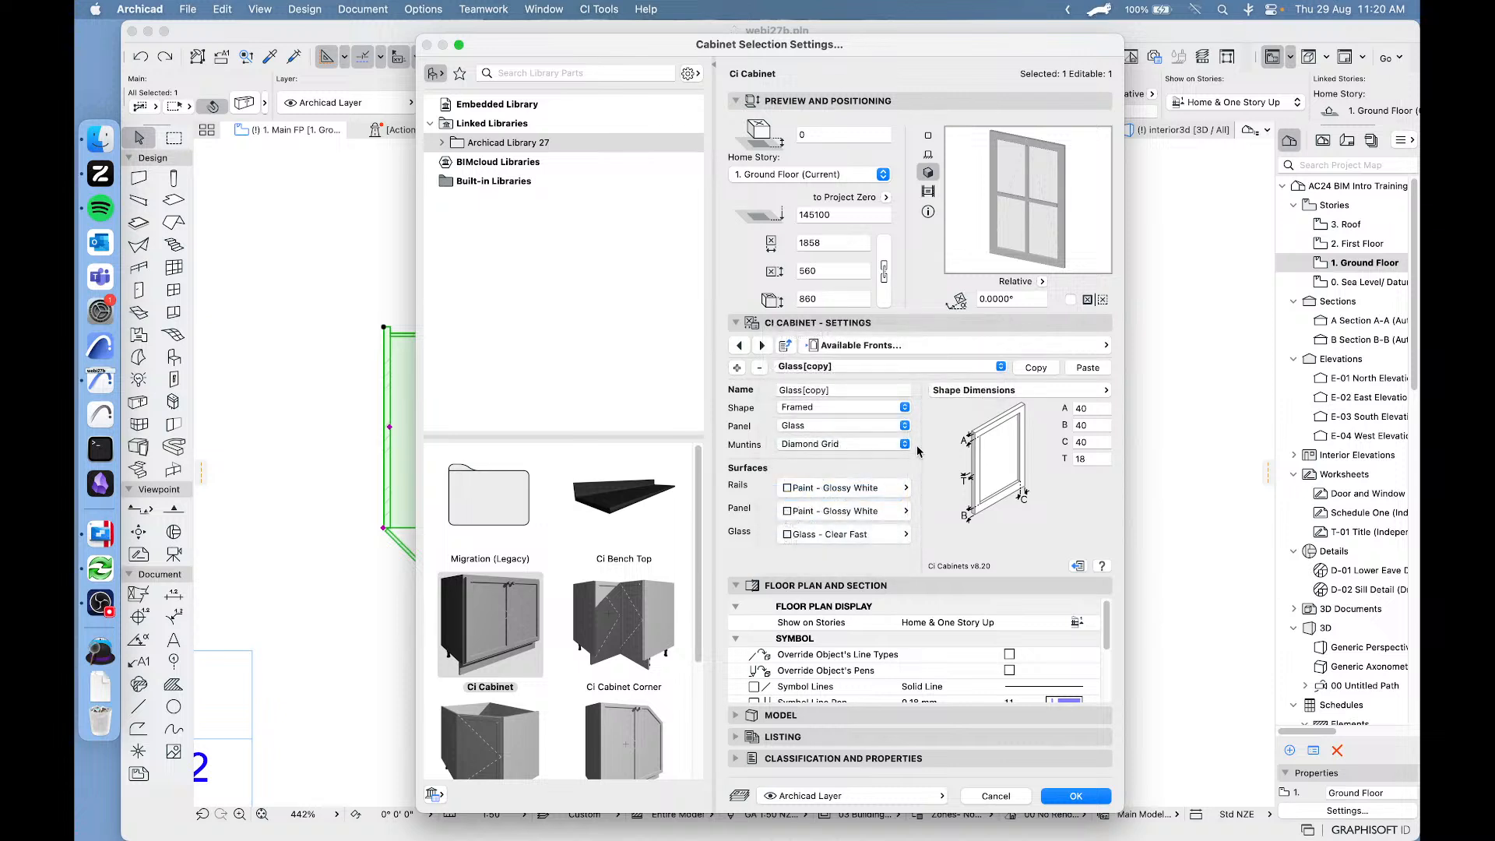
{"action": "left_click", "coordinate": [854, 536]}
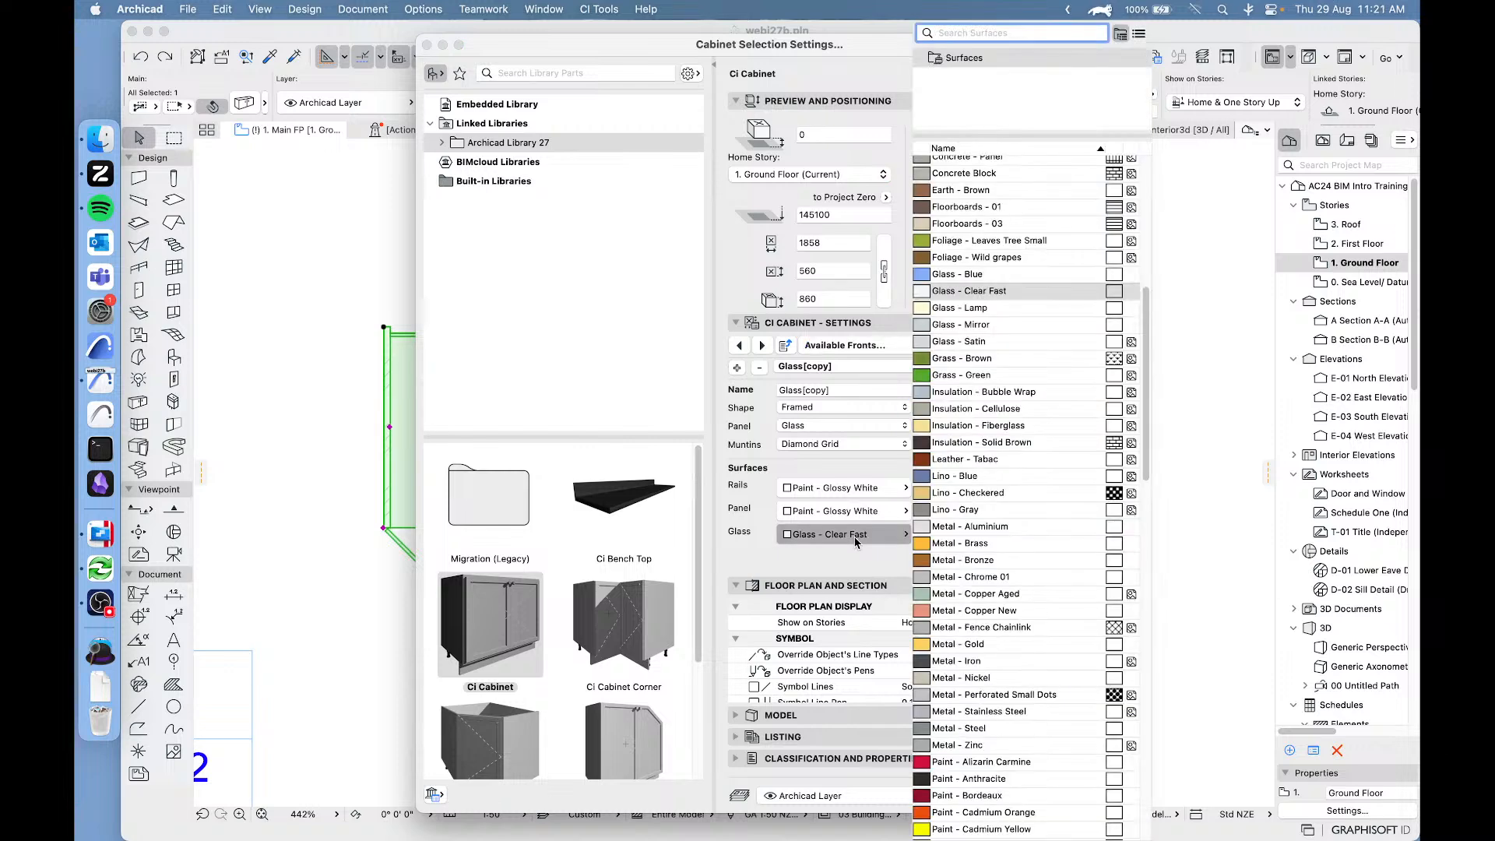
{"action": "left_click", "coordinate": [972, 278]}
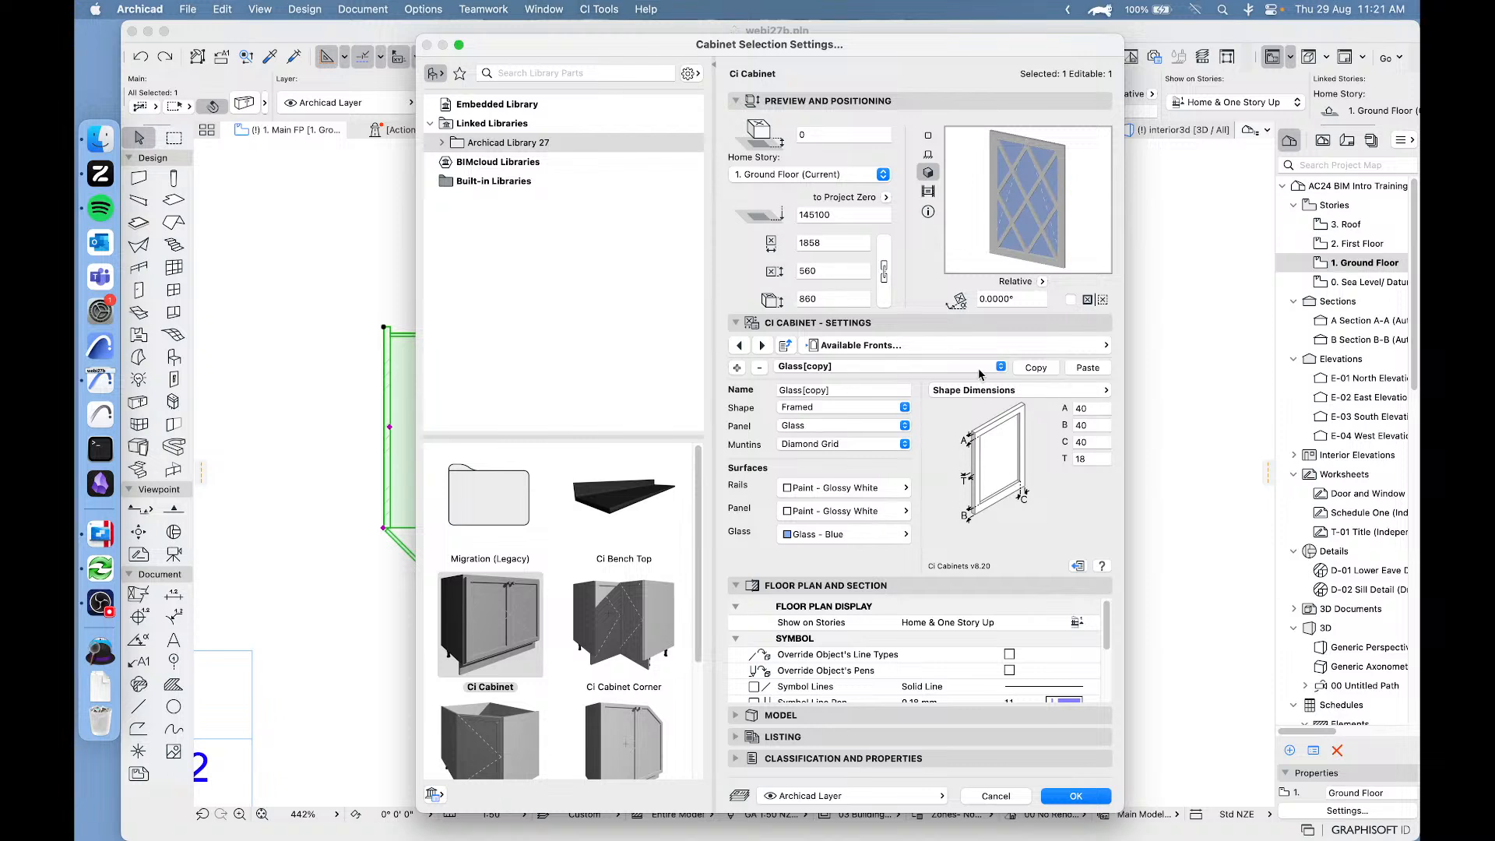
Return to the Modules page and assign the Glass[copy] front to the leftmost module only.
{"action": "left_click", "coordinate": [983, 343]}
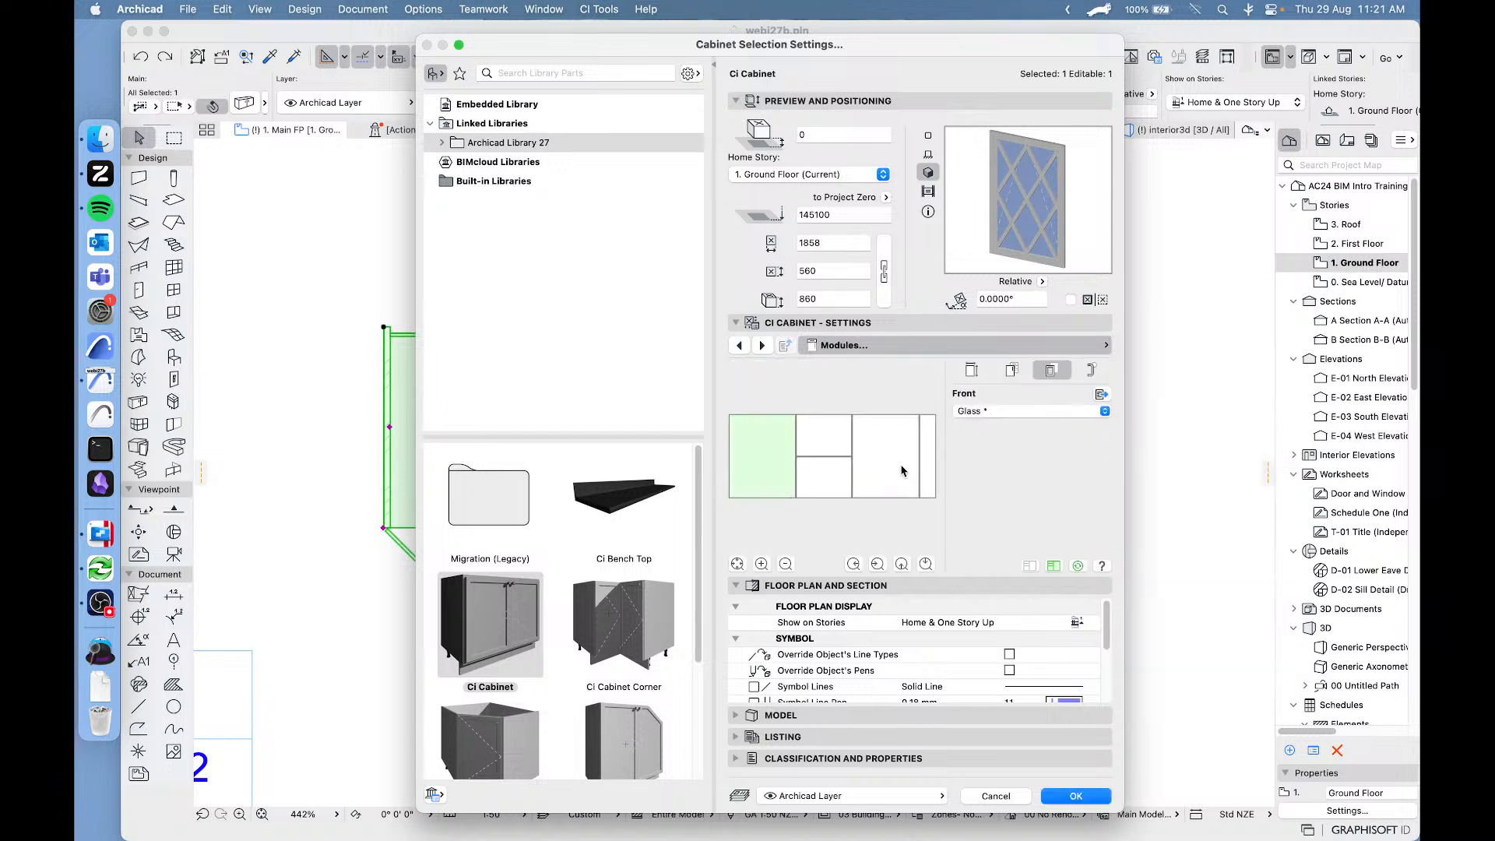
{"action": "left_click", "coordinate": [890, 461]}
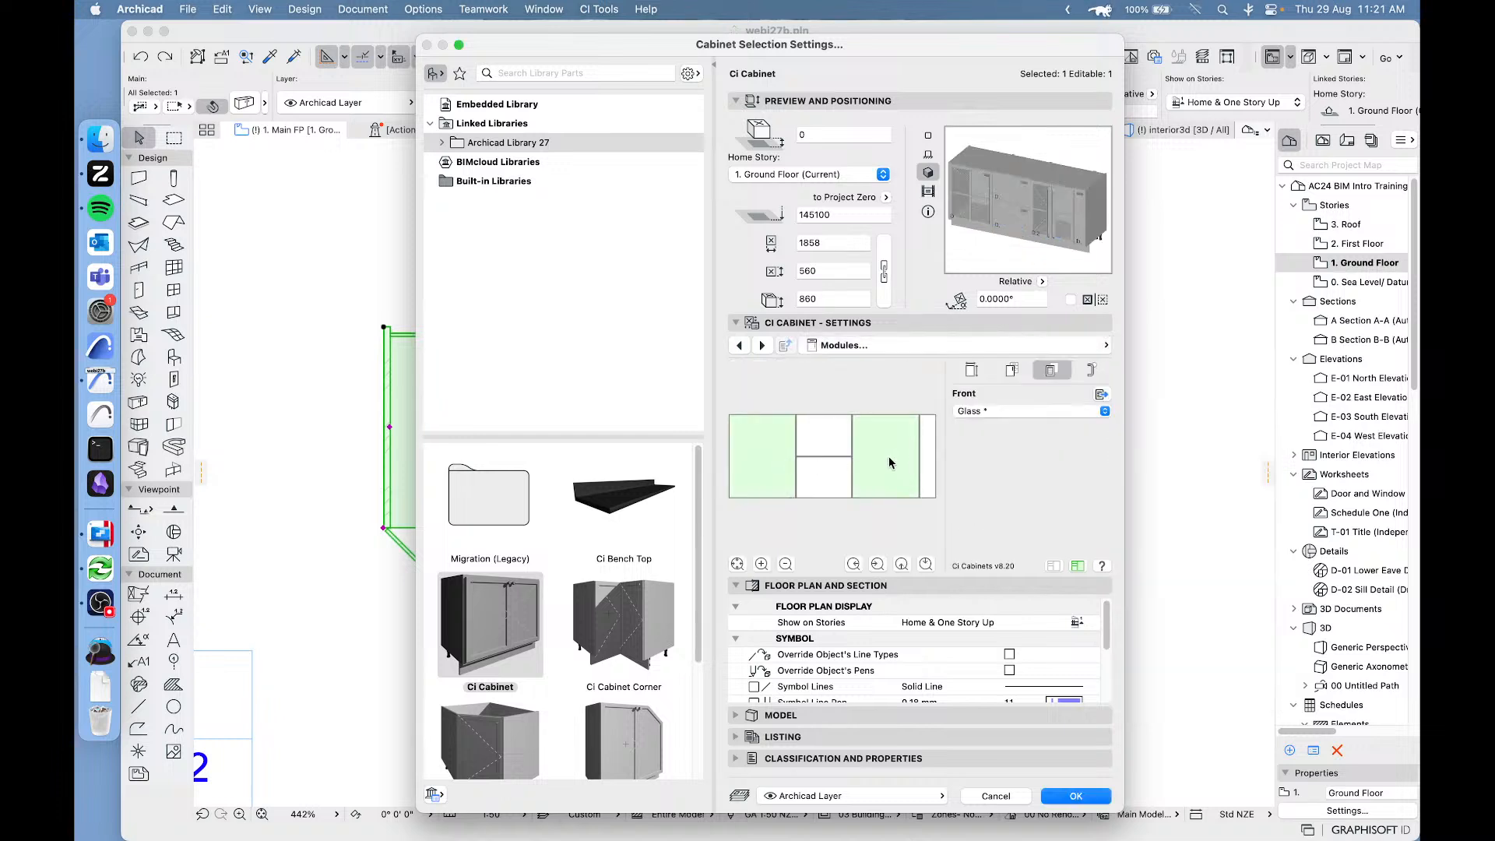
{"action": "left_click", "coordinate": [777, 473]}
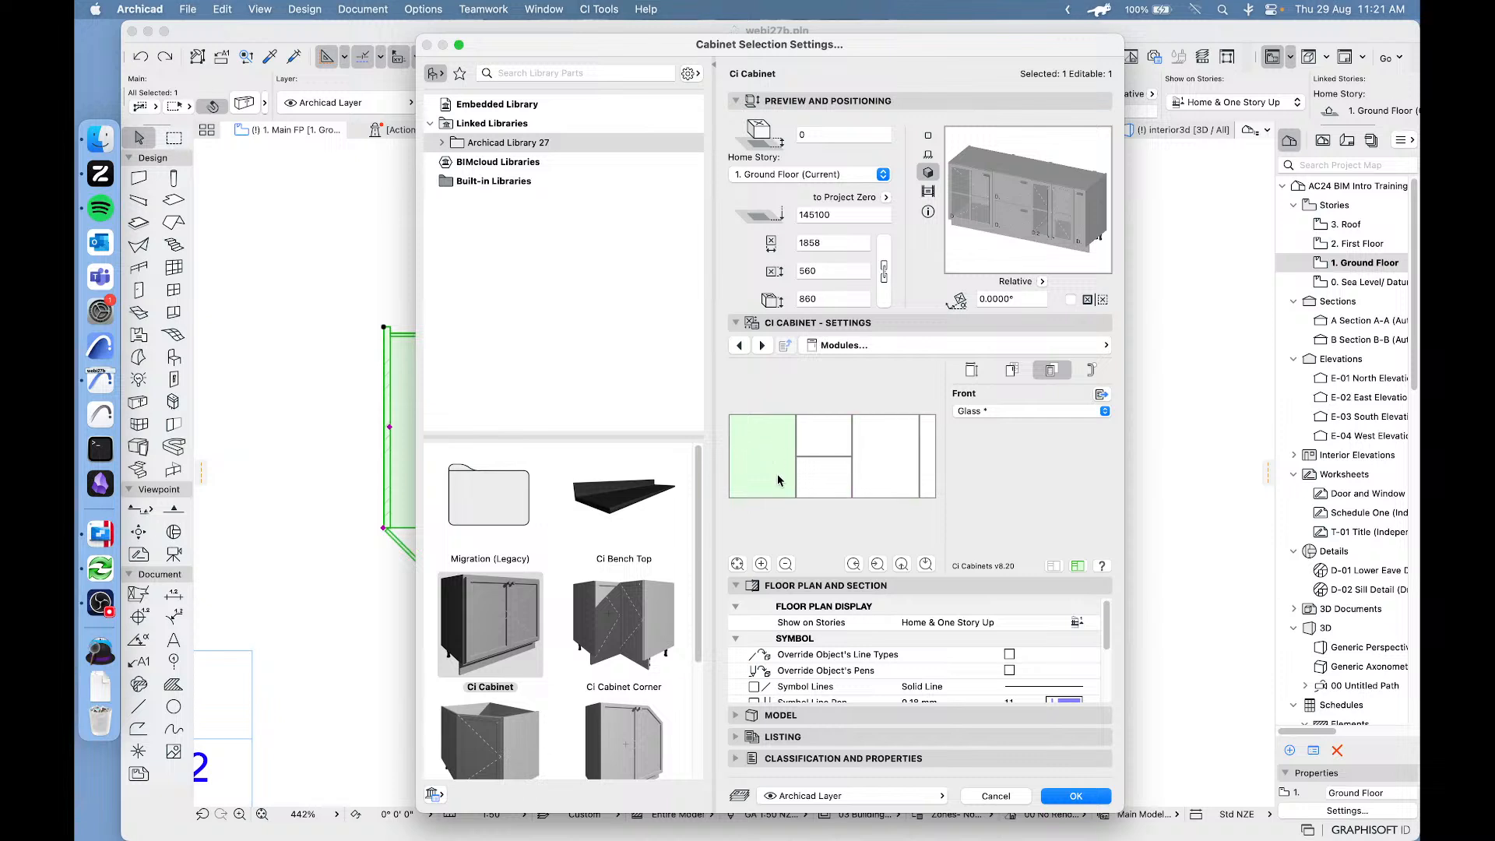
{"action": "left_click", "coordinate": [1040, 412]}
{"action": "left_click", "coordinate": [983, 429]}
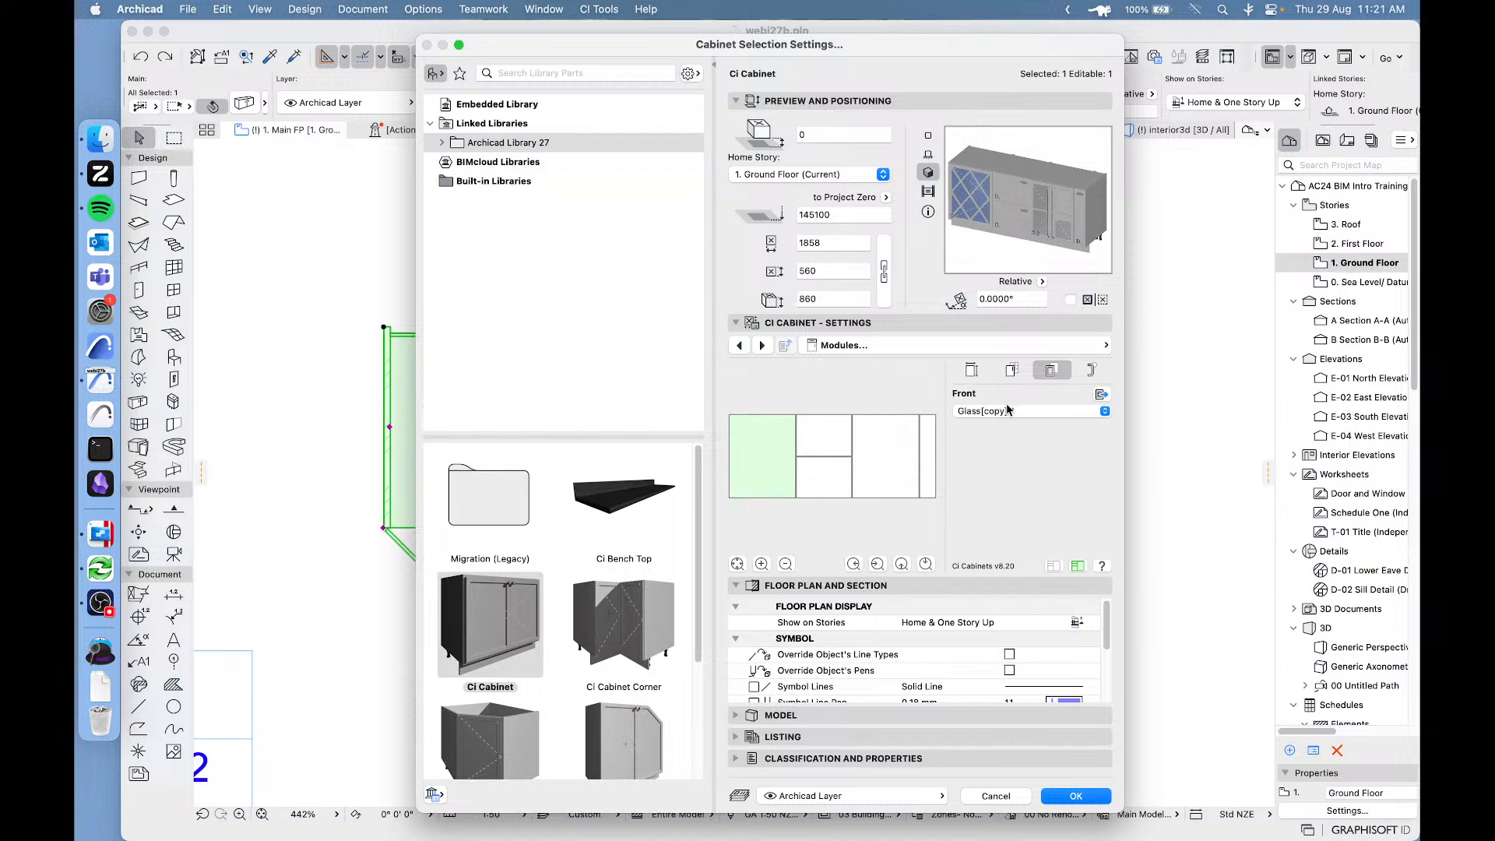
Change the leftmost module's type to Door Double.
{"action": "left_click", "coordinate": [1012, 370]}
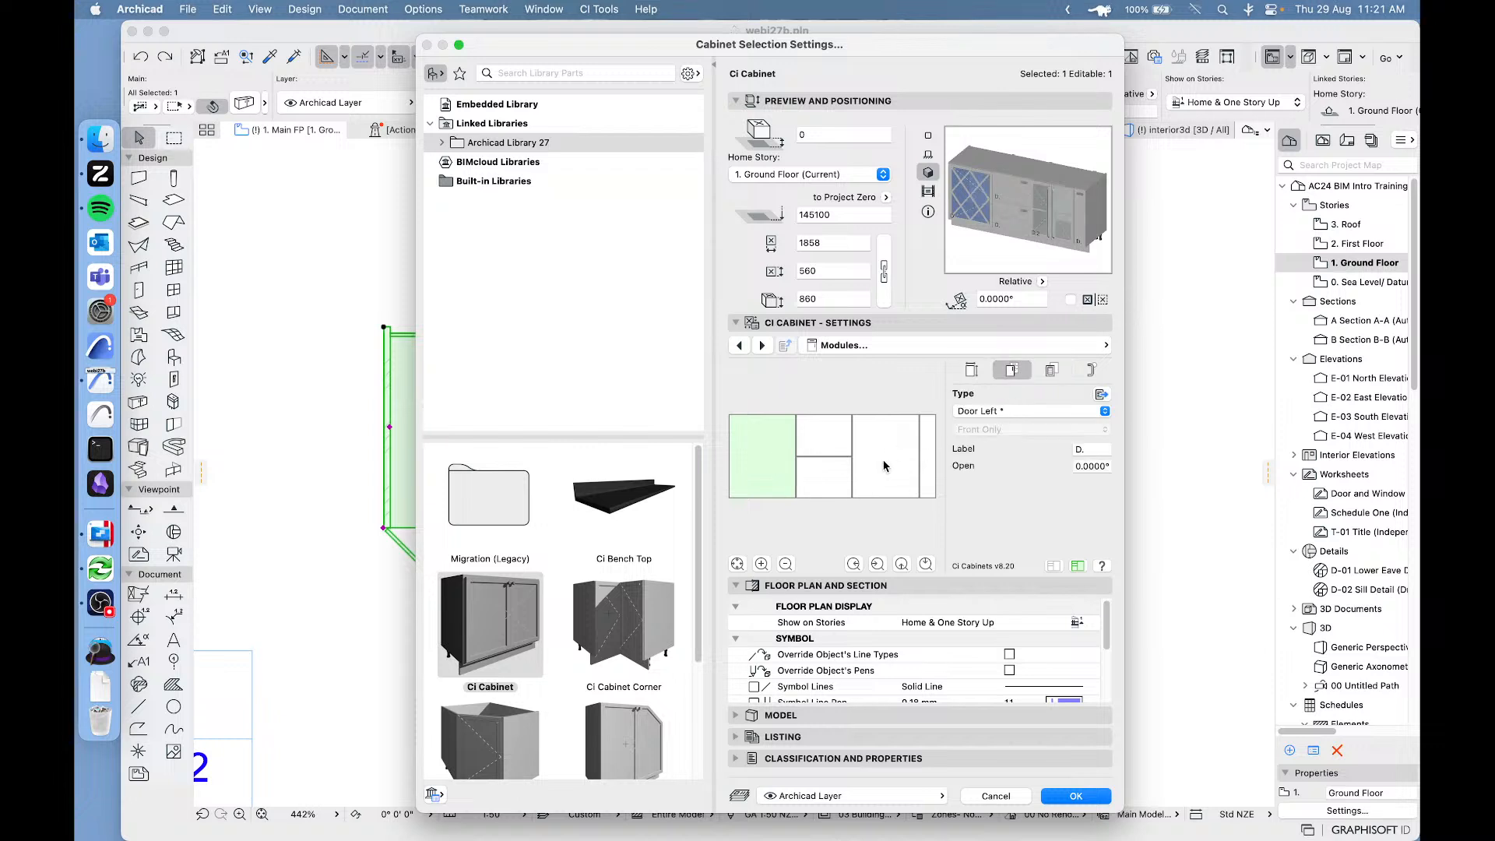
{"action": "left_click", "coordinate": [1007, 410]}
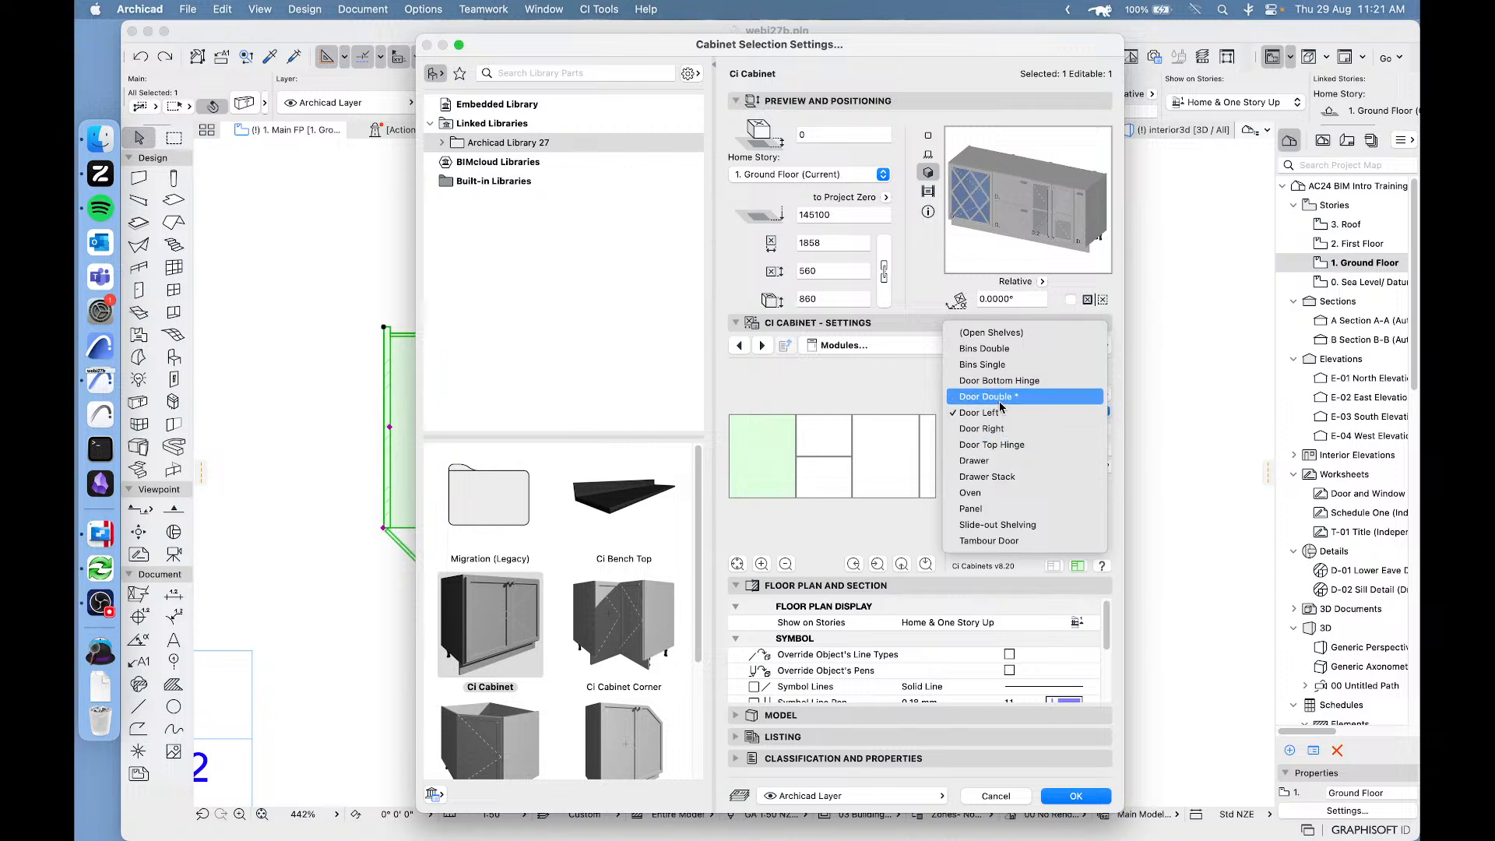
{"action": "left_click", "coordinate": [1003, 399]}
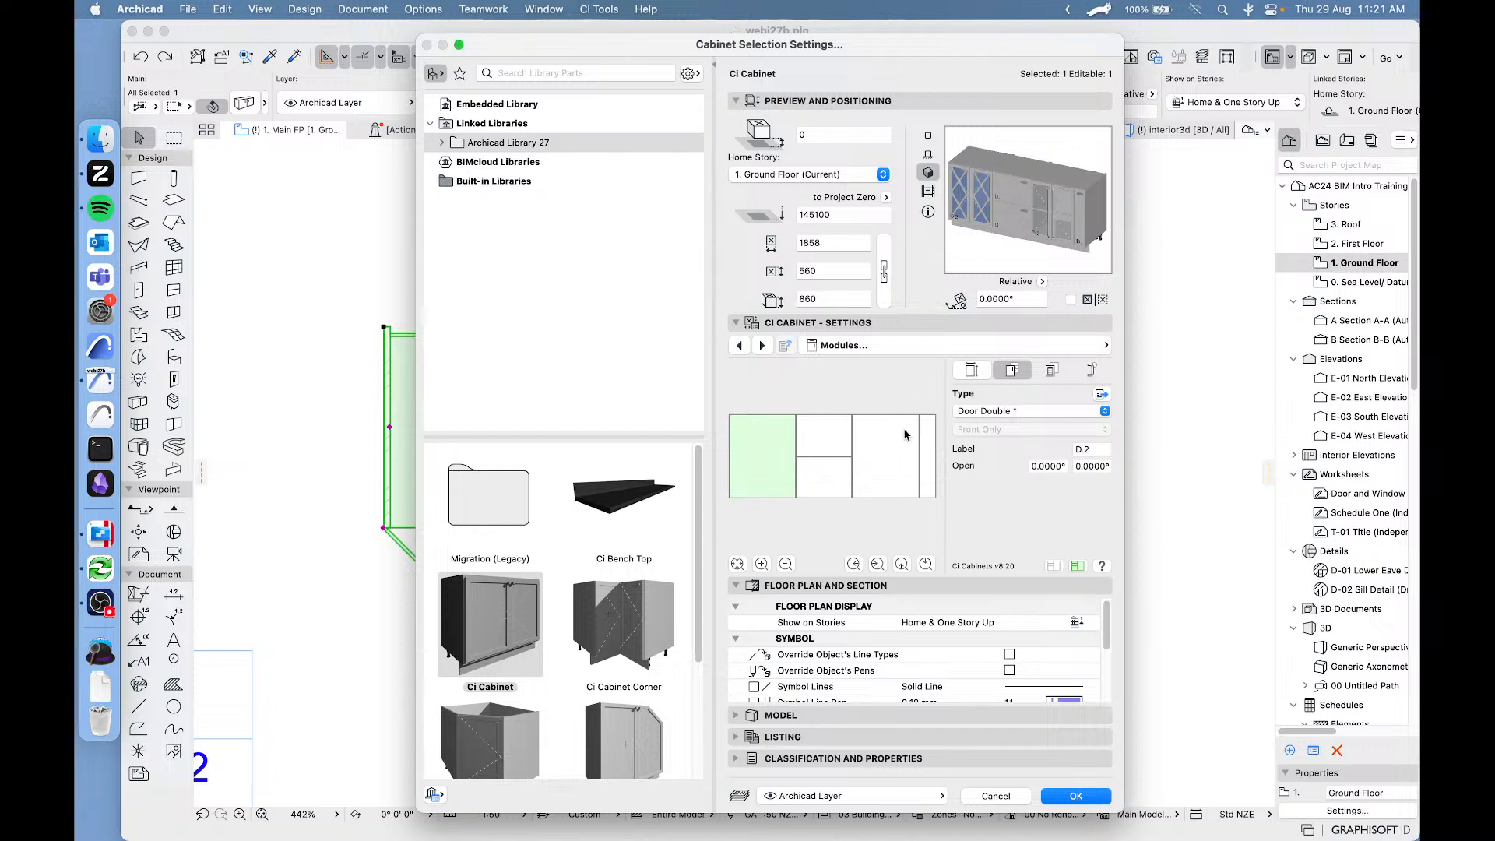
Check the leftmost module's handle options and display the Dee Pull handle in the available handles settings.
{"action": "left_click", "coordinate": [1093, 372]}
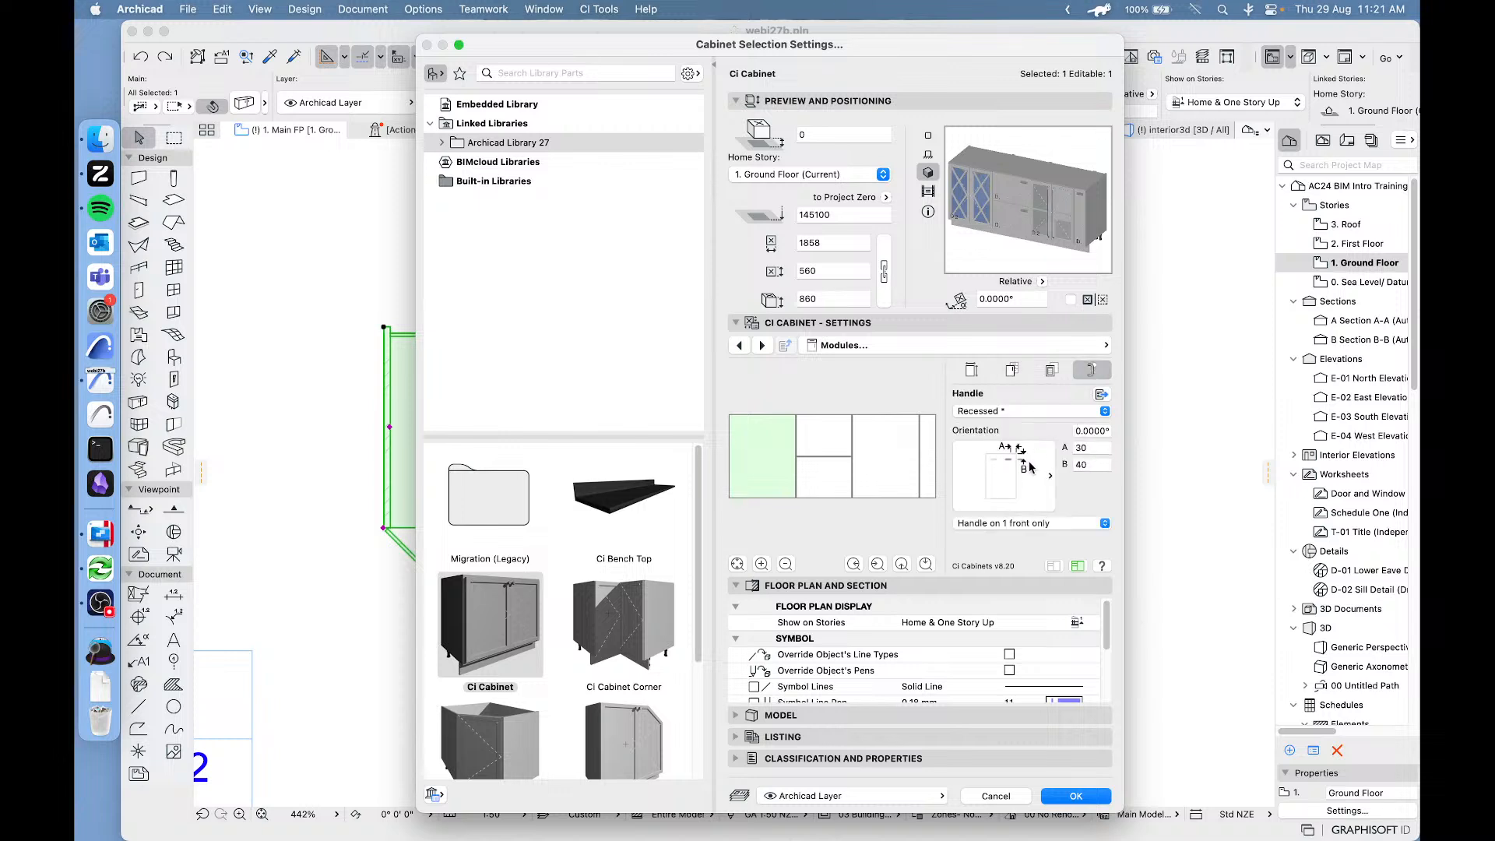
{"action": "left_click", "coordinate": [1049, 411]}
{"action": "left_click", "coordinate": [1003, 347]}
{"action": "left_click", "coordinate": [1104, 395]}
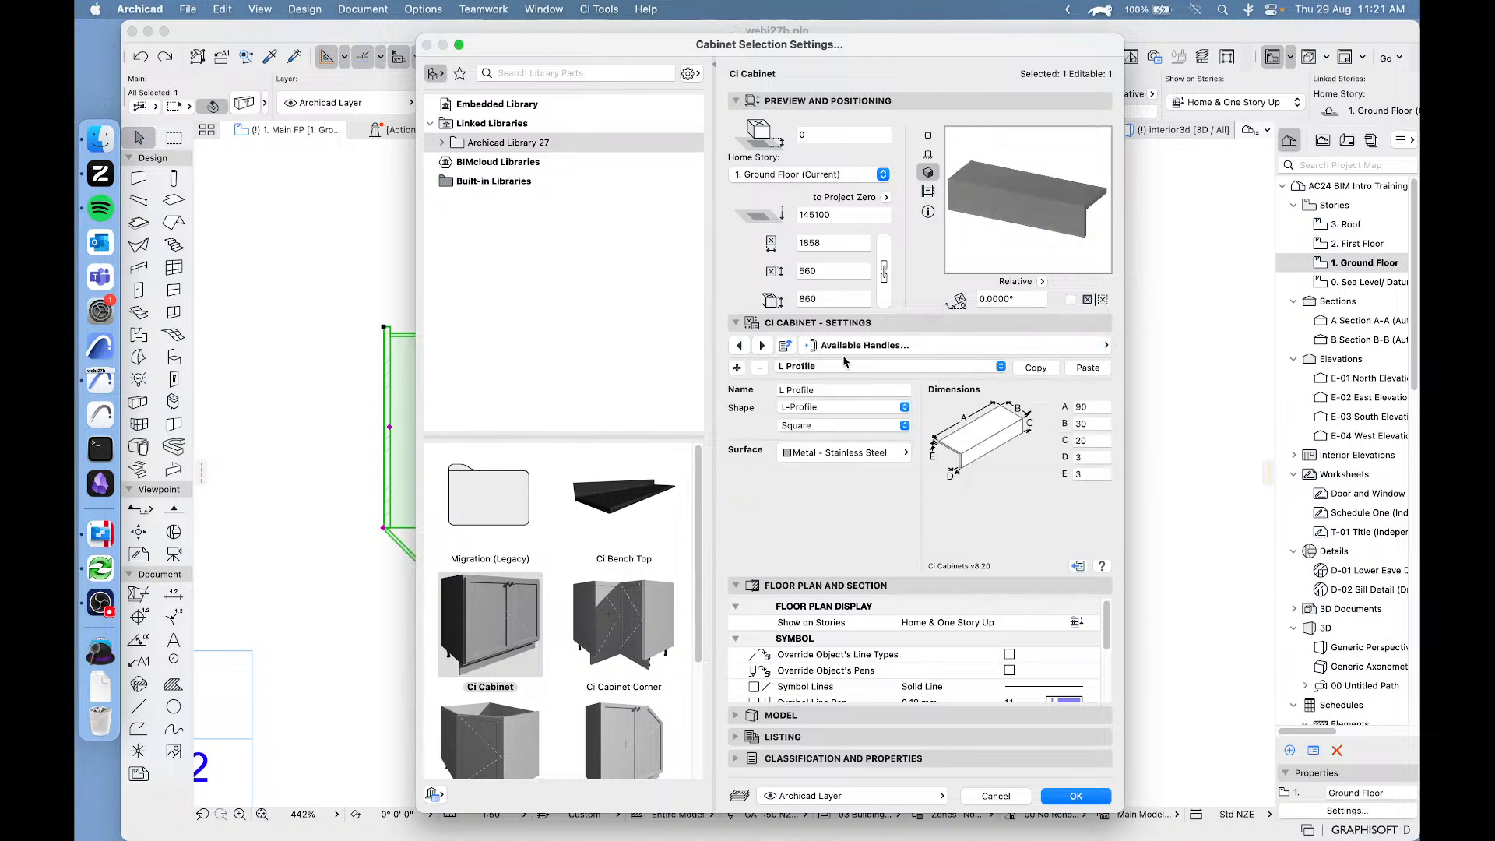
{"action": "left_click", "coordinate": [845, 366]}
{"action": "left_click", "coordinate": [856, 334]}
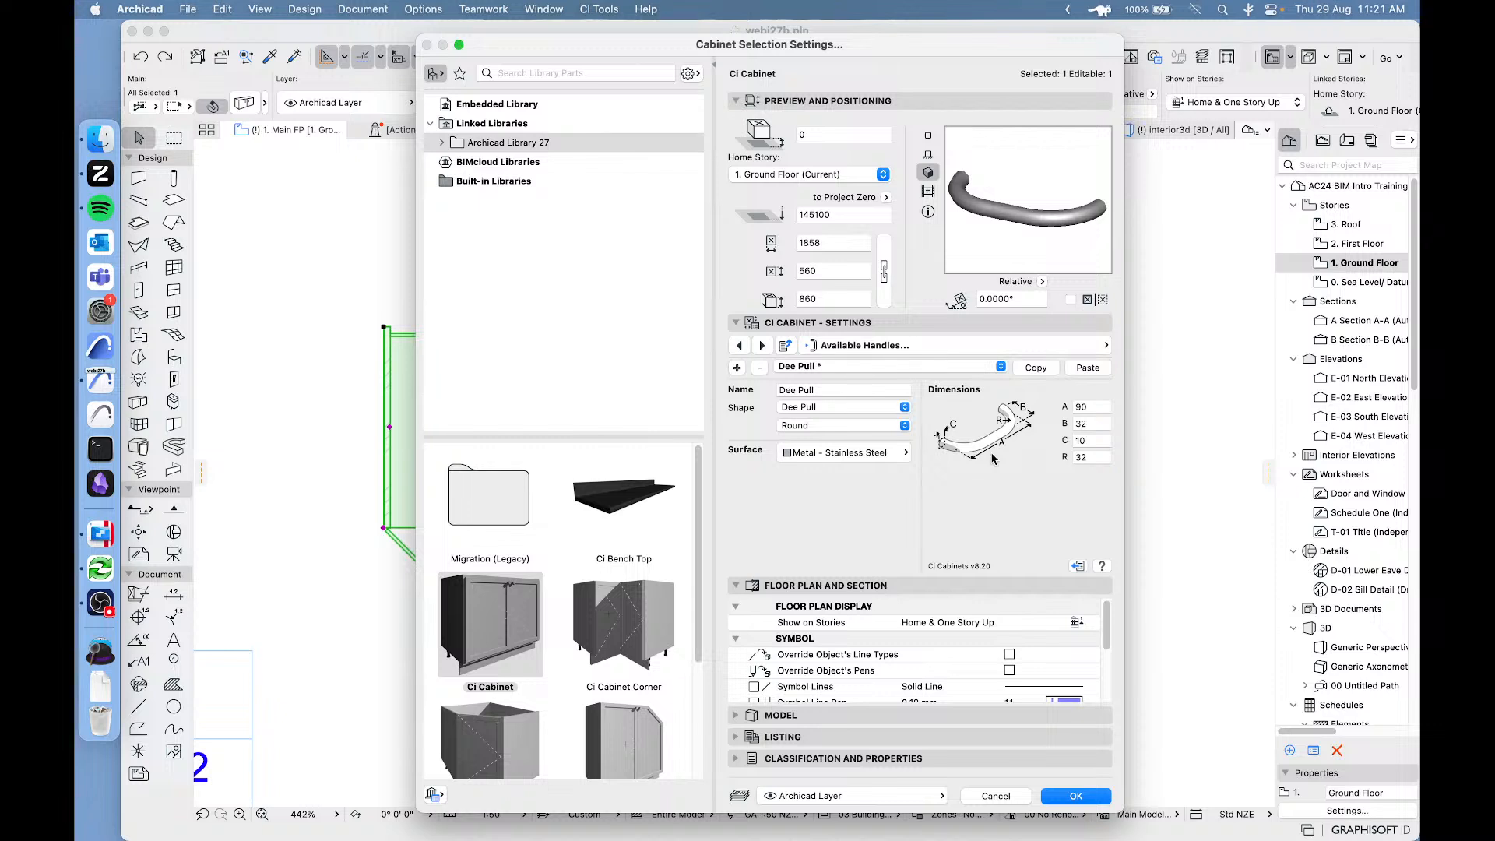
Switch to the available module types settings and select the Door Double type.
{"action": "left_click", "coordinate": [996, 347]}
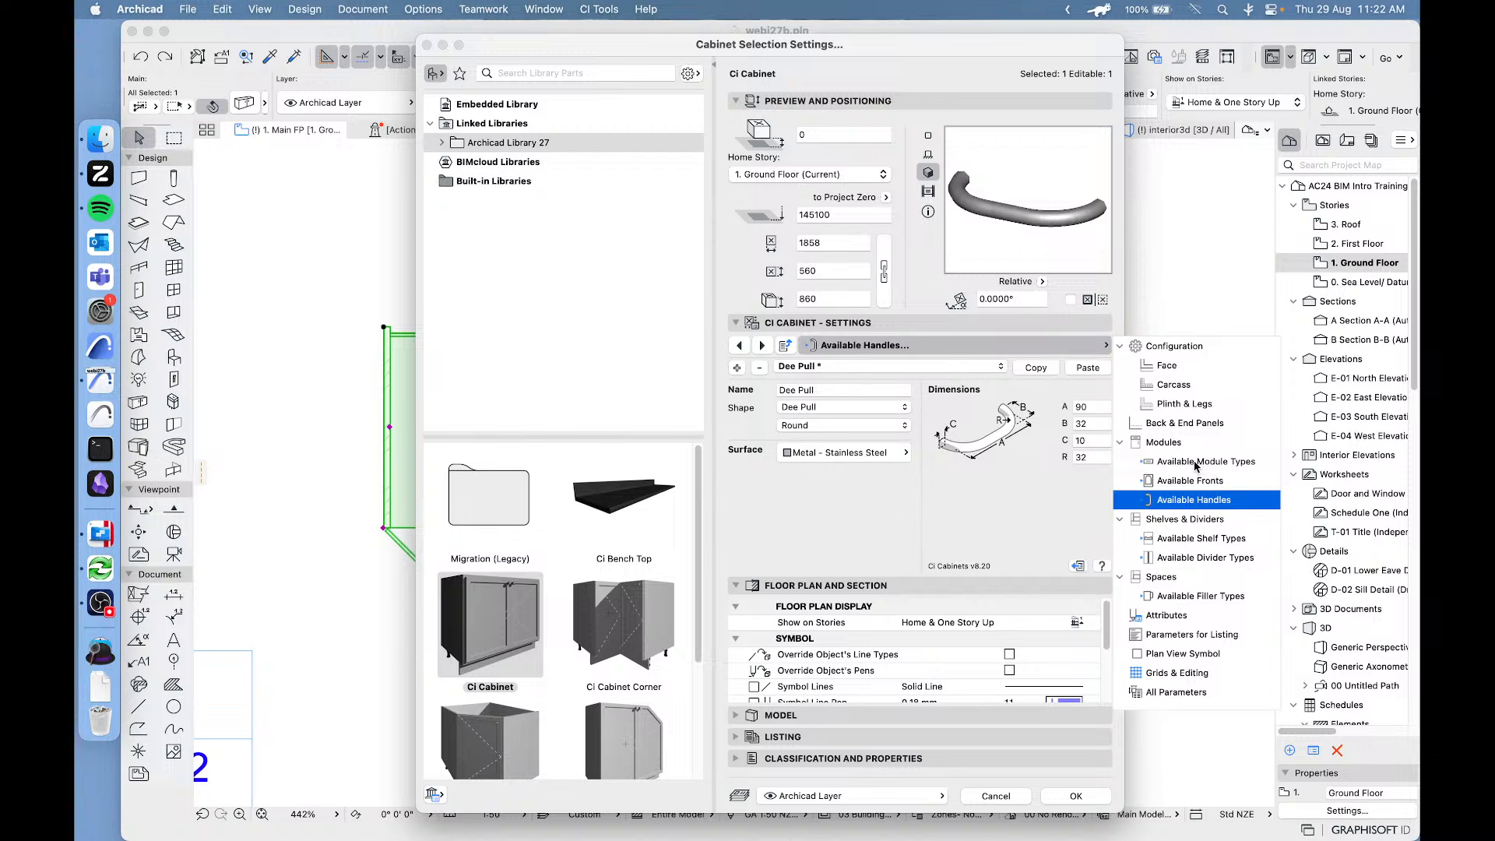
{"action": "left_click", "coordinate": [1197, 463]}
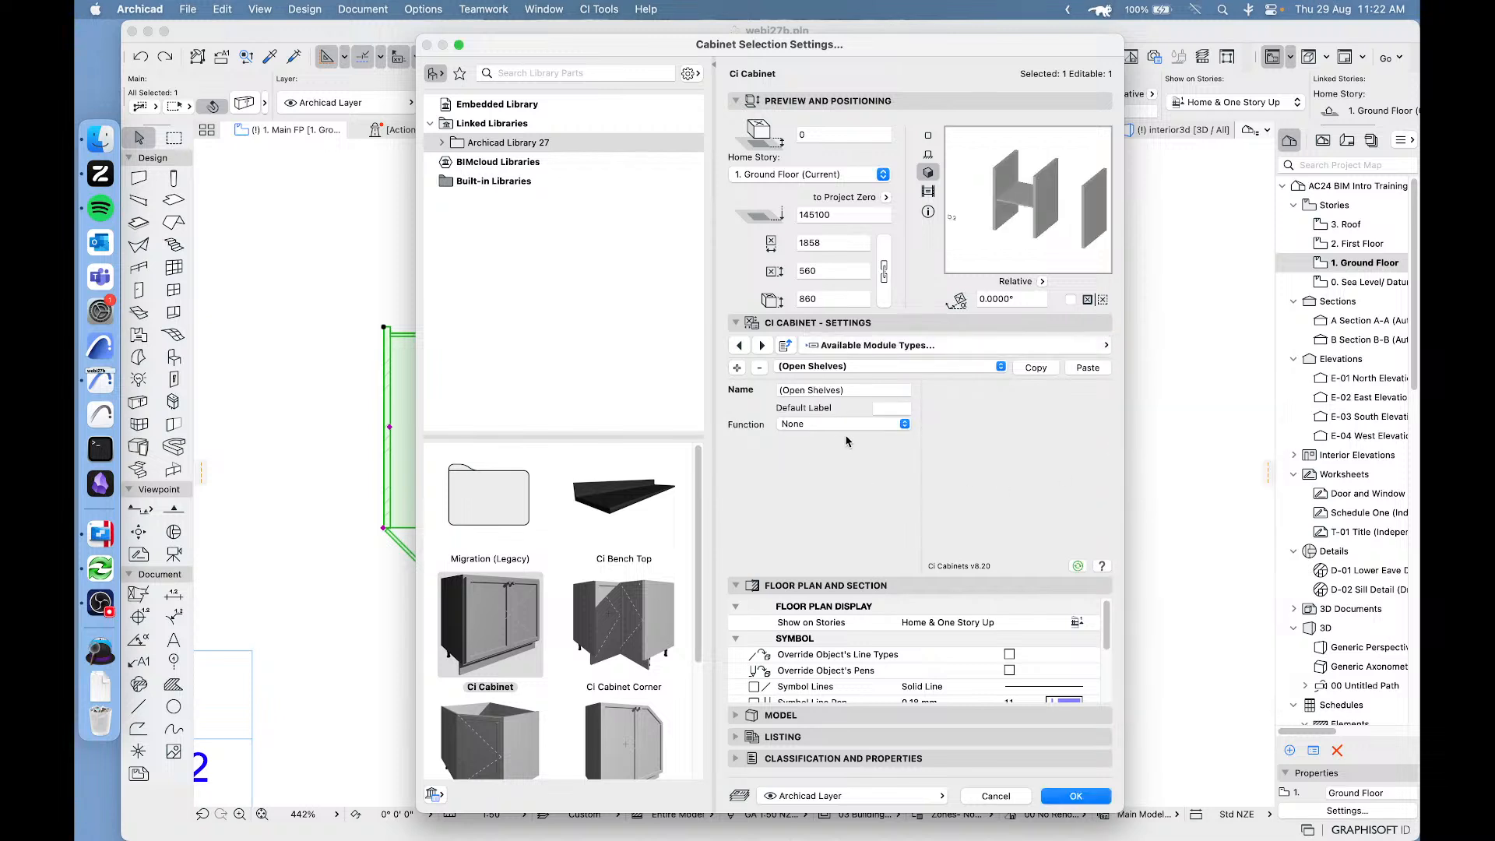
{"action": "left_click", "coordinate": [869, 367]}
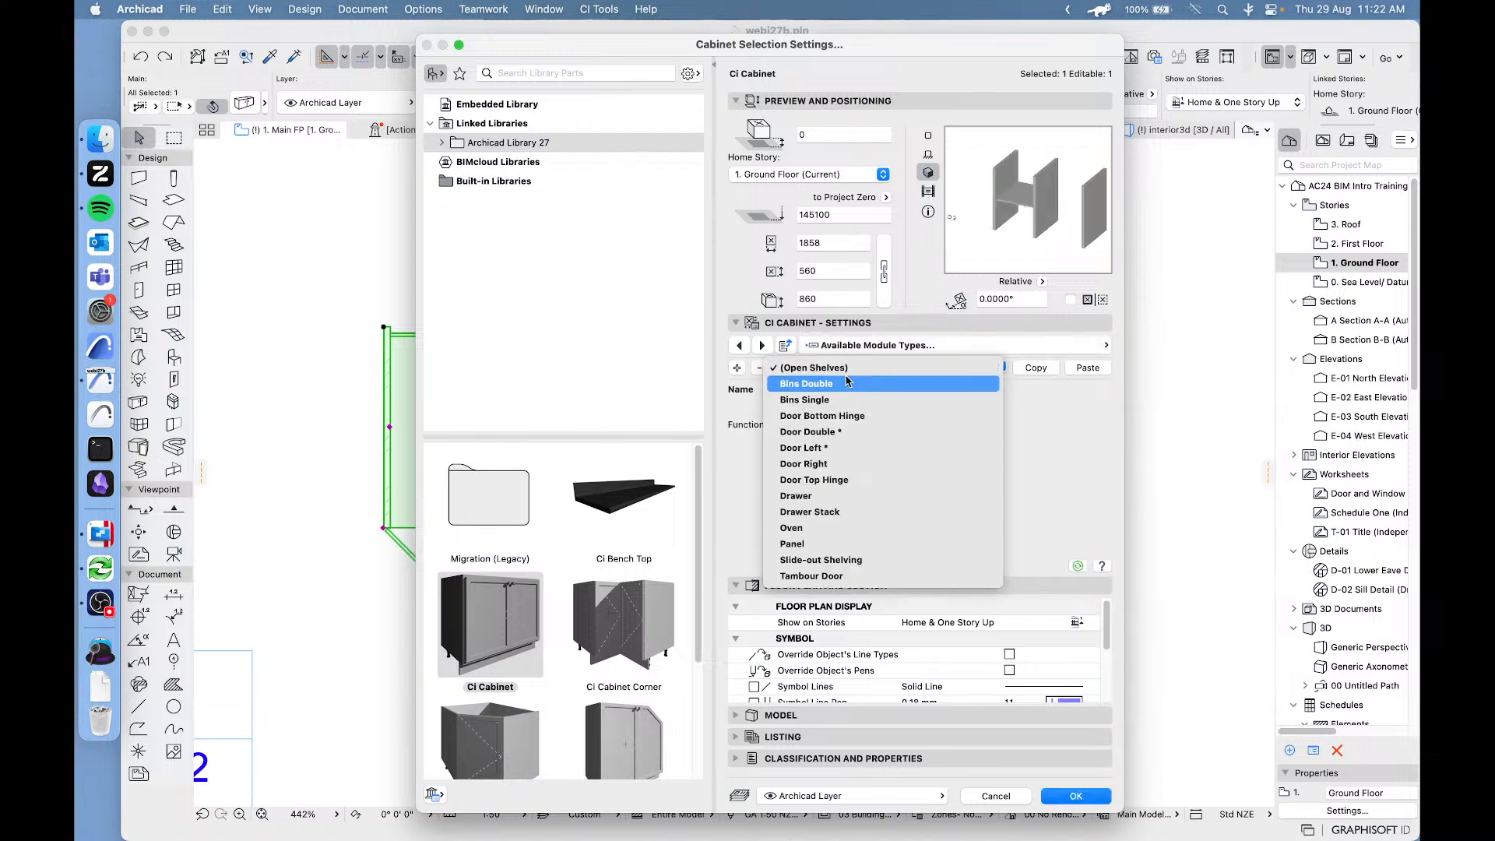
{"action": "left_click", "coordinate": [864, 421]}
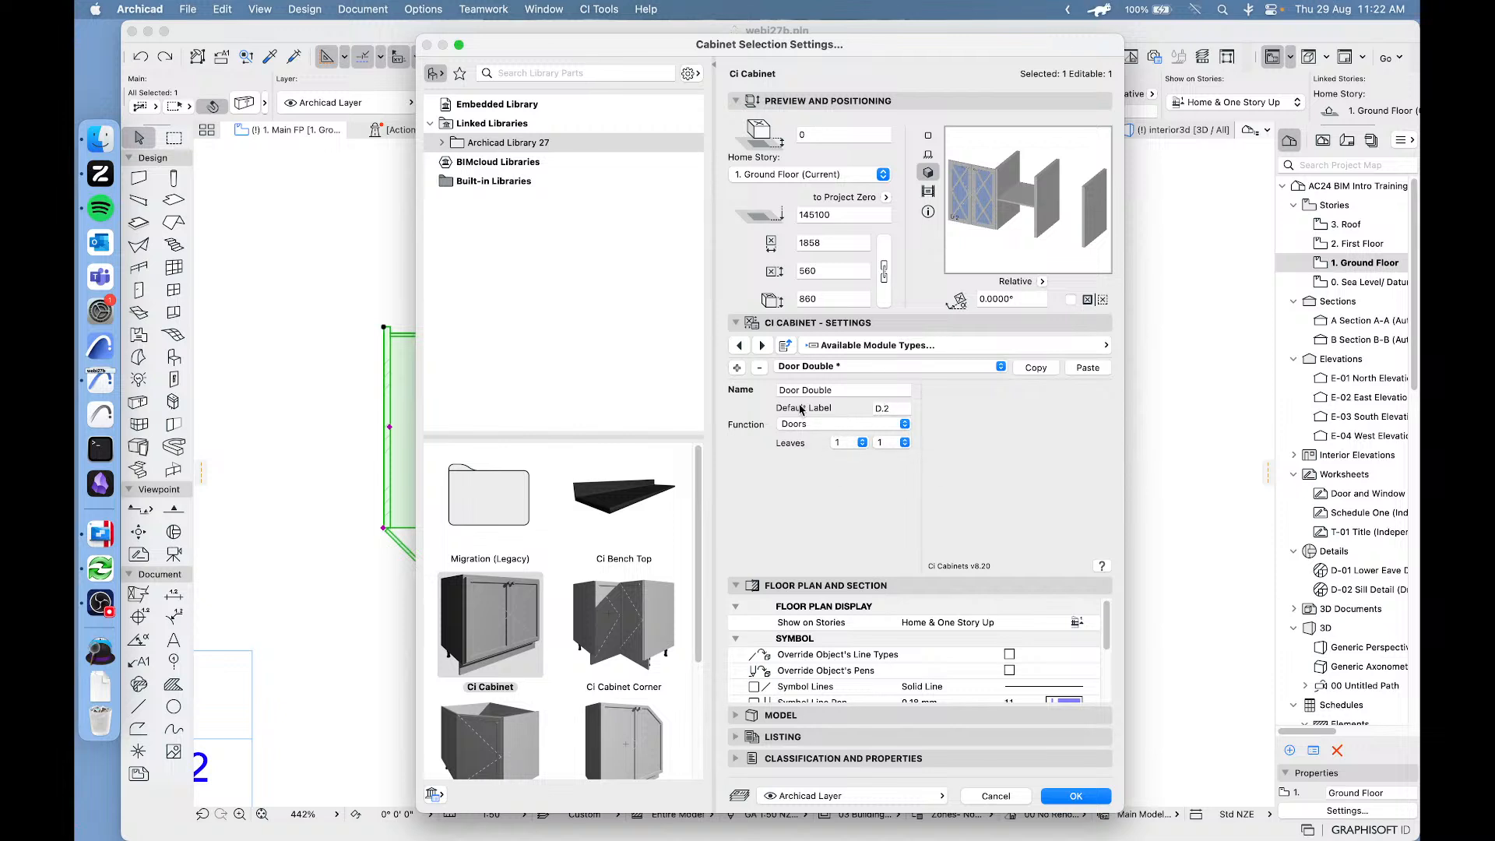
Keep the Doors function, set the Door Double type's leaves to 2 and 0, then apply the settings and deselect the cabinet.
{"action": "left_click", "coordinate": [816, 426]}
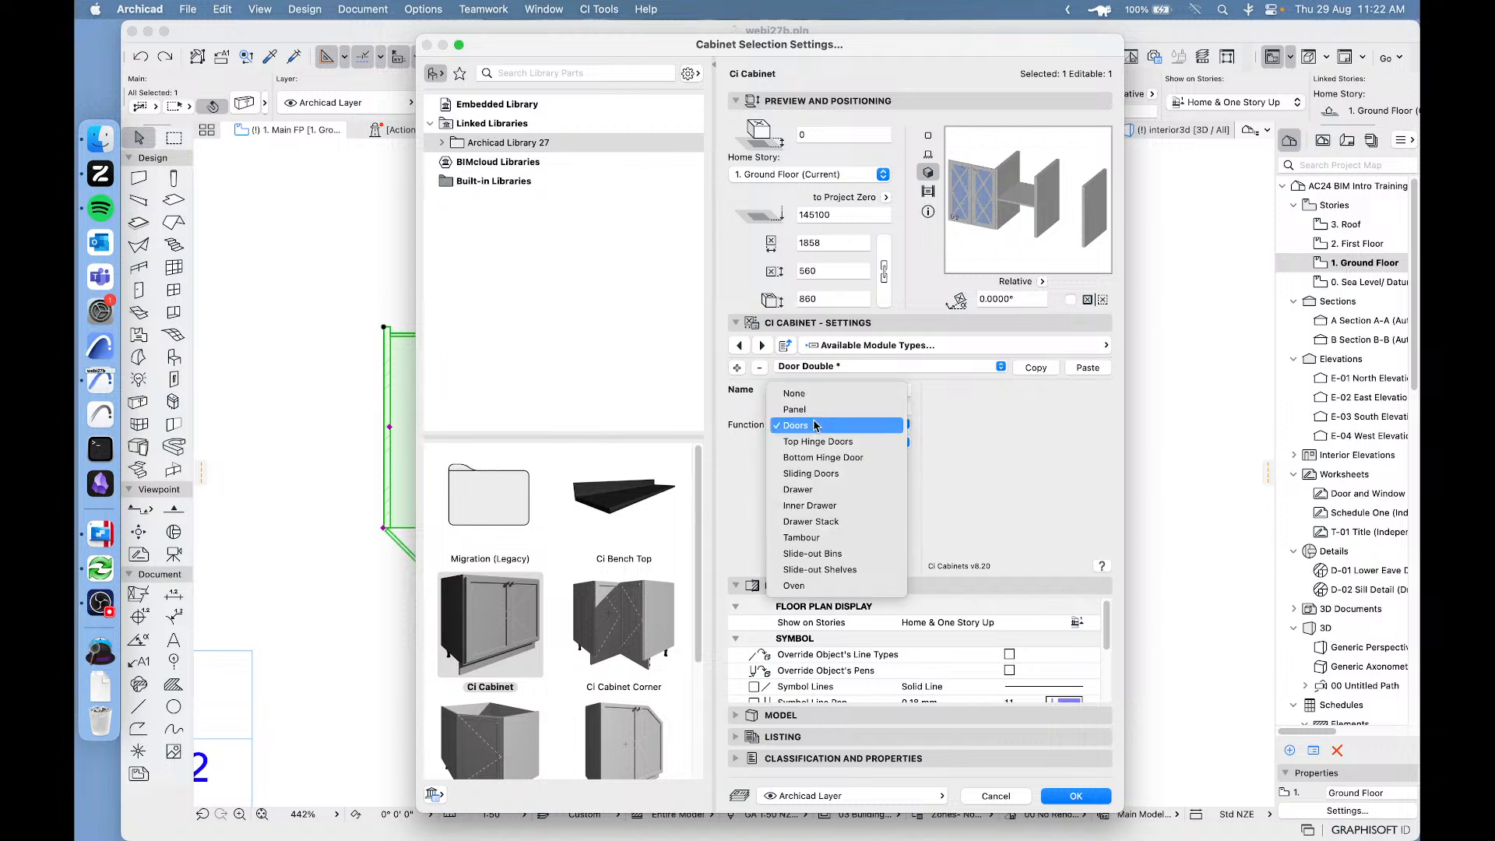
{"action": "left_click", "coordinate": [783, 427]}
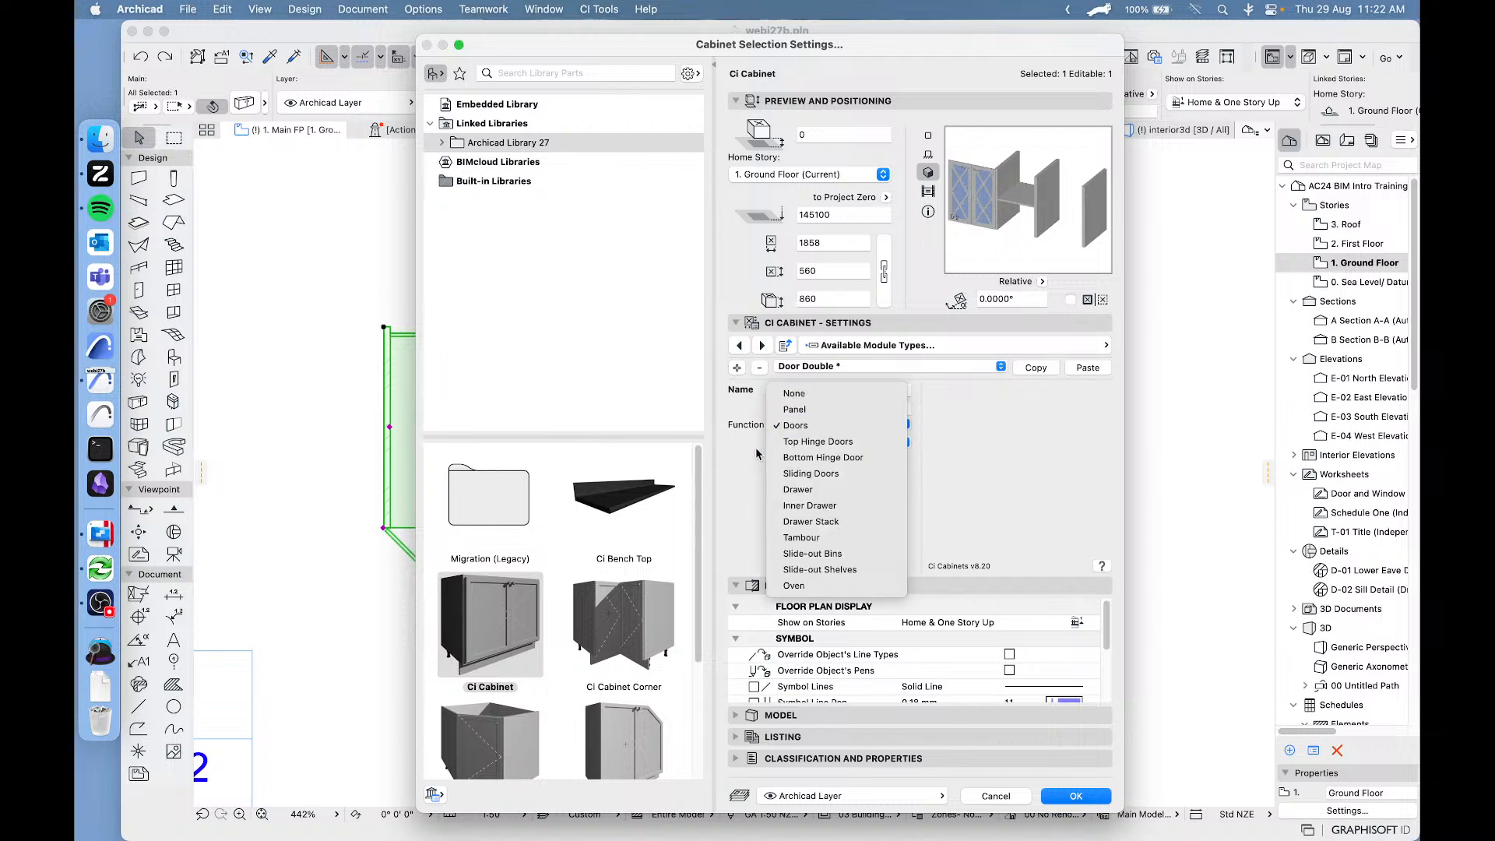
{"action": "left_click", "coordinate": [857, 442]}
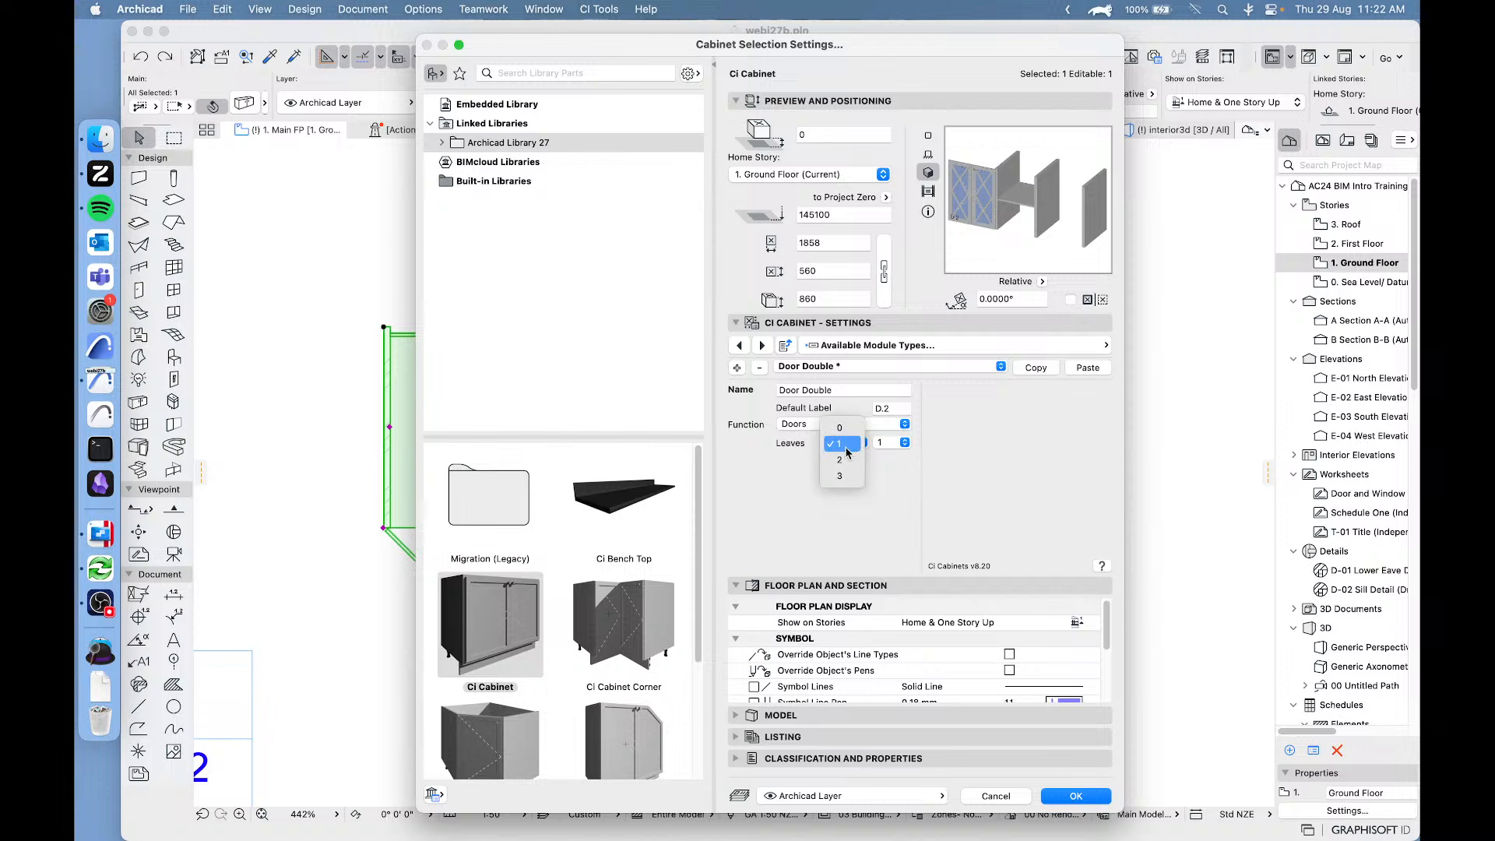
{"action": "left_click", "coordinate": [847, 461]}
{"action": "left_click", "coordinate": [903, 443]}
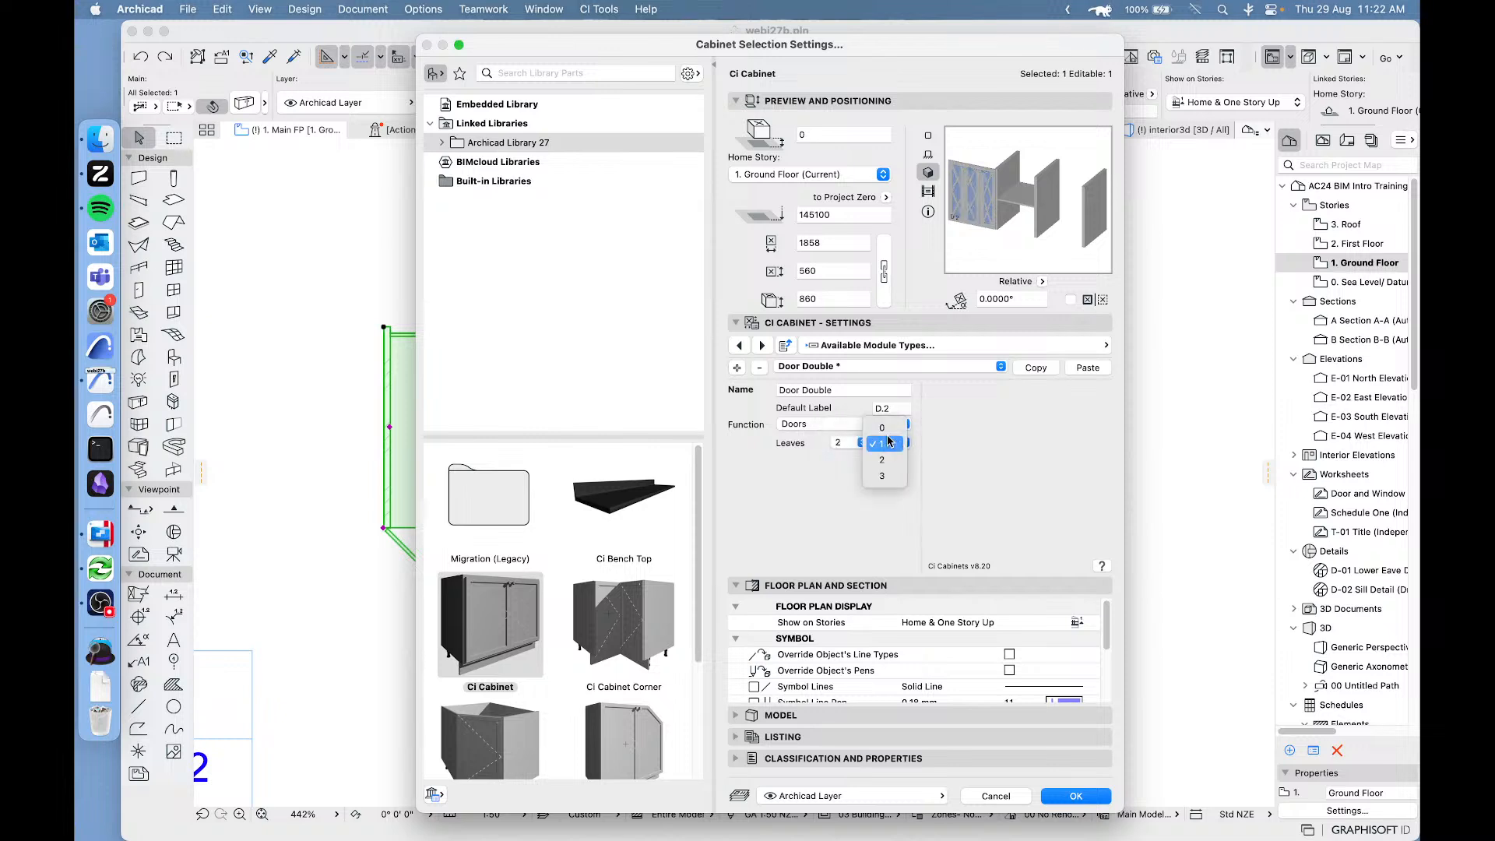
{"action": "left_click", "coordinate": [888, 431]}
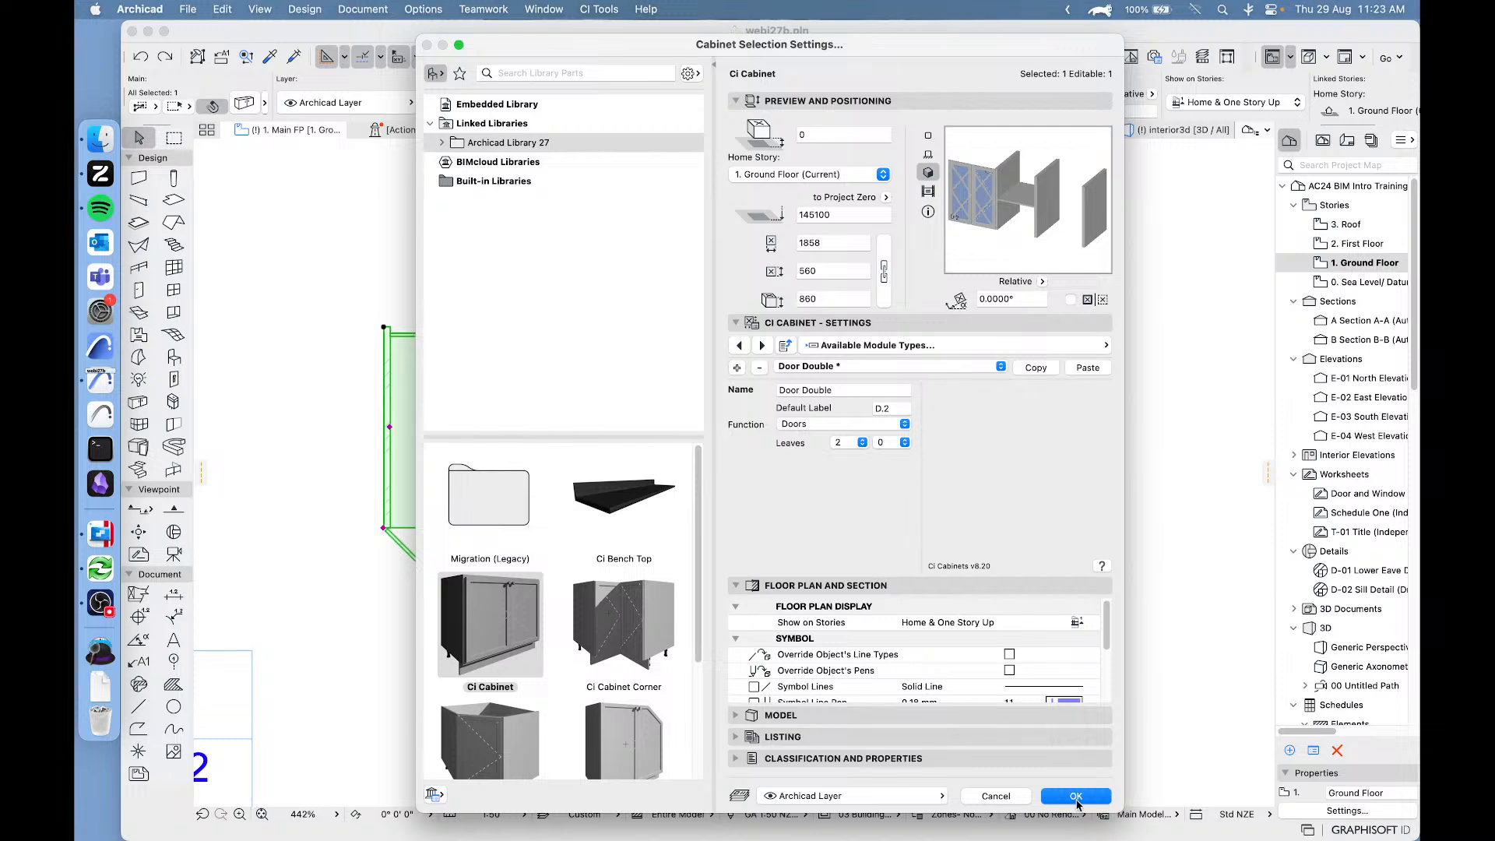
{"action": "key", "text": "Return"}
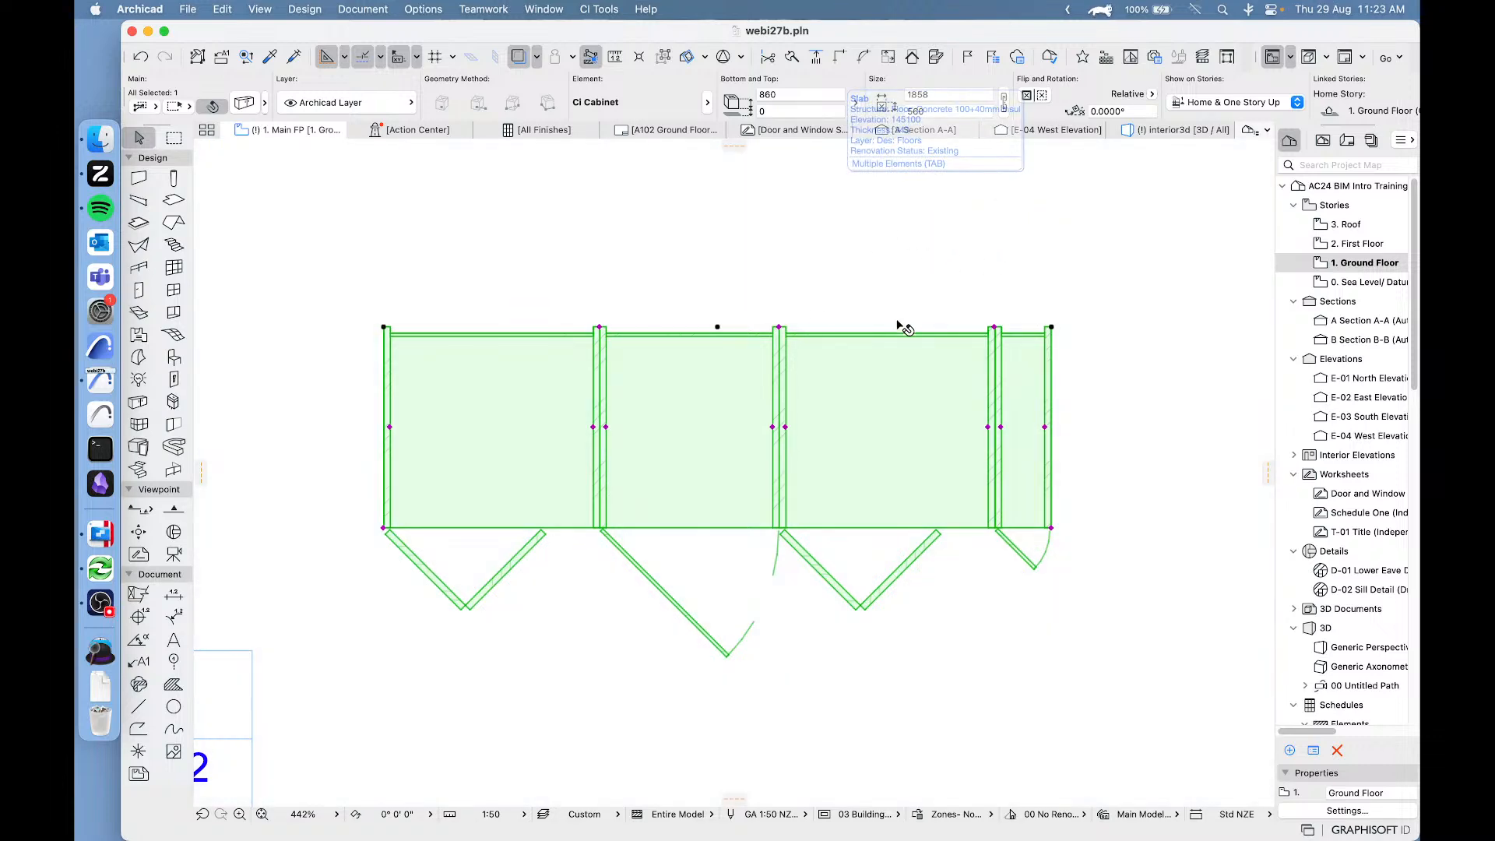
{"action": "scroll", "coordinate": [867, 299], "scroll_direction": "down", "scroll_amount": 5}
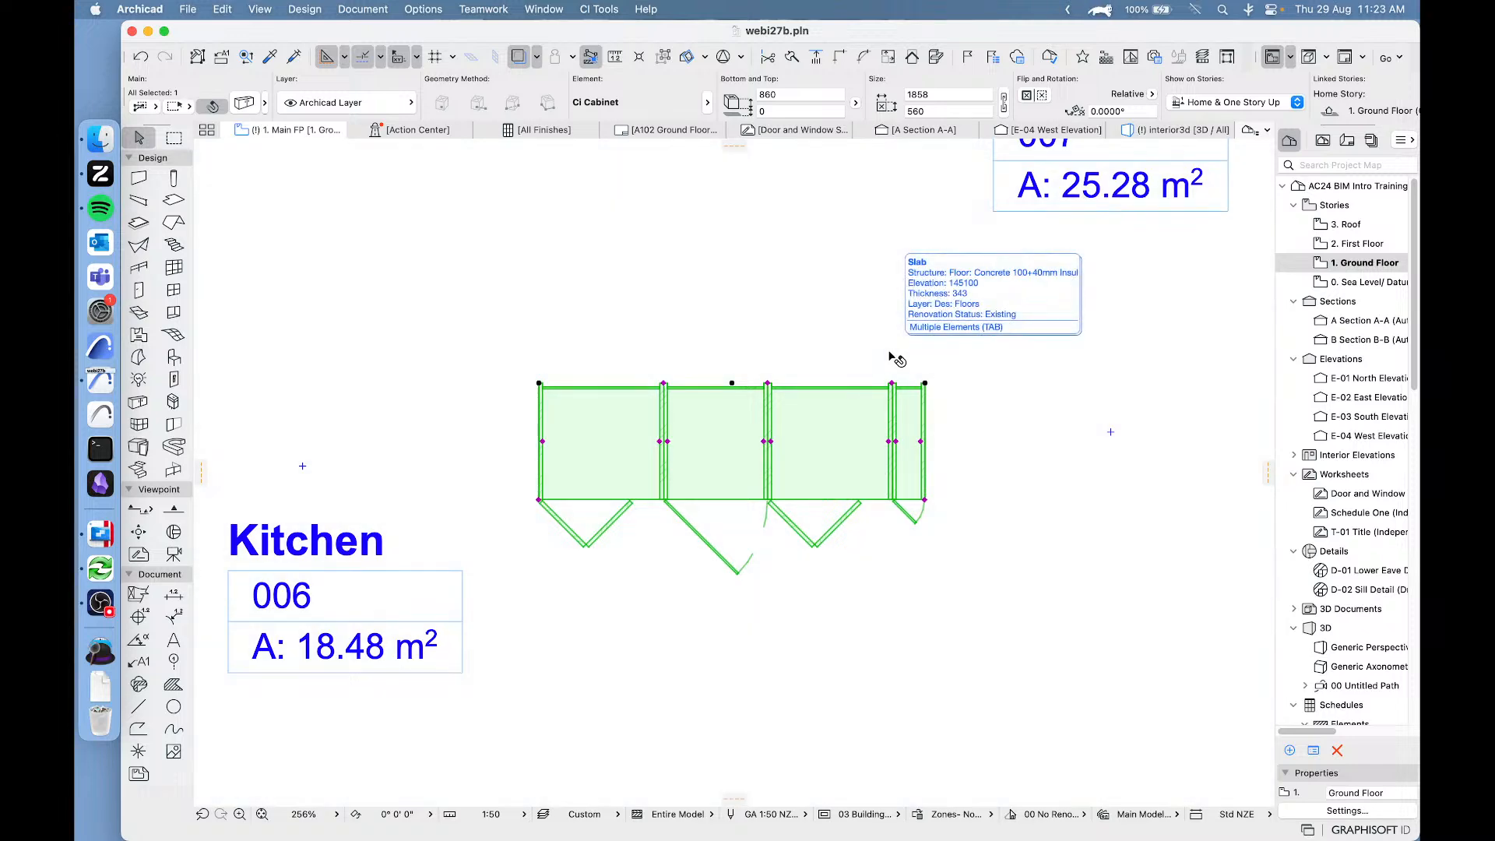
{"action": "key", "text": "Escape"}
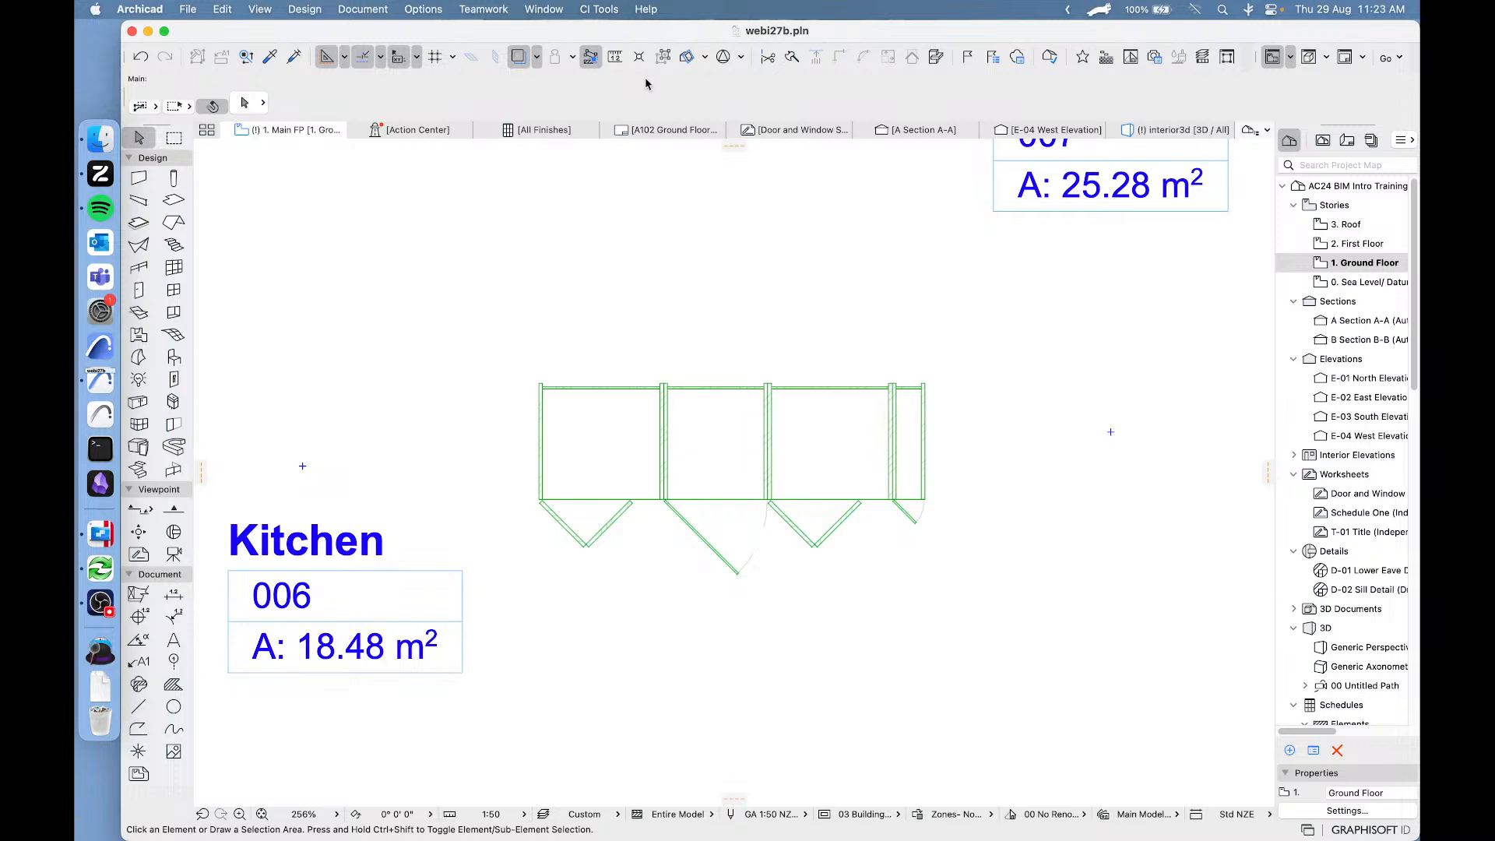
Reopen the cabinet's selection settings, review the Plan View Symbol page and close the settings without changes.
{"action": "key", "text": "ctrl+shift"}
{"action": "left_click", "coordinate": [698, 431]}
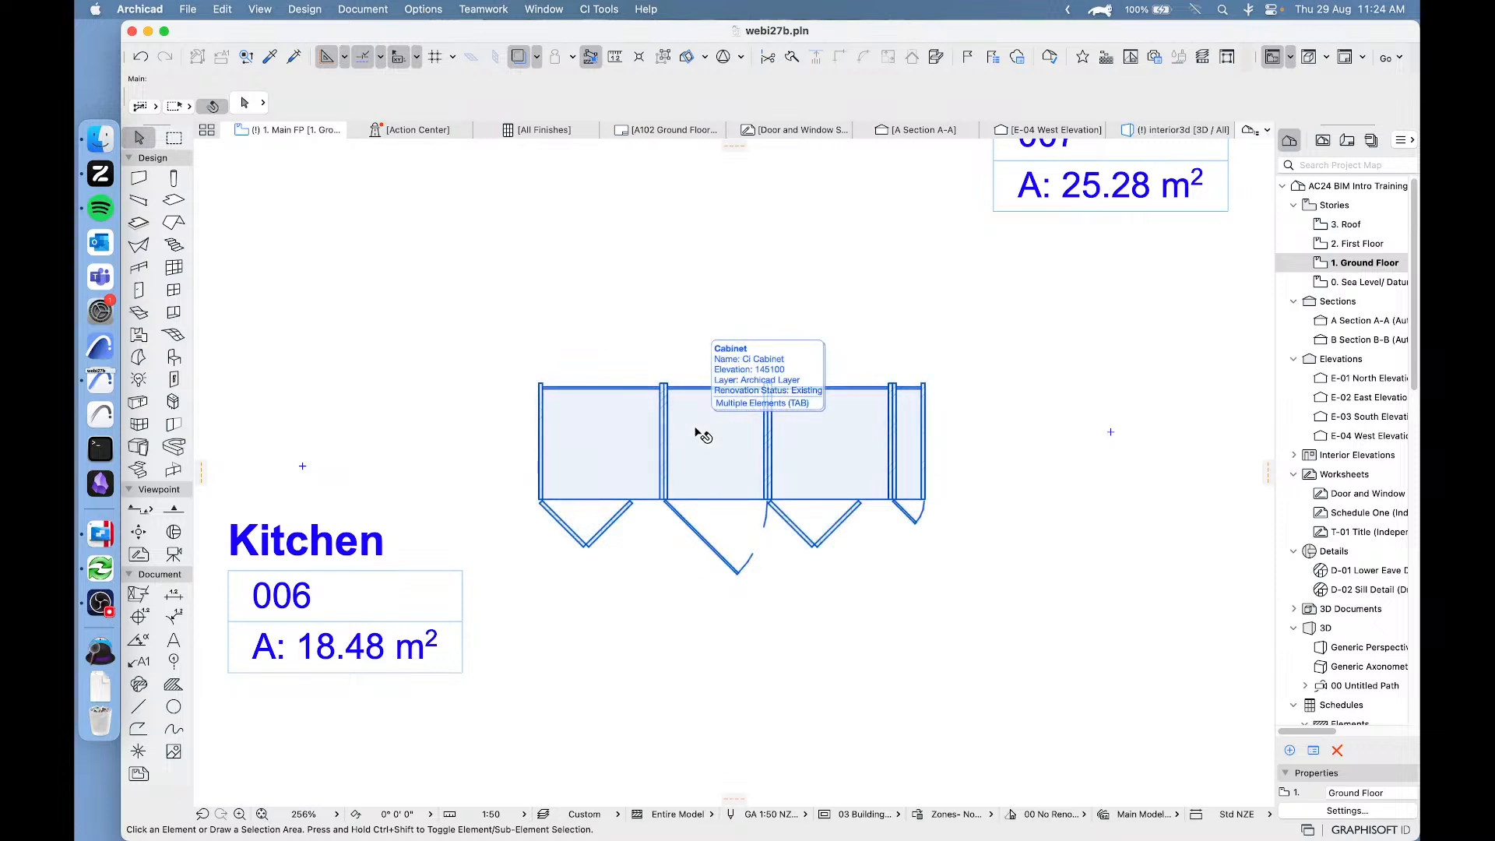
{"action": "left_click", "coordinate": [697, 431]}
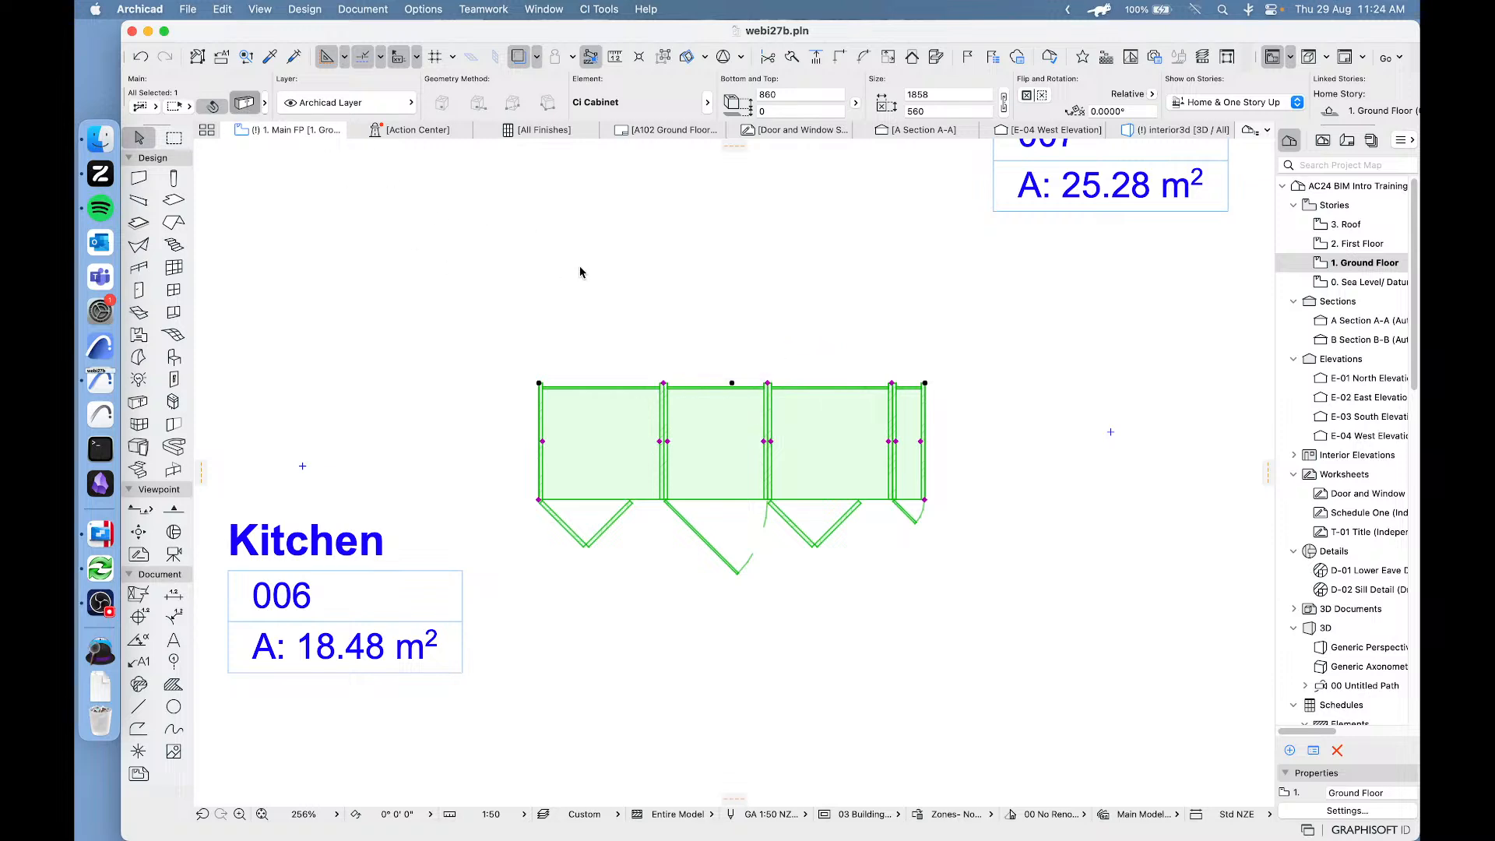
{"action": "double_click", "coordinate": [866, 438]}
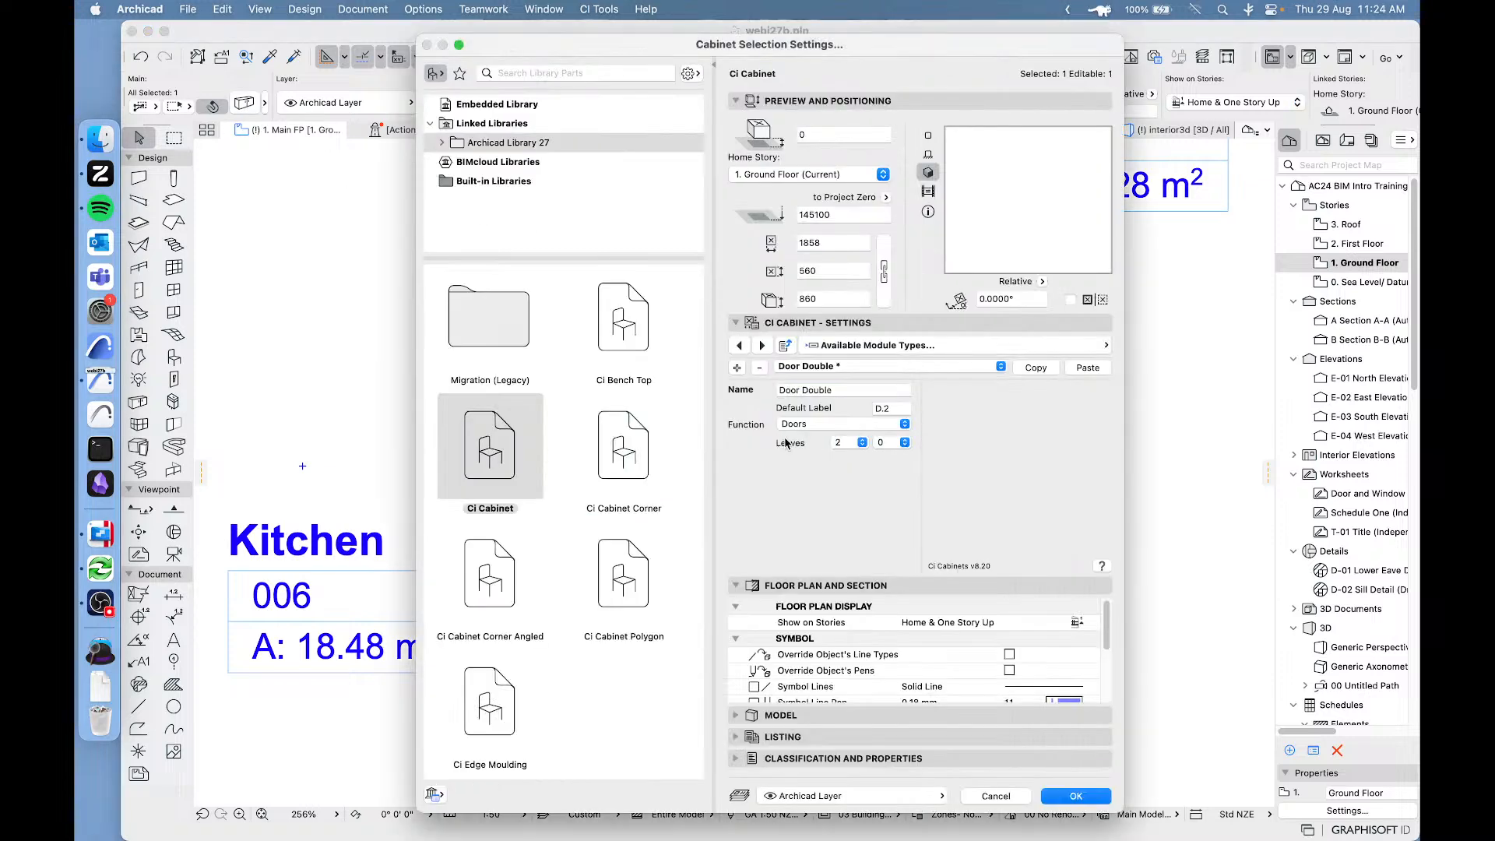
{"action": "left_click", "coordinate": [1012, 345]}
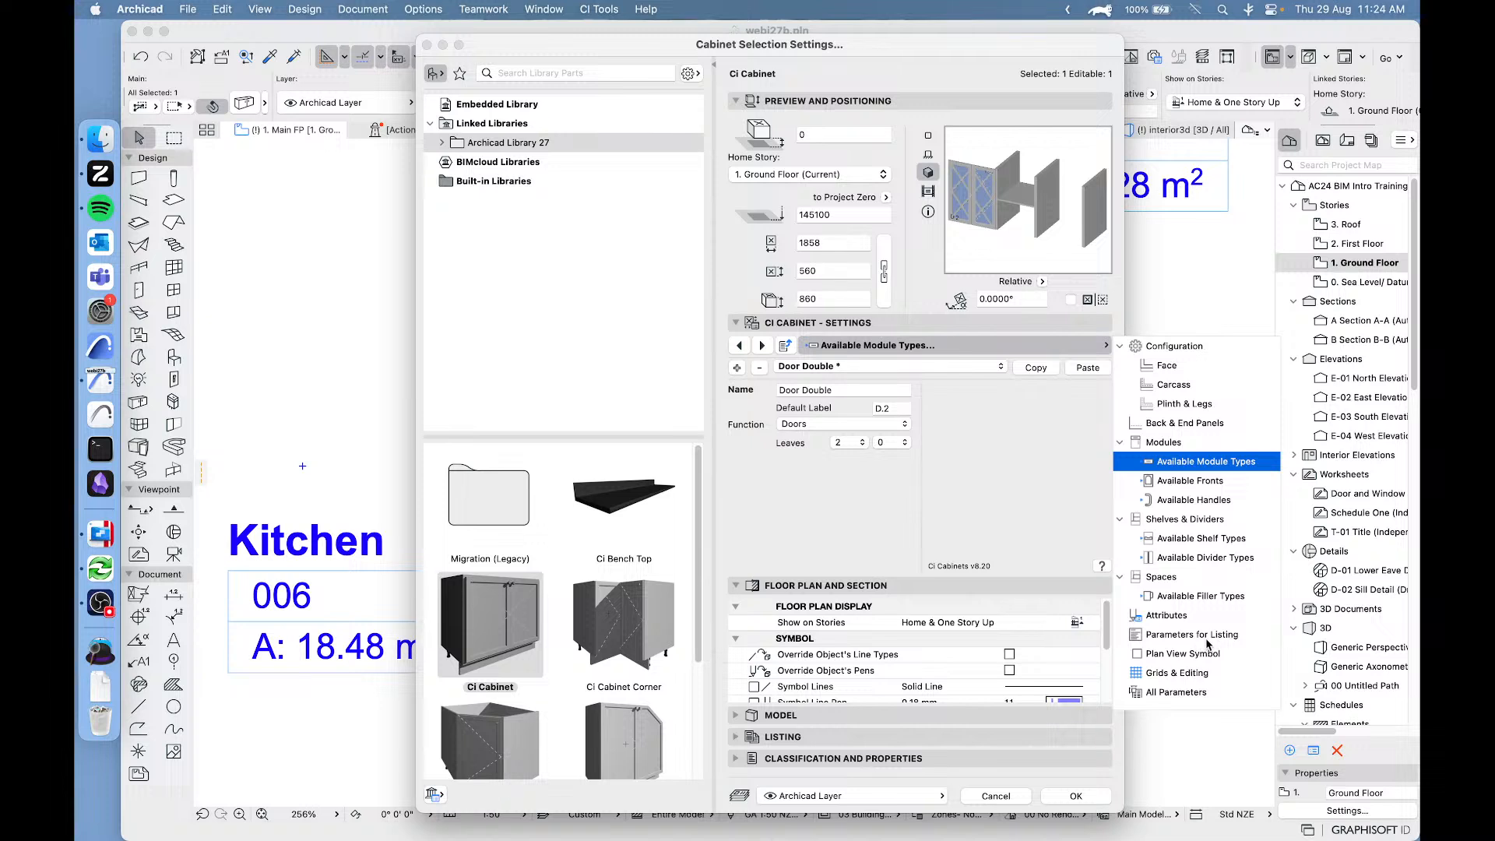
{"action": "left_click", "coordinate": [1184, 656]}
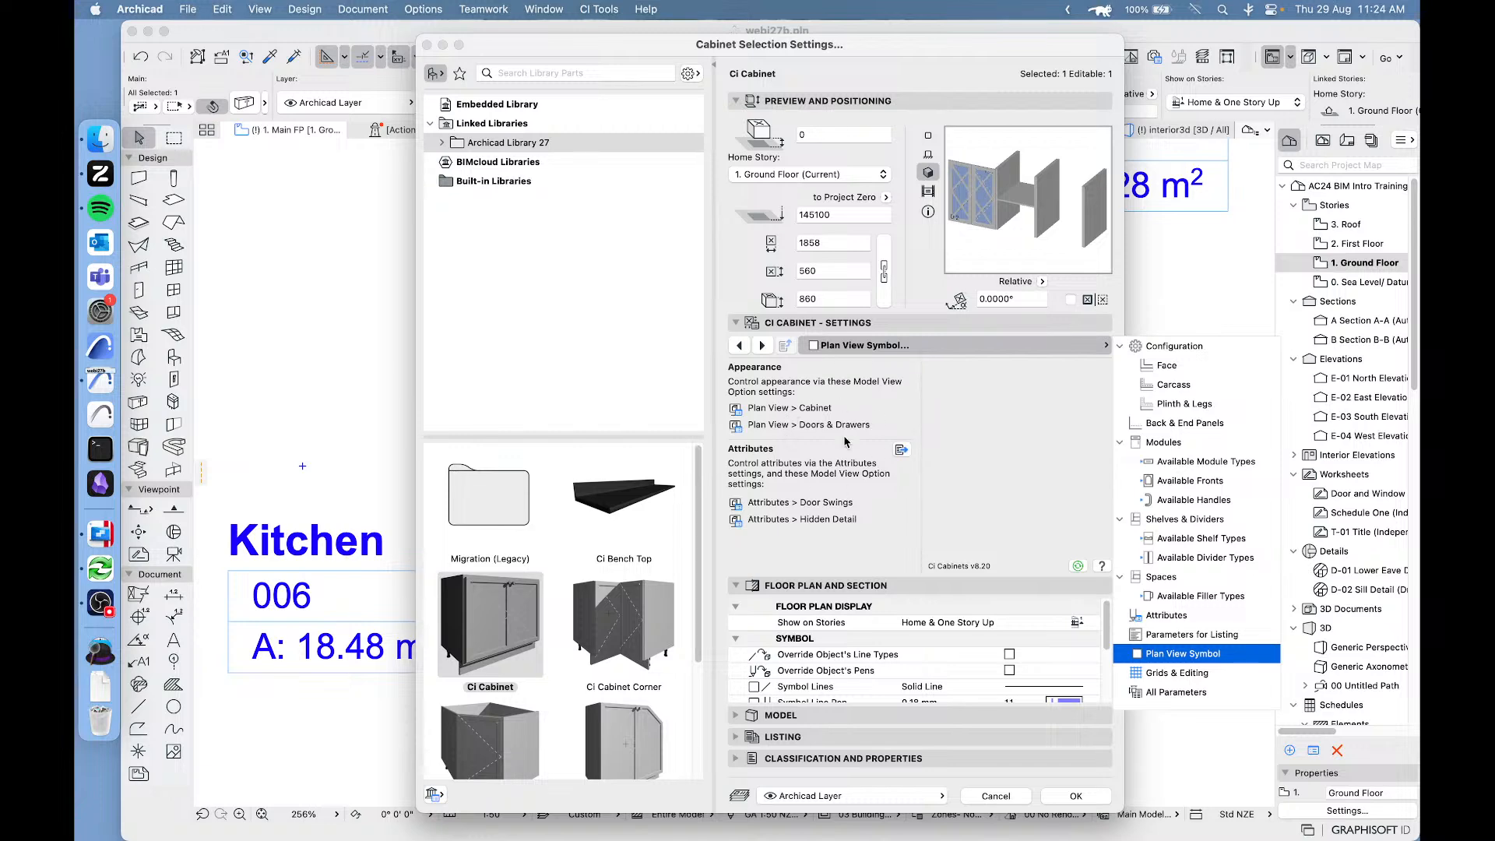
{"action": "left_click", "coordinate": [934, 490]}
{"action": "left_click", "coordinate": [1003, 799]}
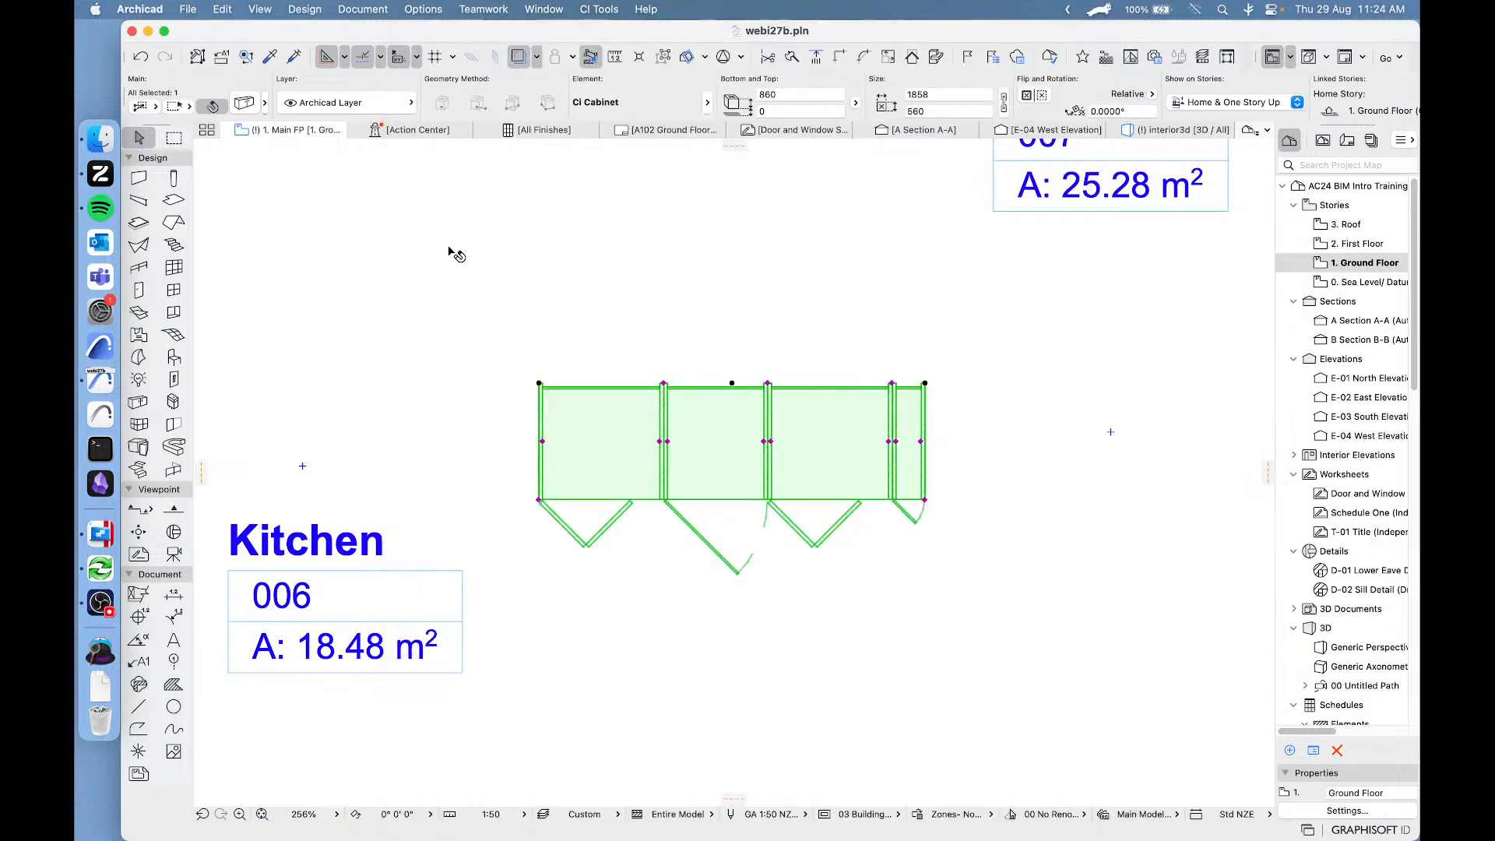
Open the Model View Options and expand the Ci Cabinets settings for 03 Building Plans Markers.
{"action": "left_click", "coordinate": [350, 10]}
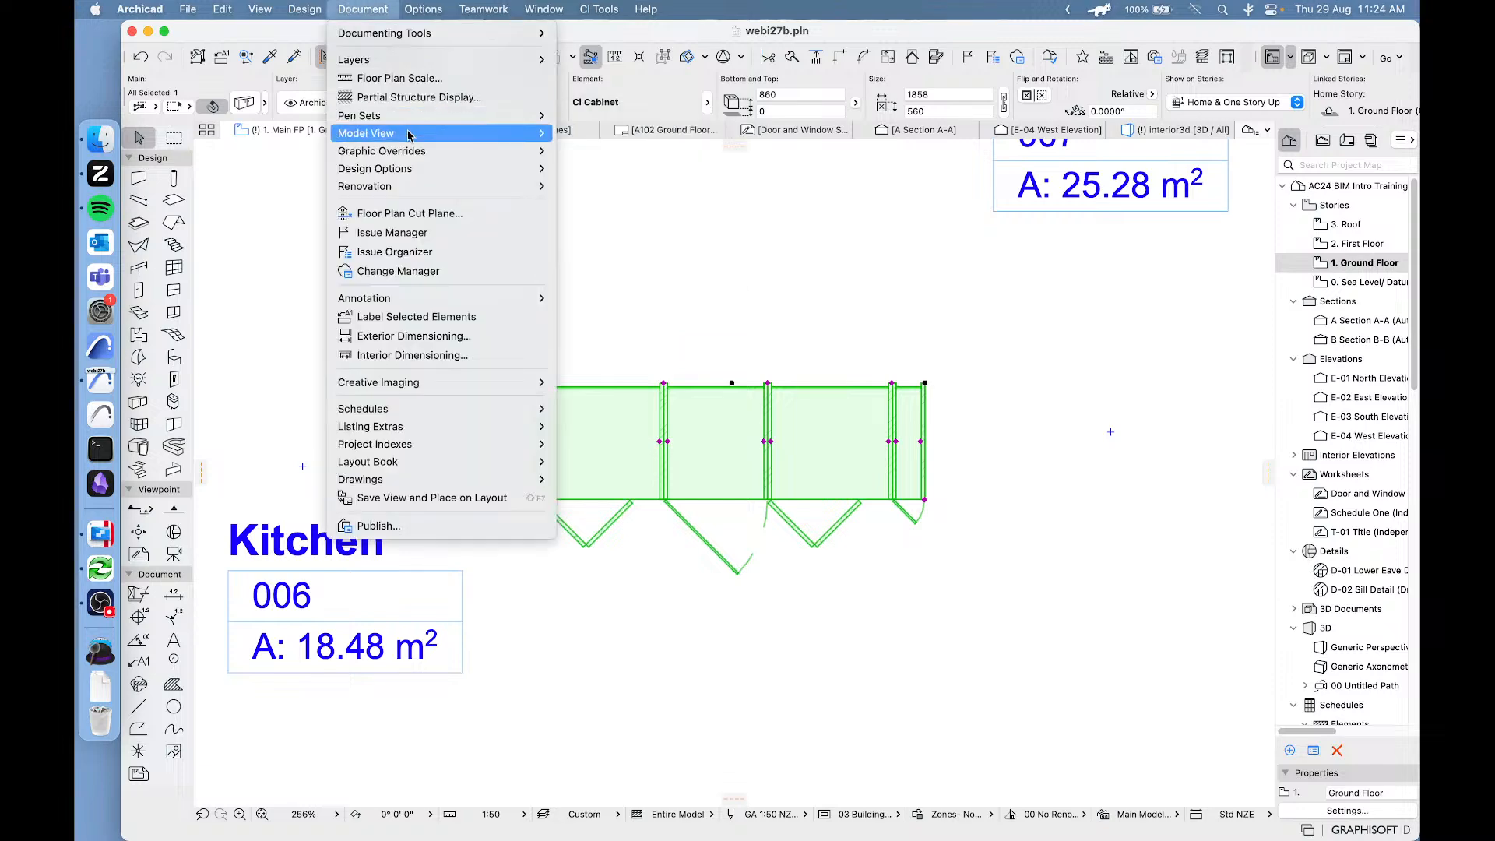
{"action": "mouse_move", "coordinate": [413, 134]}
{"action": "left_click", "coordinate": [607, 135]}
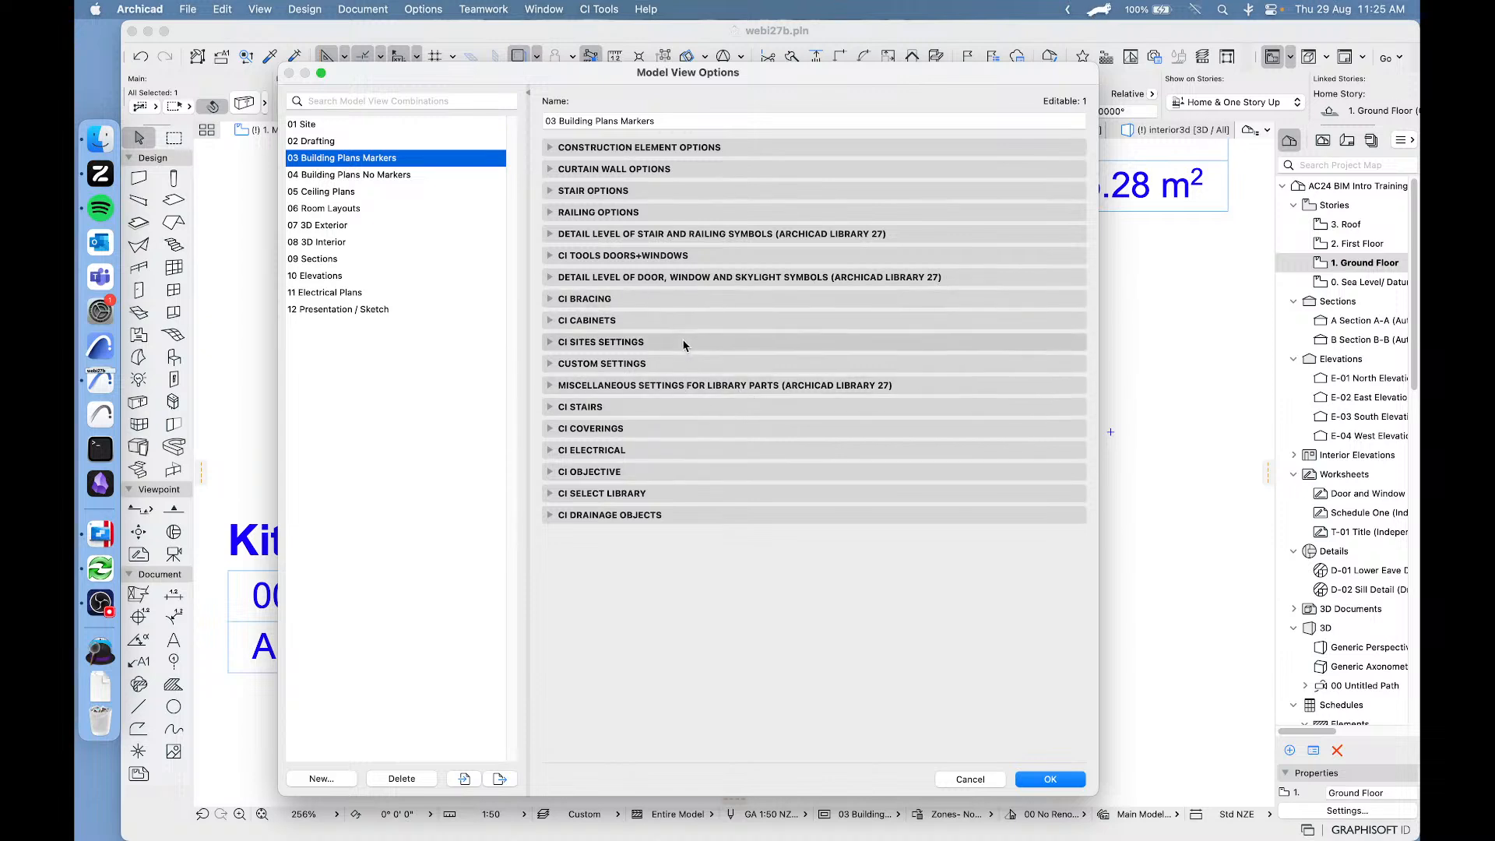
{"action": "left_click", "coordinate": [549, 321]}
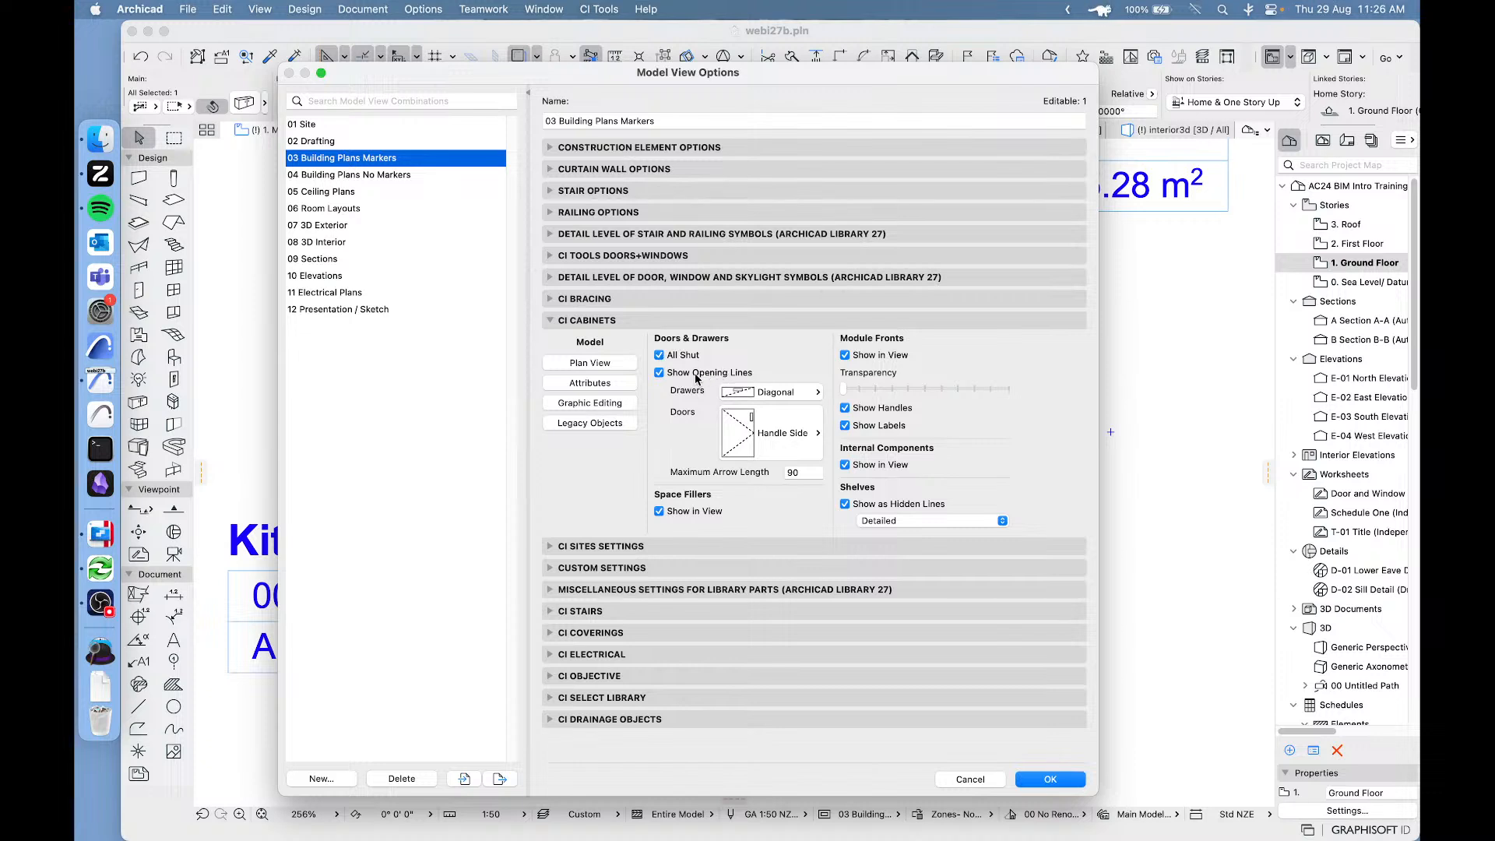
Examine the Ci Cabinets model options for drawer and door opening lines and for hidden shelf lines.
{"action": "left_click", "coordinate": [769, 393]}
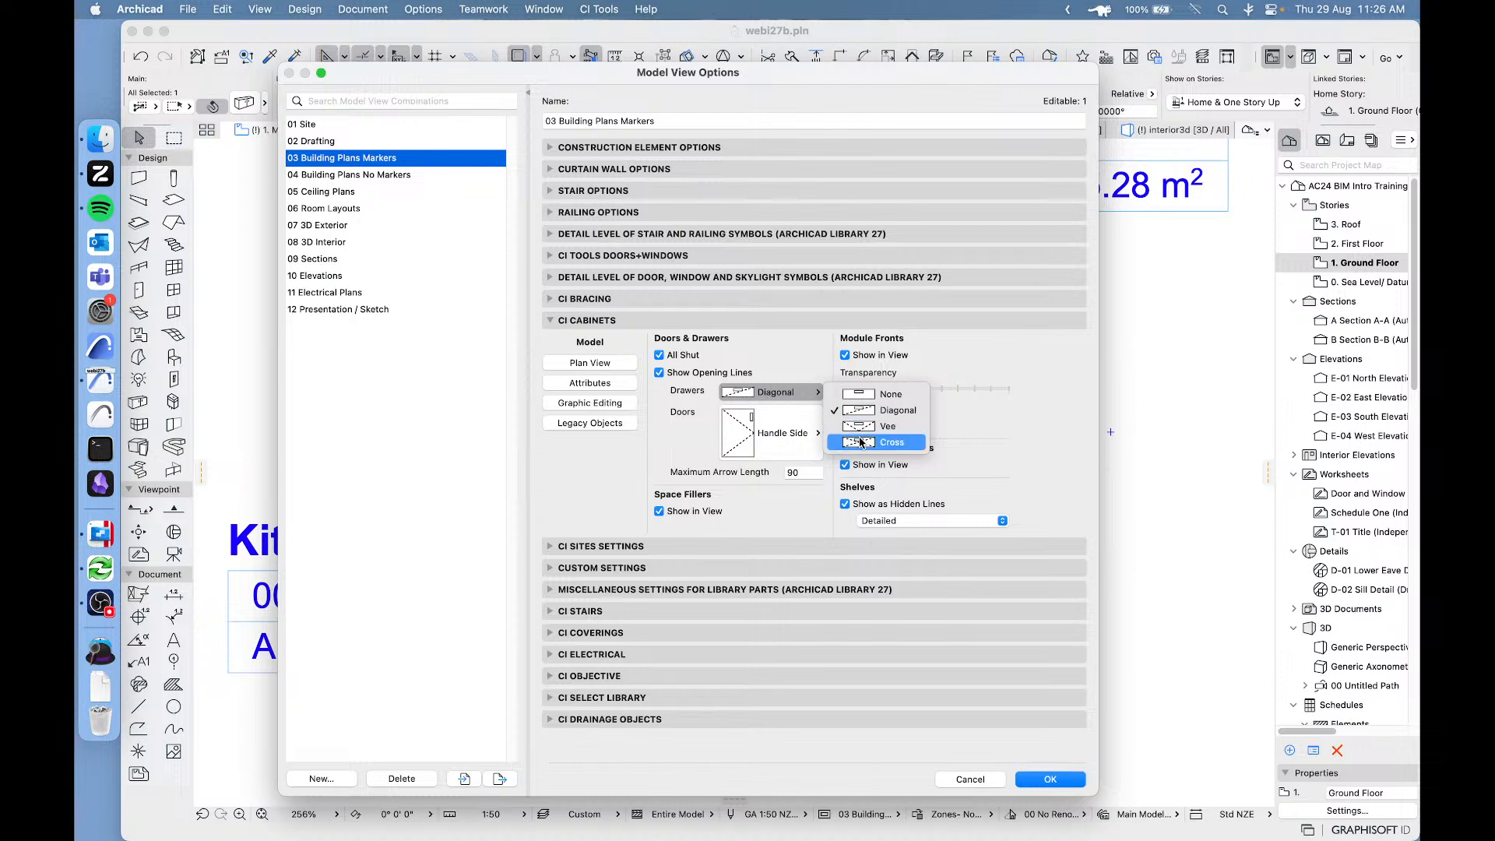
{"action": "left_click", "coordinate": [759, 437]}
{"action": "left_click", "coordinate": [761, 439]}
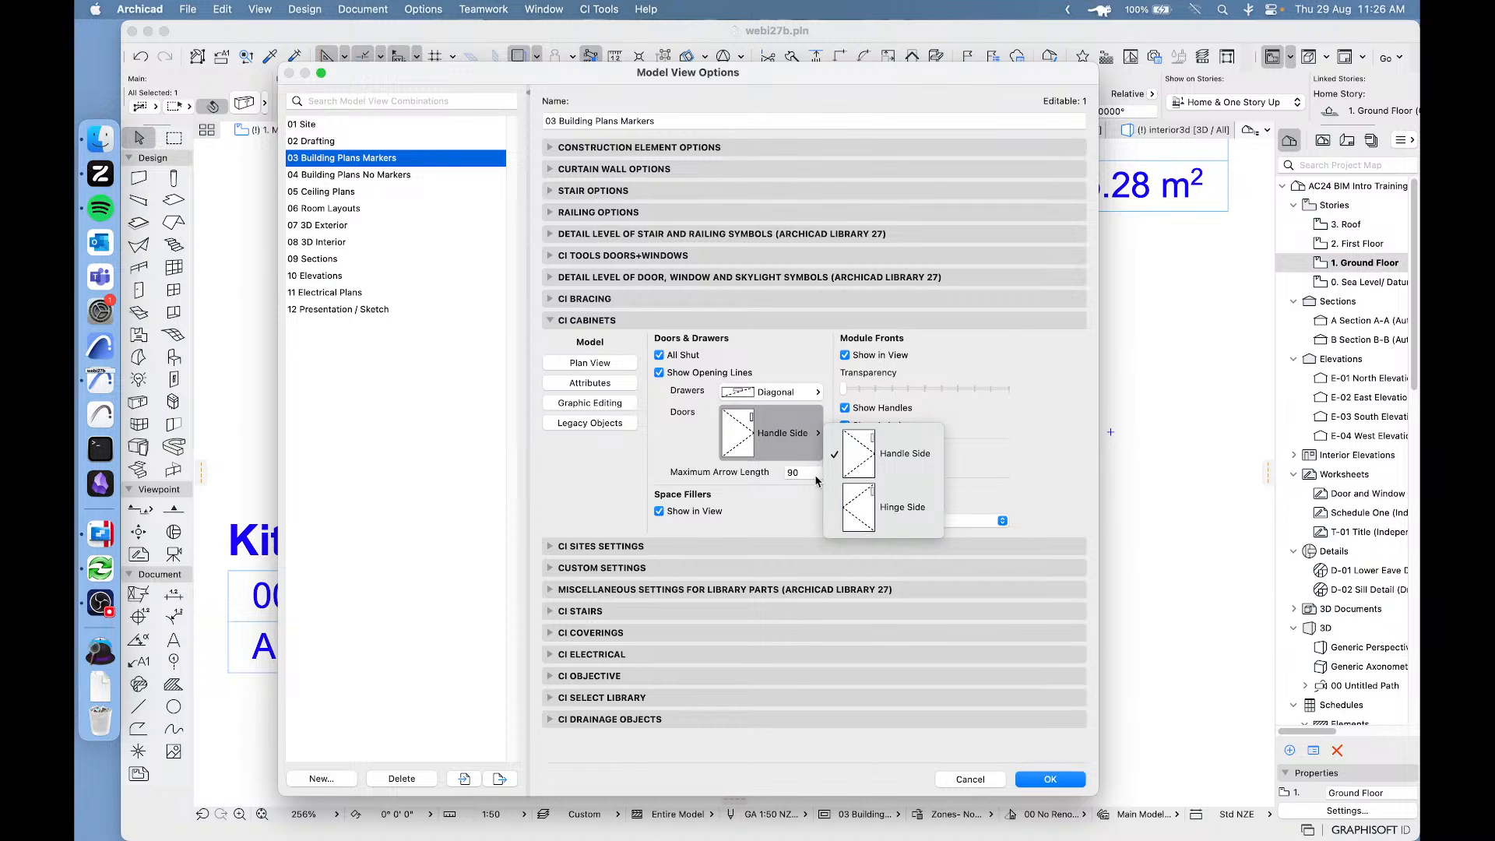
{"action": "left_click", "coordinate": [761, 531]}
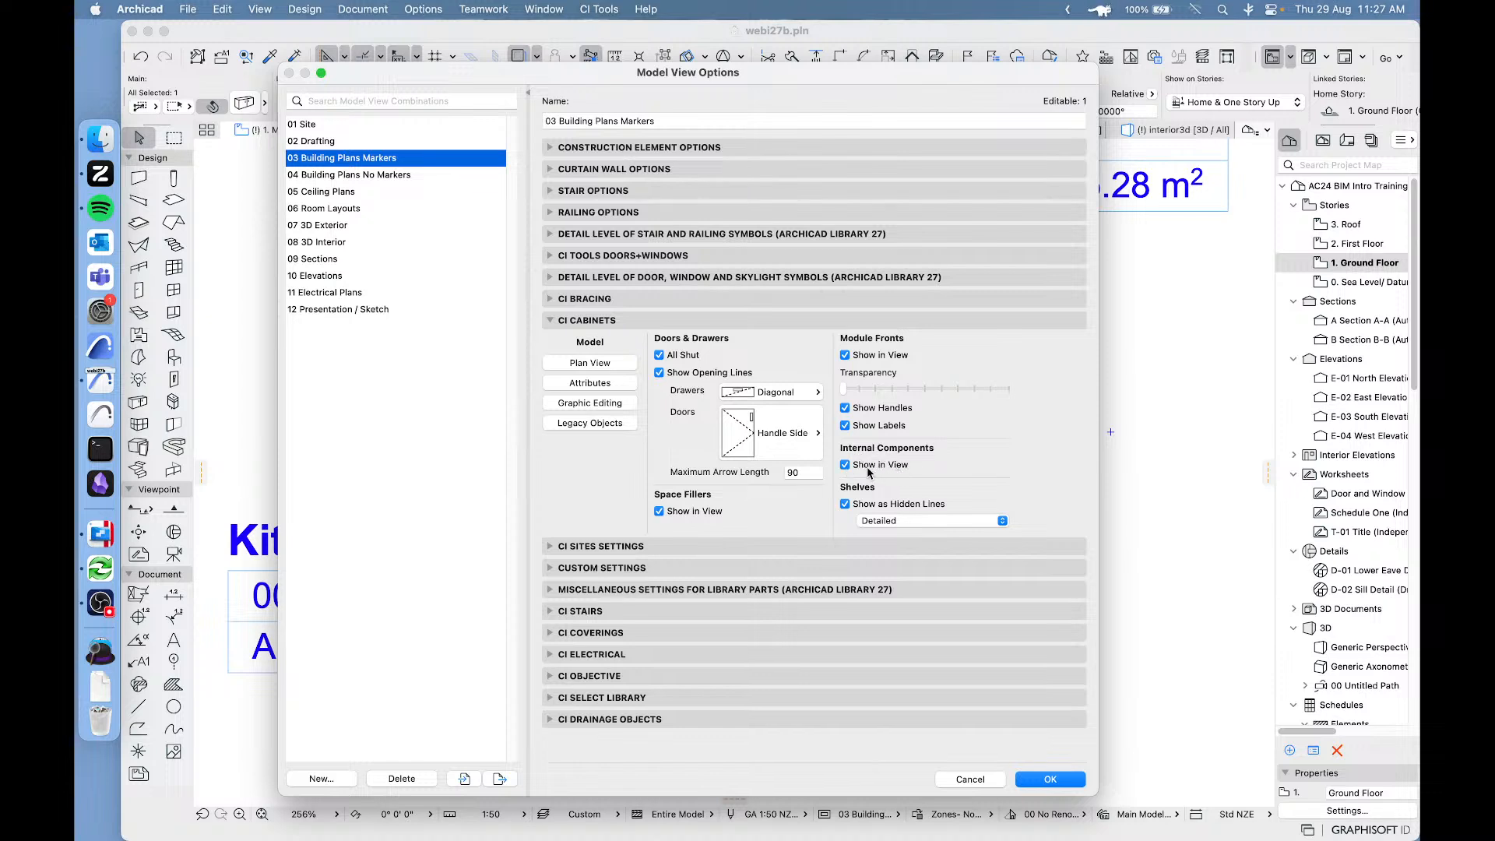
{"action": "mouse_move", "coordinate": [876, 509]}
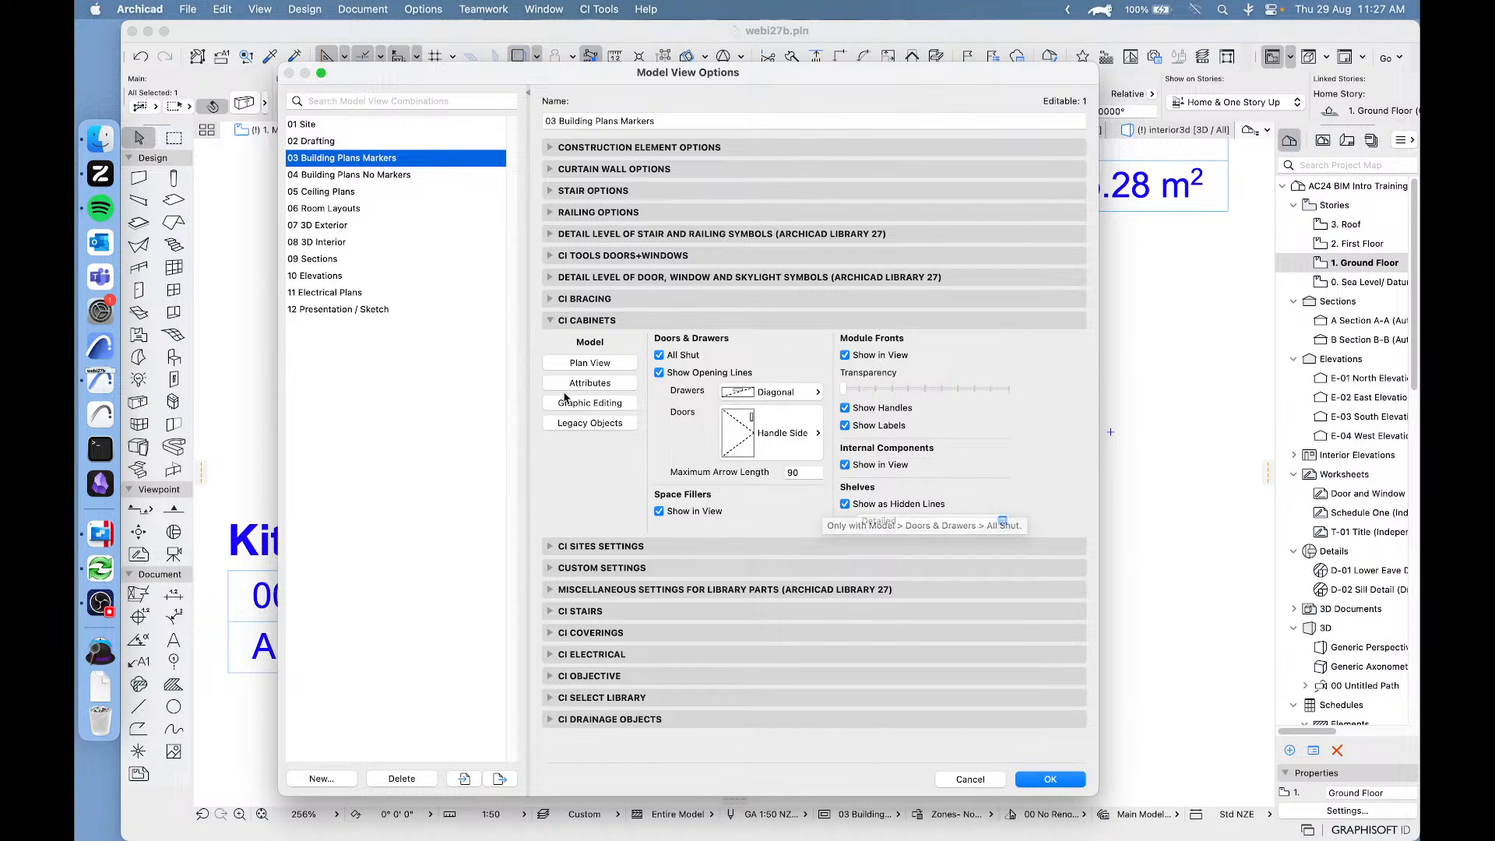
Examine the Ci Cabinets plan view options, trying Reflected Ceiling Plan on and off, and show the attribute settings.
{"action": "left_click", "coordinate": [602, 363]}
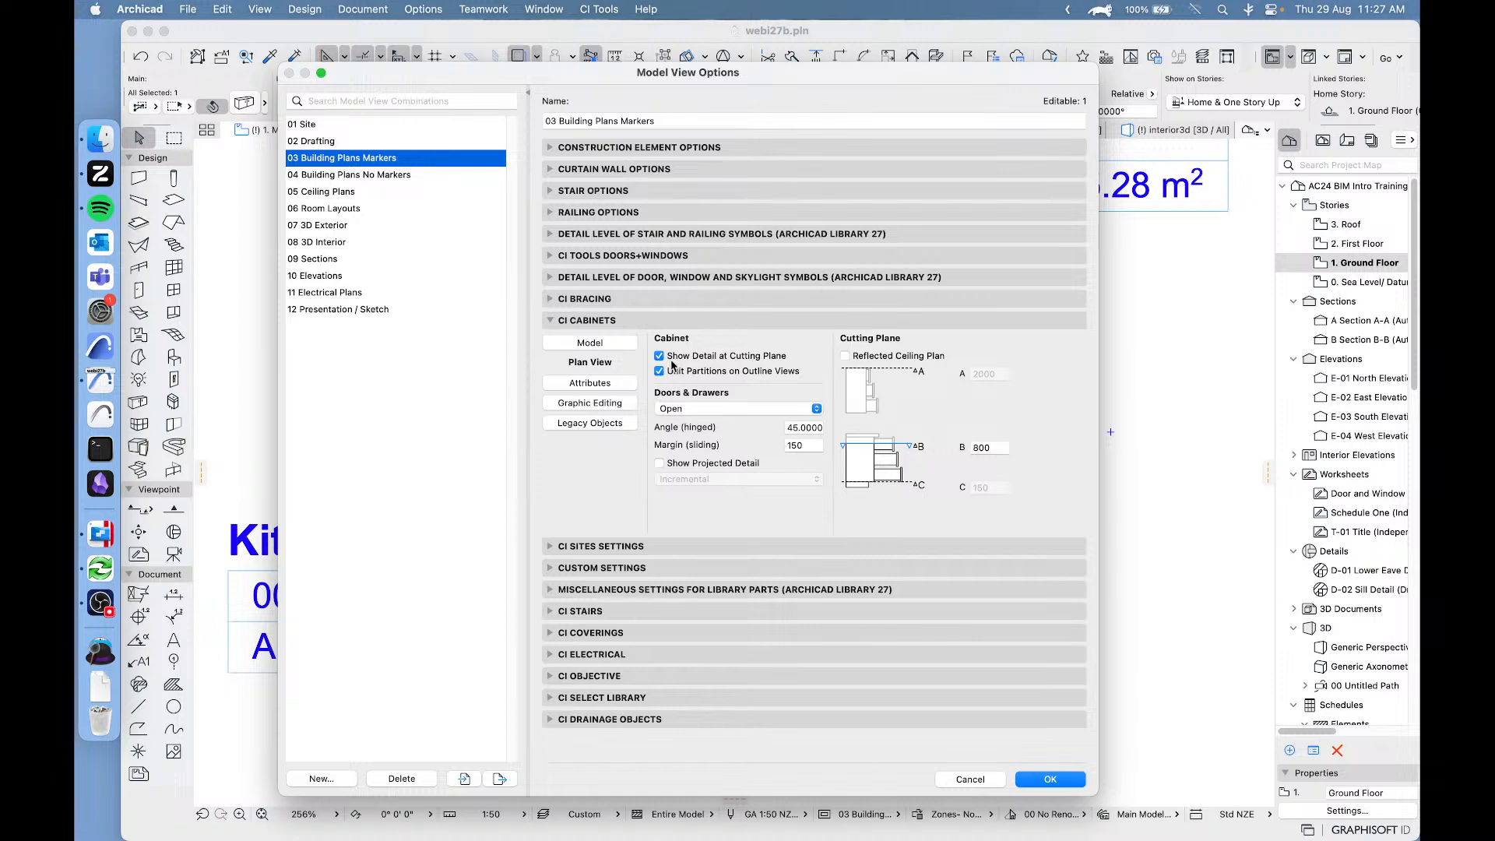
{"action": "left_click", "coordinate": [708, 409]}
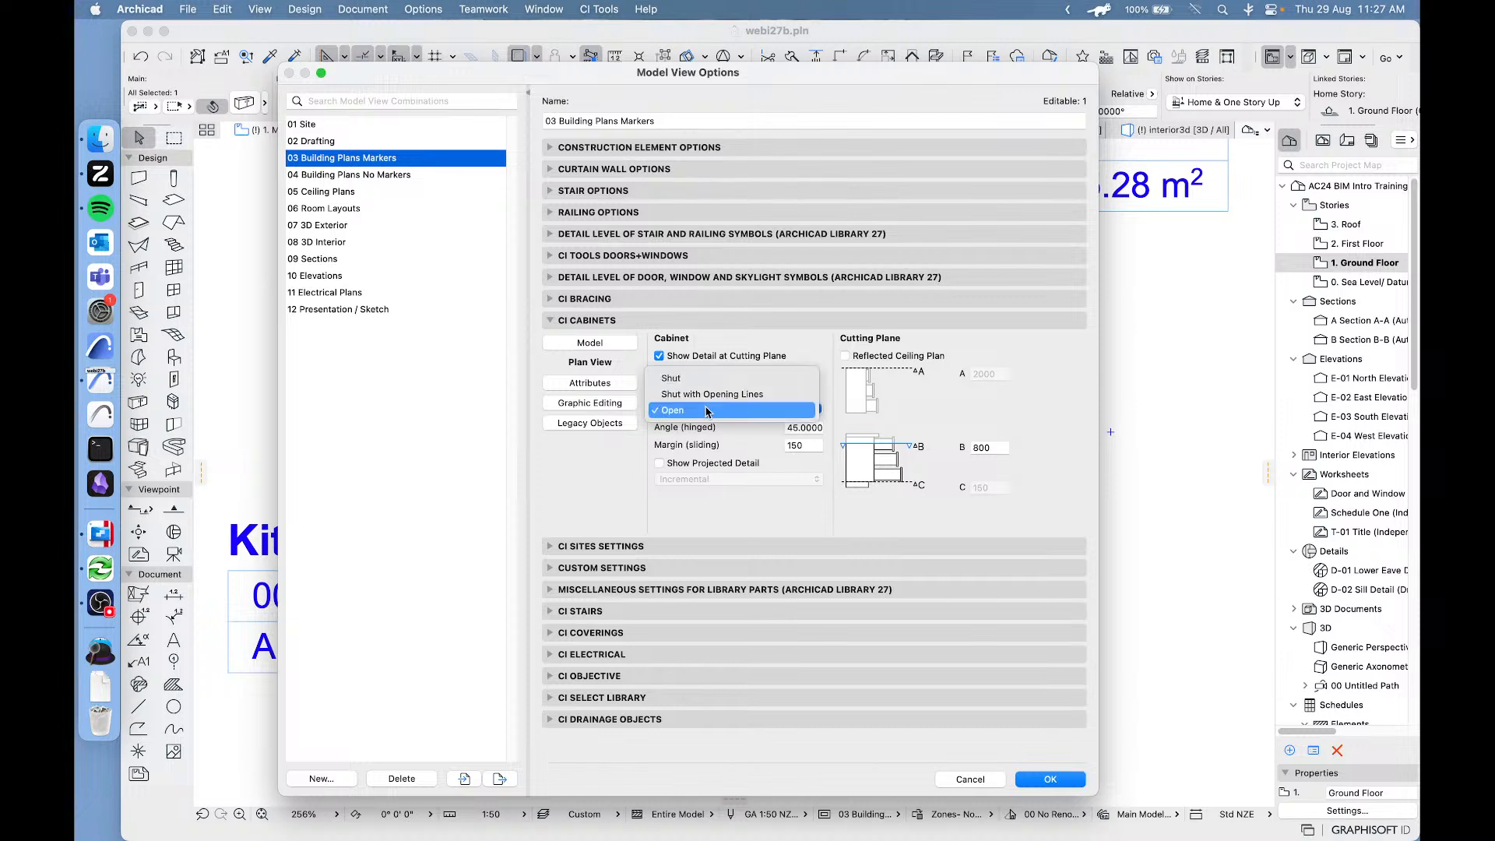
{"action": "left_click", "coordinate": [744, 427]}
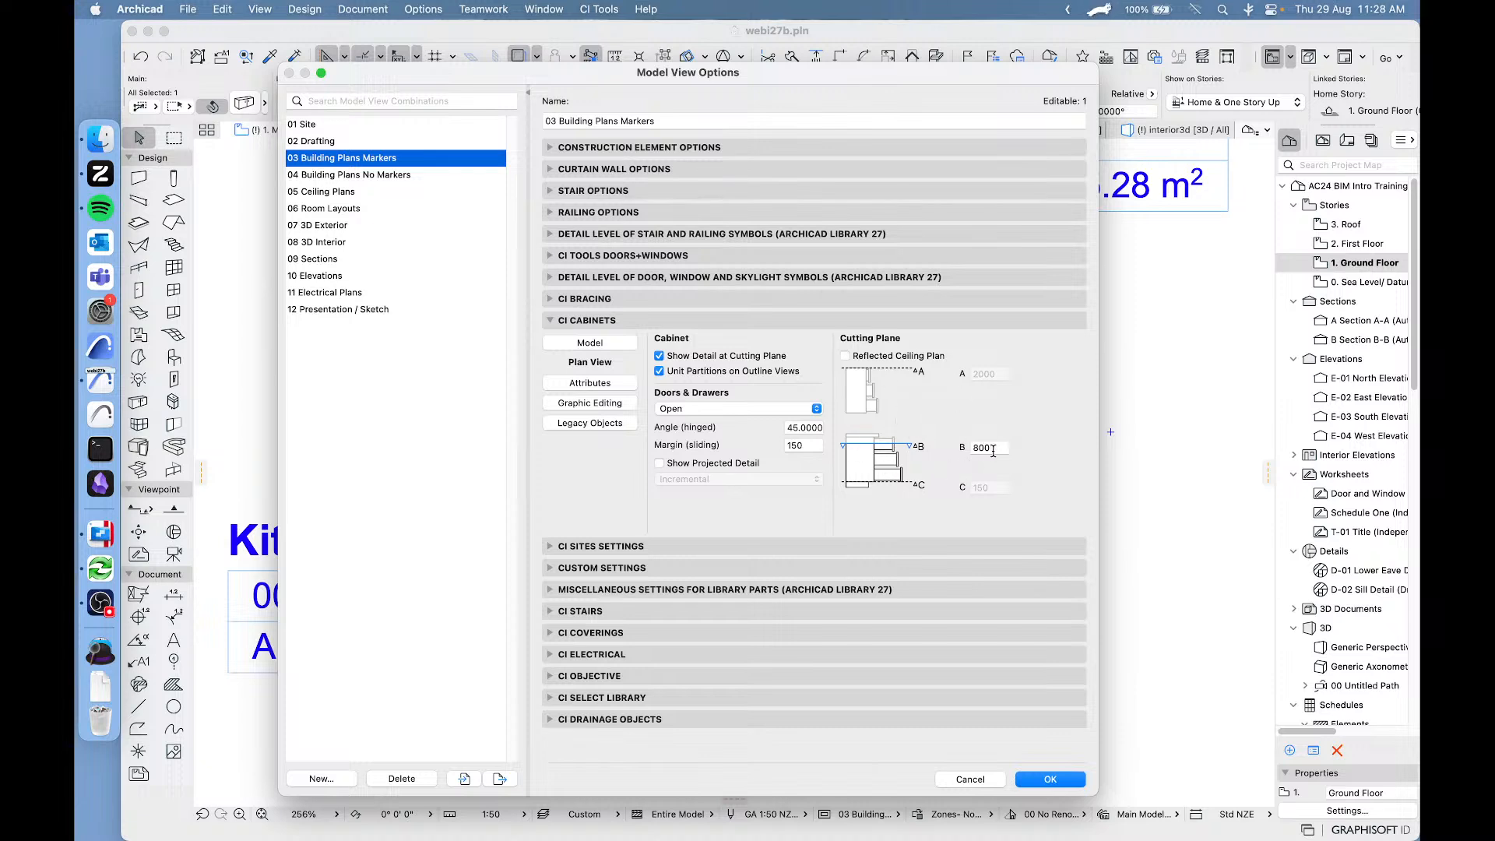
{"action": "left_click", "coordinate": [846, 356]}
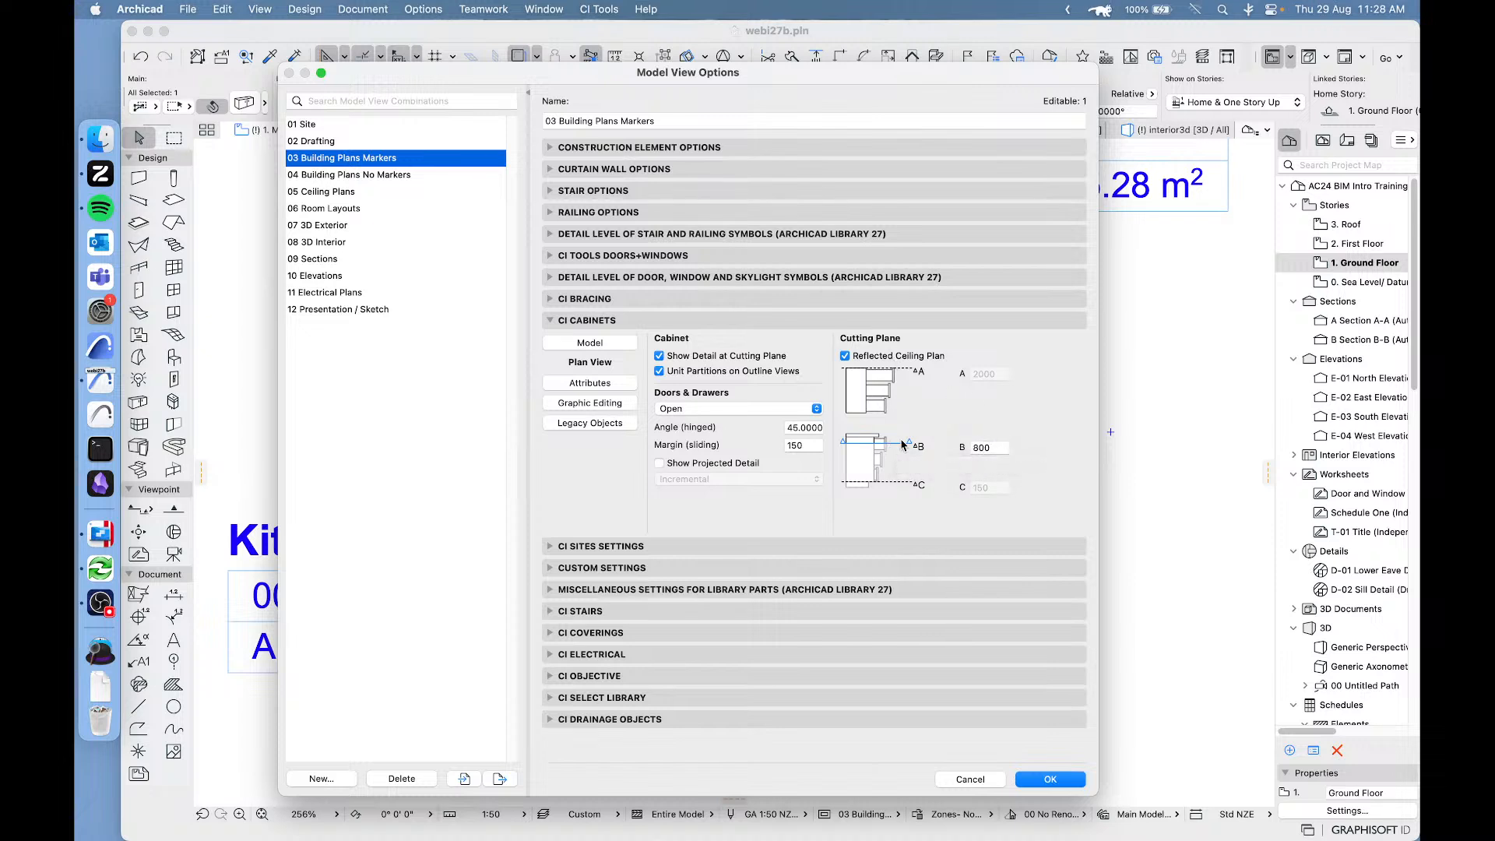
{"action": "left_click", "coordinate": [846, 356]}
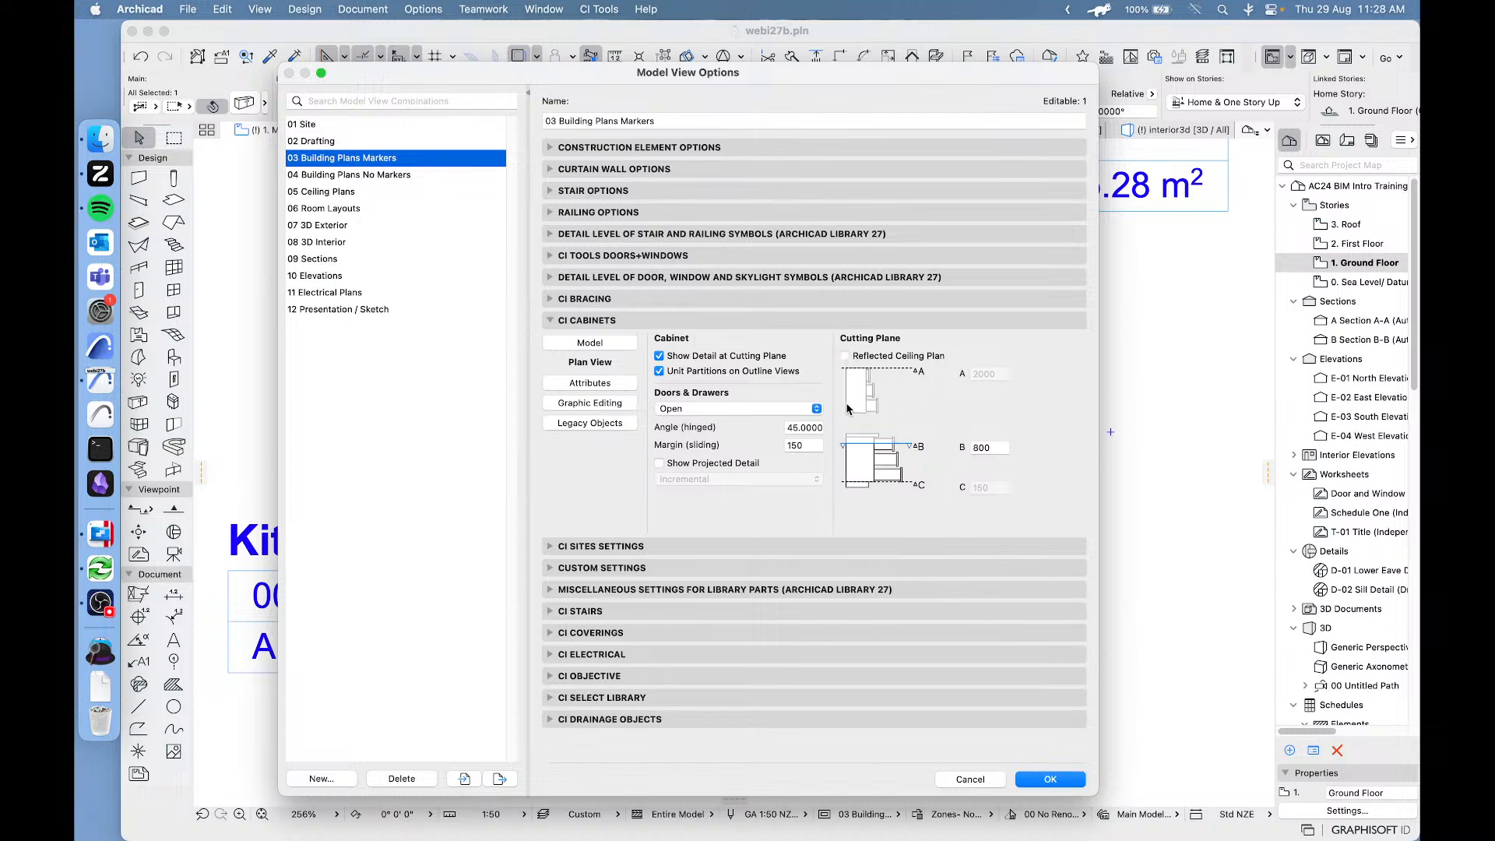
{"action": "left_click", "coordinate": [591, 384]}
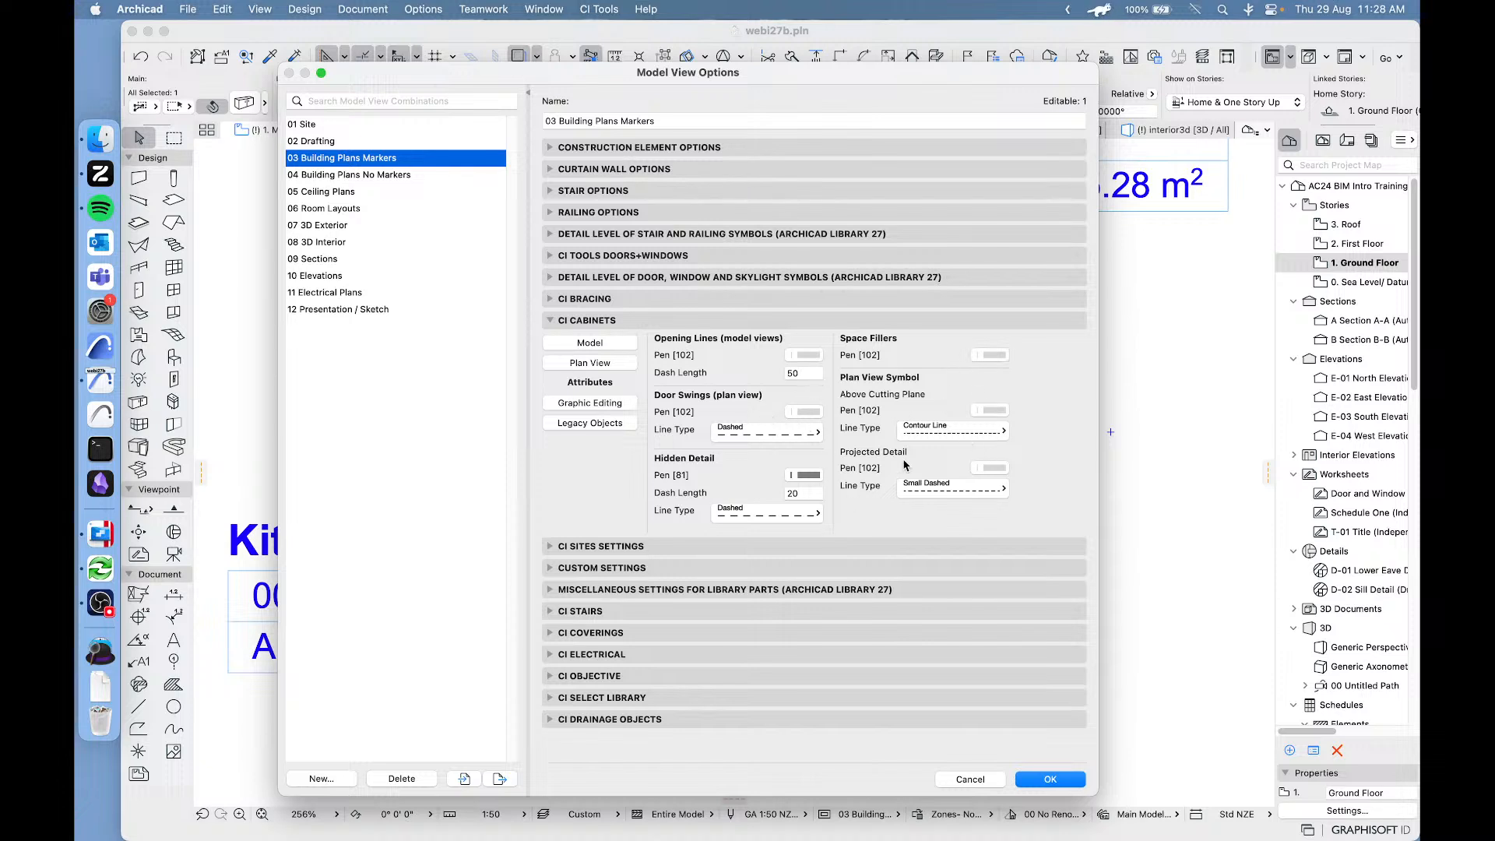
Review the Ci Cabinets Graphic Editing and Legacy Objects options, return to the Model options and close the Model View Options.
{"action": "left_click", "coordinate": [604, 405]}
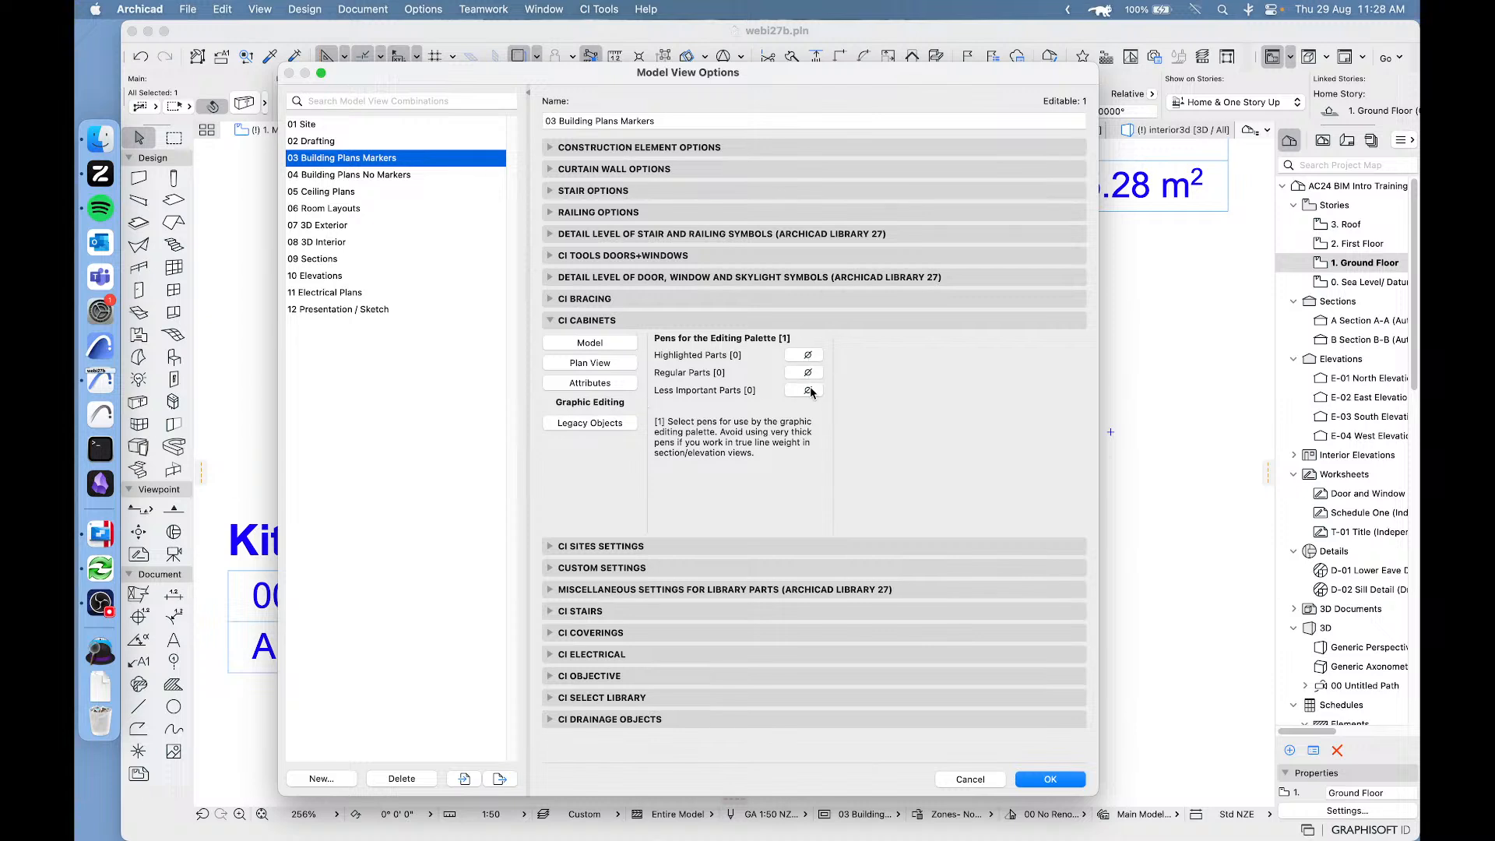
{"action": "left_click", "coordinate": [580, 424]}
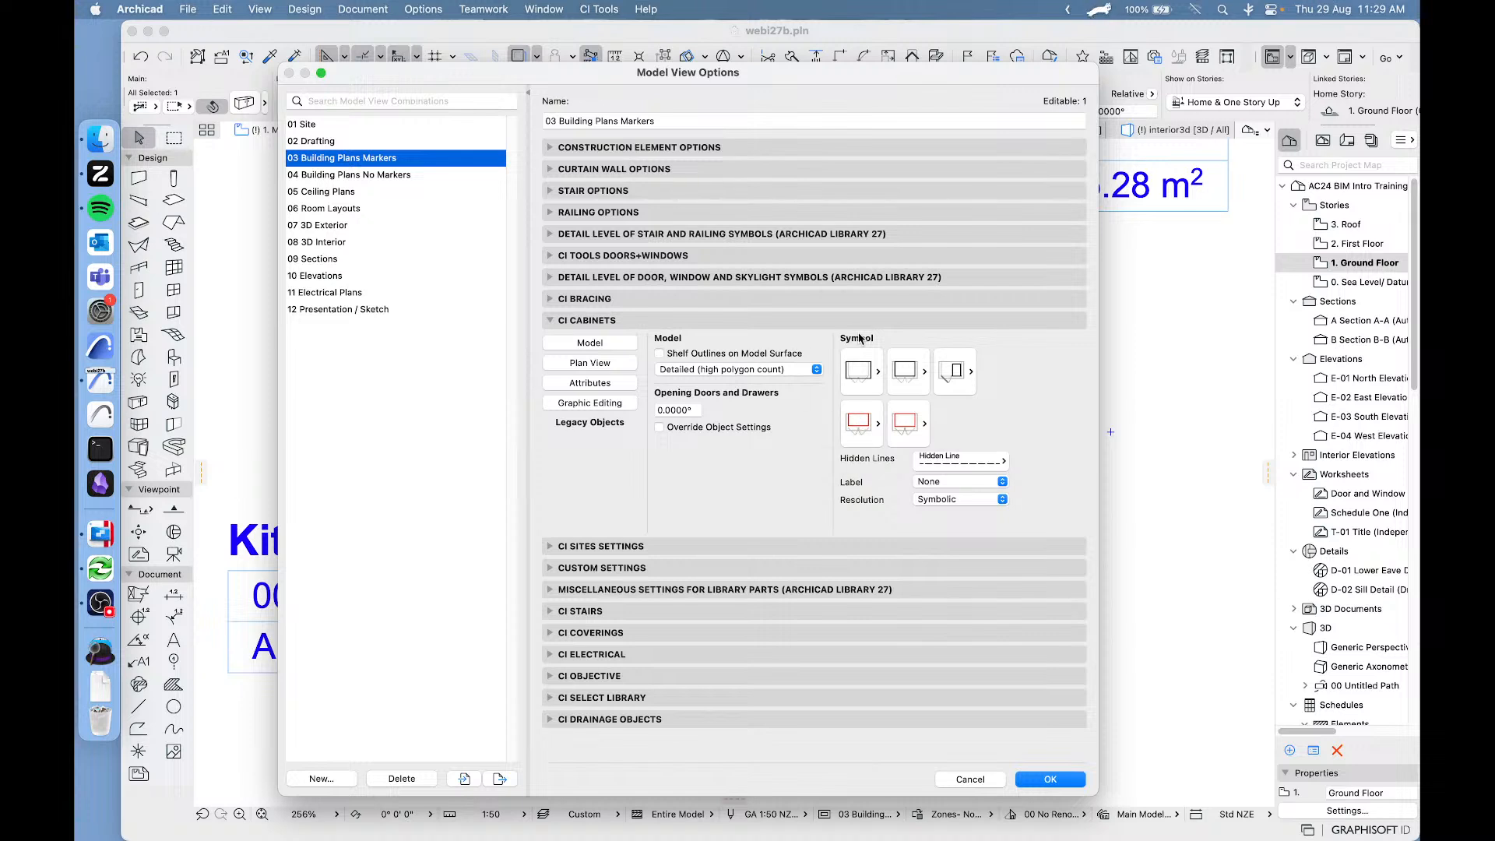
{"action": "left_click", "coordinate": [587, 344]}
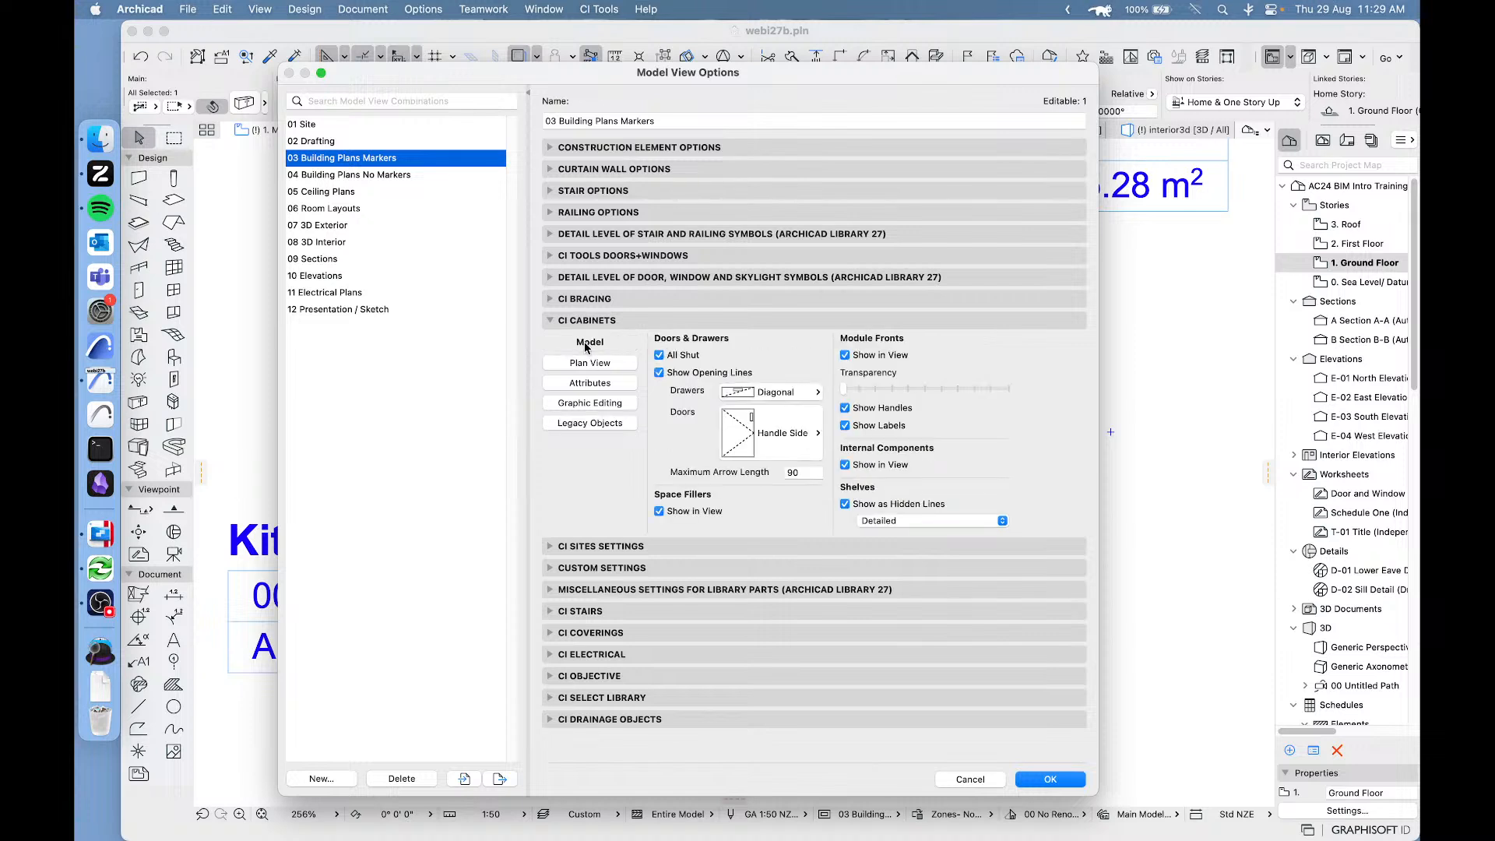
{"action": "left_click", "coordinate": [1051, 780]}
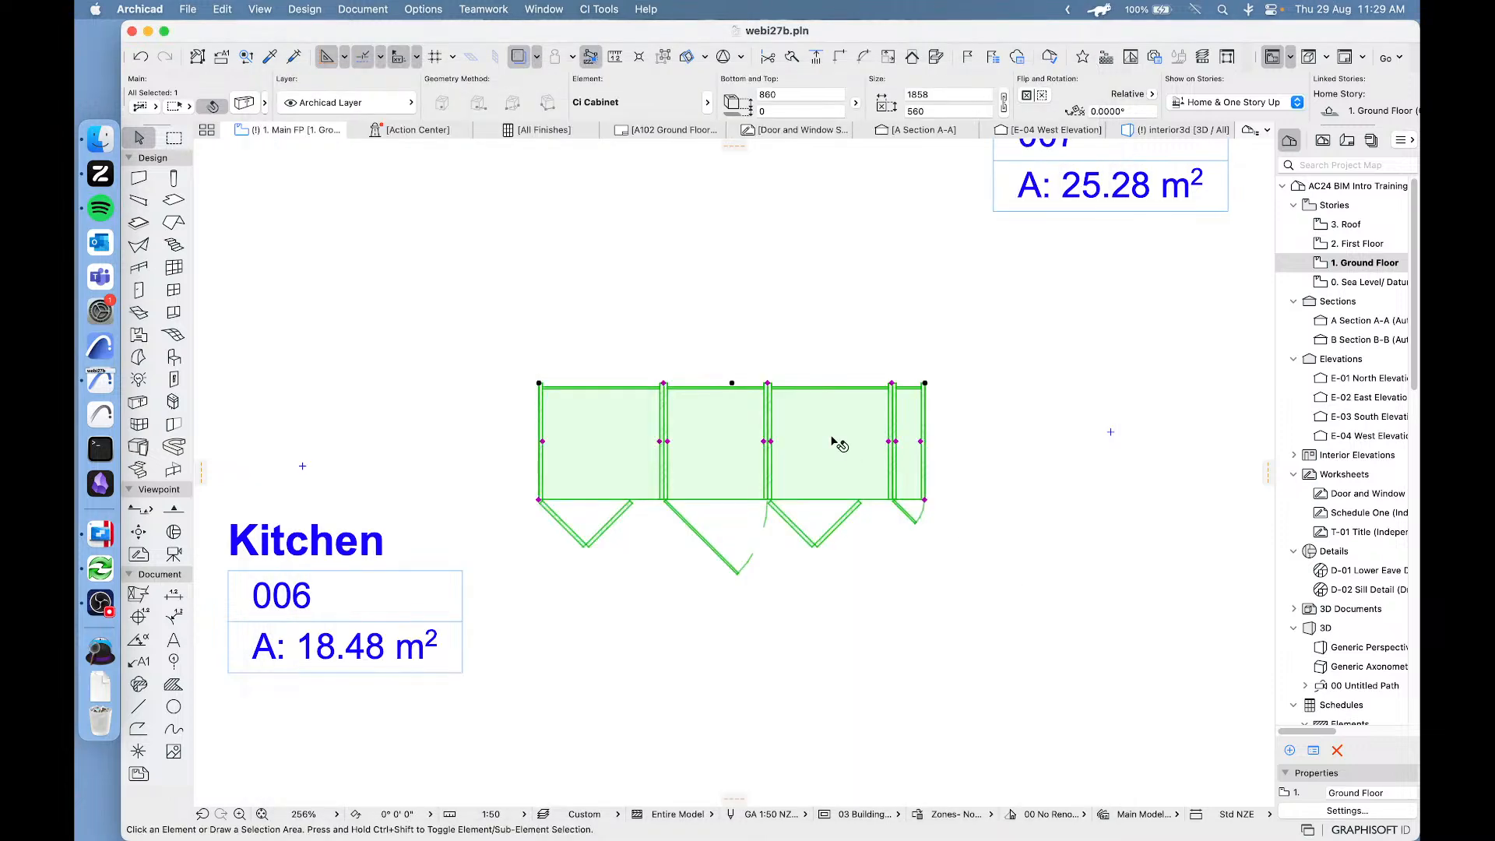
Open the selected cabinet's selection settings and show the Shelves & Dividers page.
{"action": "scroll", "coordinate": [832, 391], "scroll_direction": "down", "scroll_amount": 1}
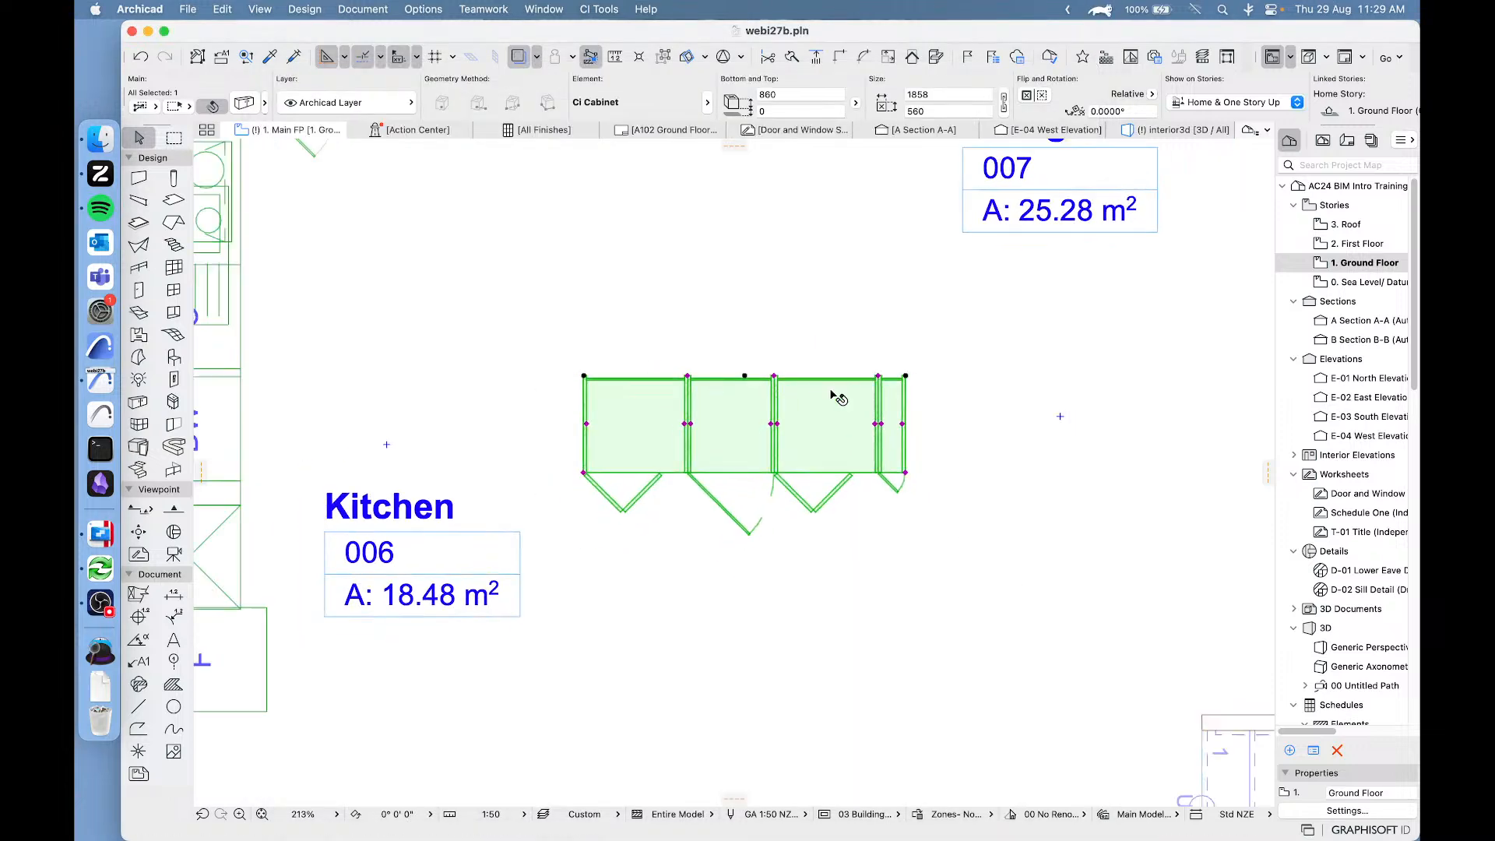
{"action": "scroll", "coordinate": [831, 391], "scroll_direction": "right", "scroll_amount": 1}
{"action": "scroll", "coordinate": [831, 391], "scroll_direction": "up", "scroll_amount": 1}
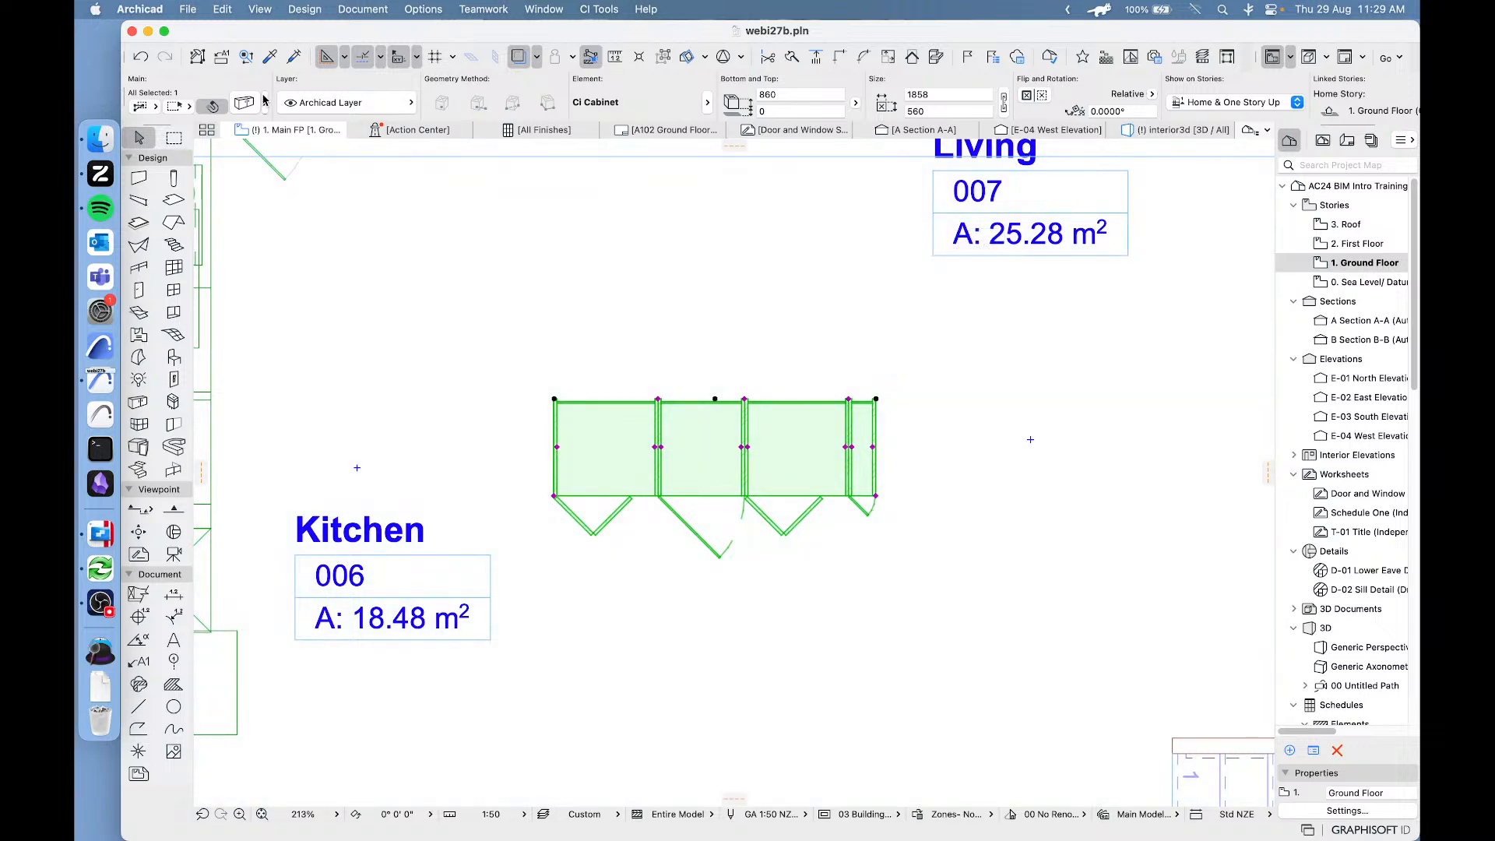
{"action": "left_click", "coordinate": [242, 107]}
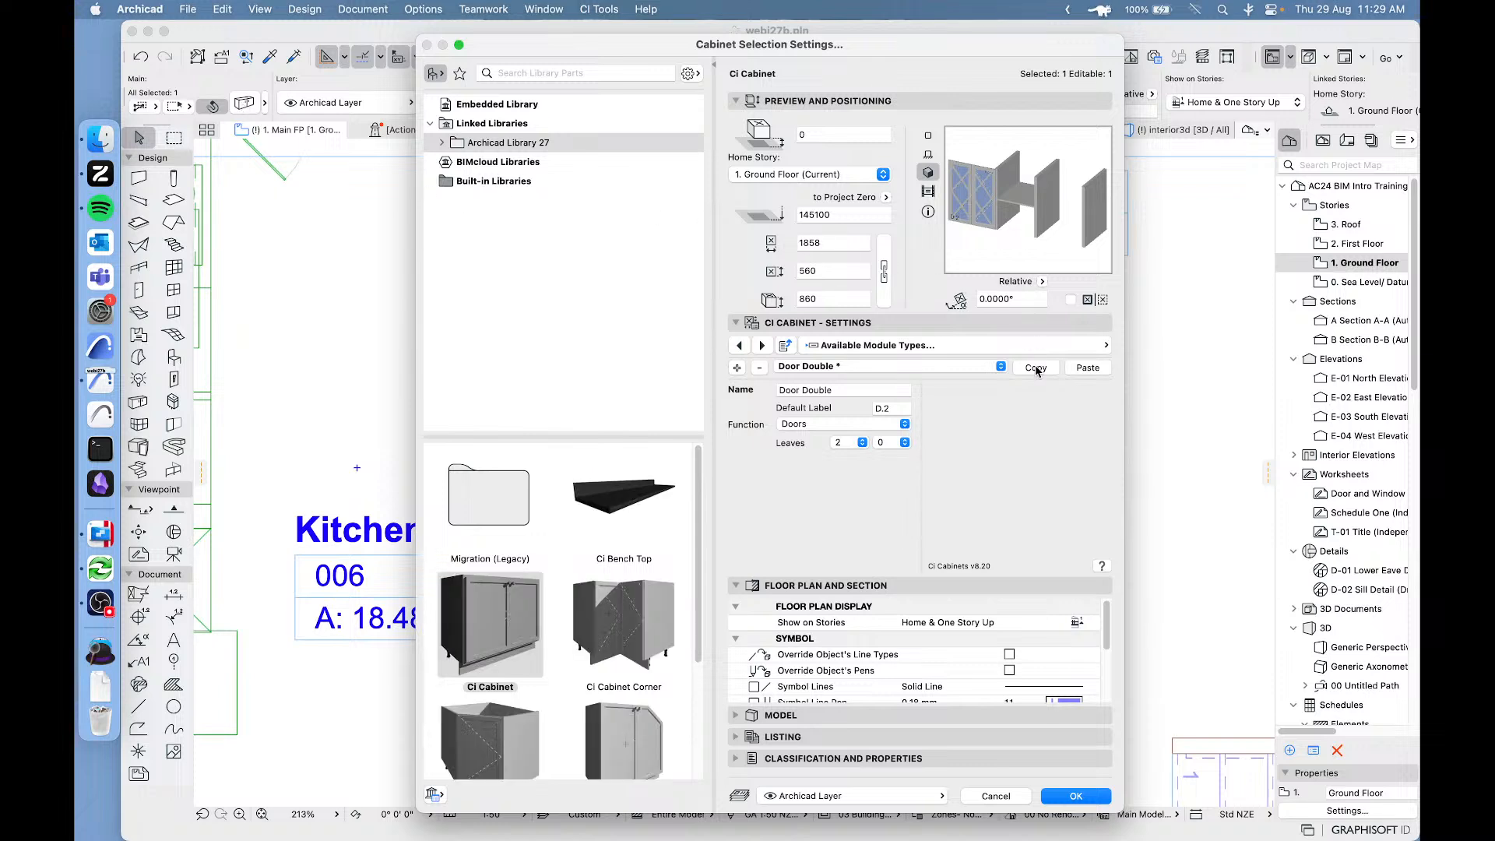
{"action": "left_click", "coordinate": [994, 350]}
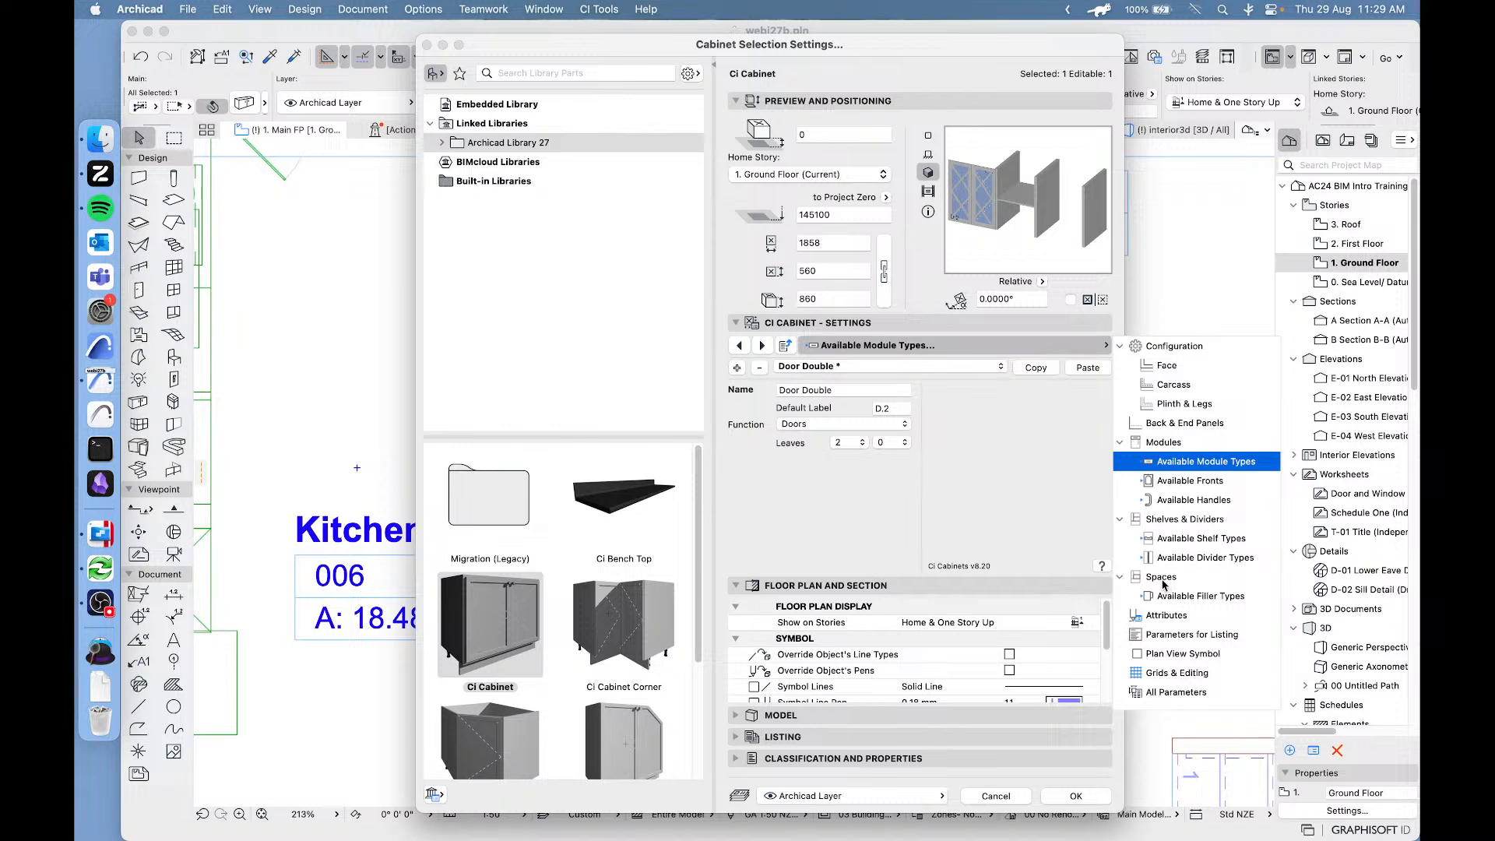
{"action": "left_click", "coordinate": [1181, 522]}
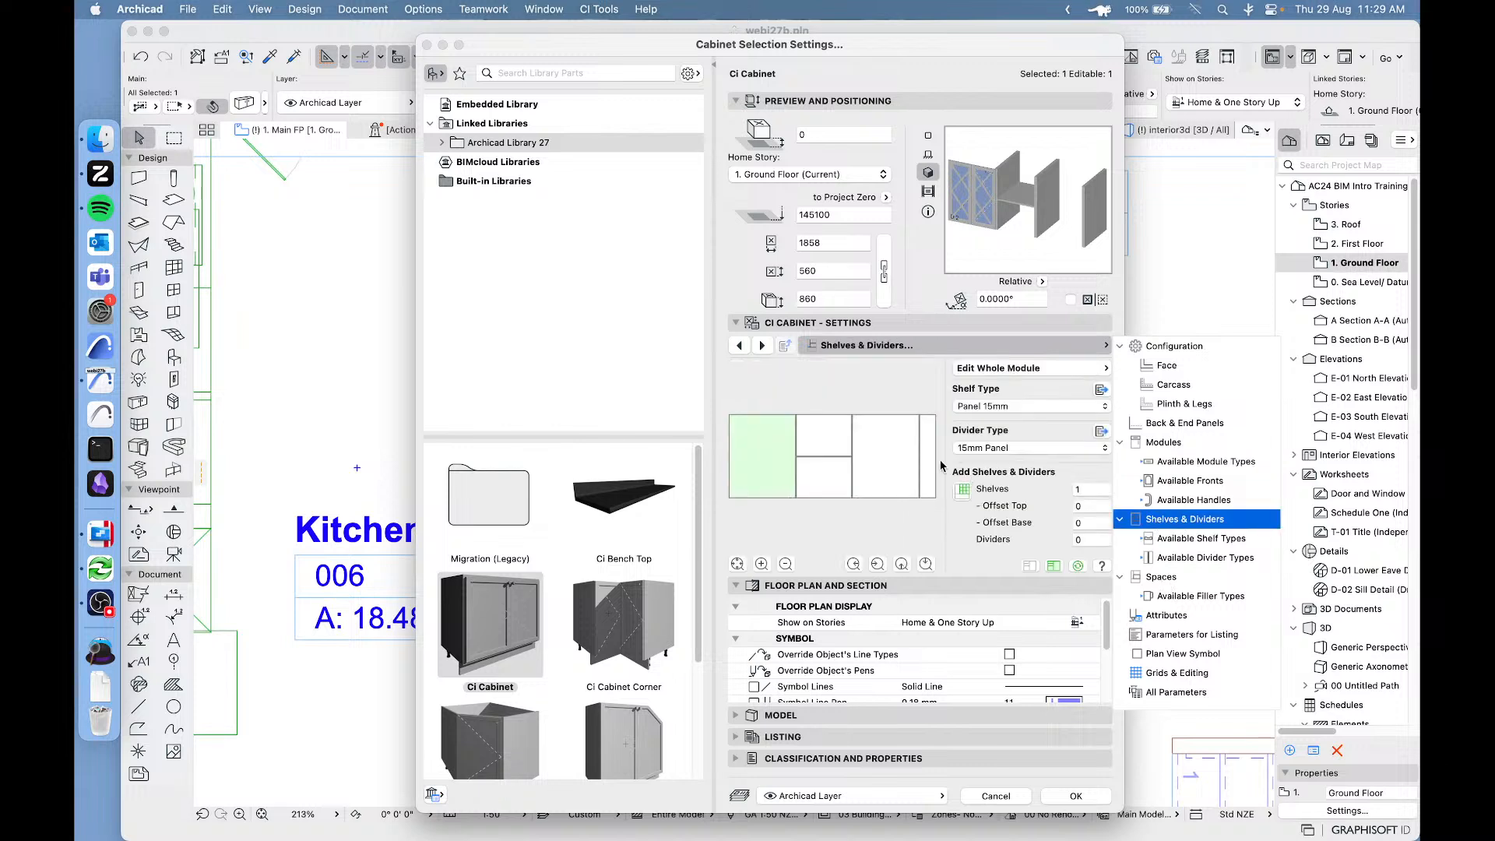
{"action": "left_click", "coordinate": [858, 390]}
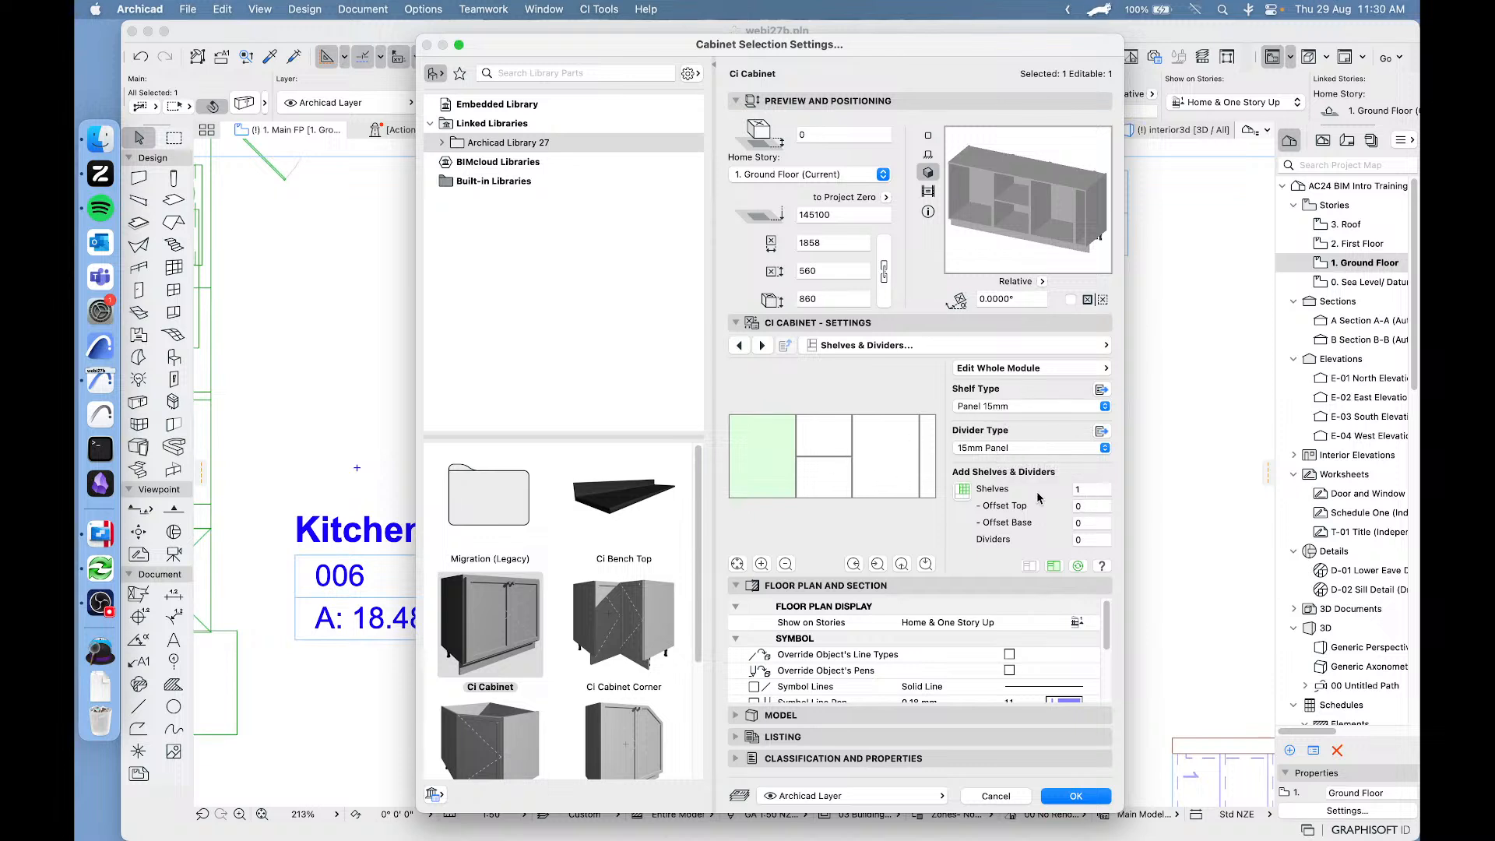
Give the cabinet's first module 3 shelves with a top offset of 15 and 1 divider.
{"action": "left_click", "coordinate": [1101, 487]}
{"action": "left_click", "coordinate": [1090, 505]}
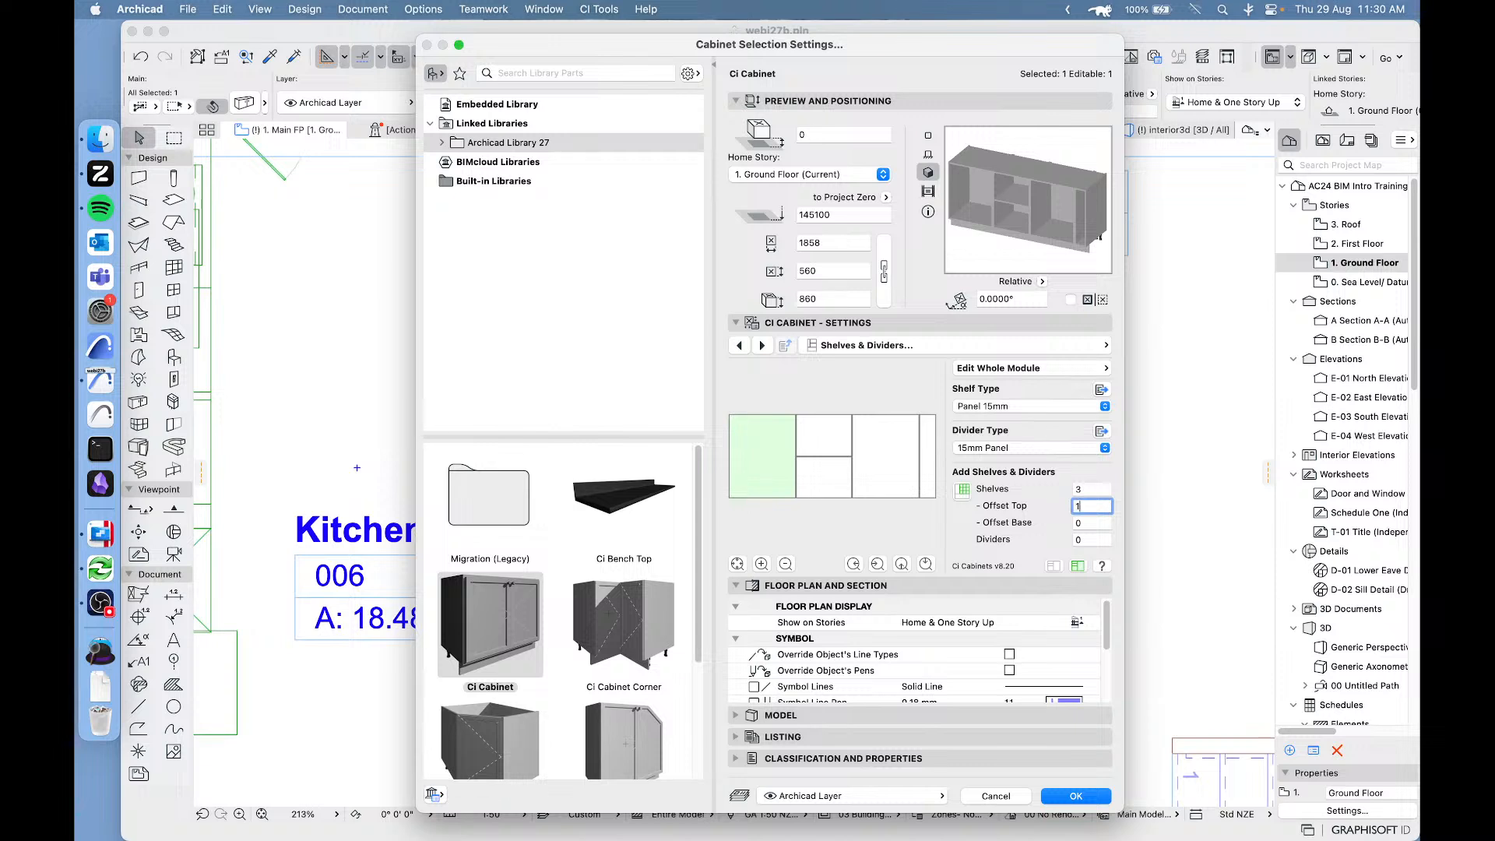
{"action": "left_click", "coordinate": [1091, 539]}
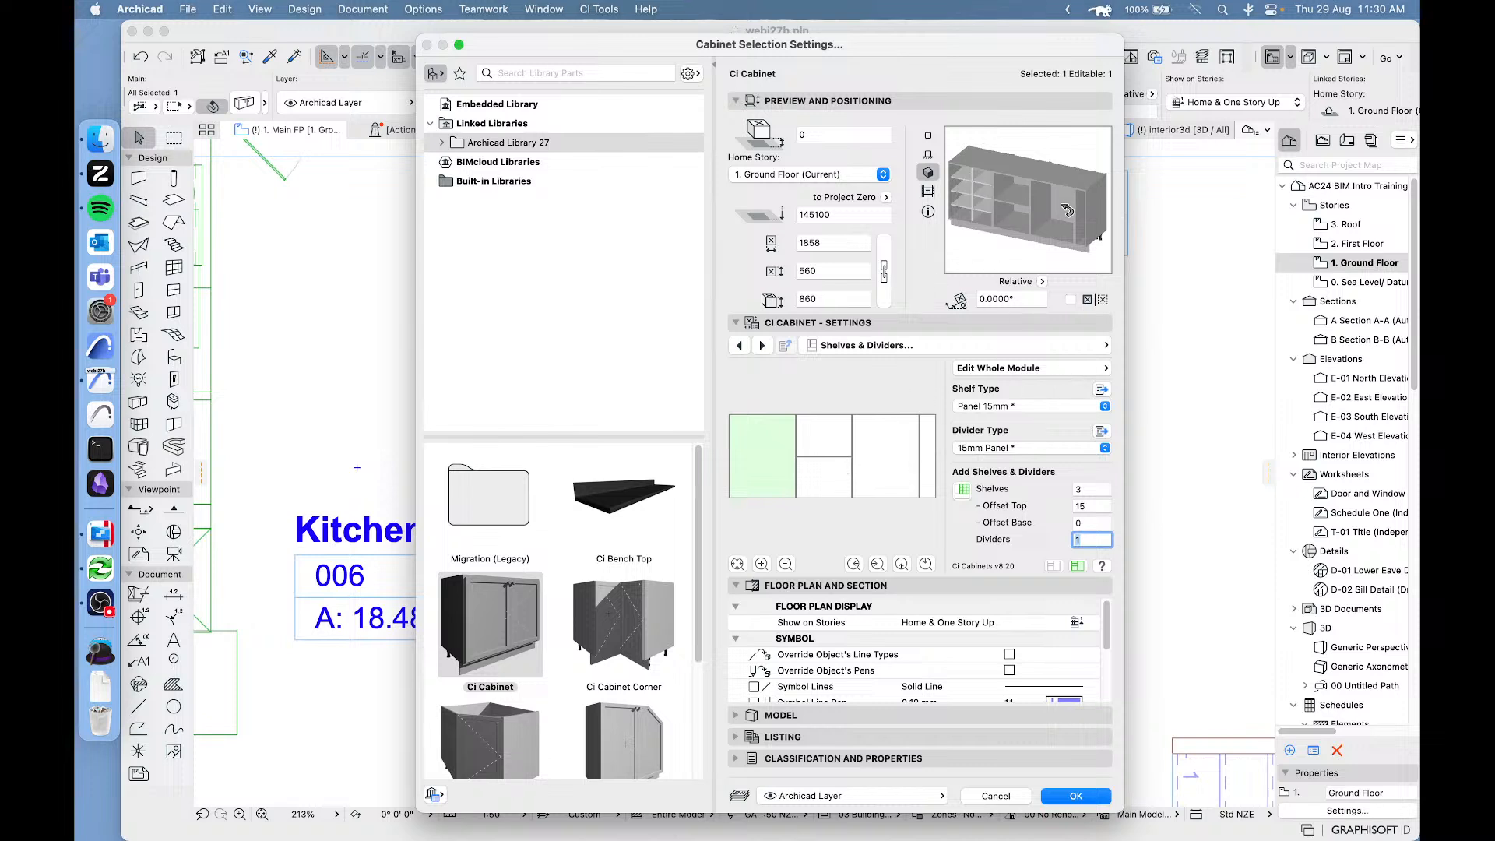
Give the third module 2 shelves of type Glass Shelf with a top offset of 0, and 2 dividers.
{"action": "left_click", "coordinate": [884, 459]}
{"action": "left_click", "coordinate": [884, 450]}
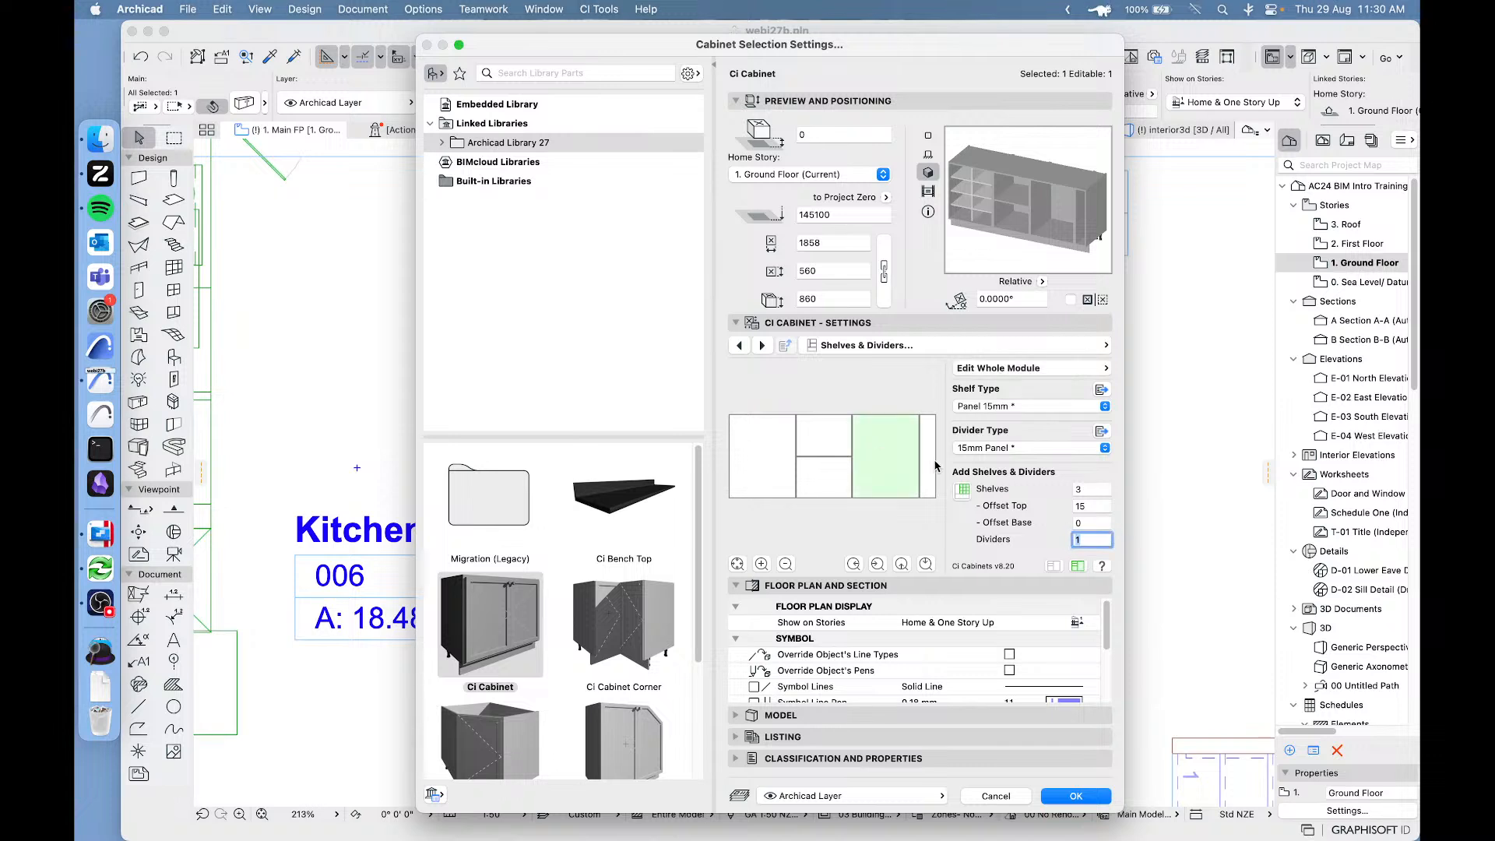
{"action": "left_click", "coordinate": [1106, 489]}
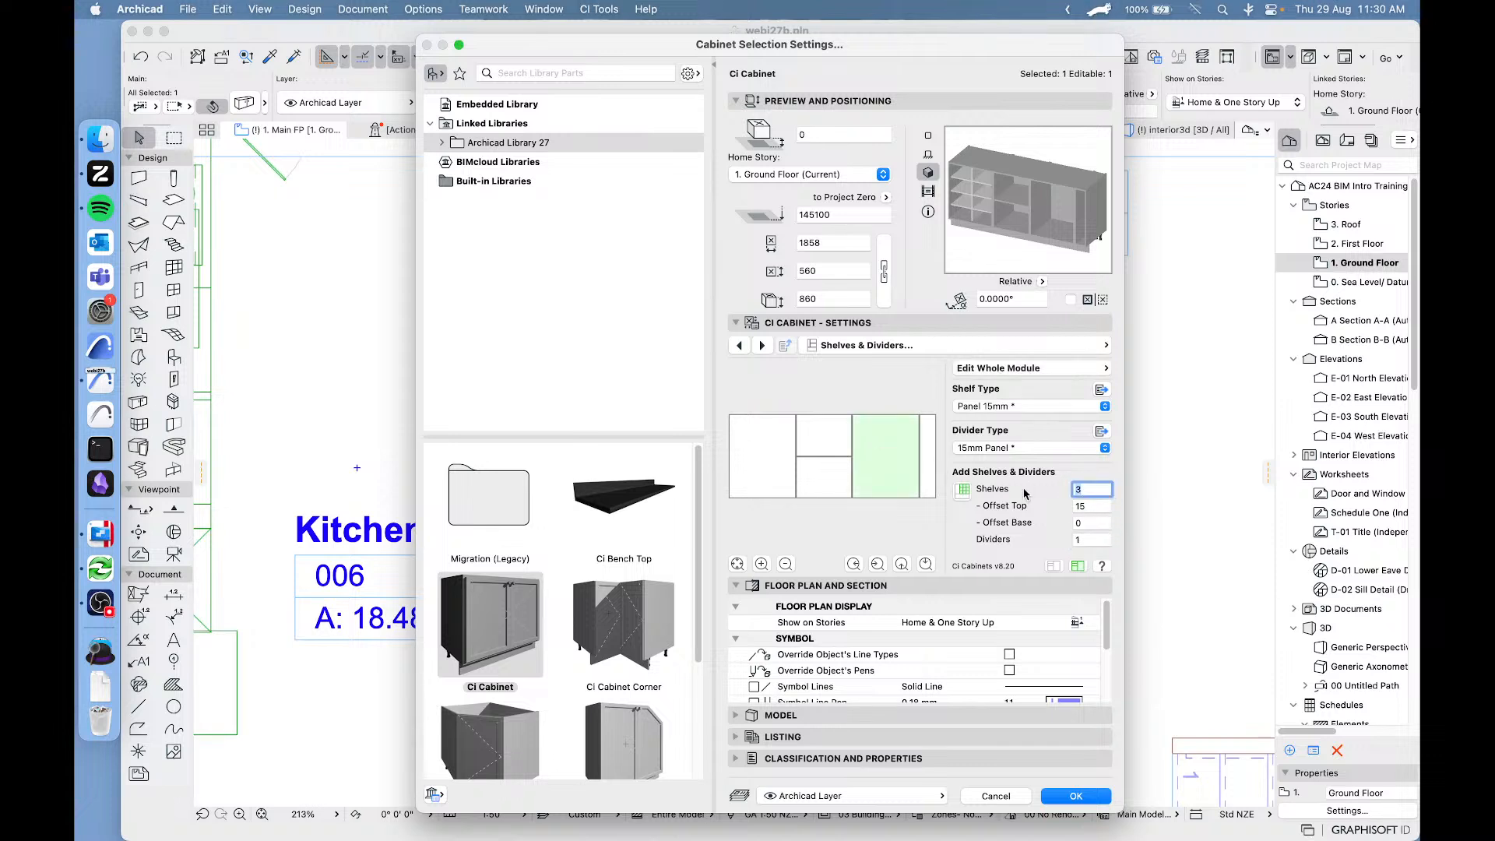
{"action": "type", "text": "2"}
{"action": "left_click", "coordinate": [1098, 537]}
{"action": "type", "text": "2"}
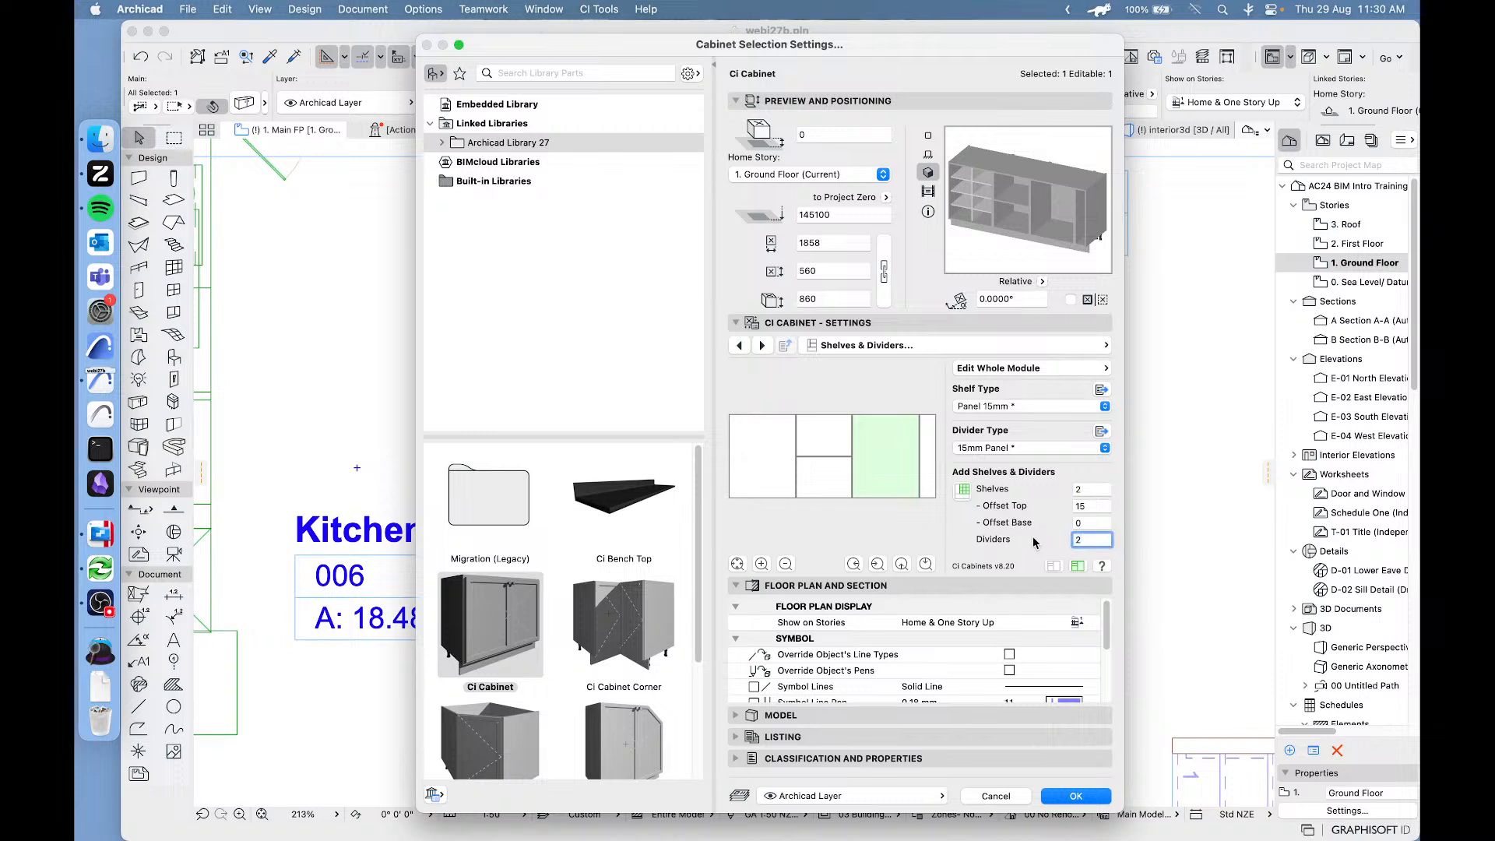
{"action": "left_click", "coordinate": [1103, 506]}
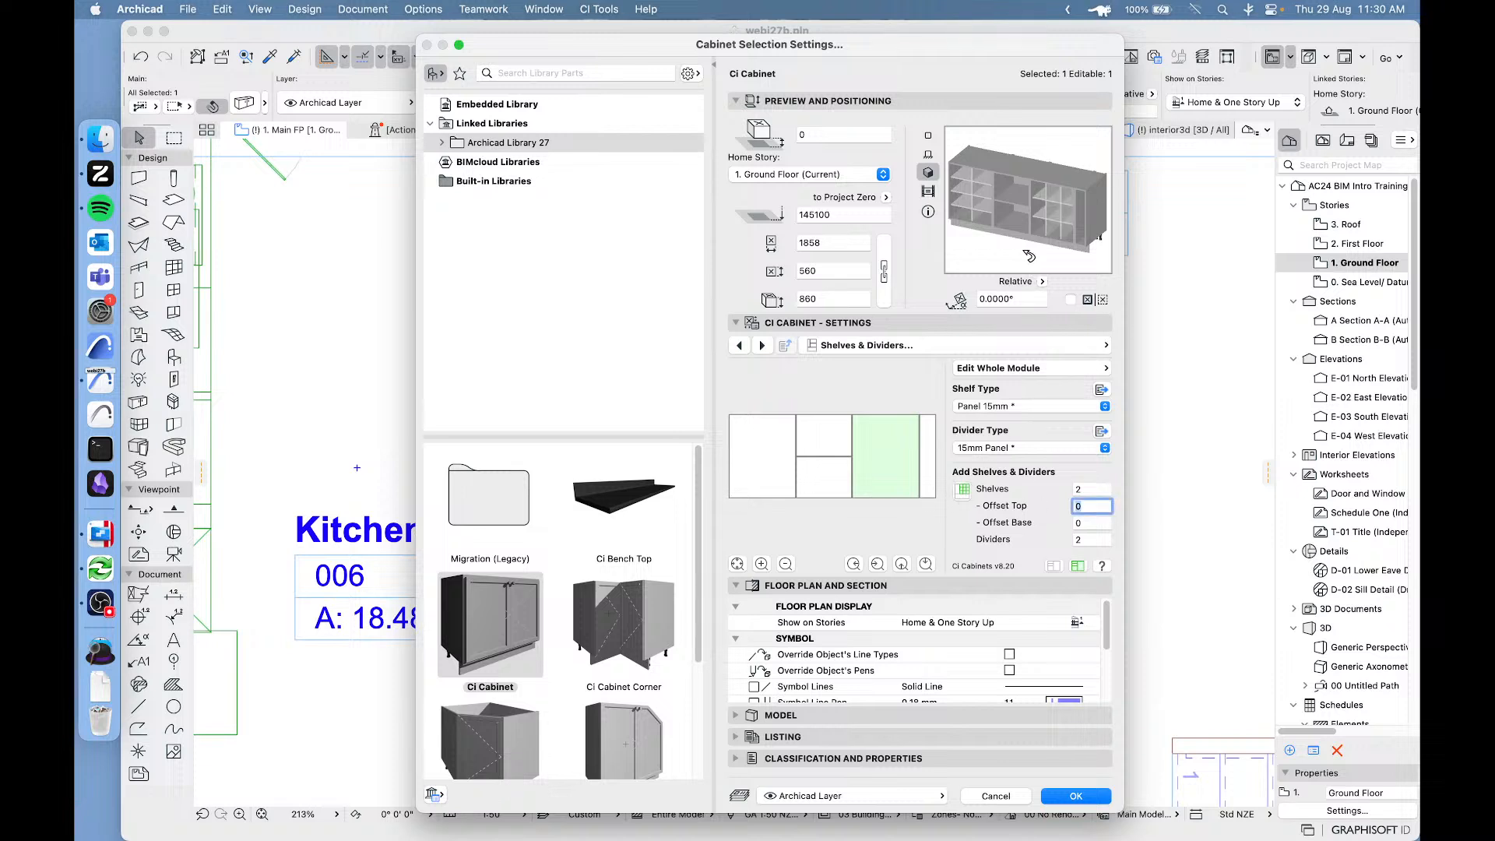
{"action": "left_click", "coordinate": [1018, 408]}
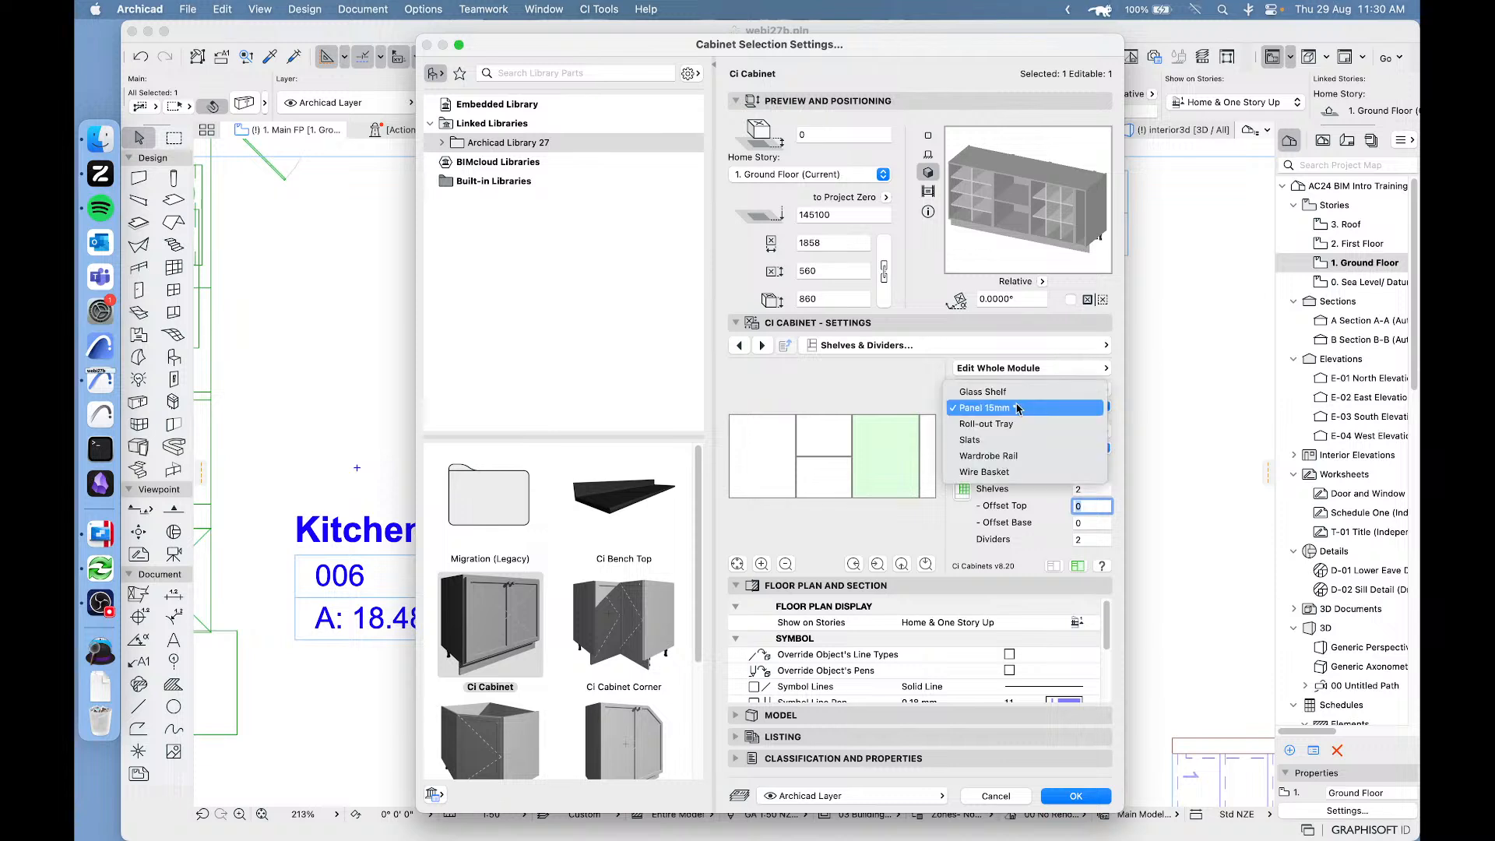
{"action": "left_click", "coordinate": [999, 392]}
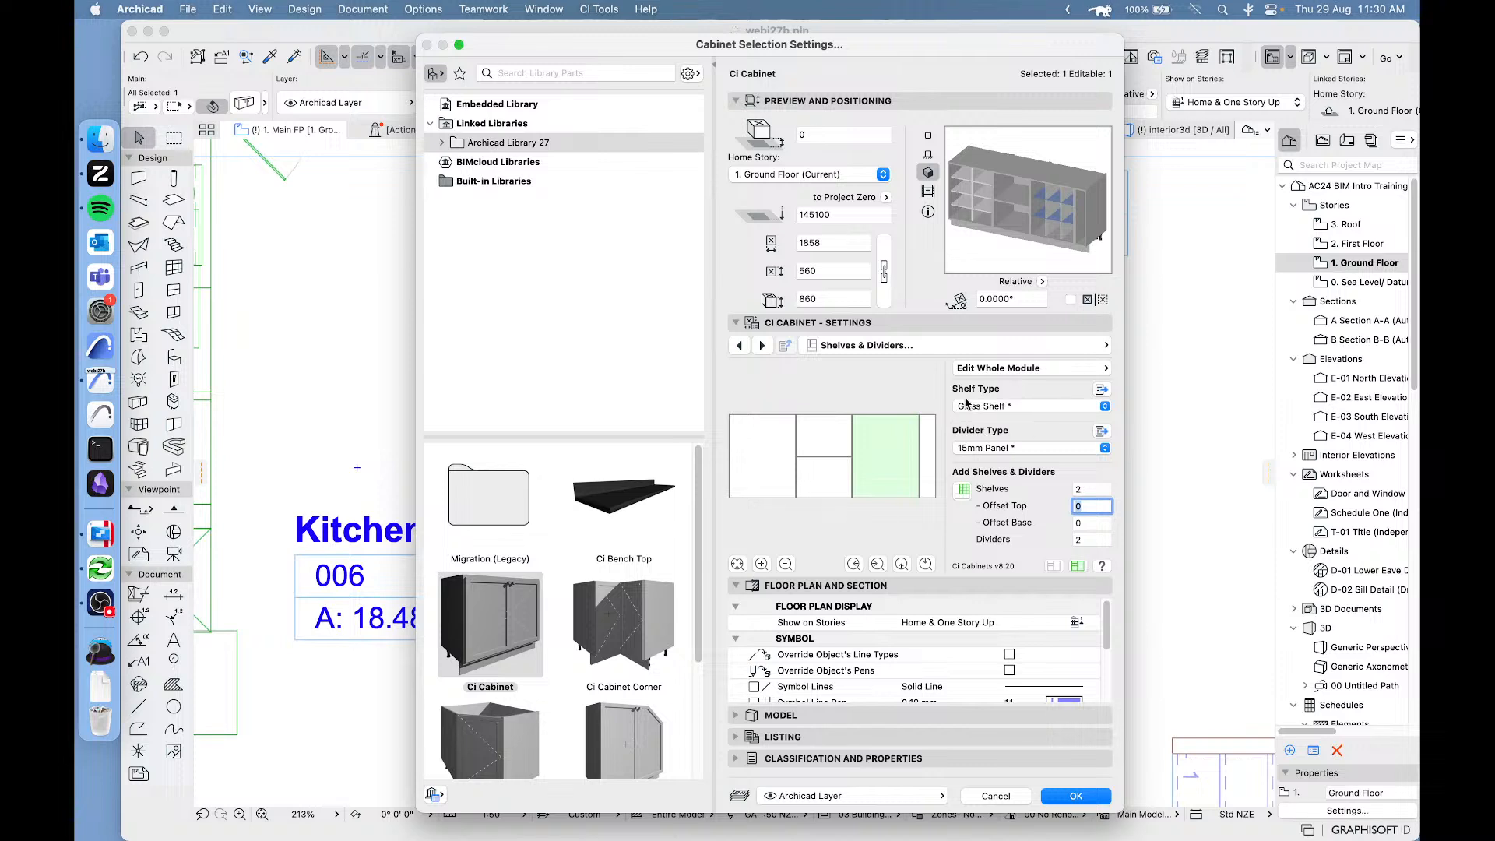
Examine the Glass Shelf definition in the available shelf types, including its dimensions and surface.
{"action": "left_click", "coordinate": [1049, 368]}
{"action": "left_click", "coordinate": [1052, 346]}
{"action": "left_click", "coordinate": [1052, 345]}
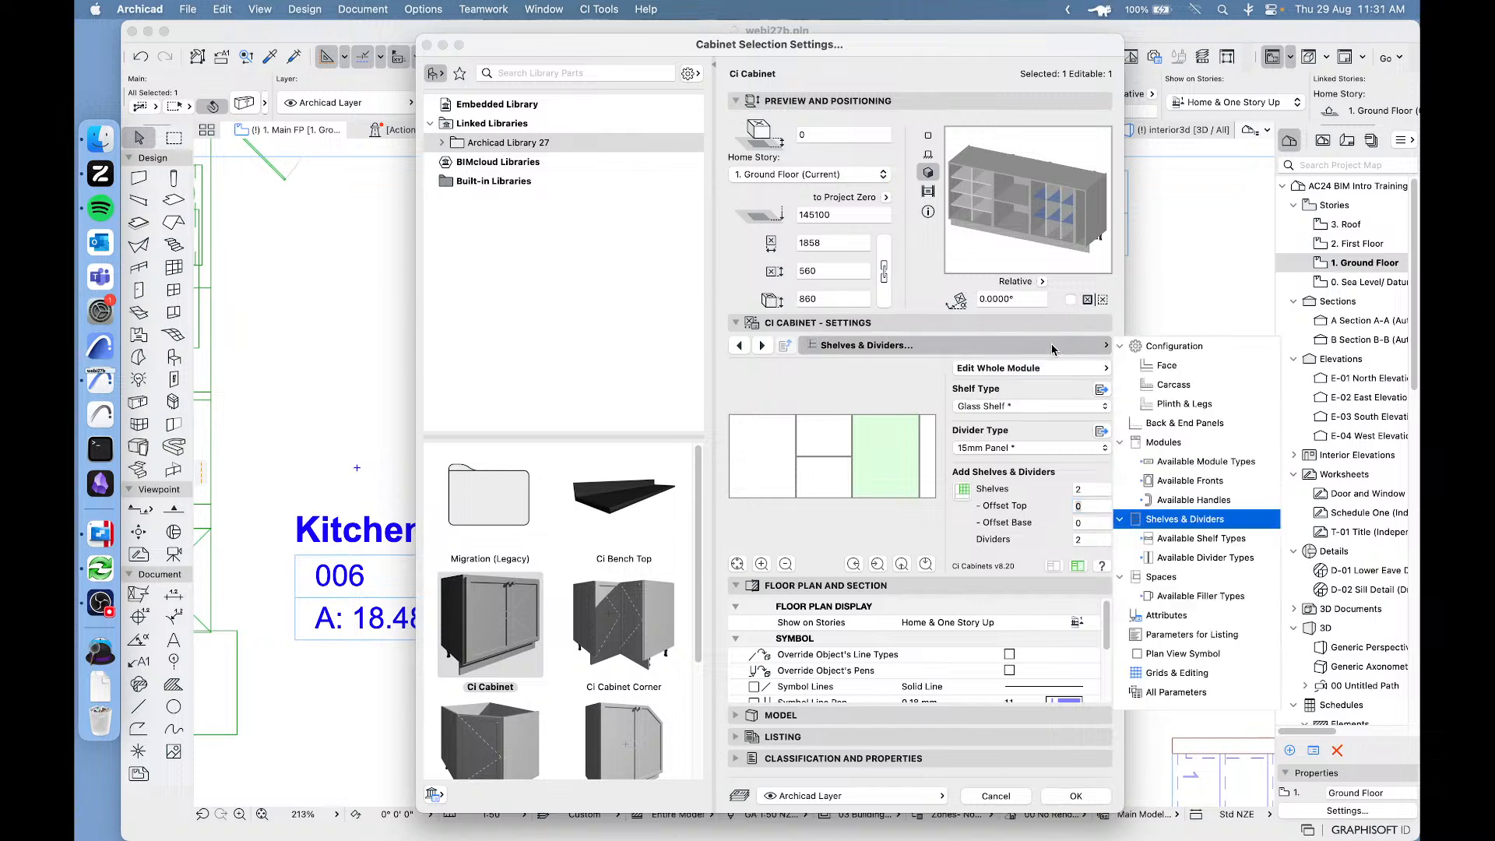
{"action": "left_click", "coordinate": [1196, 539]}
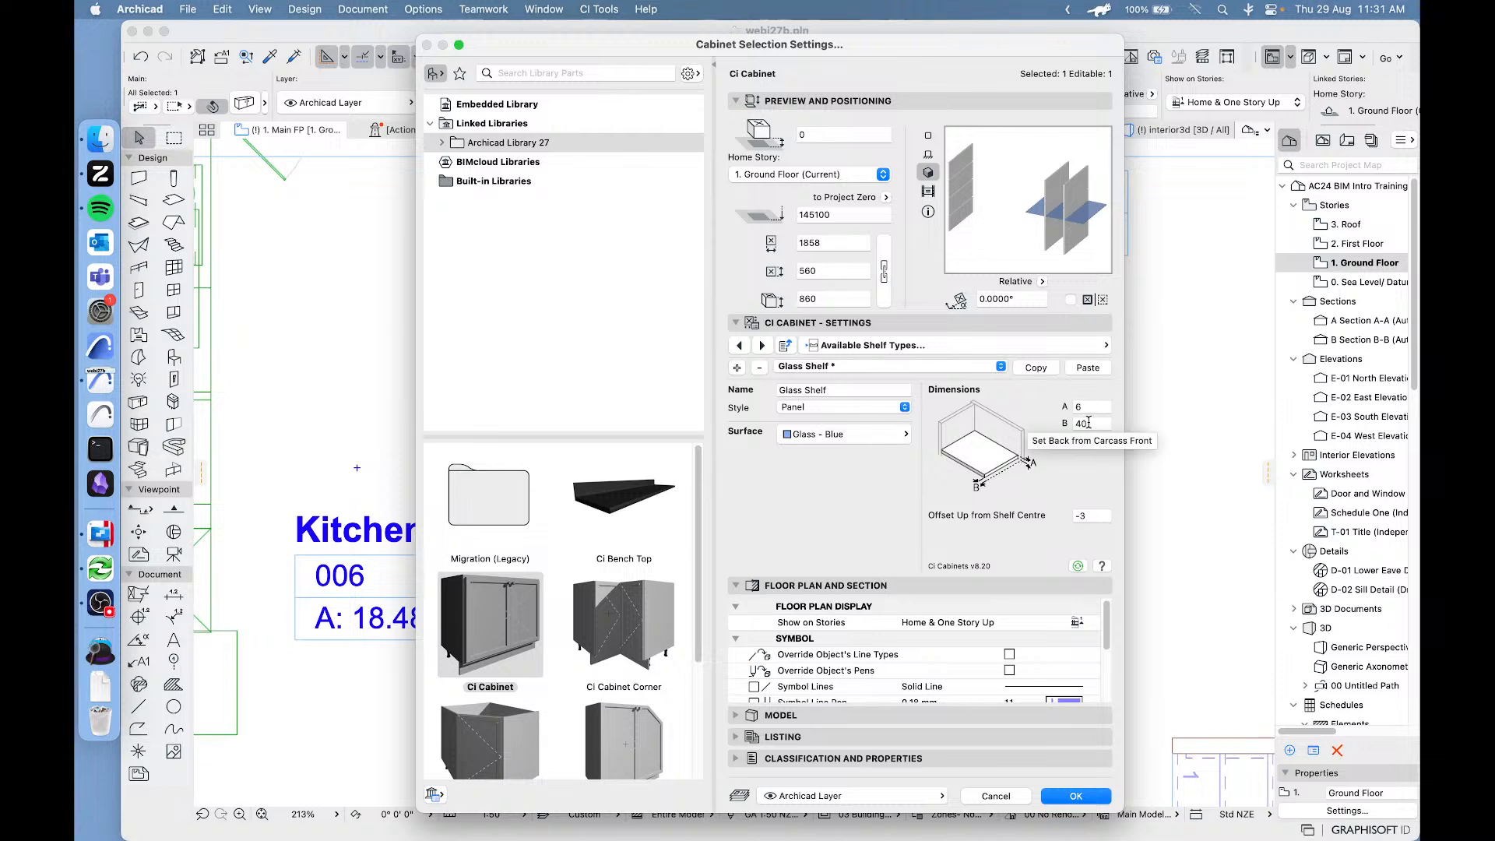
Fill only the top three spaces of the third module with Bowl Stack and apply the cabinet settings.
{"action": "left_click", "coordinate": [941, 343]}
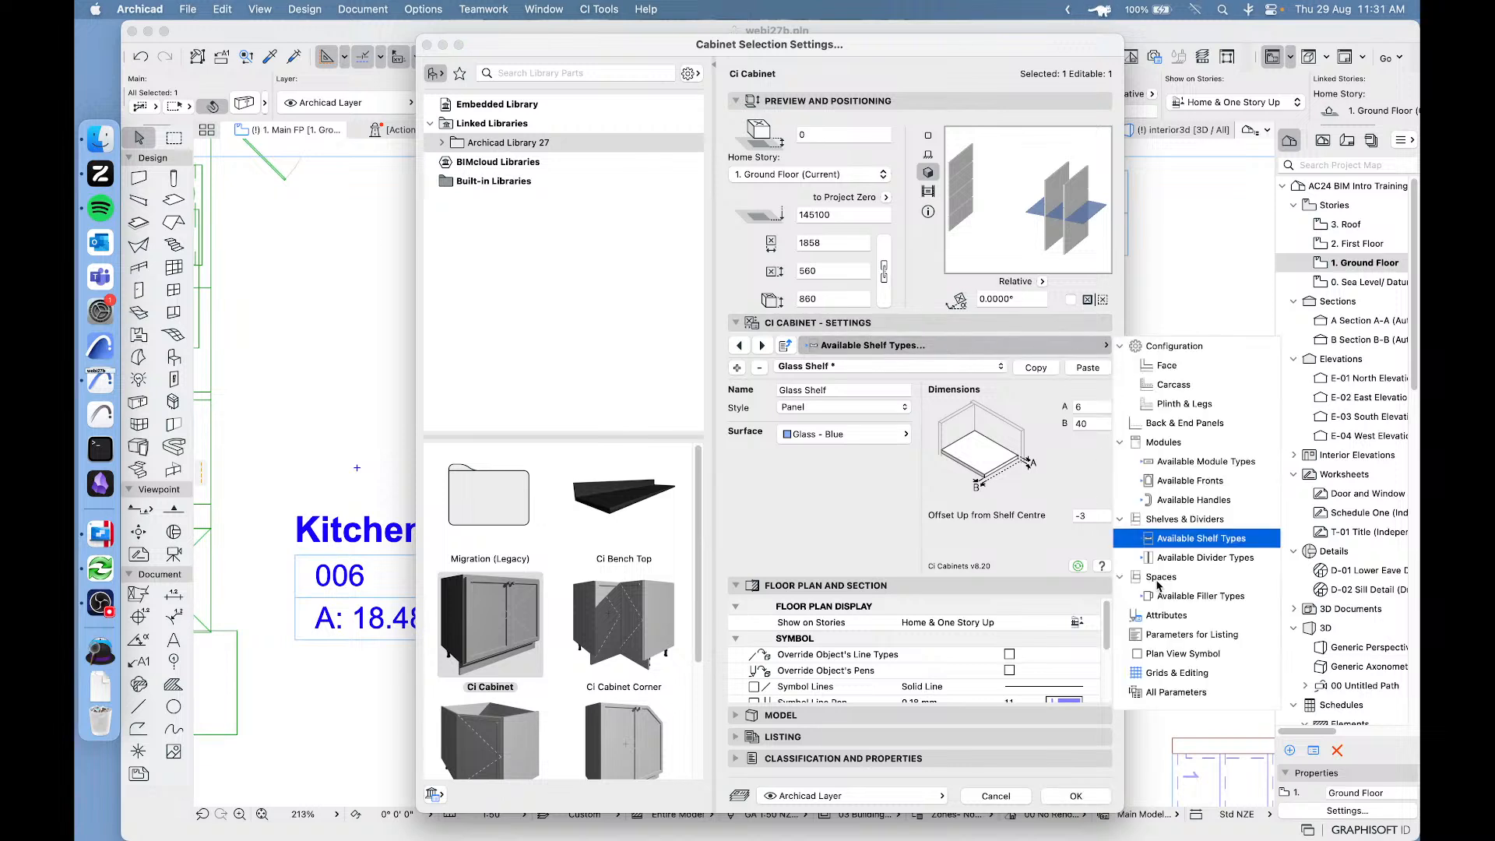
{"action": "left_click", "coordinate": [1161, 580]}
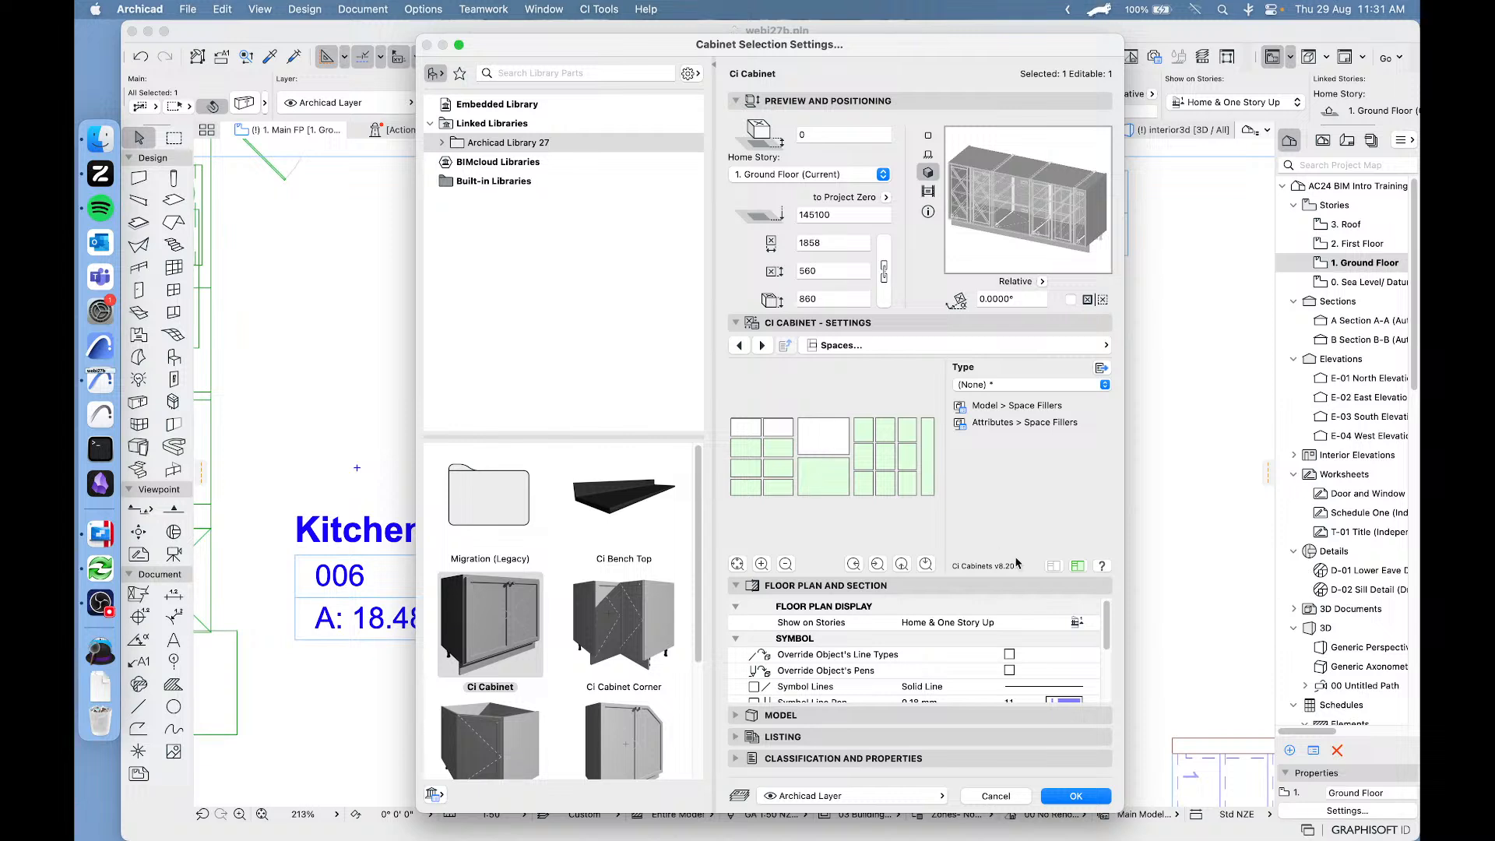
{"action": "left_click", "coordinate": [1052, 567]}
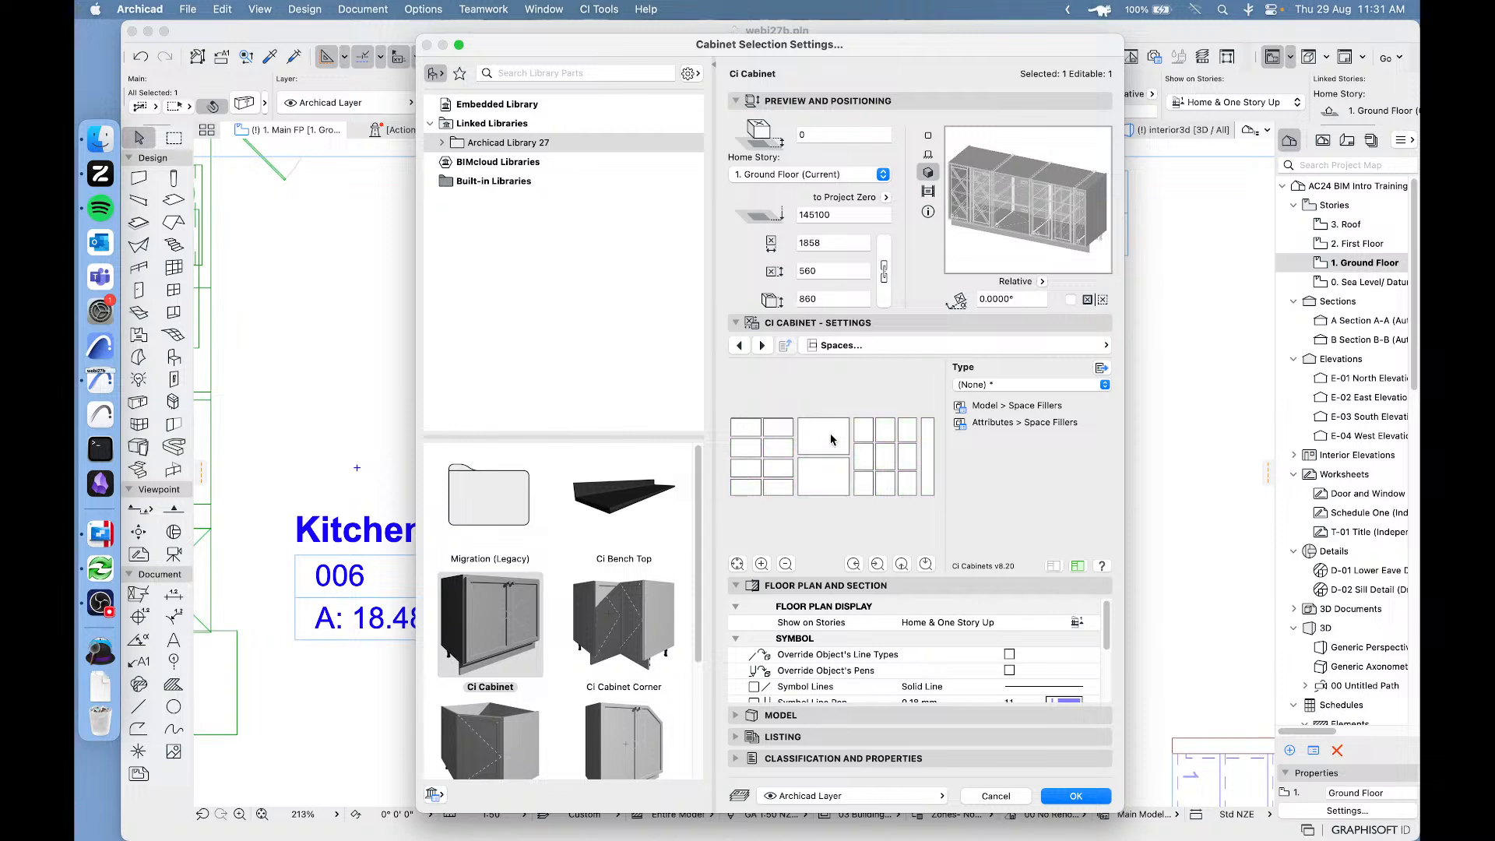
{"action": "left_click", "coordinate": [903, 435]}
{"action": "left_click", "coordinate": [1012, 385]}
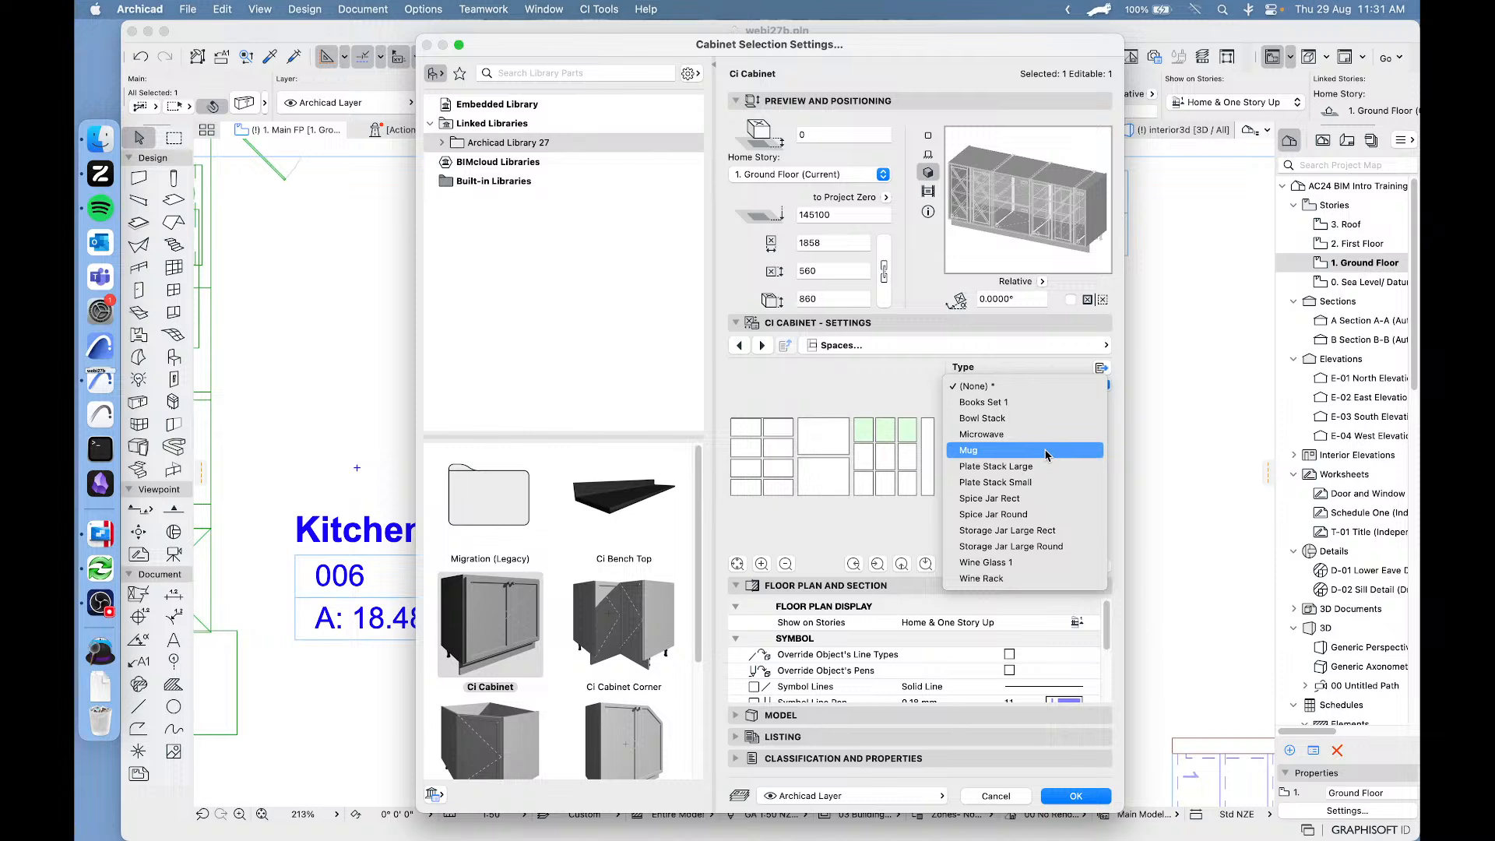
{"action": "left_click", "coordinate": [1001, 421]}
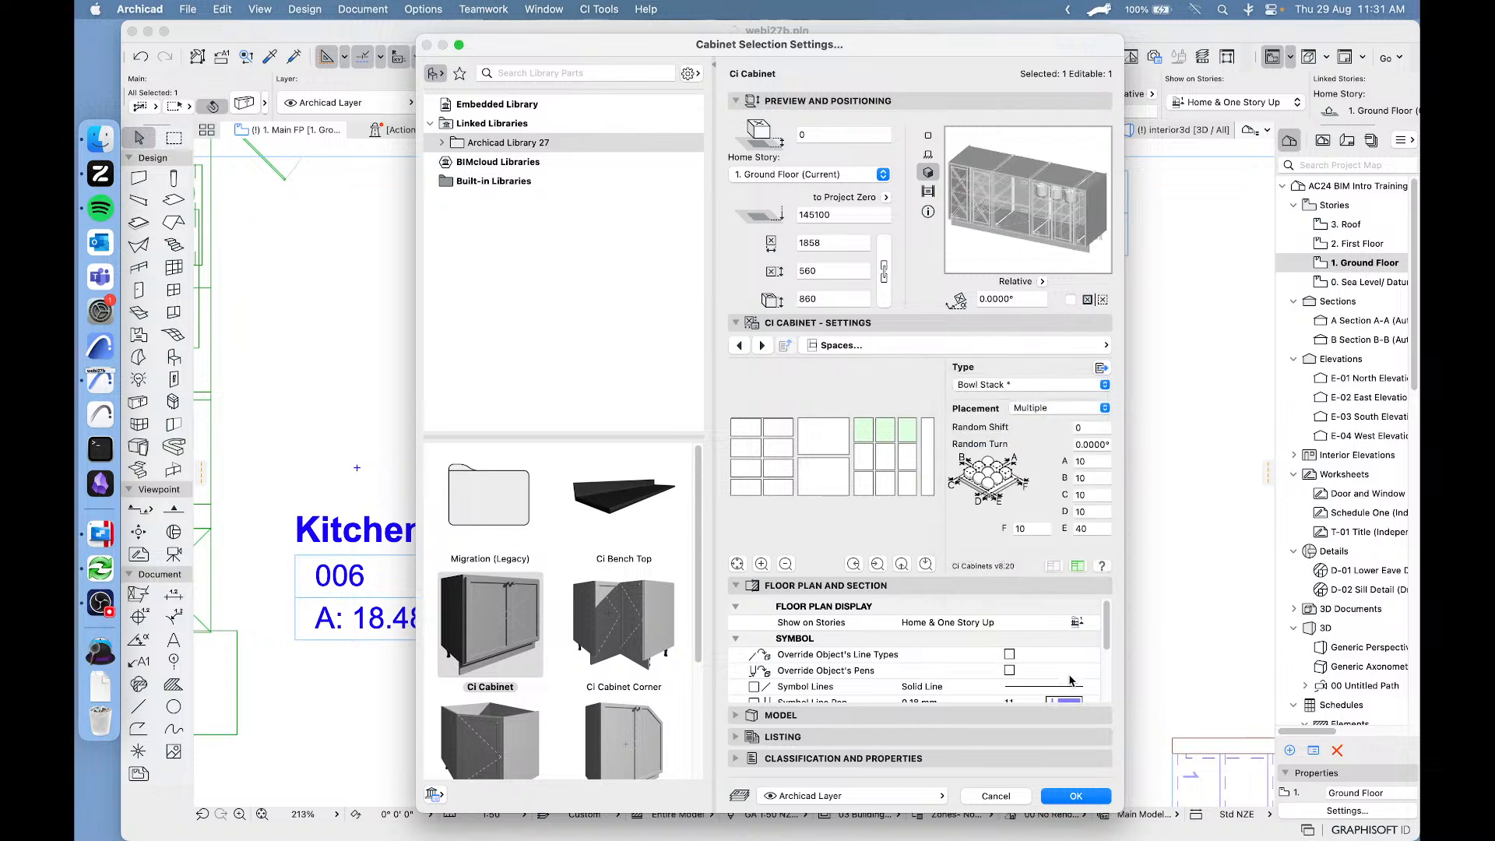
{"action": "left_click", "coordinate": [1078, 797]}
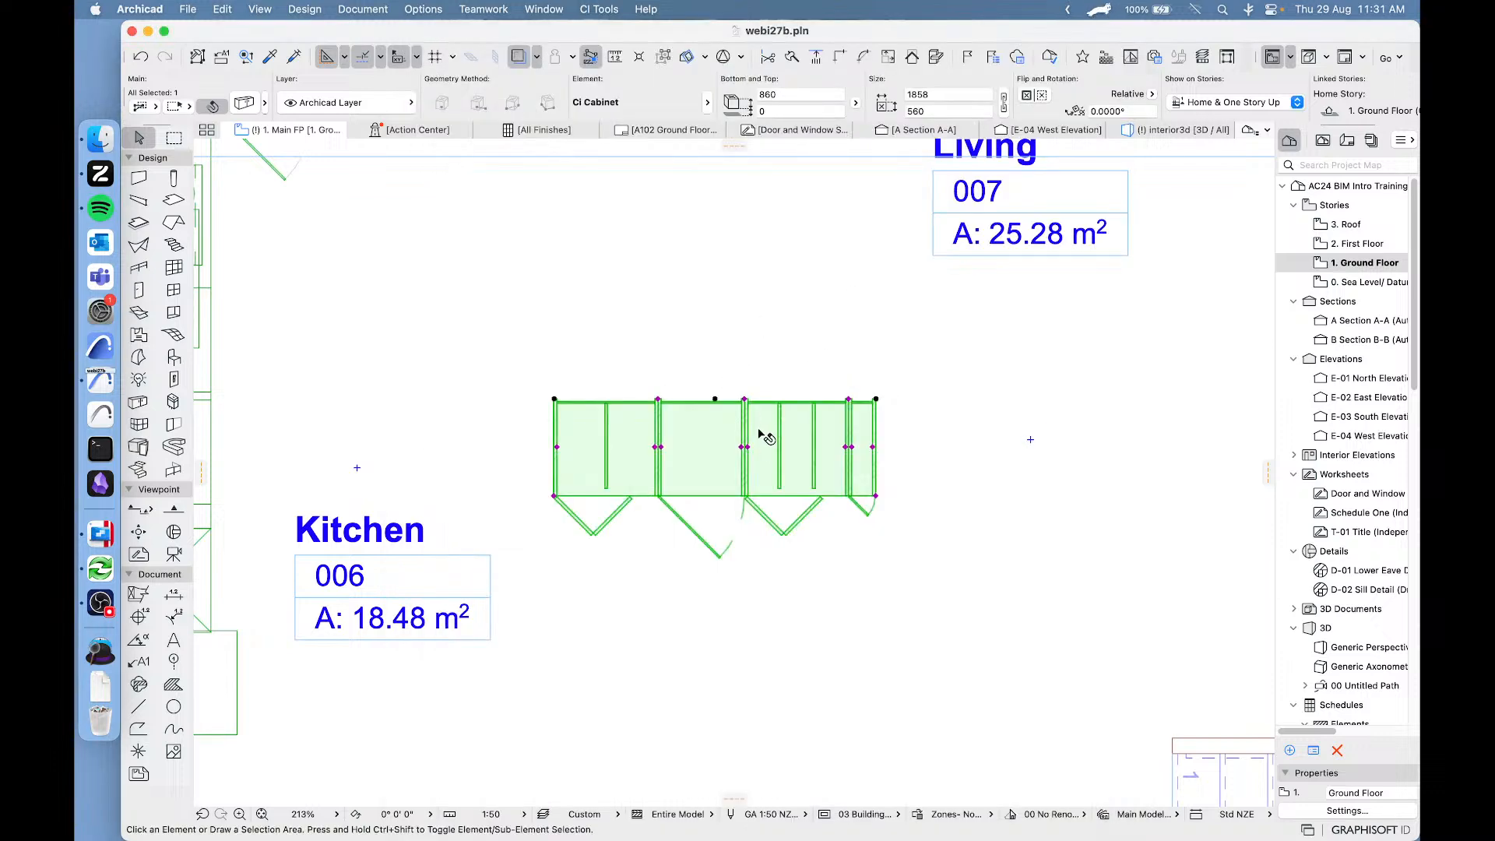
Show the selected cabinet on its own in 3D and examine its fronts, shelves and bowls.
{"action": "right_click", "coordinate": [690, 439]}
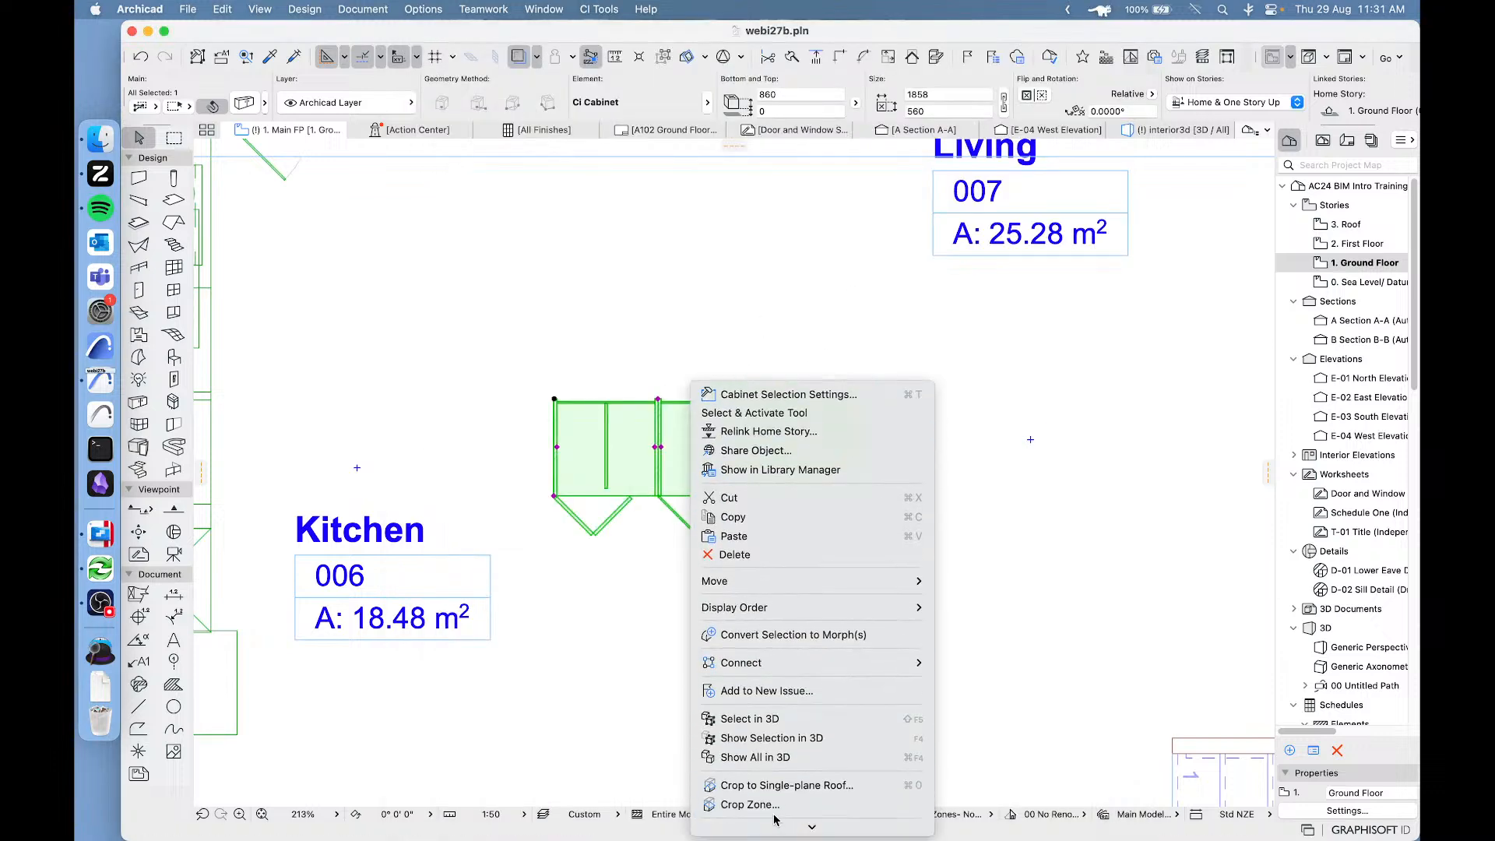
{"action": "left_click", "coordinate": [786, 738]}
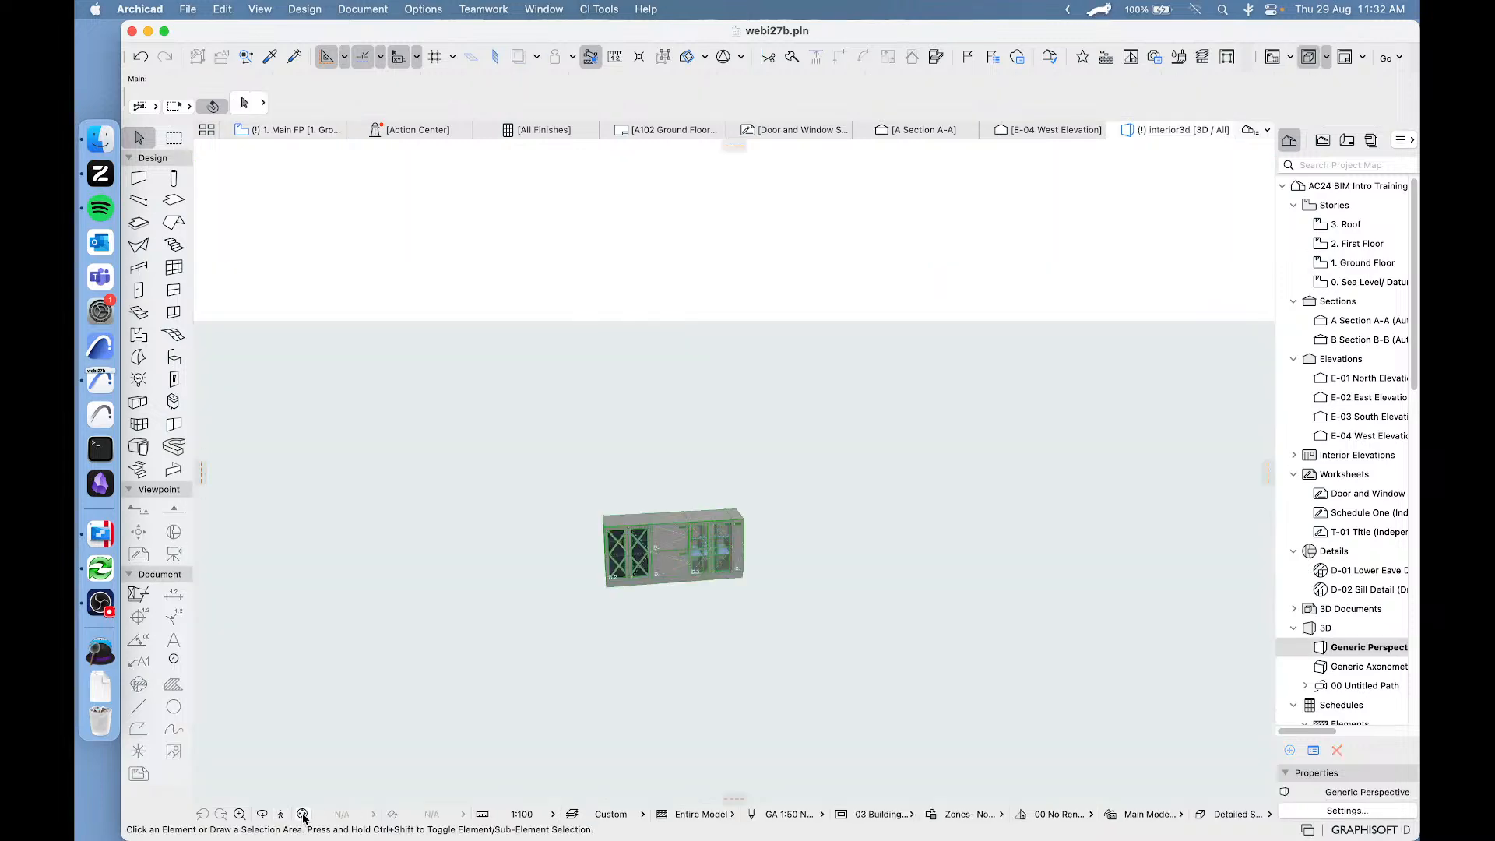
{"action": "left_click", "coordinate": [303, 814]}
{"action": "scroll", "coordinate": [910, 471], "scroll_direction": "up", "scroll_amount": 5}
{"action": "scroll", "coordinate": [910, 471], "scroll_direction": "down", "scroll_amount": 5}
{"action": "middle_click_drag", "start_coordinate": [910, 471], "coordinate": [835, 458]}
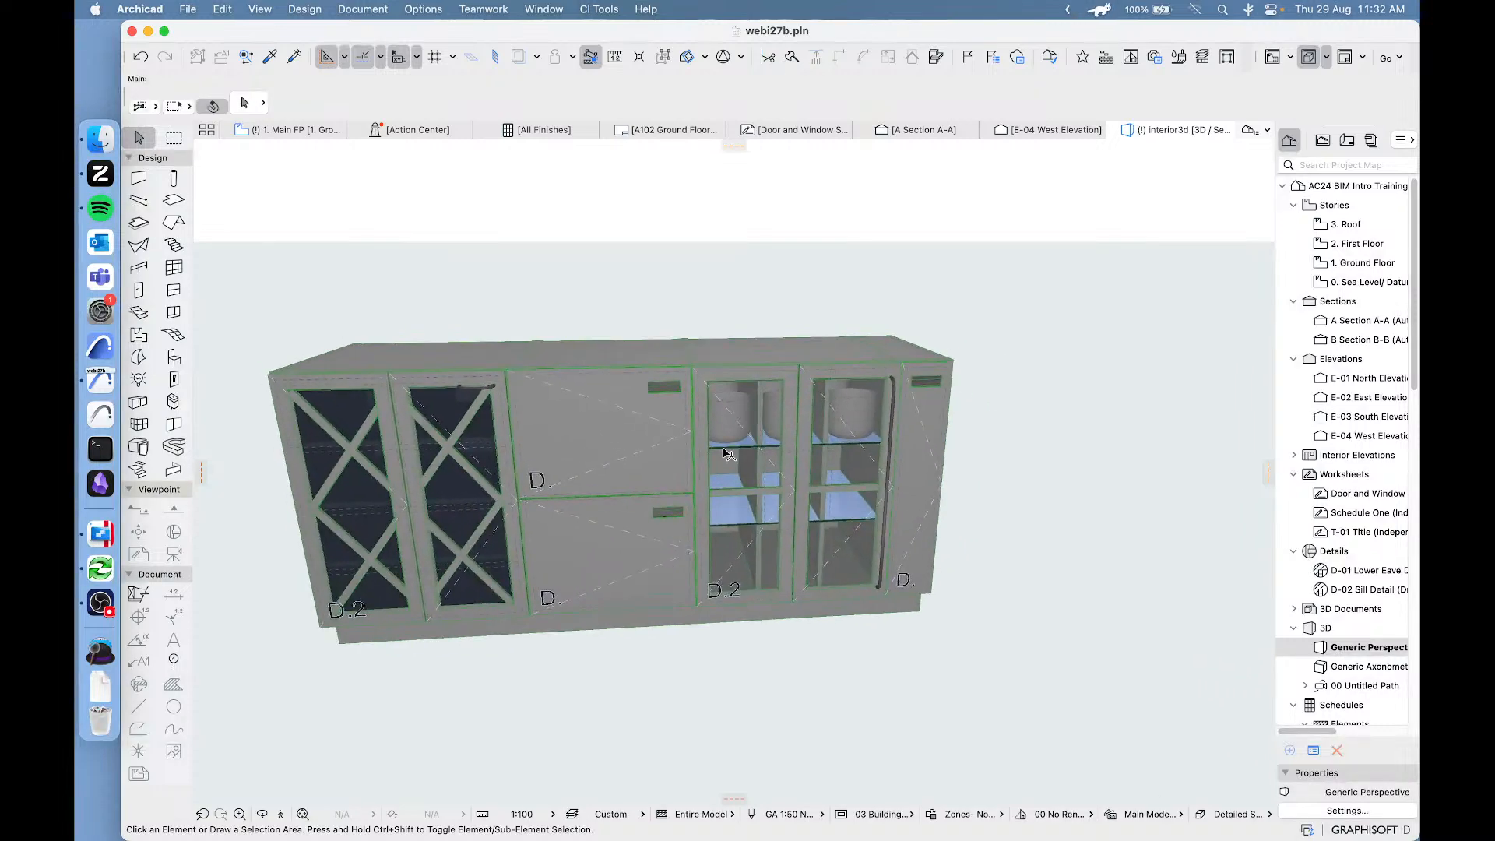
Examine the cabinet's available filler types, including the Bowl Stack definition and its type options, then cancel the settings and deselect the cabinet.
{"action": "left_click", "coordinate": [751, 456]}
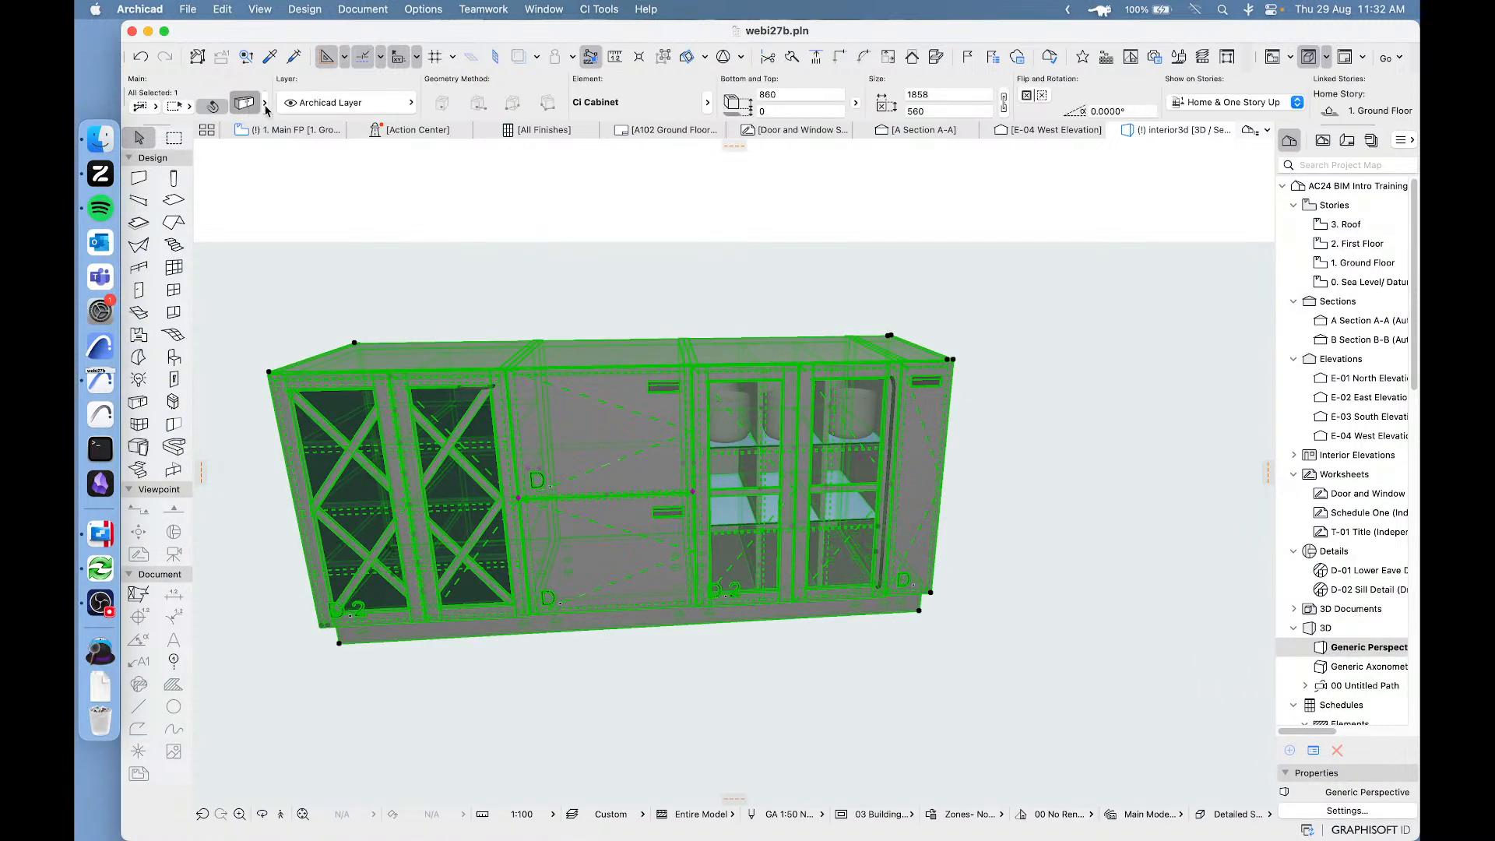
{"action": "key", "text": "super+t"}
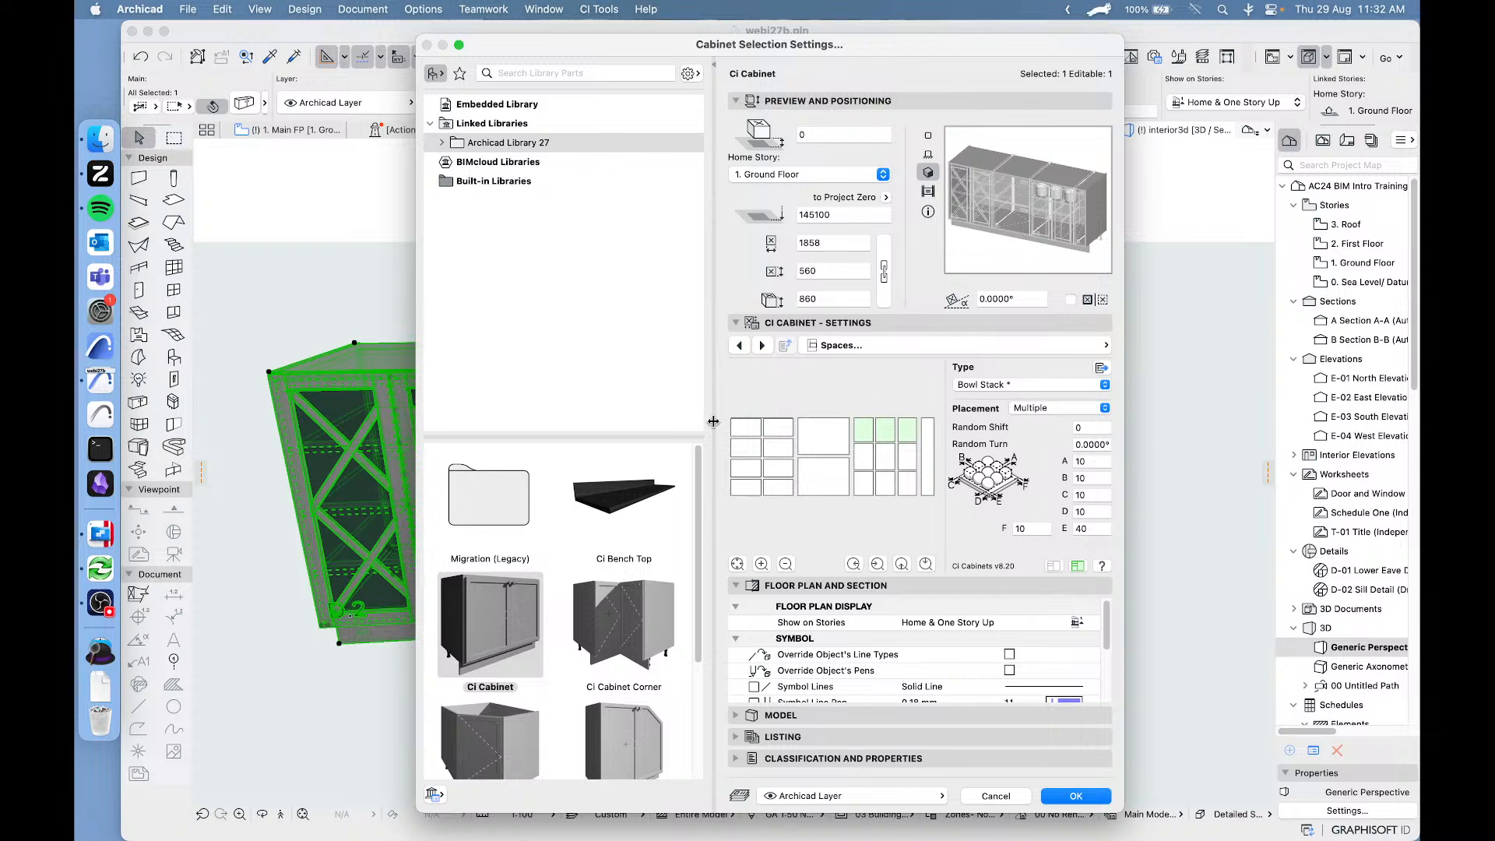
{"action": "left_click", "coordinate": [1102, 370]}
{"action": "left_click", "coordinate": [833, 368]}
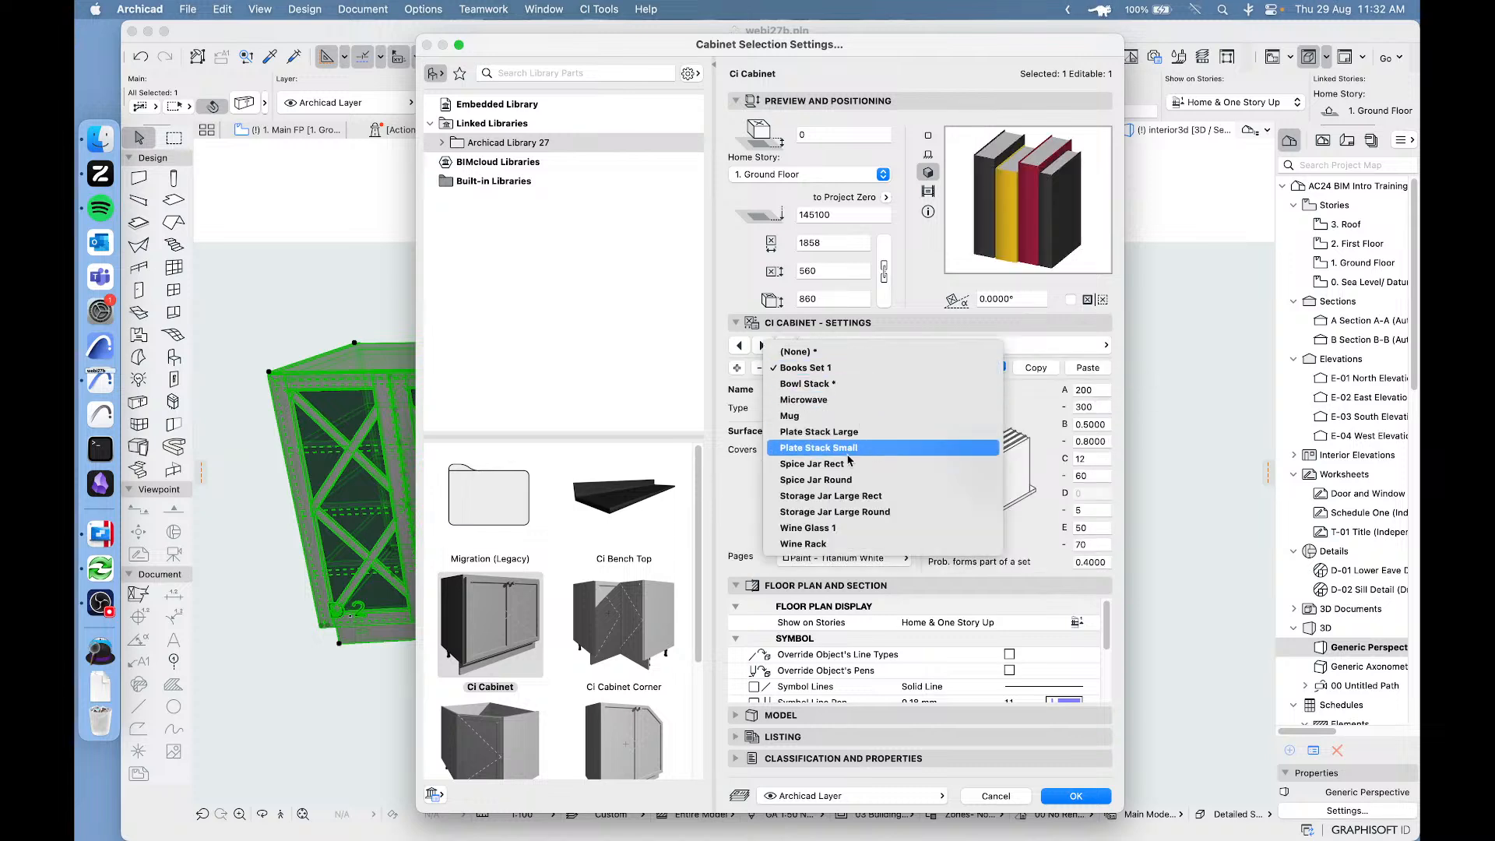
{"action": "left_click", "coordinate": [808, 384]}
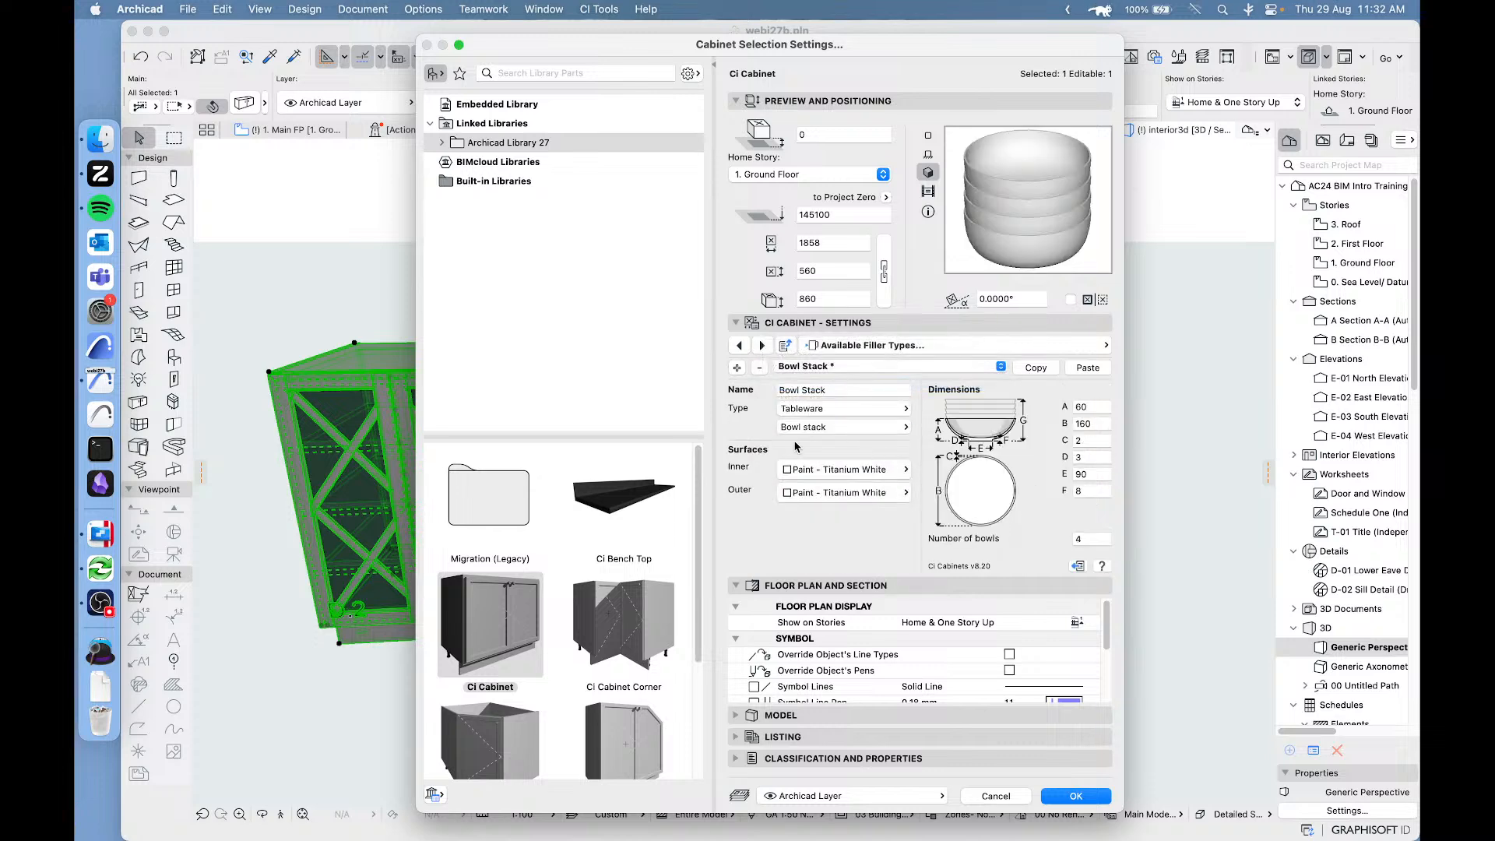
{"action": "left_click", "coordinate": [889, 413]}
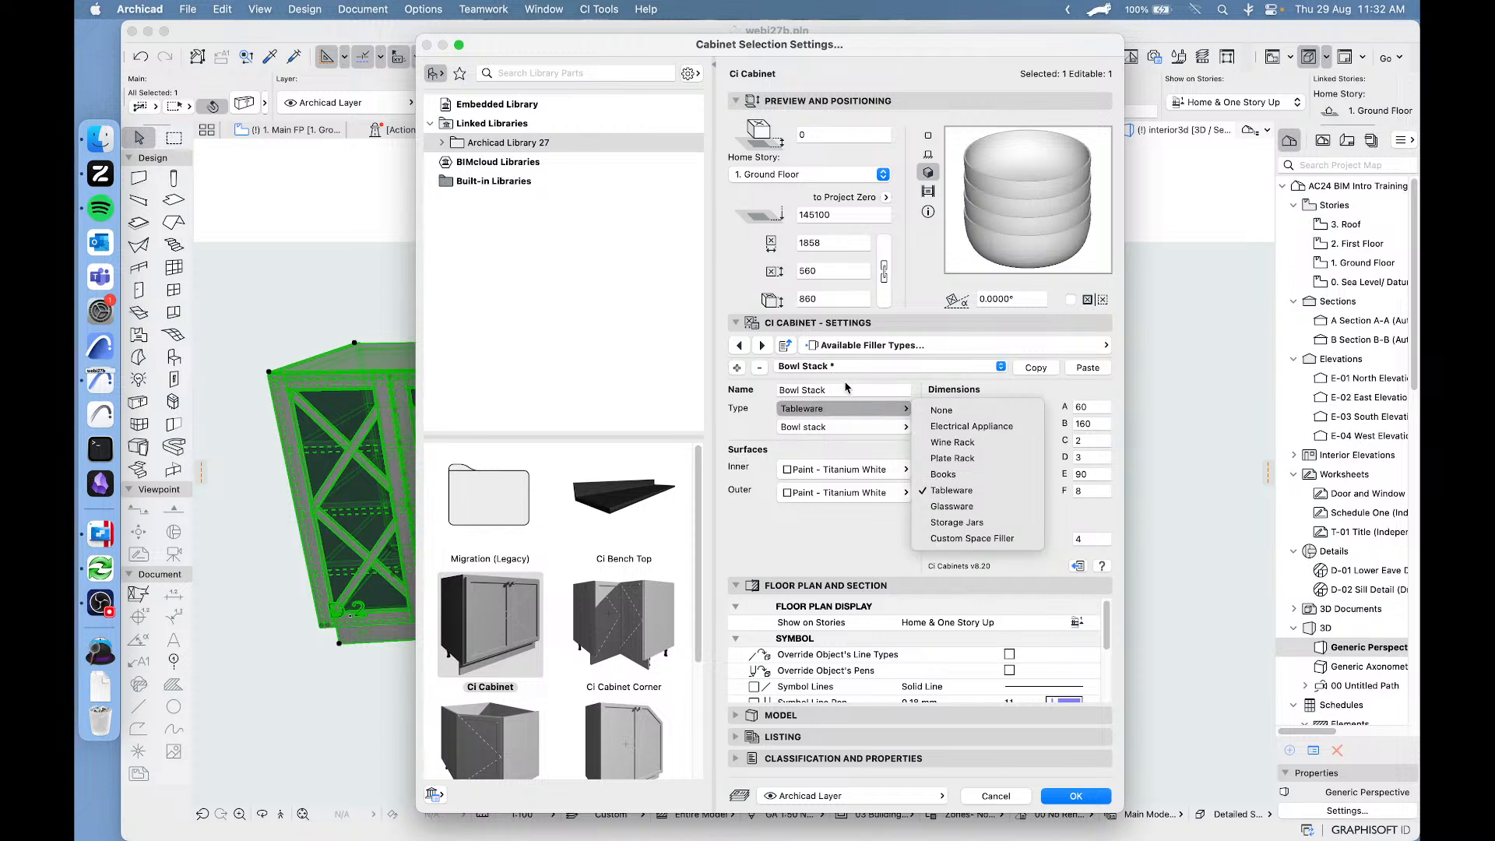
{"action": "left_click", "coordinate": [765, 402]}
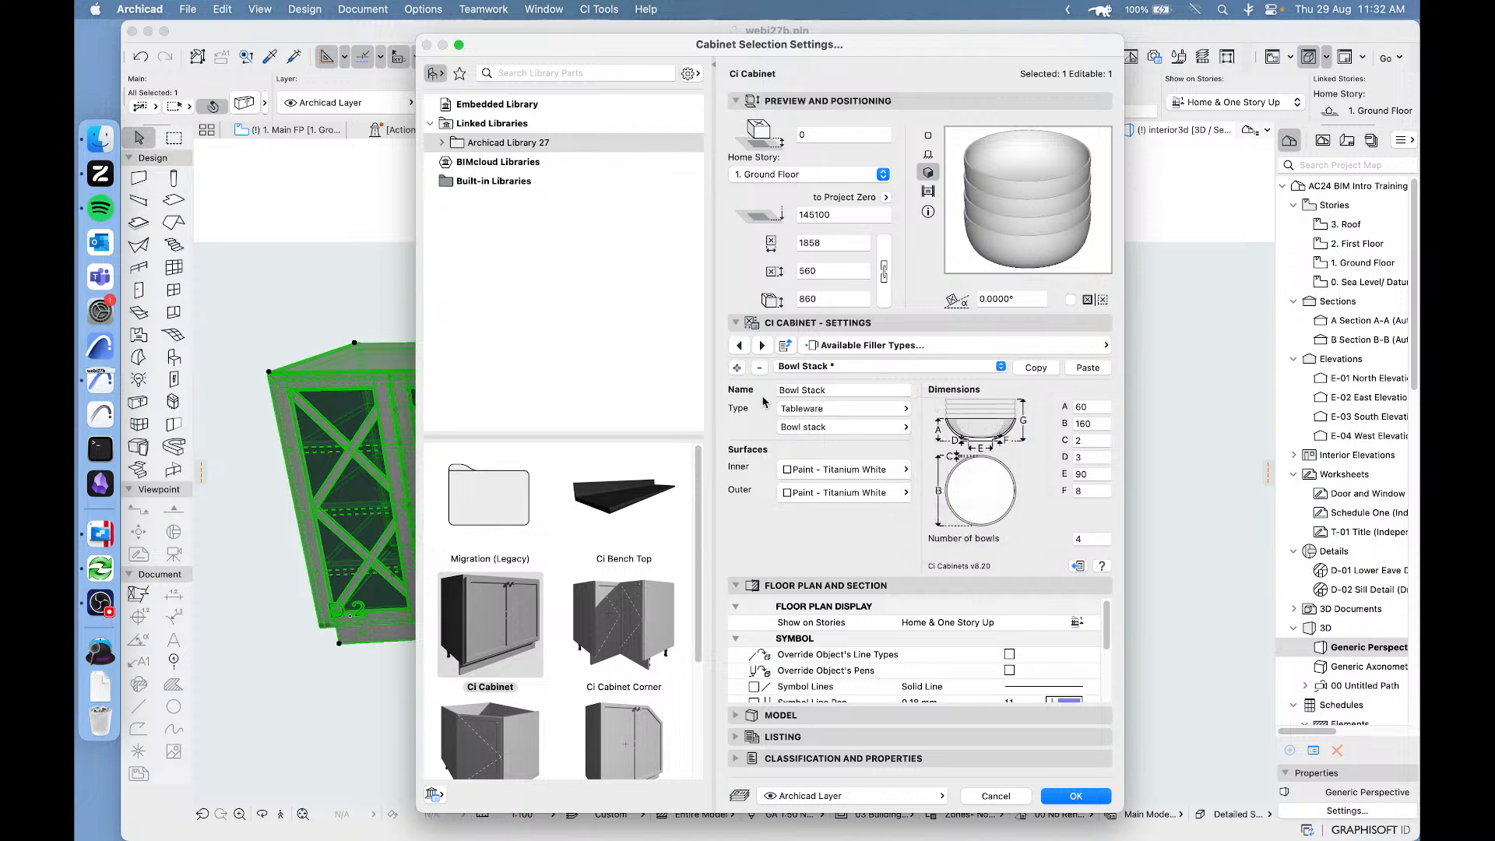
{"action": "left_click", "coordinate": [997, 799]}
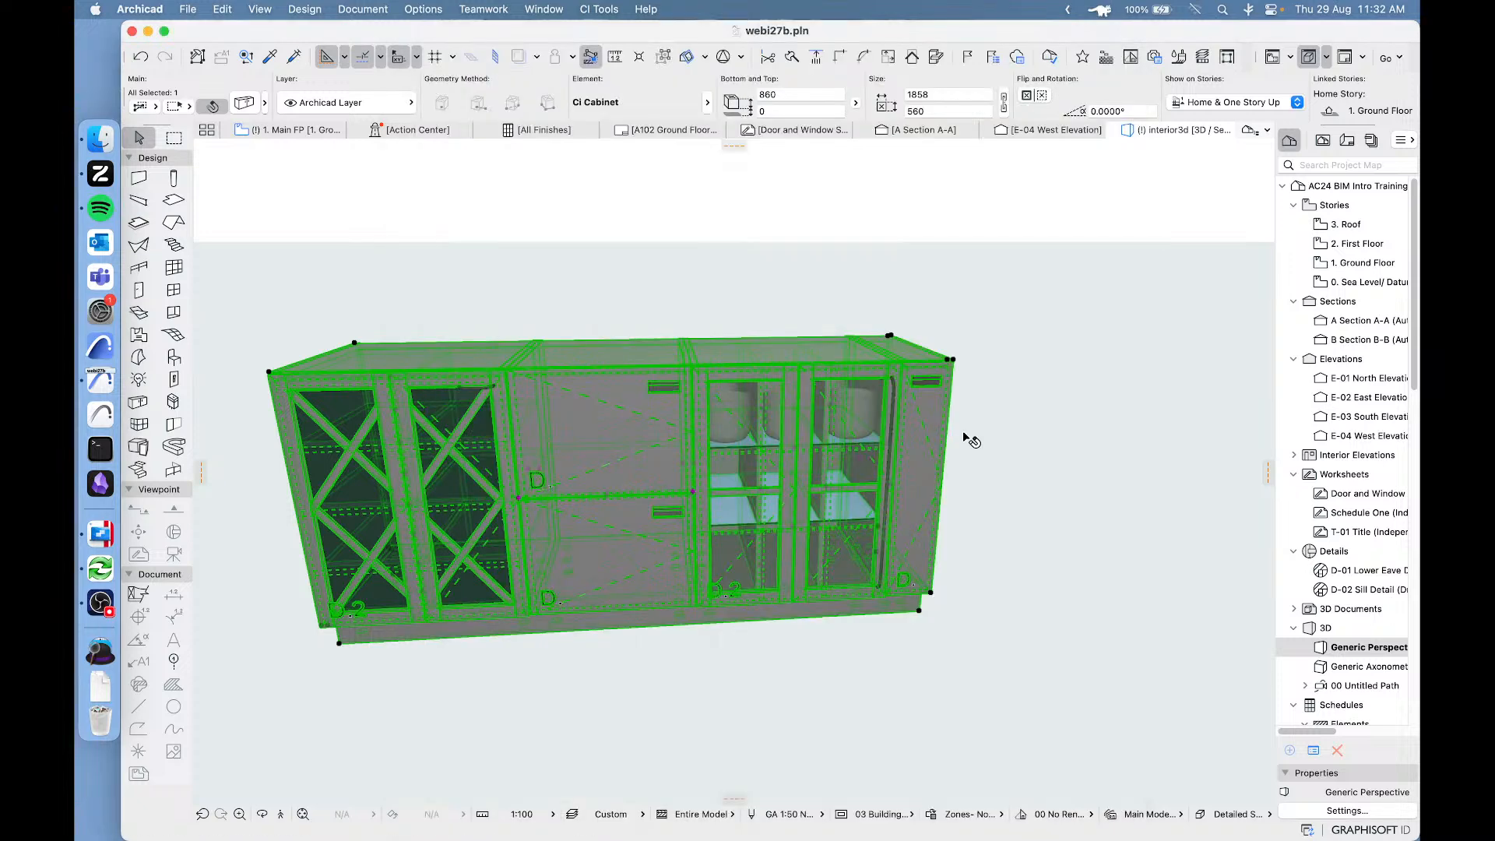
{"action": "left_click", "coordinate": [1068, 400]}
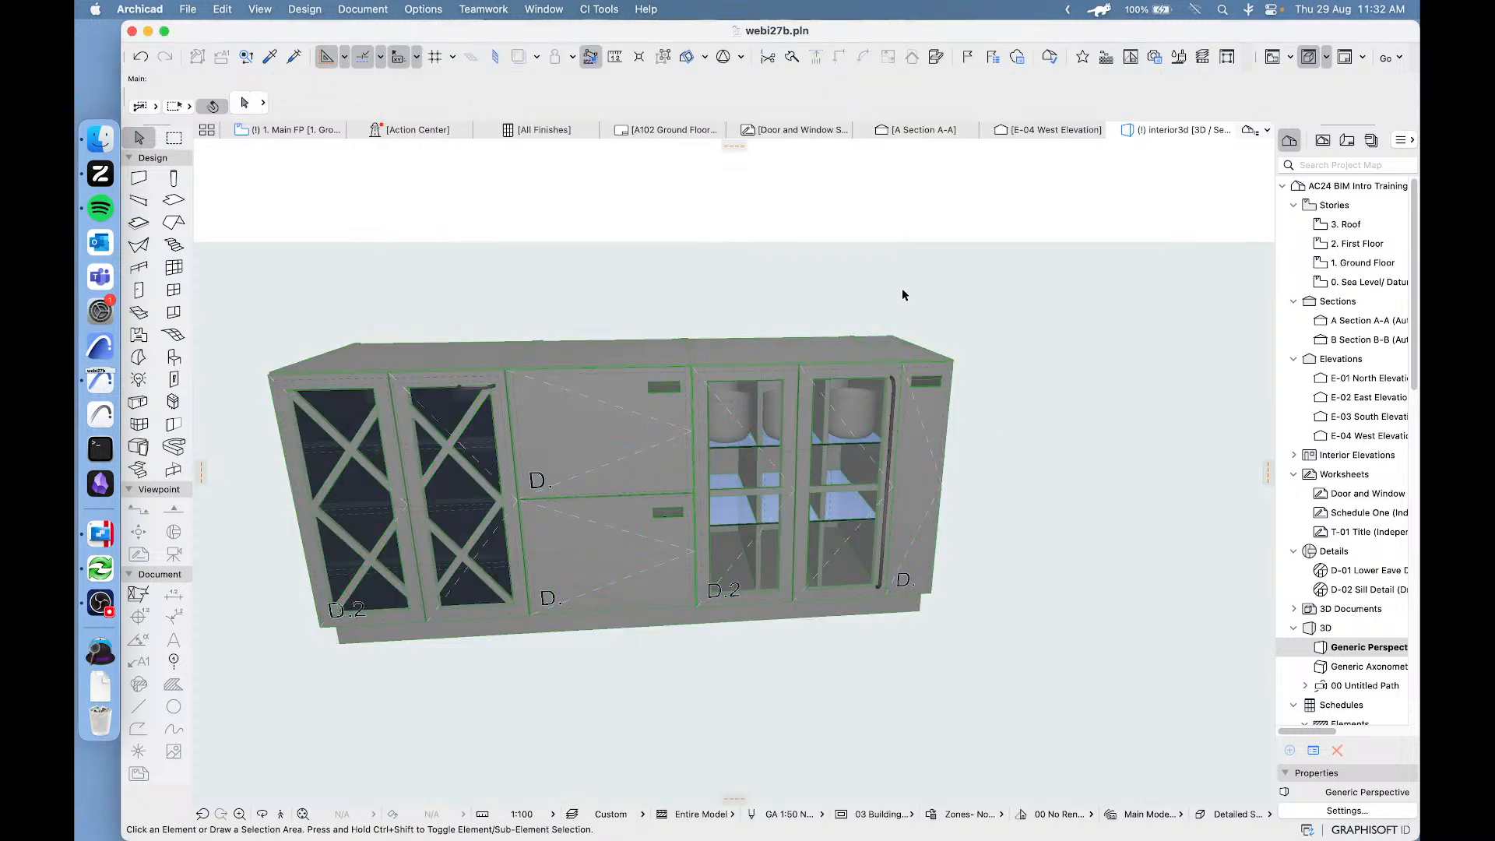